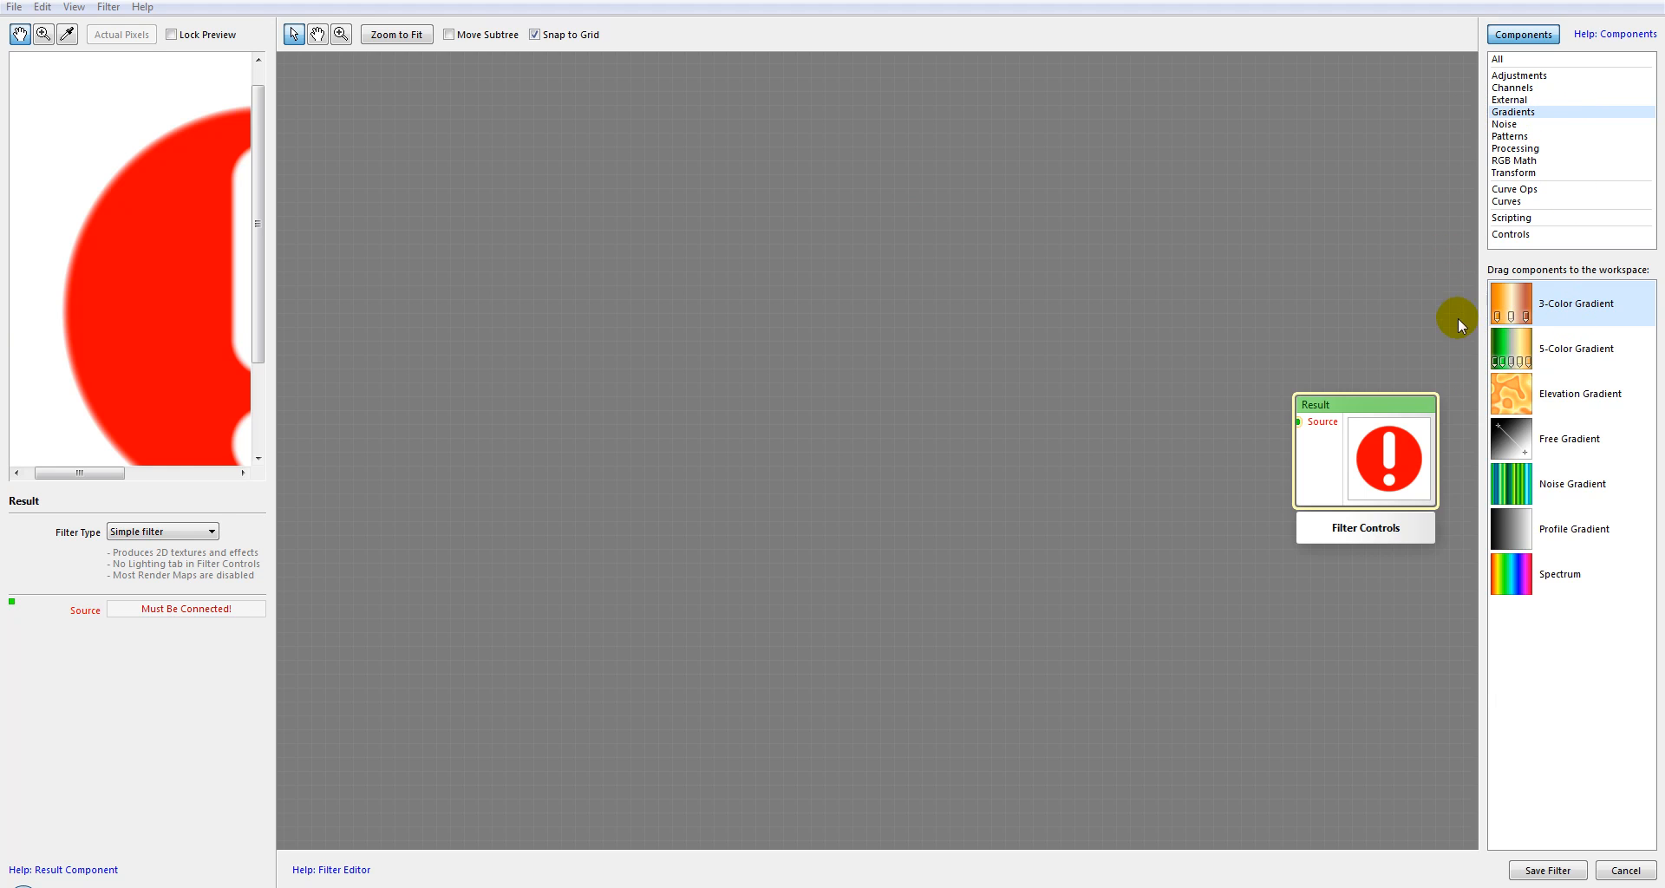
Add a 3-Color Gradient component to the workspace and change its Color 1 to purple.
{"action": "left_click_drag", "start_coordinate": [1516, 293], "coordinate": [890, 348]}
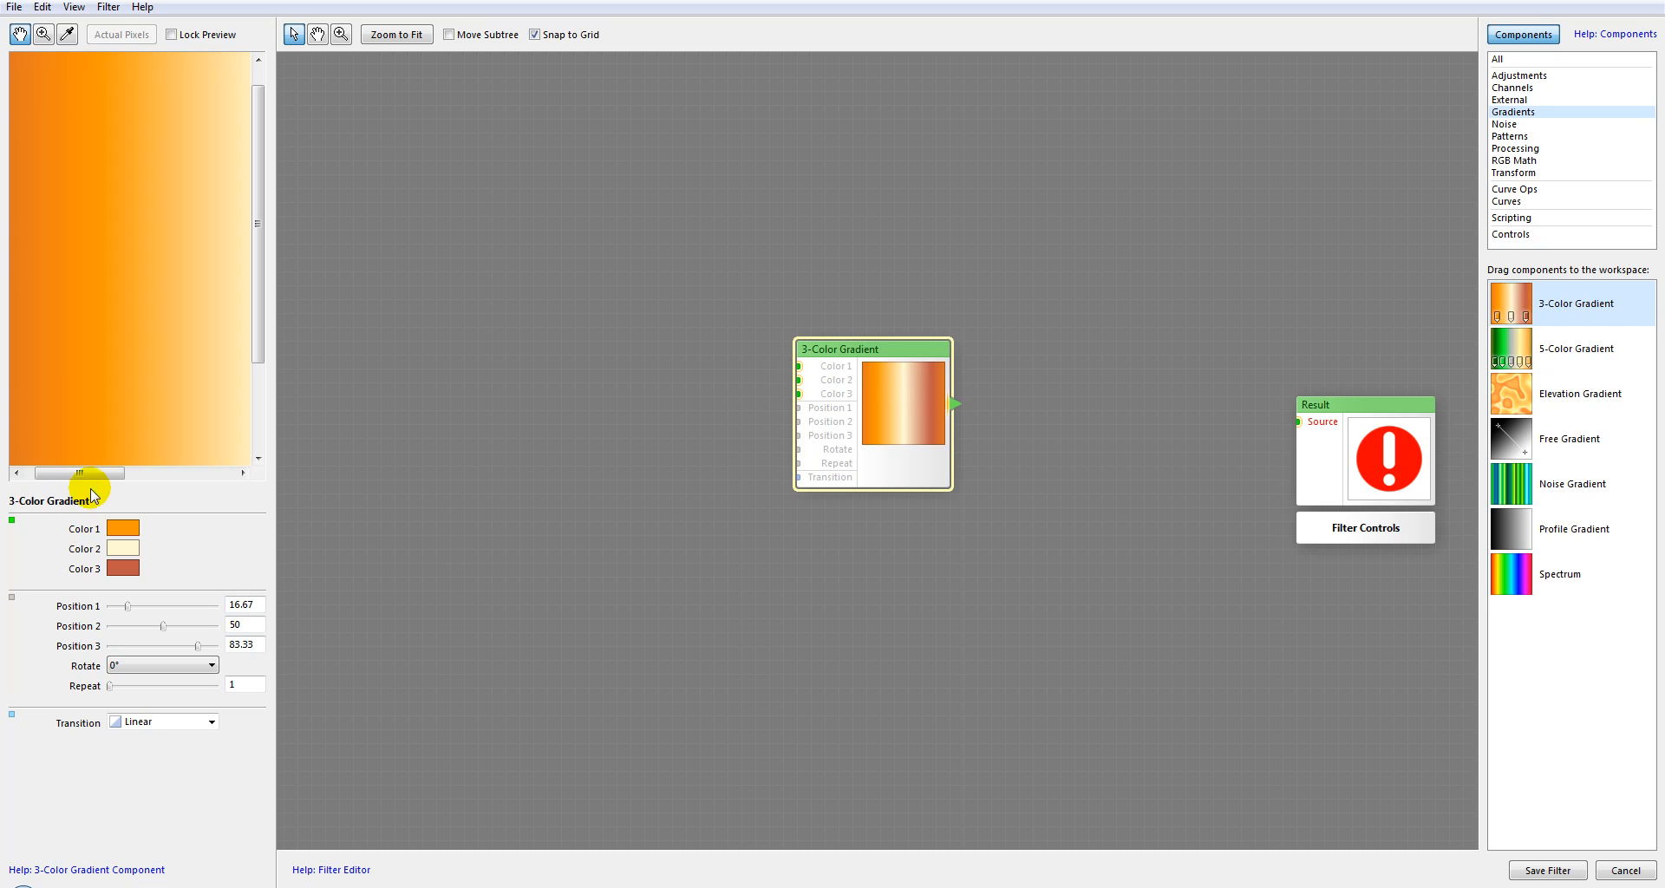
{"action": "left_click", "coordinate": [119, 532]}
{"action": "left_click_drag", "start_coordinate": [413, 563], "coordinate": [424, 498]}
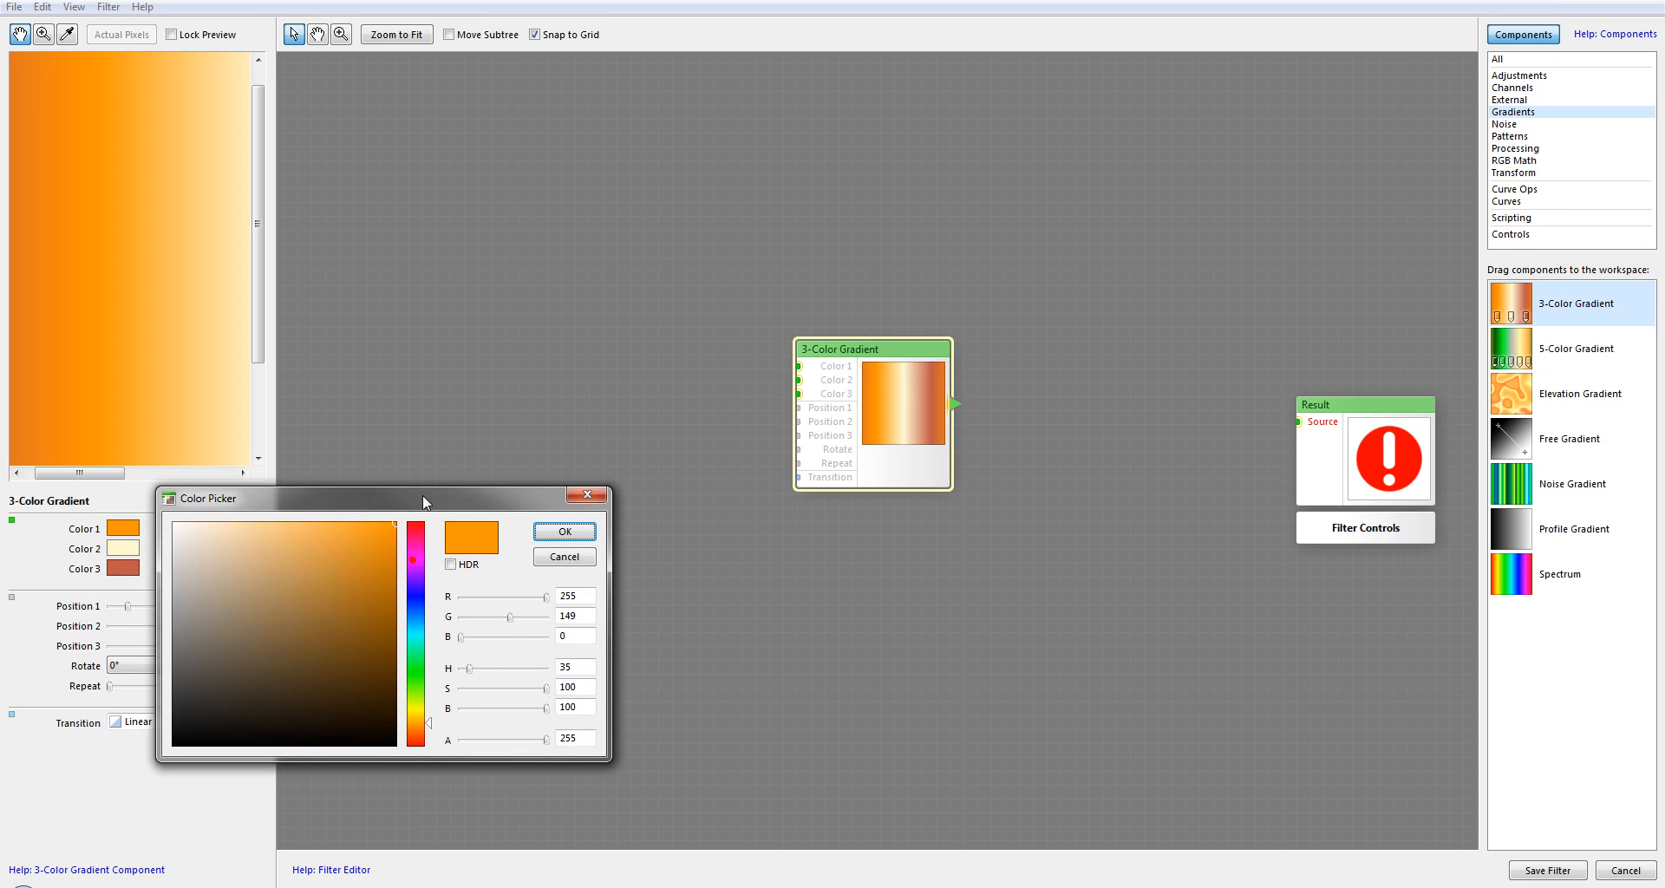
{"action": "left_click", "coordinate": [421, 567]}
{"action": "left_click", "coordinate": [564, 530]}
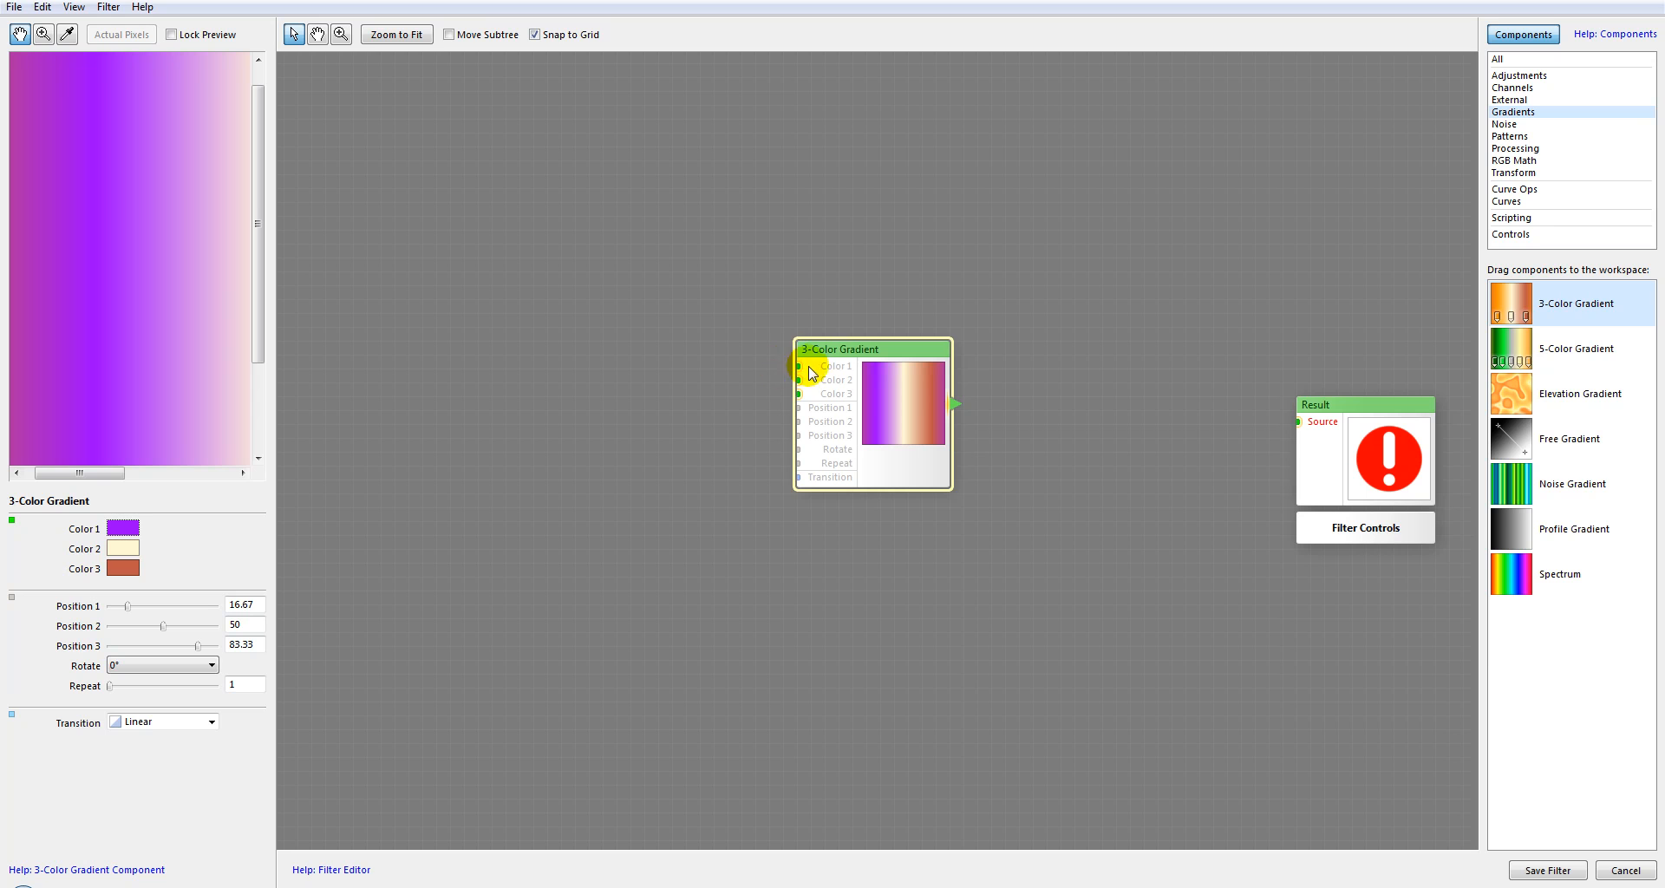
Add a second 3-Color Gradient, connect it to the purple gradient's Color 1 input, and rotate the new gradient 90°.
{"action": "left_click_drag", "start_coordinate": [1500, 305], "coordinate": [597, 243]}
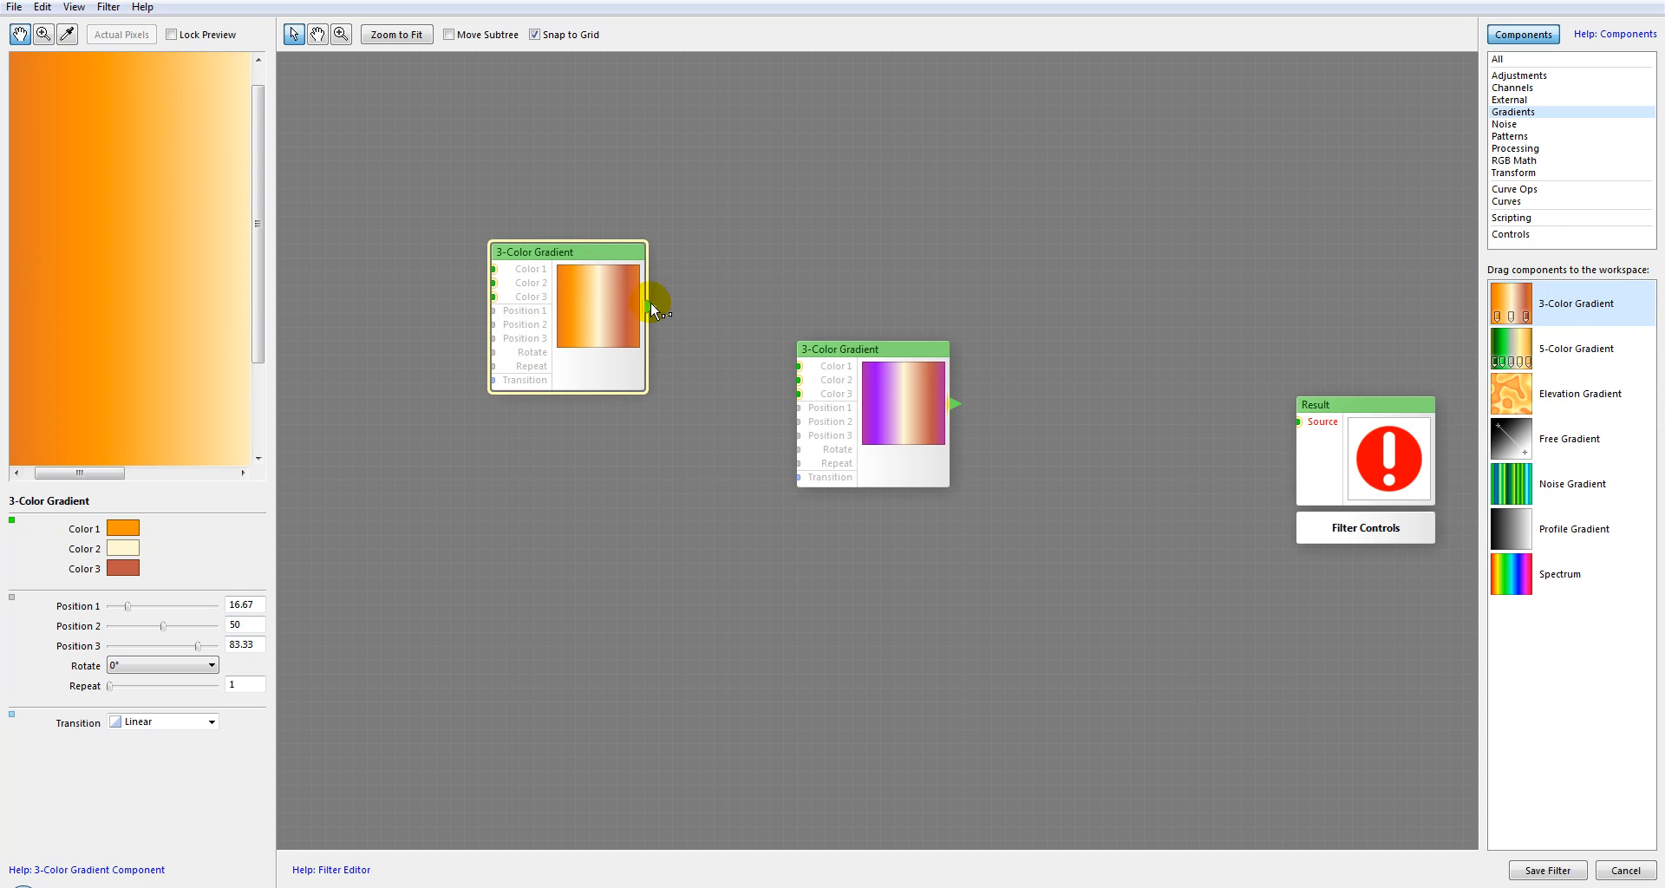
{"action": "left_click_drag", "start_coordinate": [746, 361], "coordinate": [799, 366]}
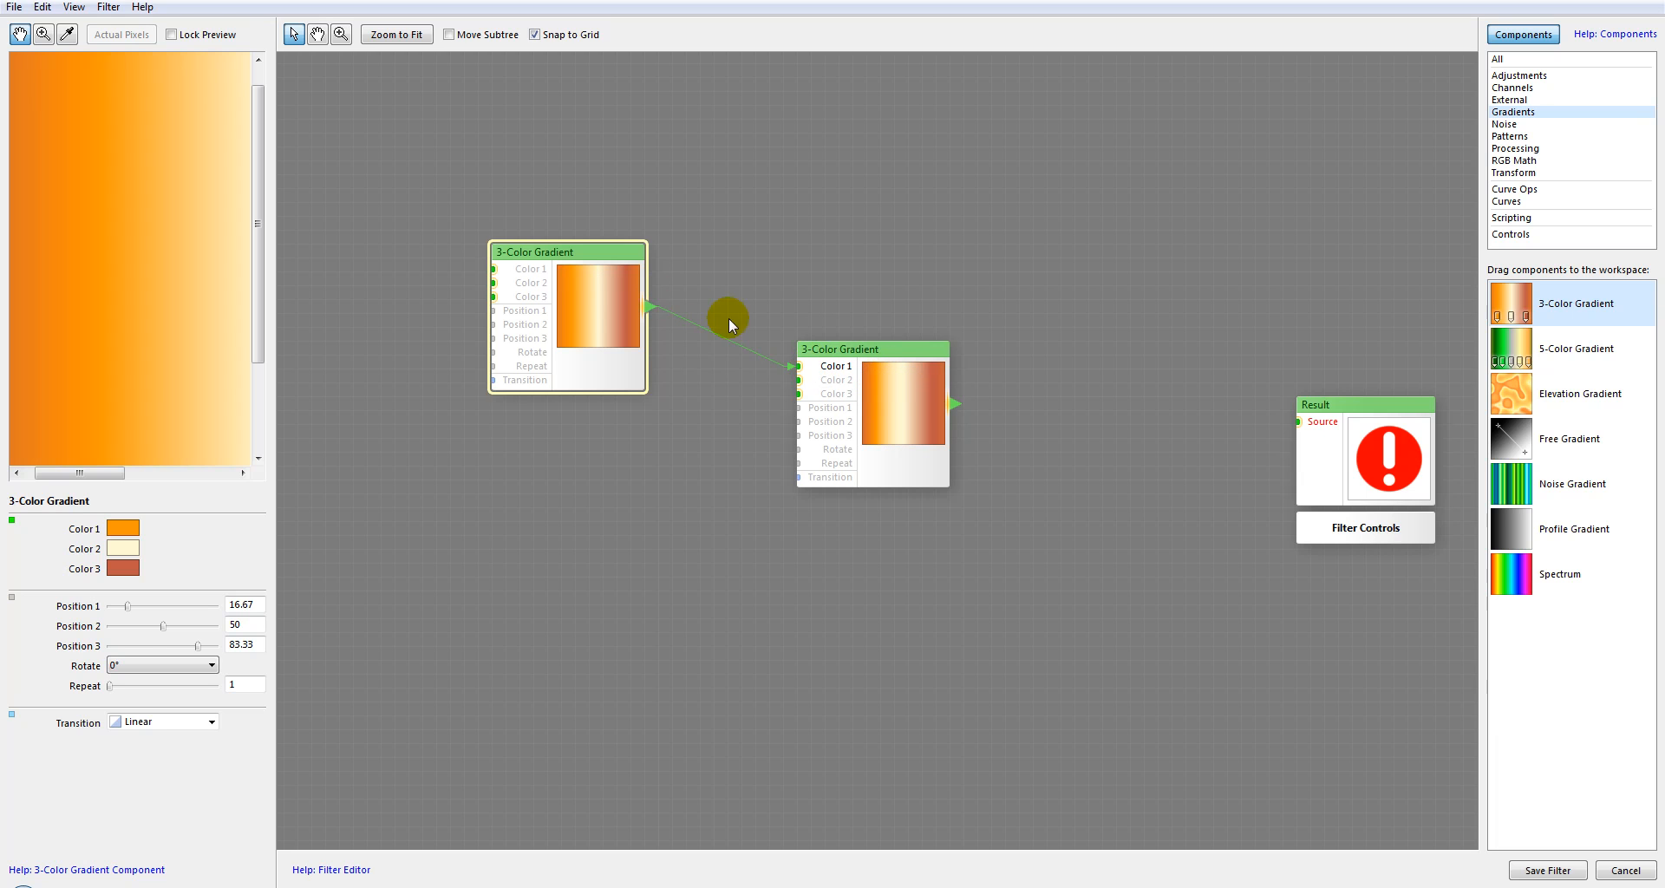
{"action": "left_click", "coordinate": [212, 666]}
{"action": "left_click", "coordinate": [180, 693]}
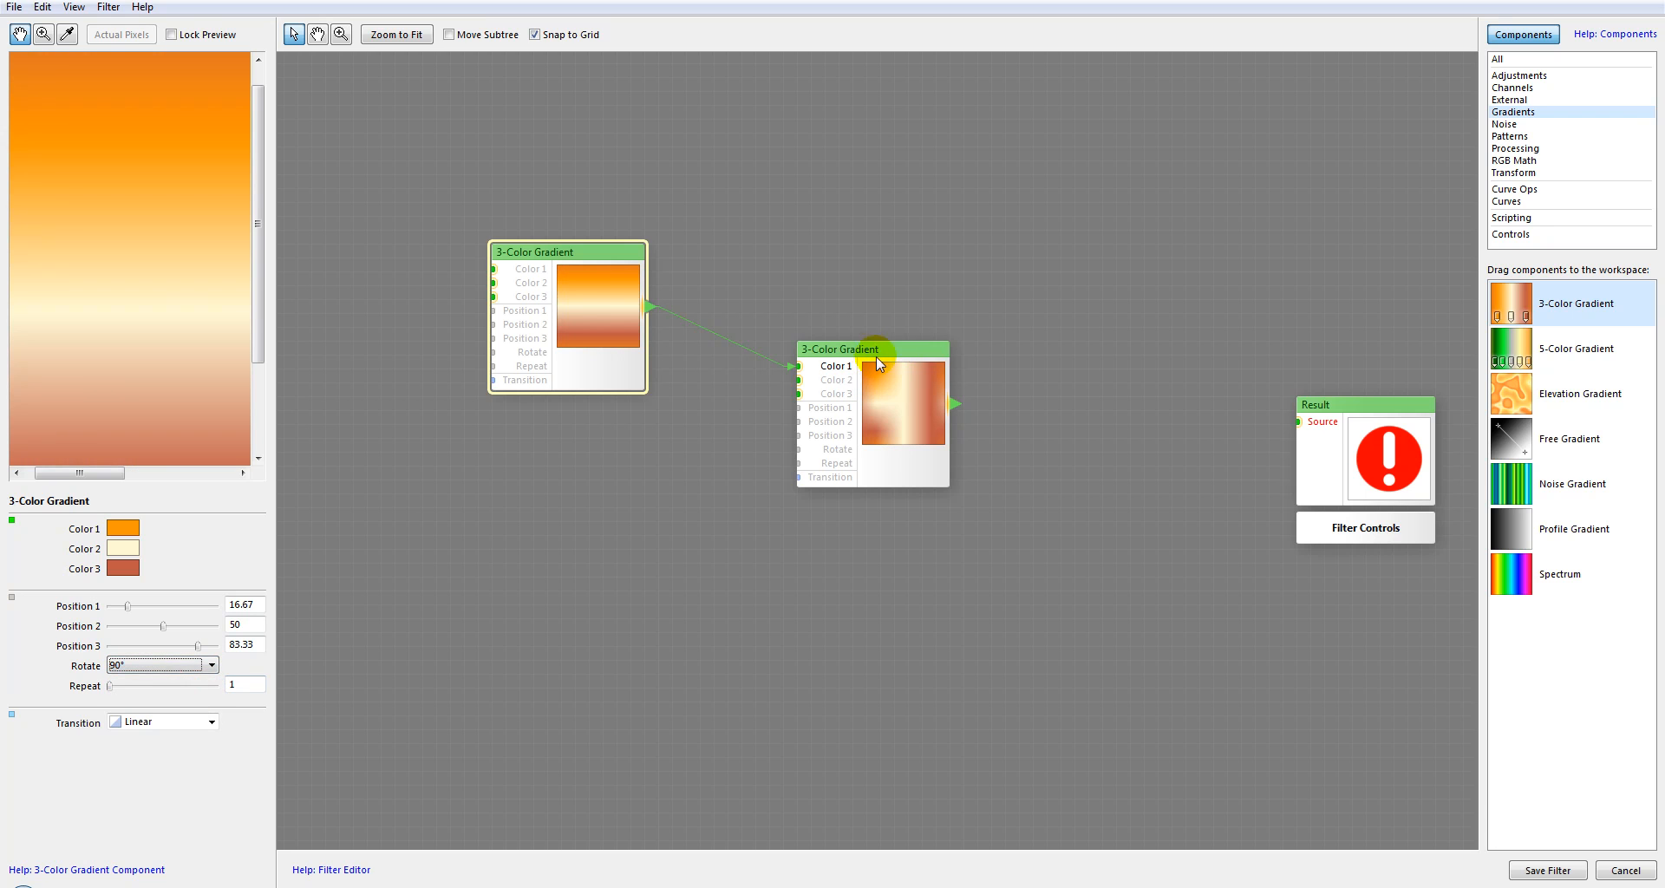
Check the preview of the mapped gradient and disconnect the orange gradient from its Color 1 input.
{"action": "left_click", "coordinate": [893, 374]}
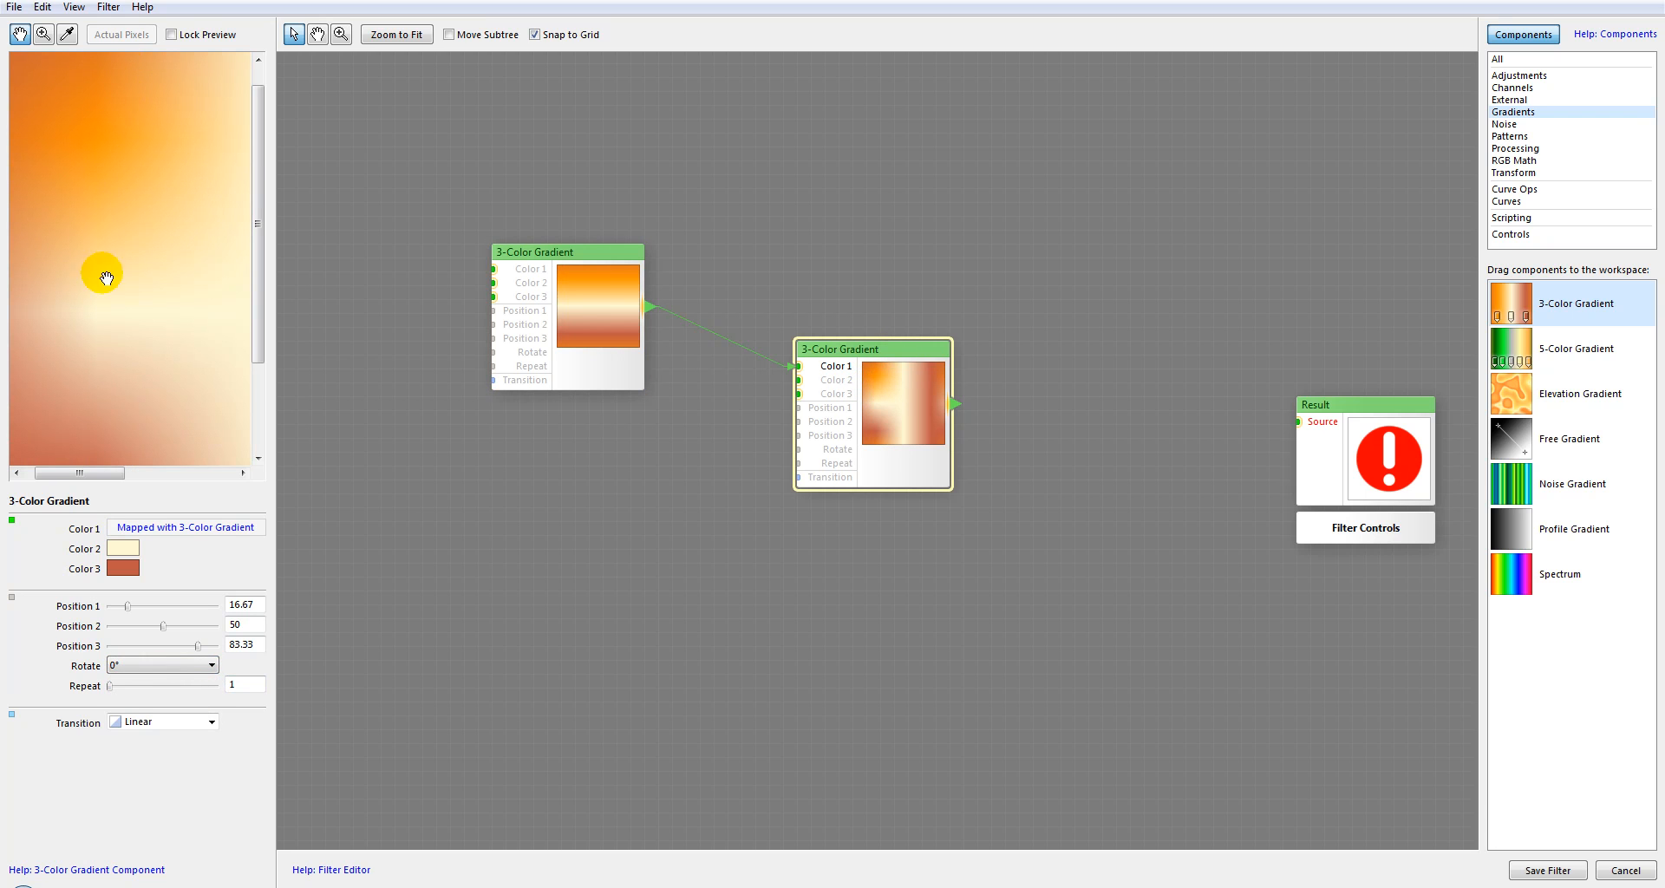
{"action": "scroll", "coordinate": [186, 323], "scroll_direction": "down", "scroll_amount": 3}
{"action": "scroll", "coordinate": [186, 322], "scroll_direction": "up", "scroll_amount": 2}
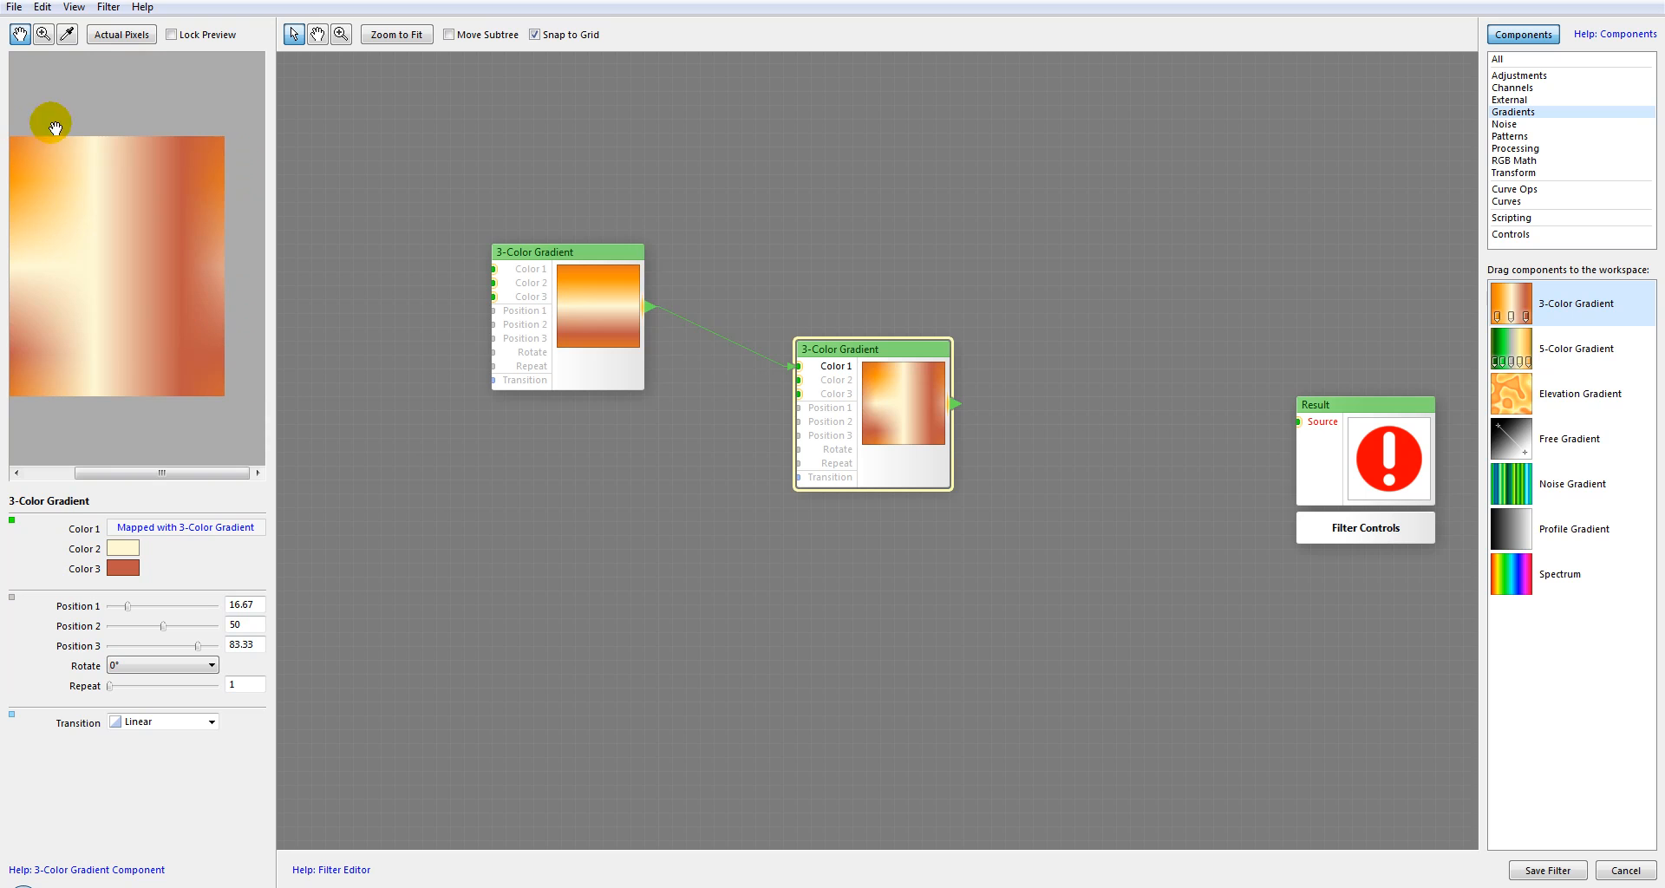
{"action": "scroll", "coordinate": [87, 139], "scroll_direction": "down", "scroll_amount": 1}
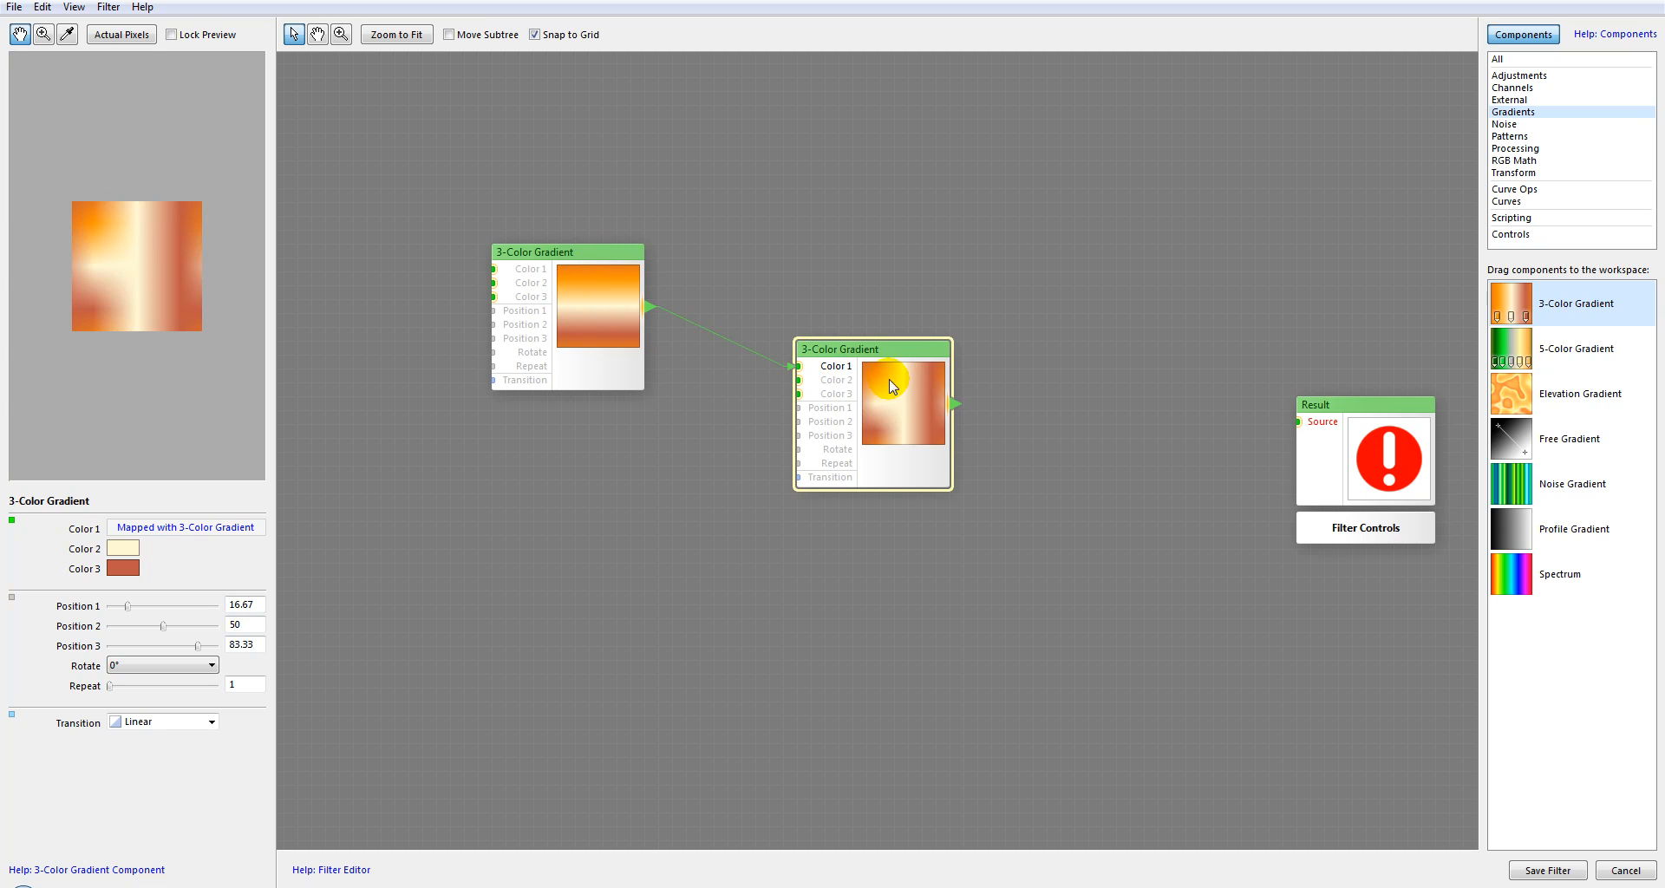
{"action": "left_click_drag", "start_coordinate": [792, 367], "coordinate": [705, 304]}
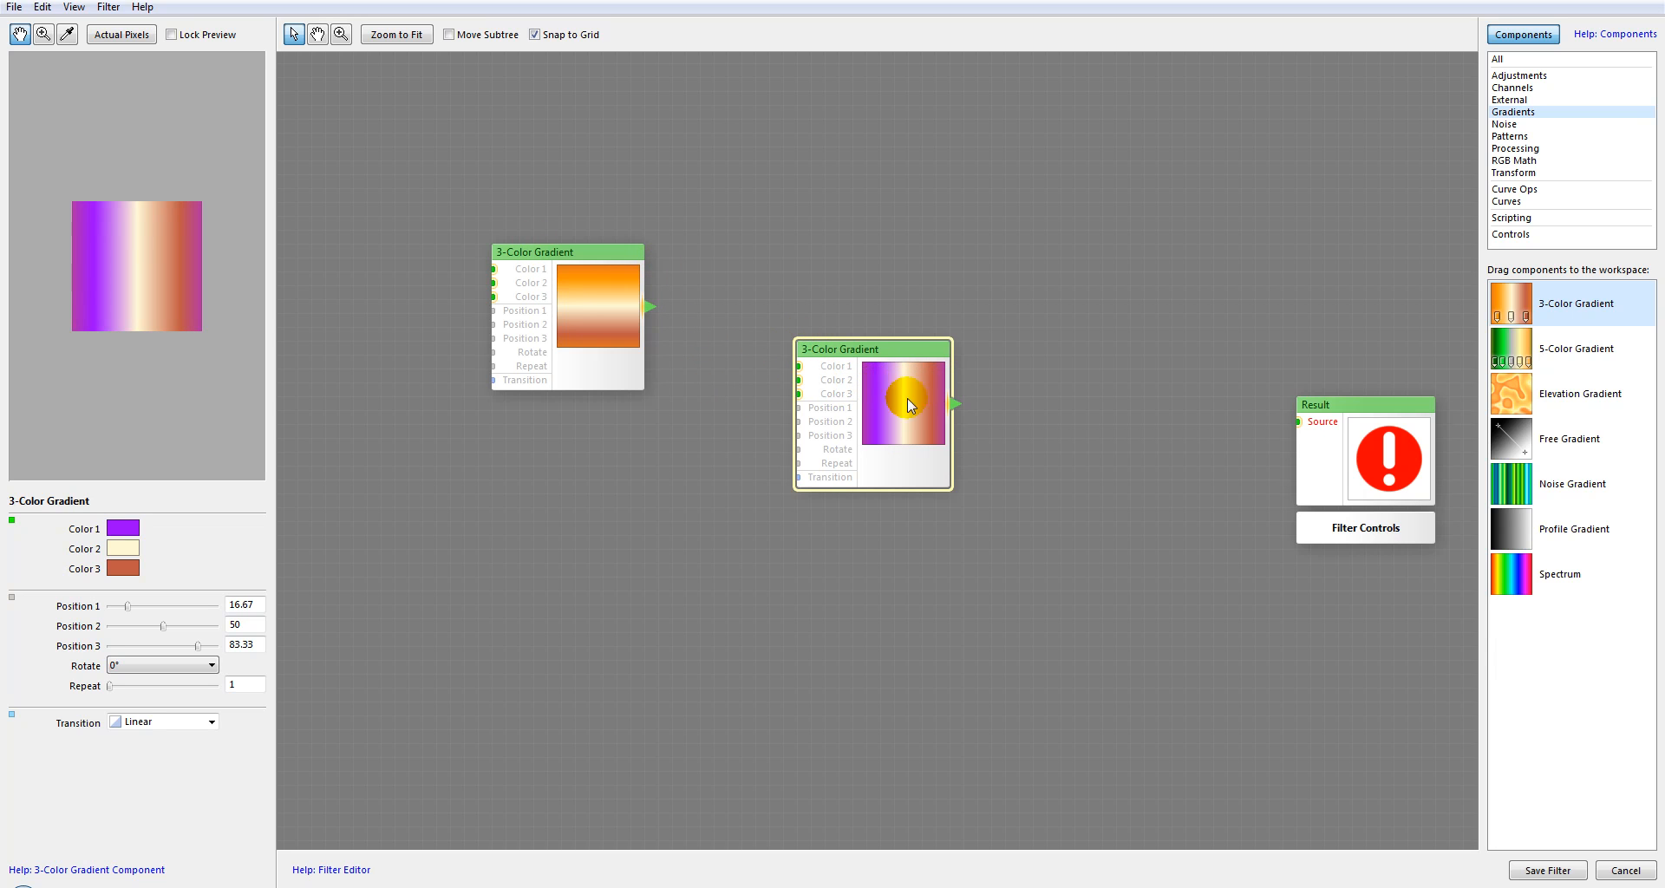
Change the purple gradient's Color 1 to light blue and set its Position 1 to 12.
{"action": "left_click", "coordinate": [113, 524]}
{"action": "left_click", "coordinate": [417, 610]}
{"action": "left_click_drag", "start_coordinate": [318, 538], "coordinate": [335, 520]}
{"action": "left_click", "coordinate": [568, 529]}
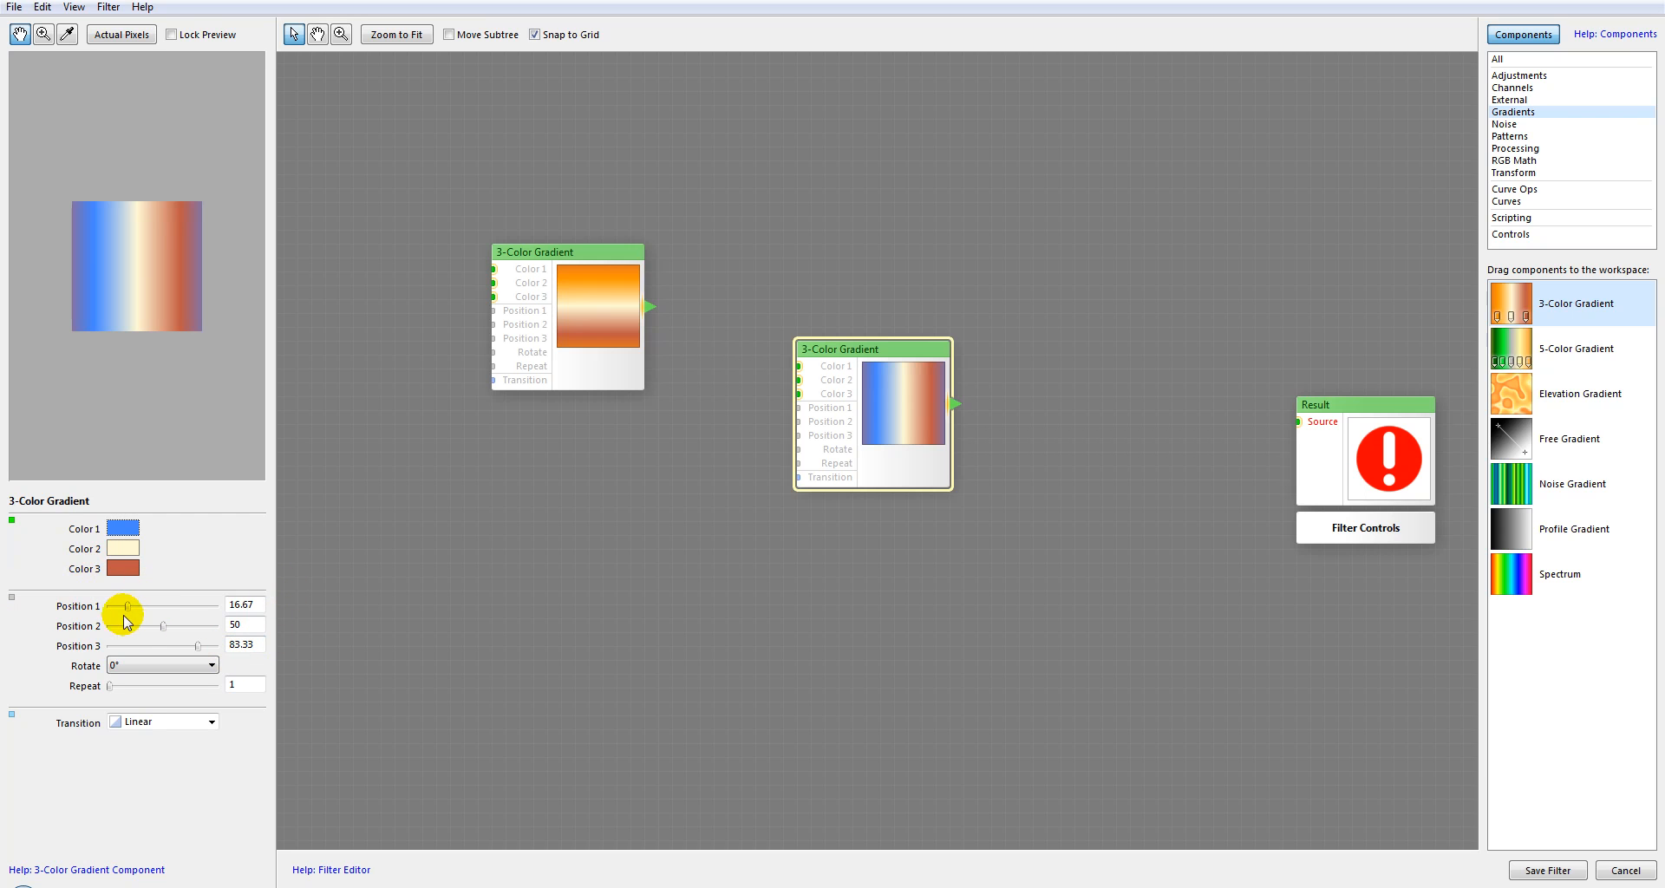
{"action": "mouse_move", "coordinate": [129, 606]}
{"action": "left_mouse_down"}
{"action": "mouse_move", "coordinate": [184, 612]}
{"action": "mouse_move", "coordinate": [116, 603]}
{"action": "mouse_move", "coordinate": [128, 608]}
{"action": "left_mouse_up"}
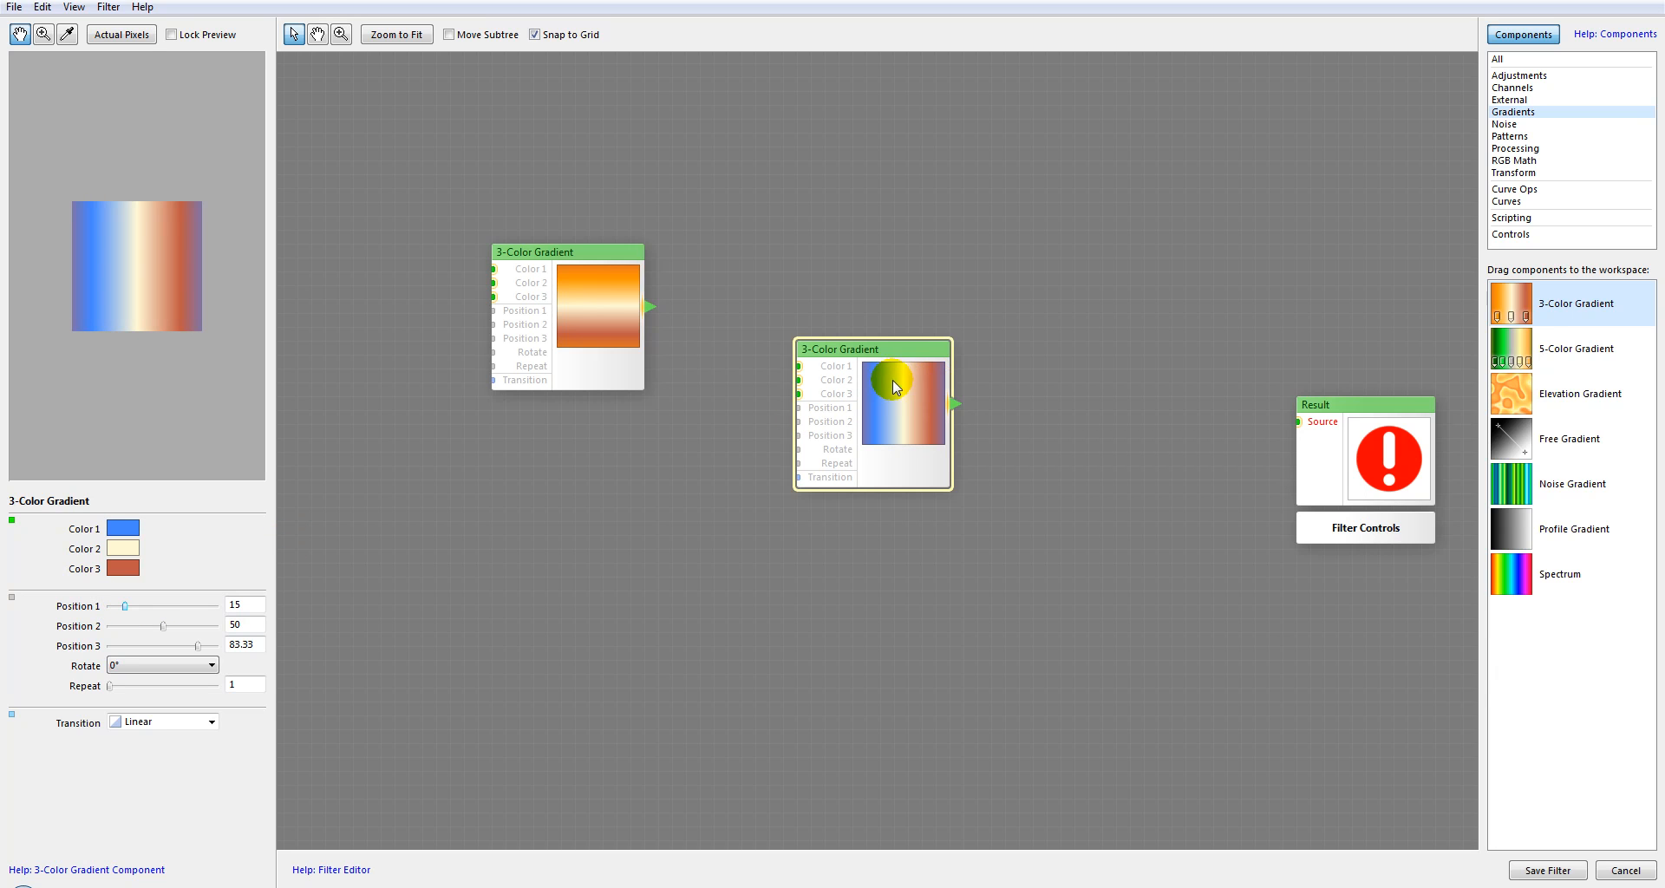
{"action": "mouse_move", "coordinate": [122, 606]}
{"action": "left_mouse_down"}
{"action": "mouse_move", "coordinate": [140, 606]}
{"action": "mouse_move", "coordinate": [124, 607]}
{"action": "left_mouse_up"}
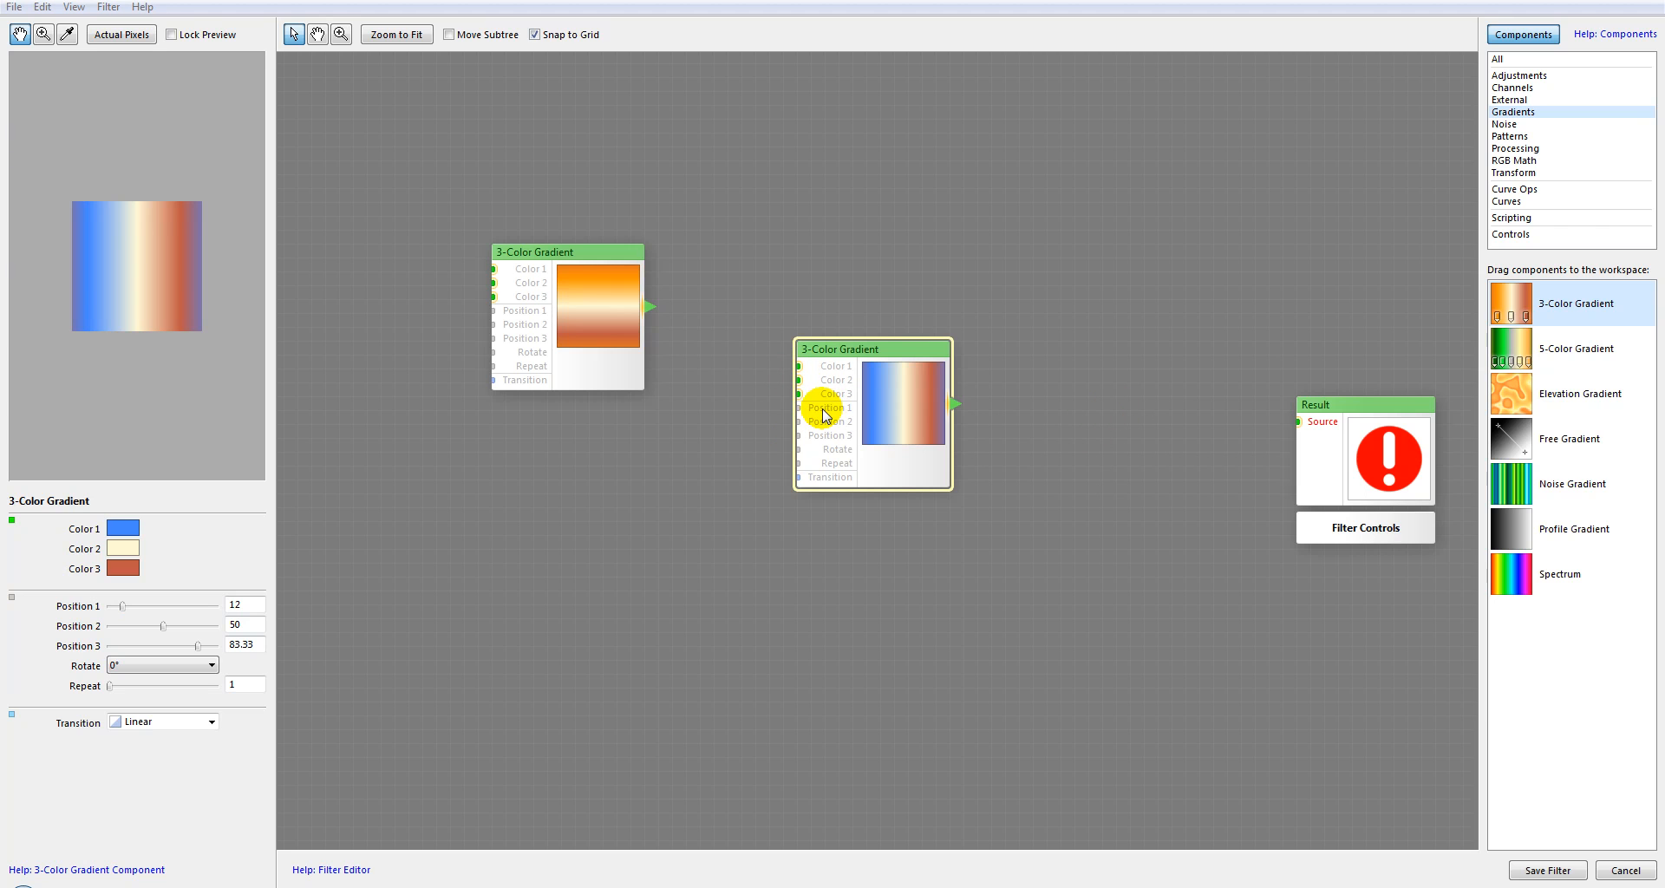
Try to drive the blue gradient's Position 1 input with a Slider control, and disconnect the slider again.
{"action": "left_click", "coordinate": [1528, 234]}
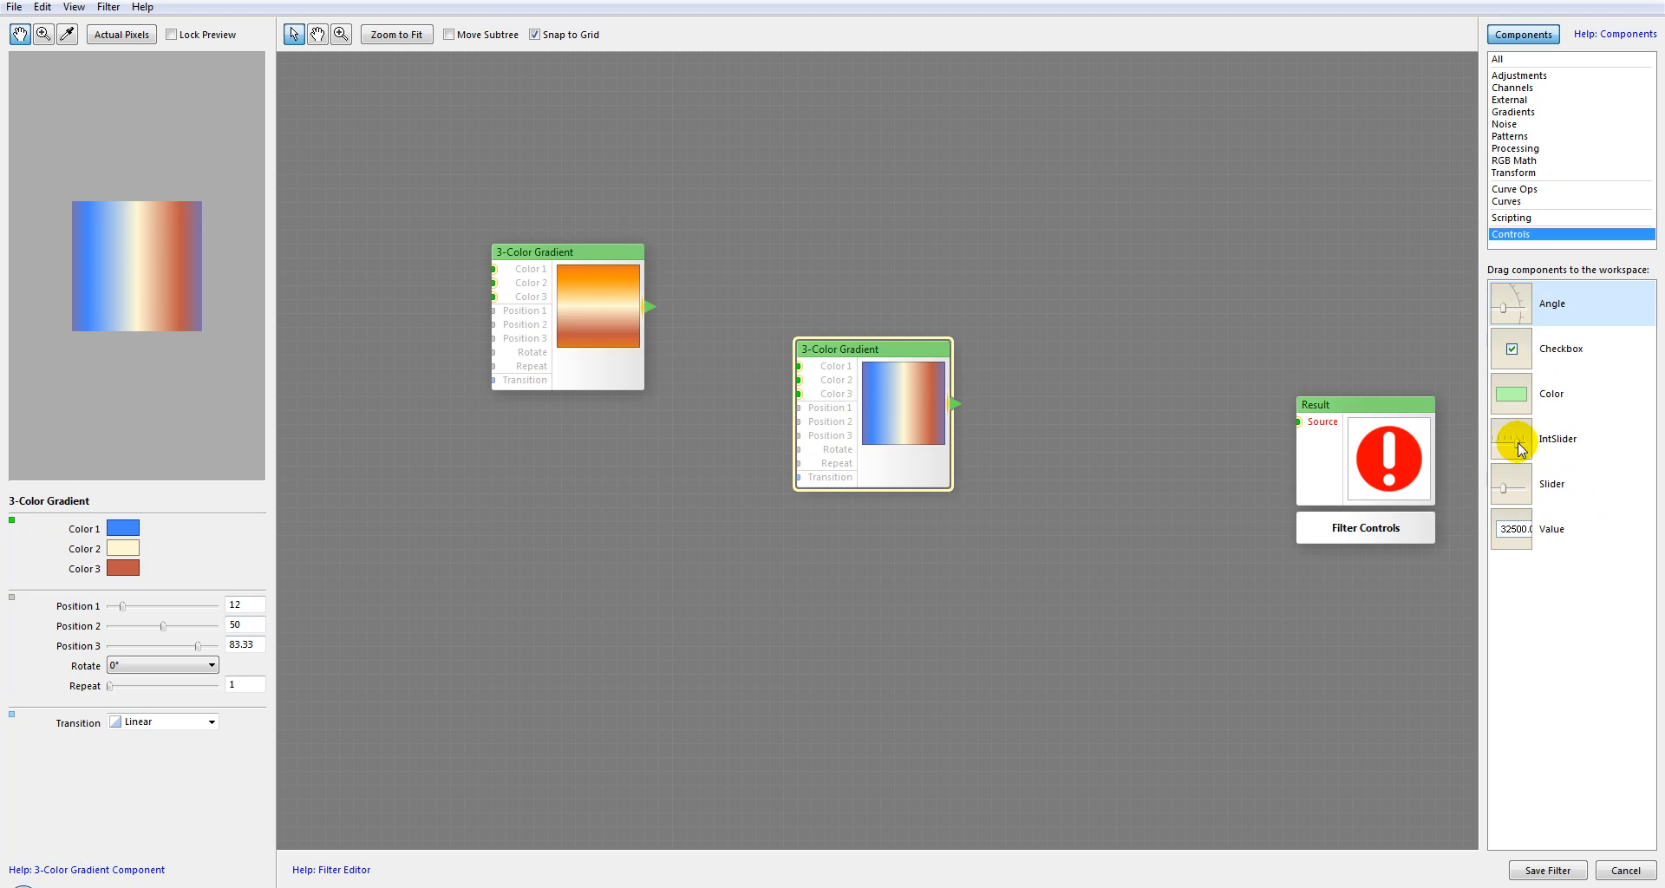
{"action": "left_click_drag", "start_coordinate": [1511, 487], "coordinate": [522, 525]}
{"action": "left_click_drag", "start_coordinate": [662, 549], "coordinate": [791, 408]}
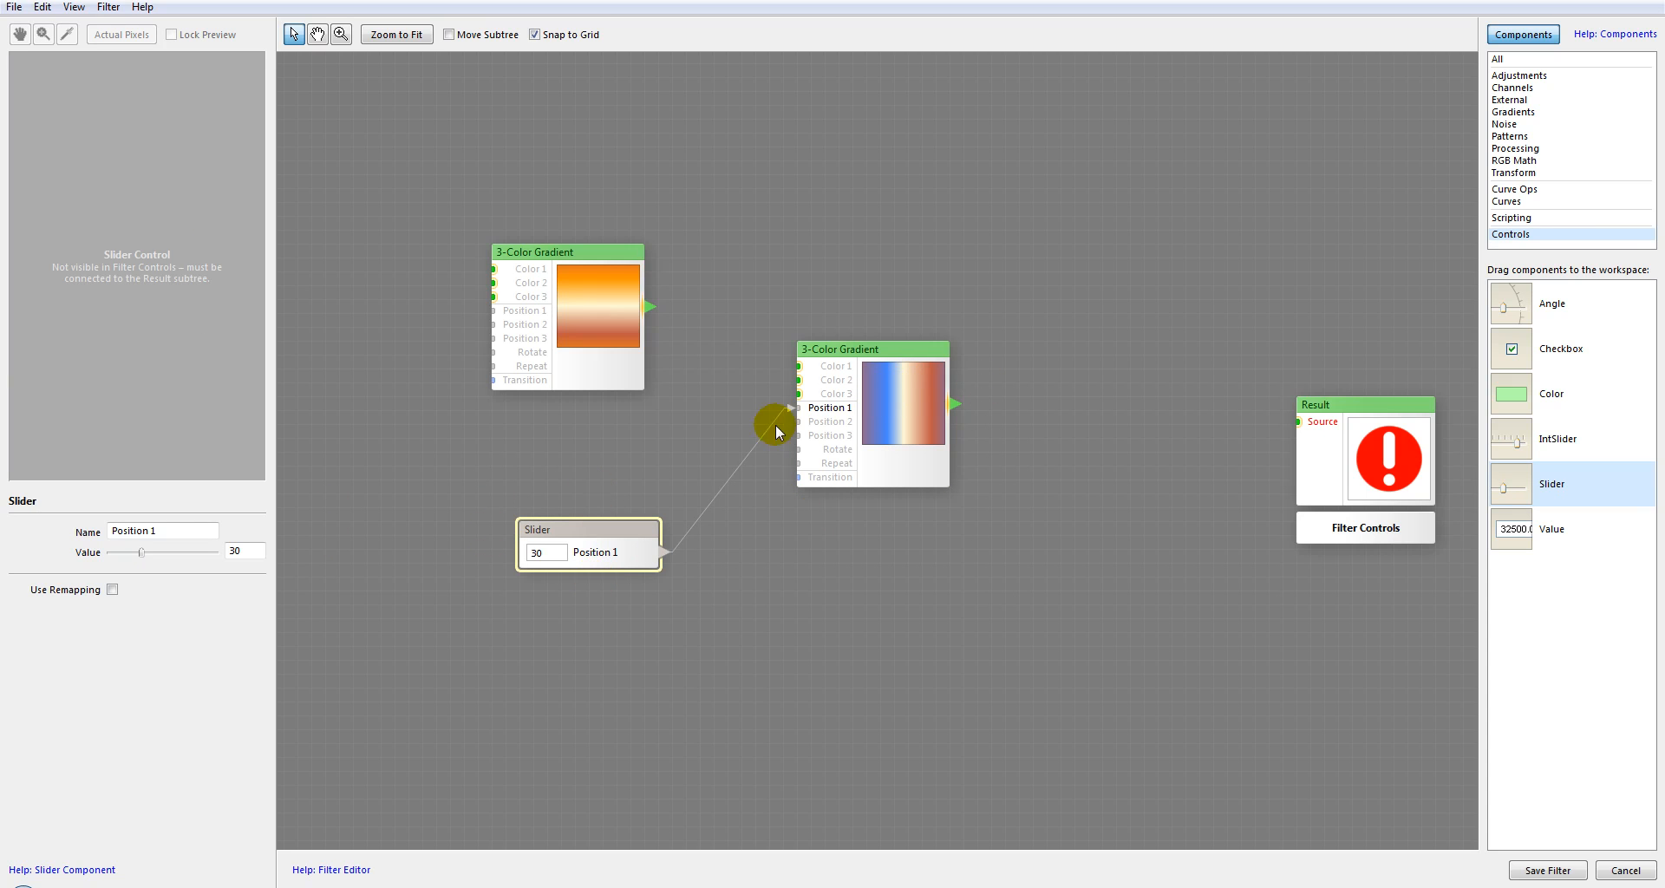
{"action": "left_click_drag", "start_coordinate": [788, 410], "coordinate": [726, 559]}
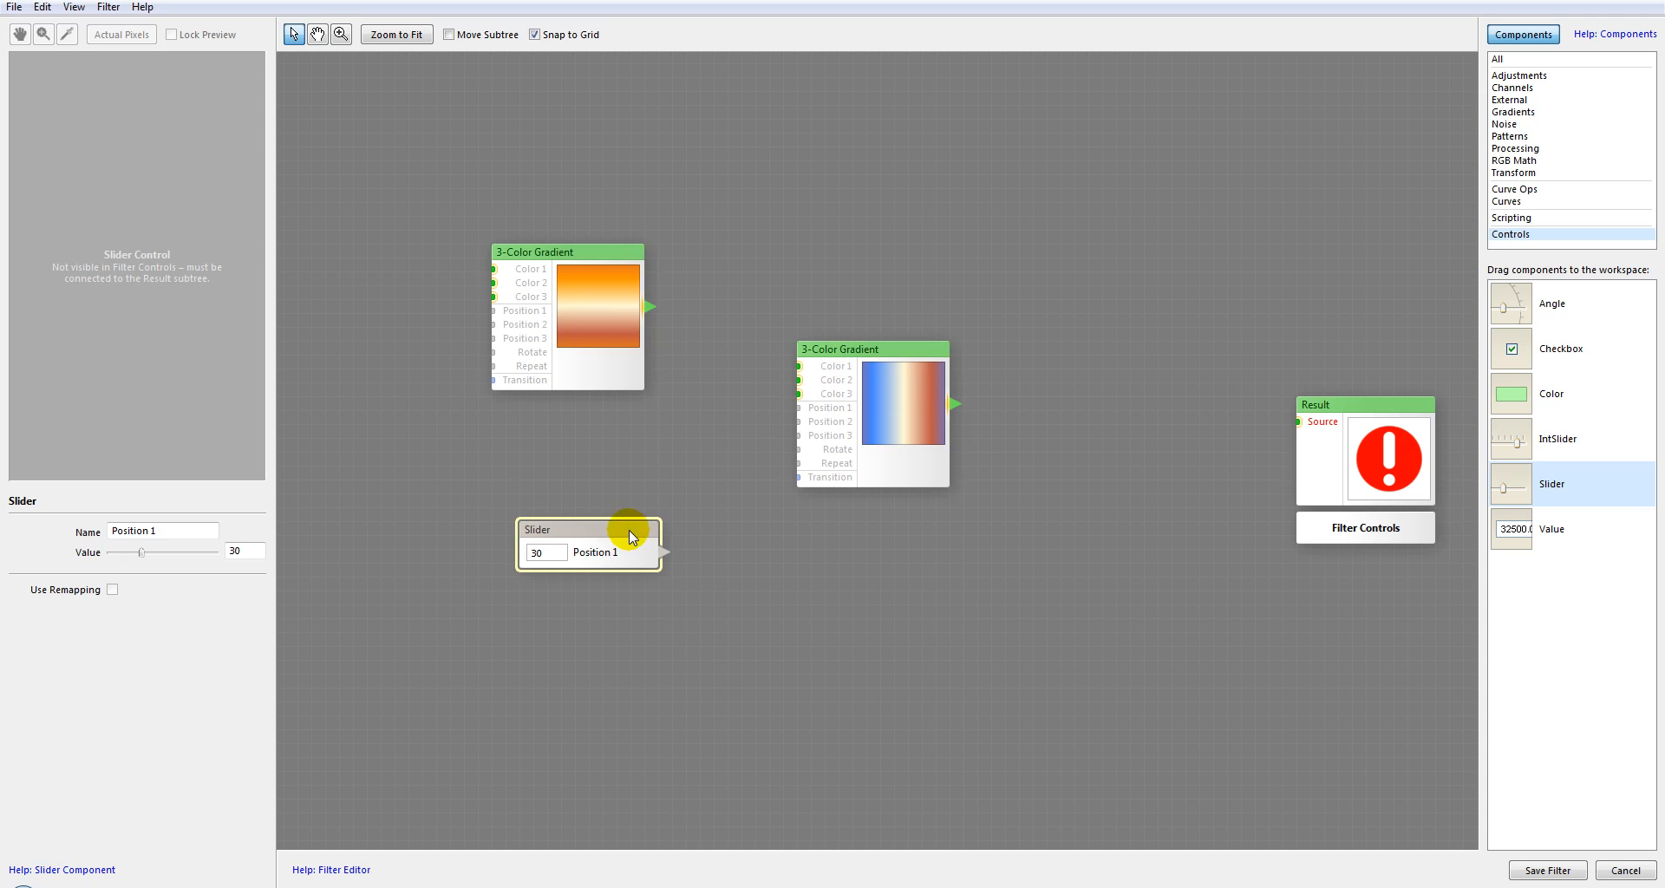
Place a Techno noise component below the slider, and delete both the Techno and the Slider components.
{"action": "left_click", "coordinate": [1506, 124]}
{"action": "left_click_drag", "start_coordinate": [1511, 576], "coordinate": [644, 615]}
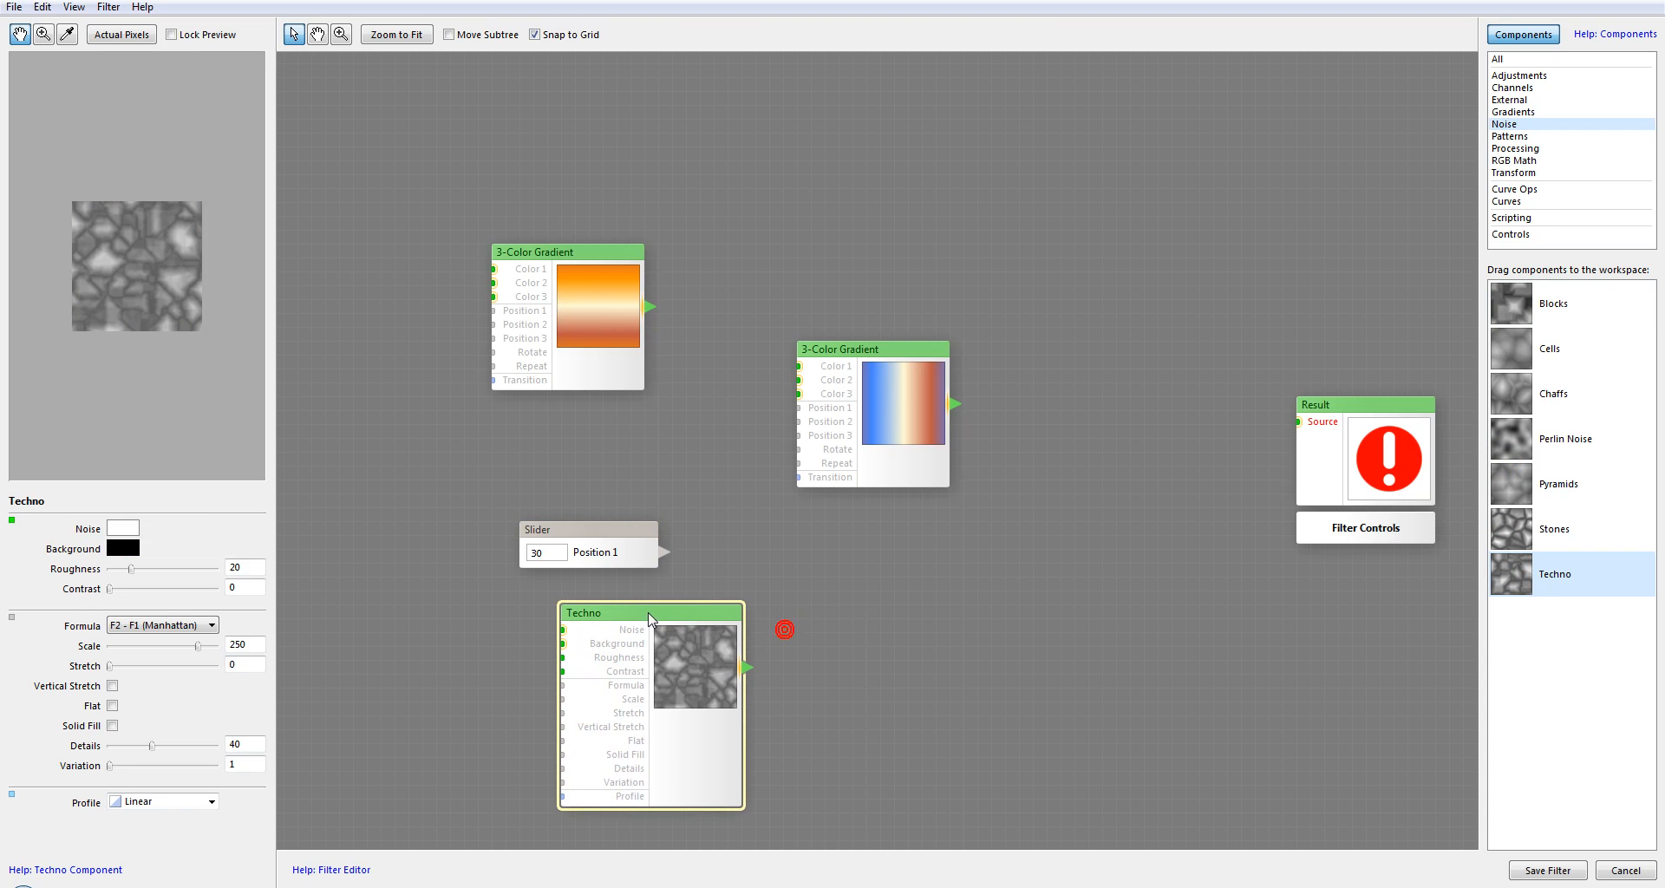
{"action": "left_click", "coordinate": [716, 616]}
{"action": "key", "text": "Delete"}
{"action": "left_click", "coordinate": [592, 545]}
{"action": "key", "text": "Delete"}
Try the blue gradient's rotation options, ending on 270°, and set its Repeat to 2.
{"action": "left_click", "coordinate": [859, 415]}
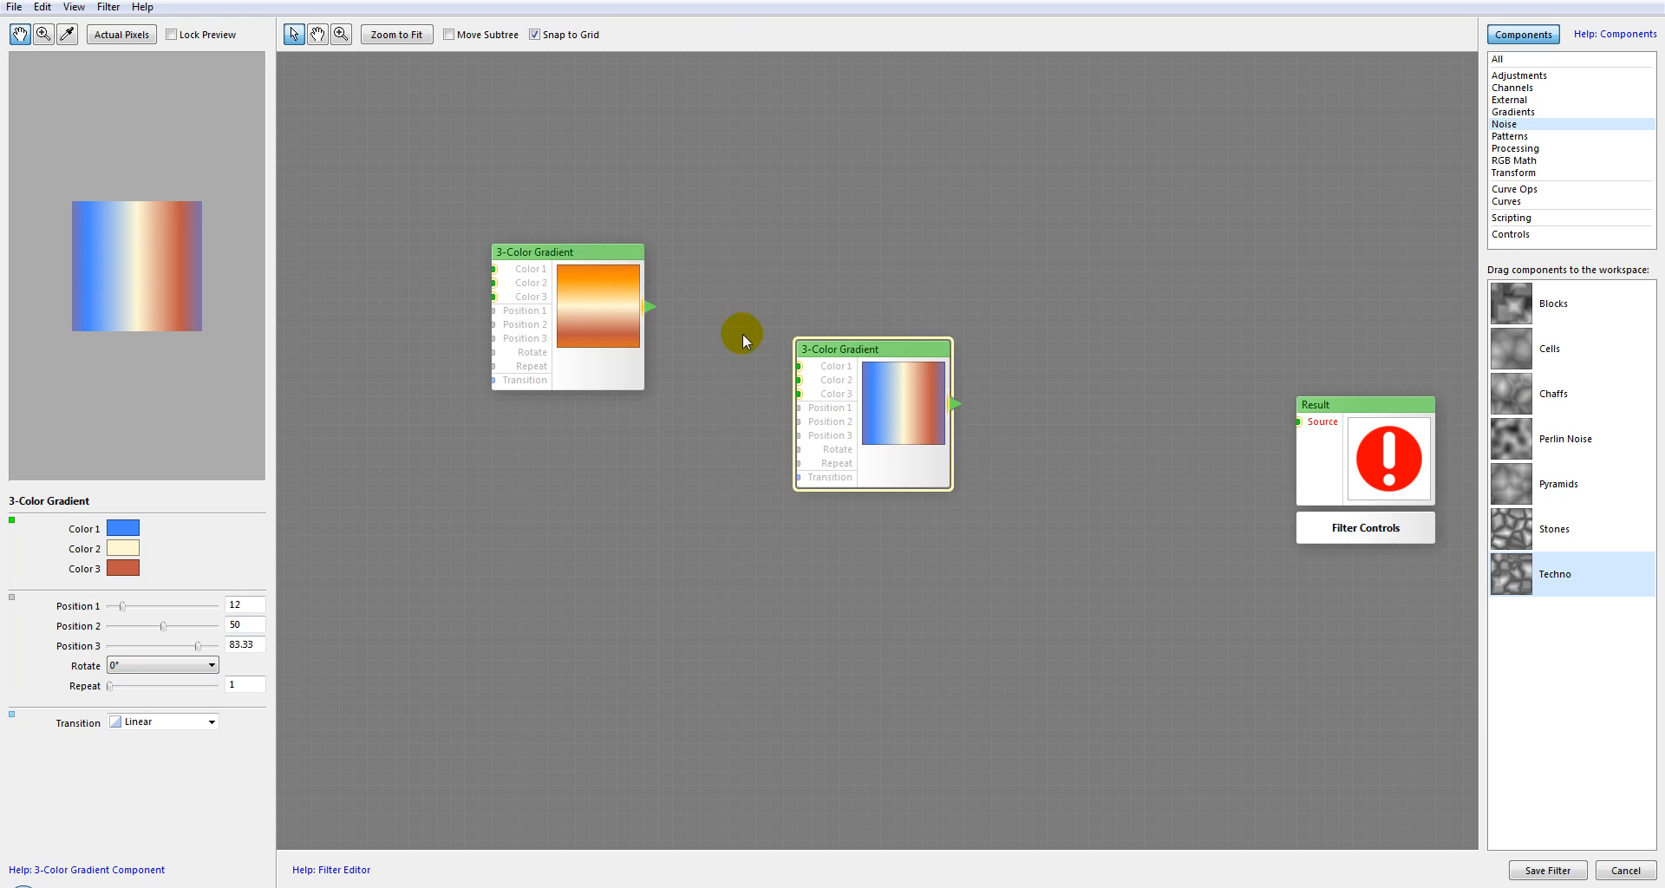
{"action": "left_click", "coordinate": [176, 668]}
{"action": "left_click", "coordinate": [159, 692]}
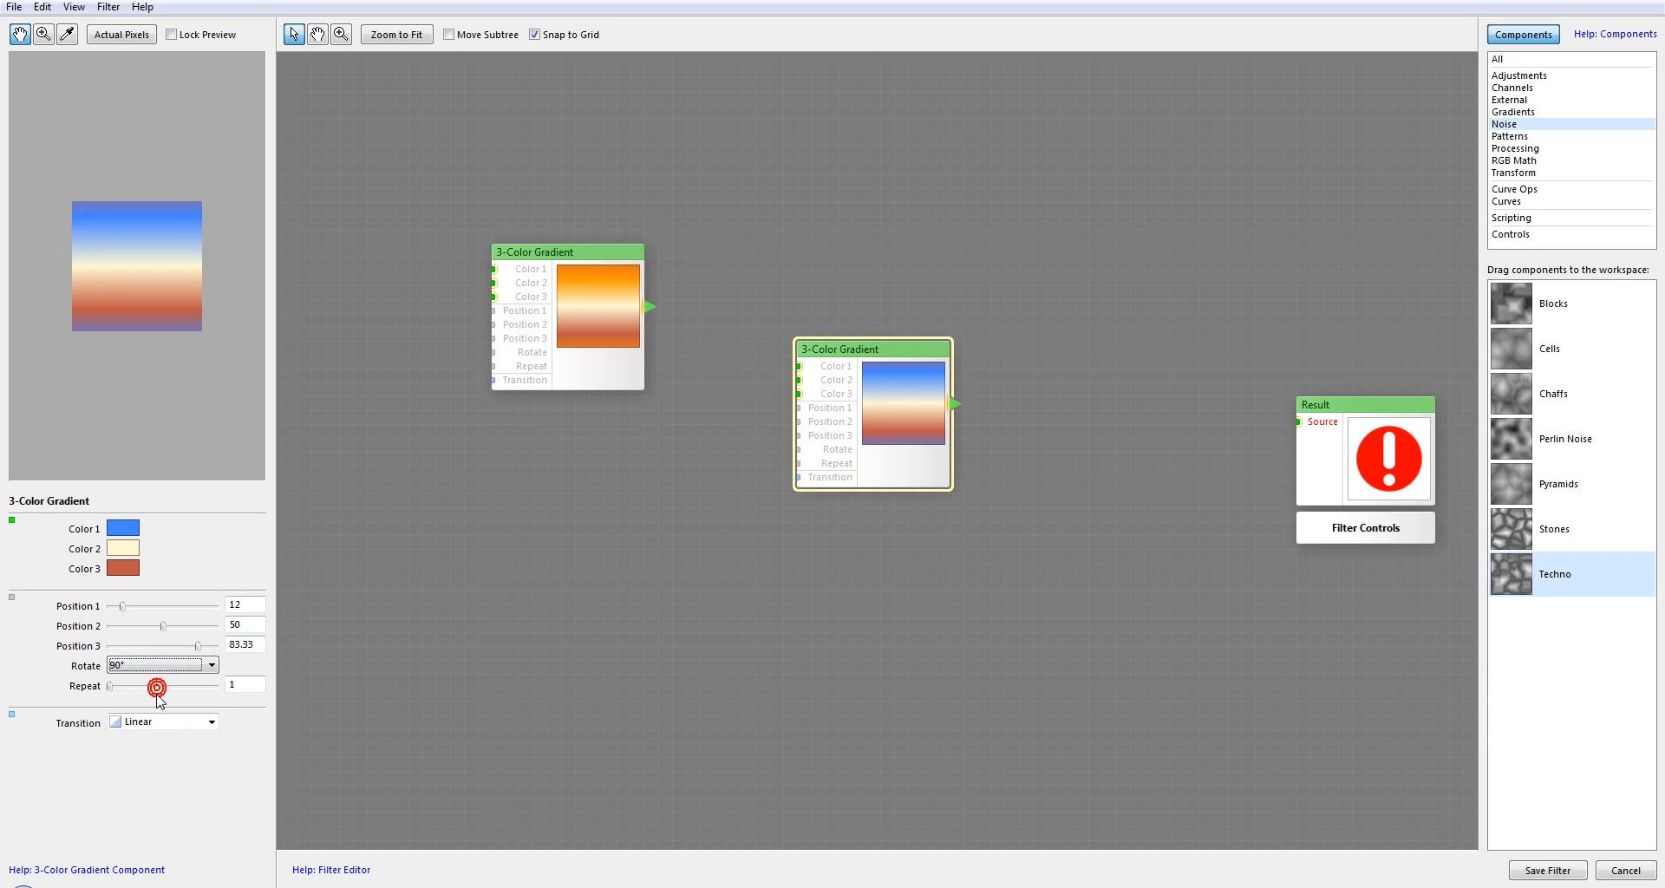
{"action": "left_click", "coordinate": [164, 666]}
{"action": "left_click", "coordinate": [149, 702]}
{"action": "left_click", "coordinate": [182, 666]}
{"action": "left_click", "coordinate": [149, 715]}
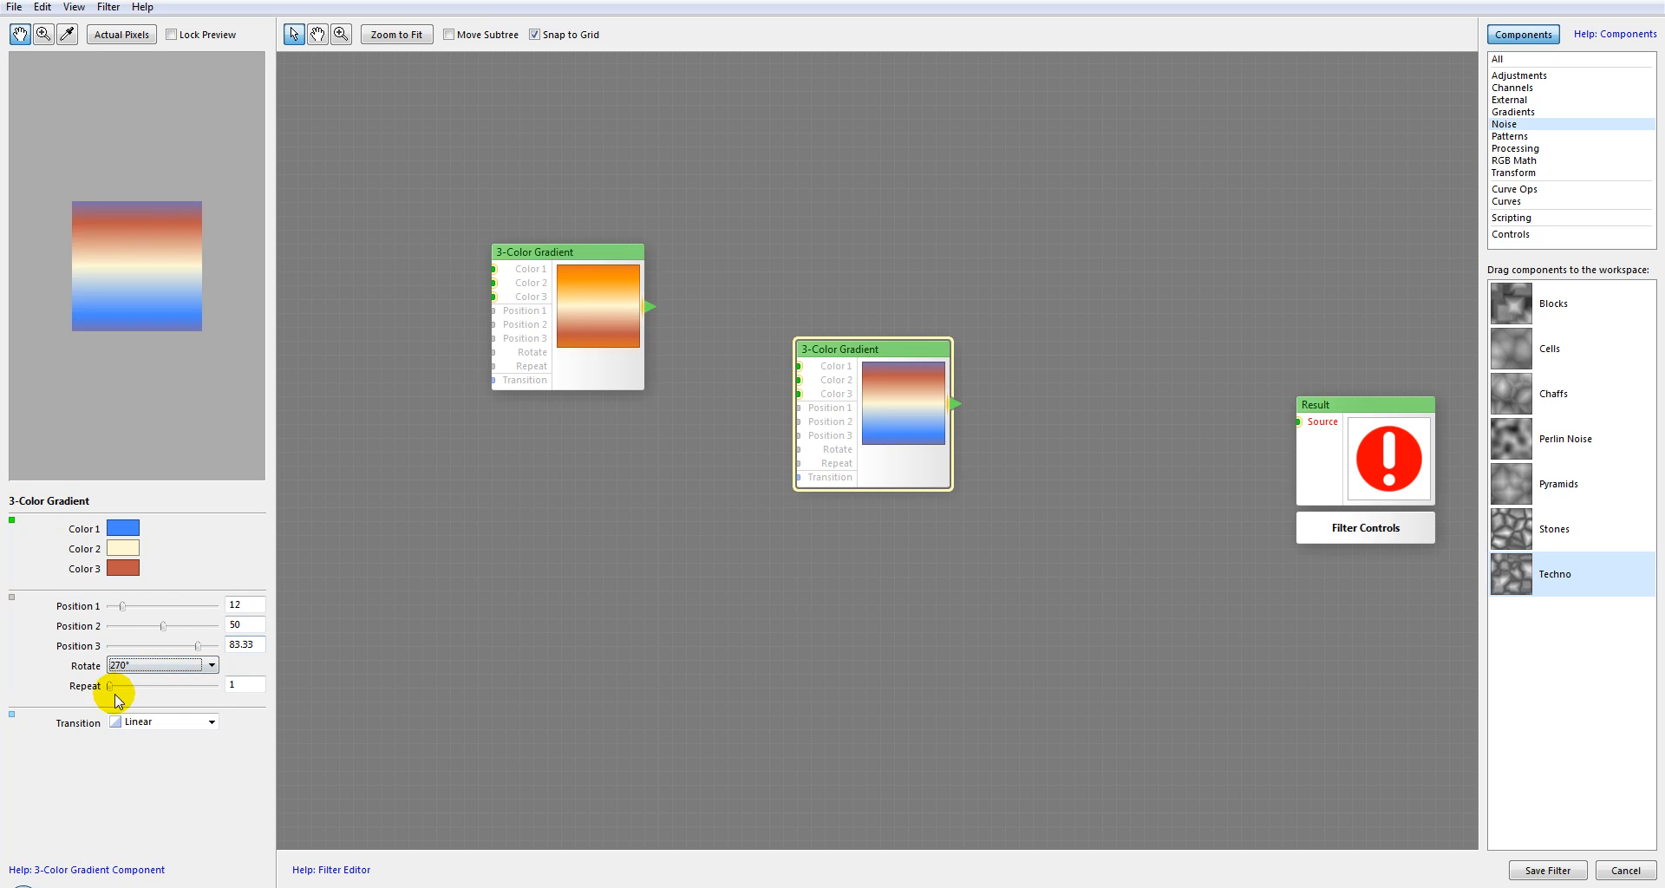
{"action": "mouse_move", "coordinate": [111, 685]}
{"action": "left_mouse_down"}
{"action": "mouse_move", "coordinate": [163, 685]}
{"action": "mouse_move", "coordinate": [112, 689]}
{"action": "left_mouse_up"}
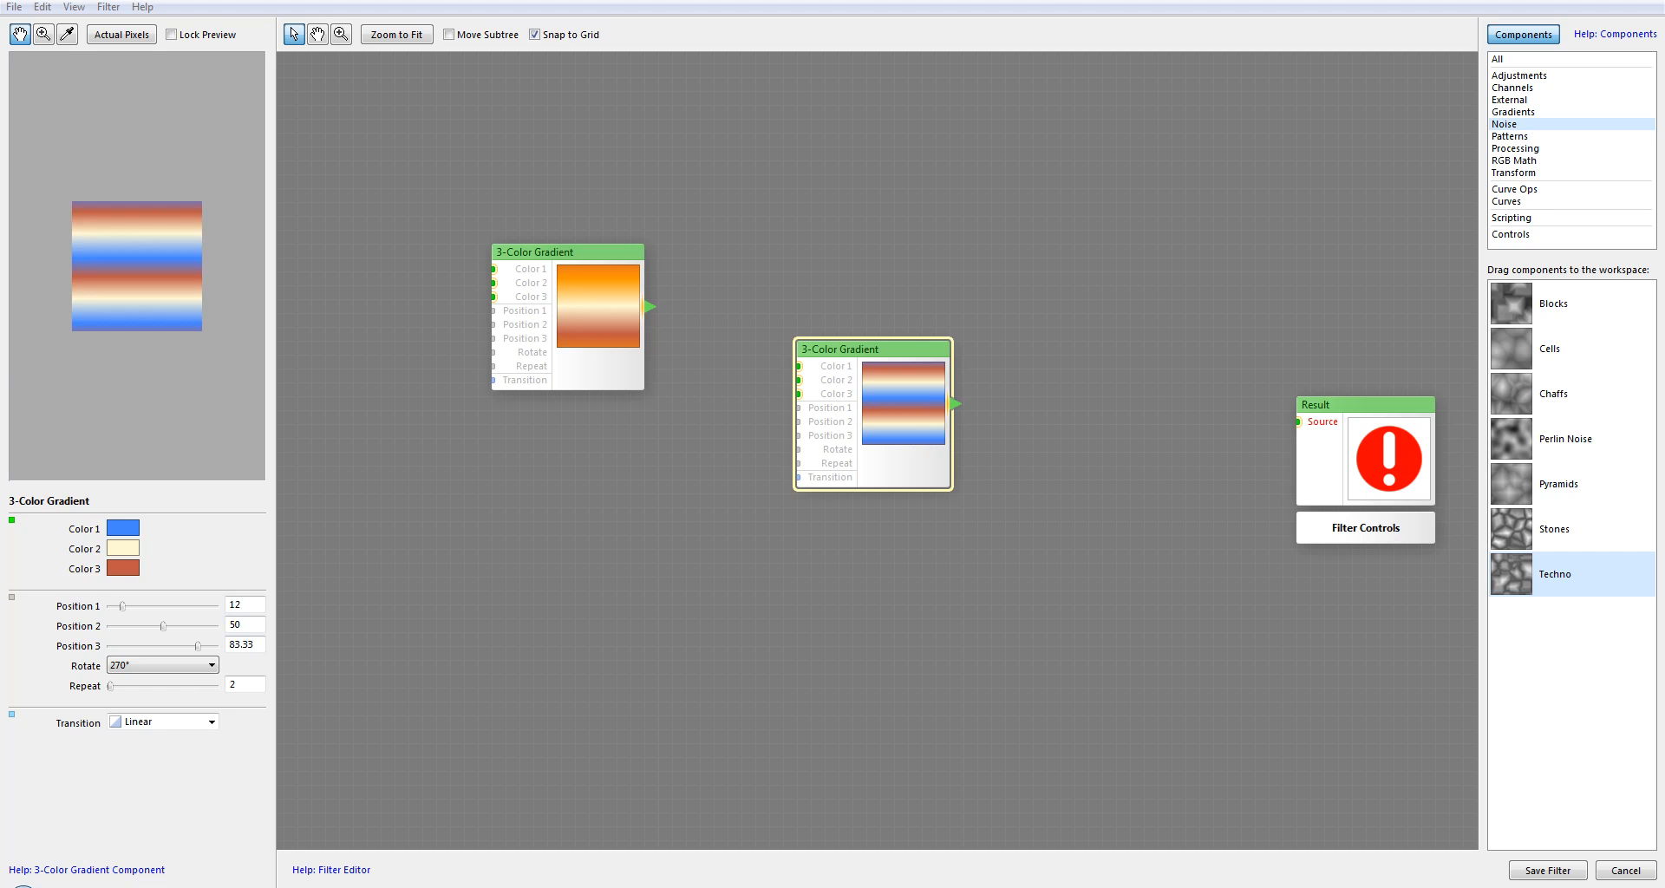
Add a Stairs curve component below the gradients and connect it to the blue gradient's Transition input.
{"action": "left_click", "coordinate": [899, 348]}
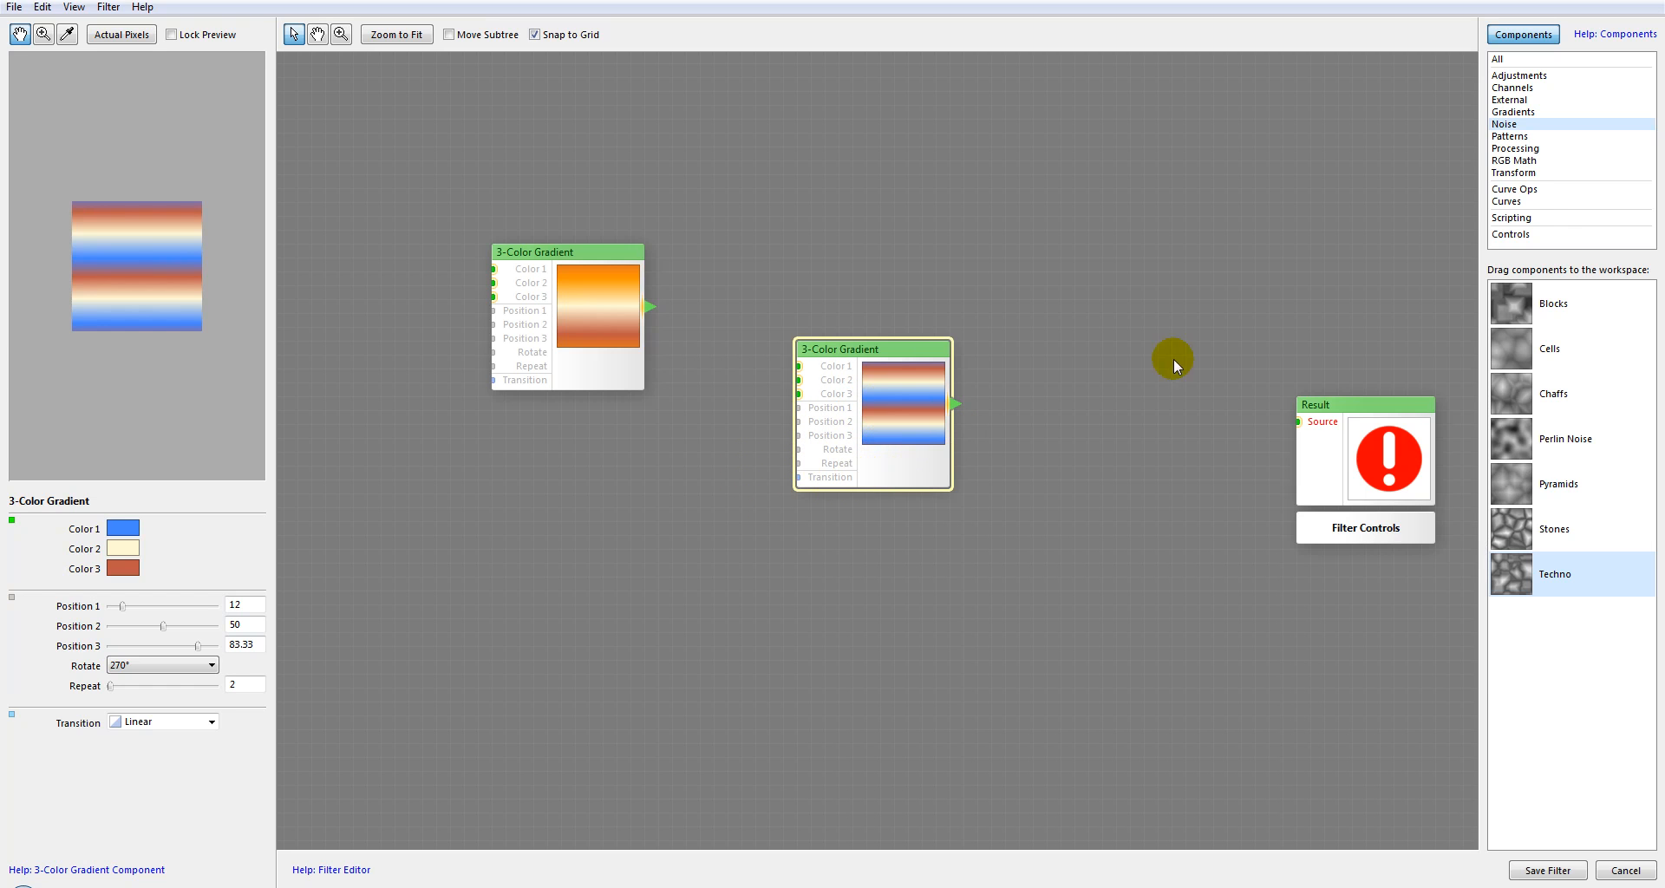
{"action": "left_click", "coordinate": [1517, 202]}
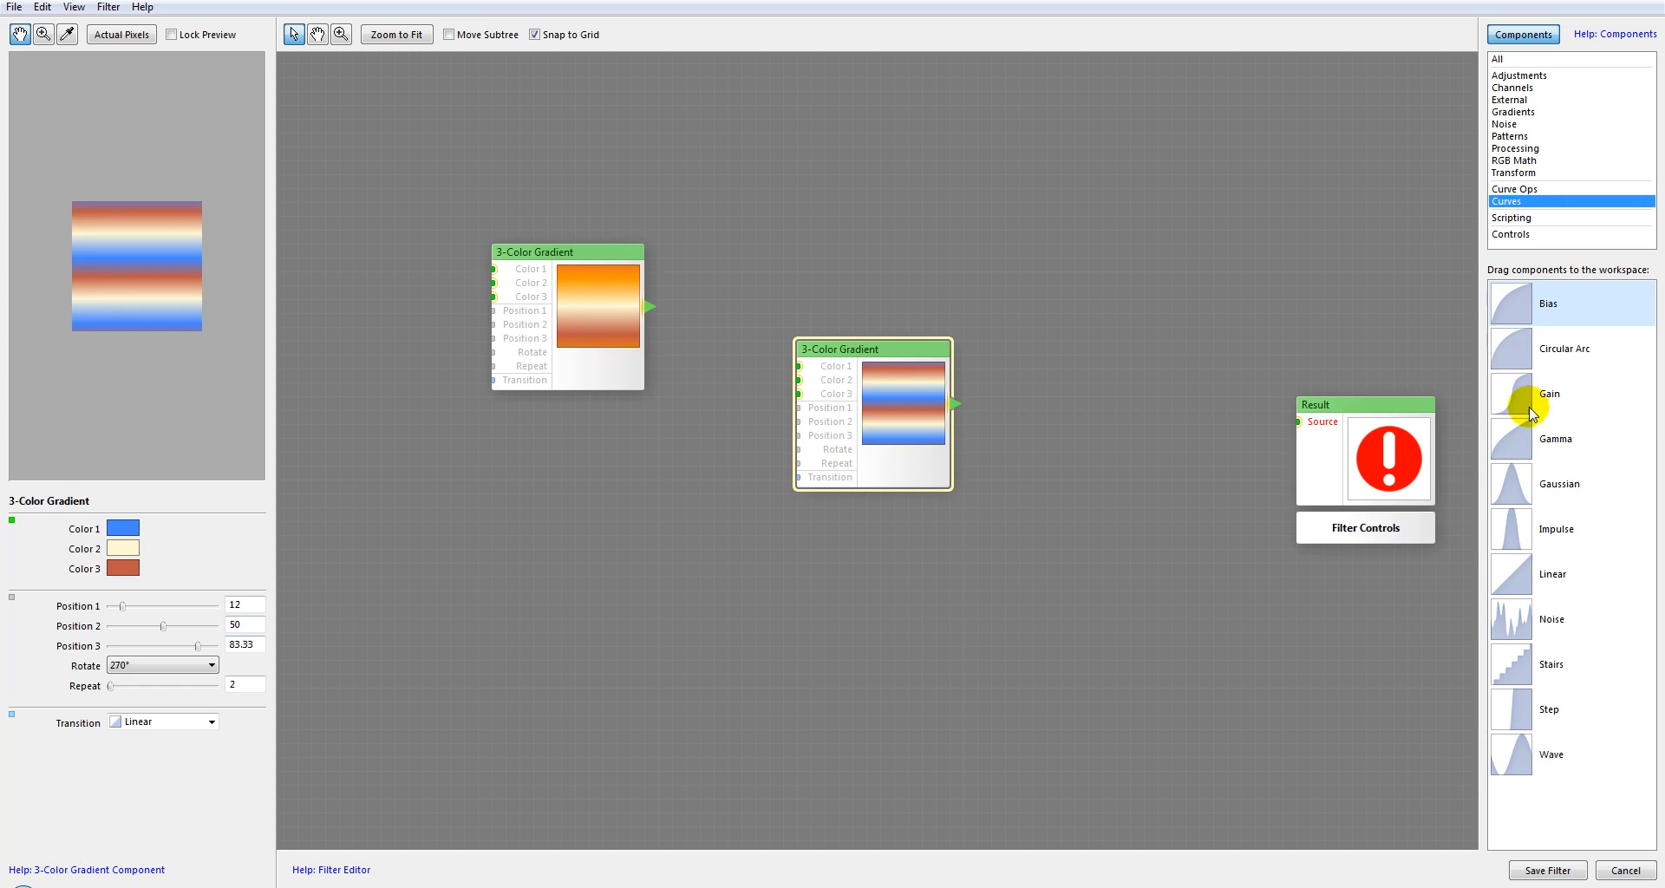
{"action": "left_click_drag", "start_coordinate": [1528, 660], "coordinate": [633, 552]}
{"action": "left_click_drag", "start_coordinate": [790, 613], "coordinate": [795, 477]}
{"action": "left_click", "coordinate": [903, 399]}
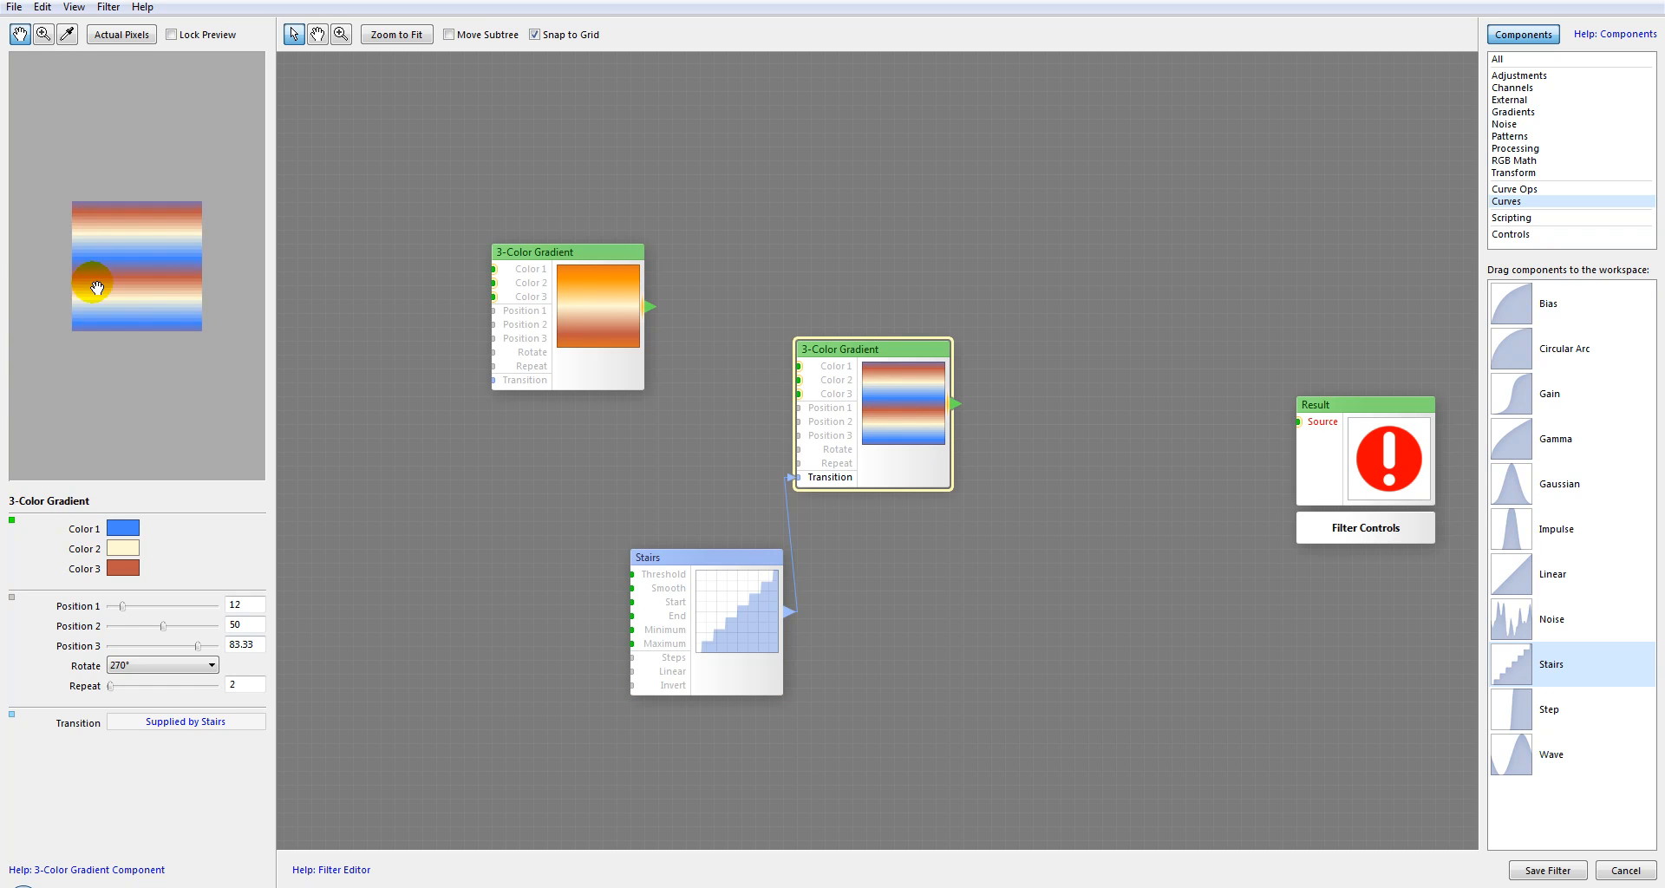
{"action": "scroll", "coordinate": [174, 293], "scroll_direction": "up", "scroll_amount": 3}
{"action": "scroll", "coordinate": [174, 294], "scroll_direction": "down", "scroll_amount": 2}
{"action": "left_click_drag", "start_coordinate": [174, 293], "coordinate": [227, 290]}
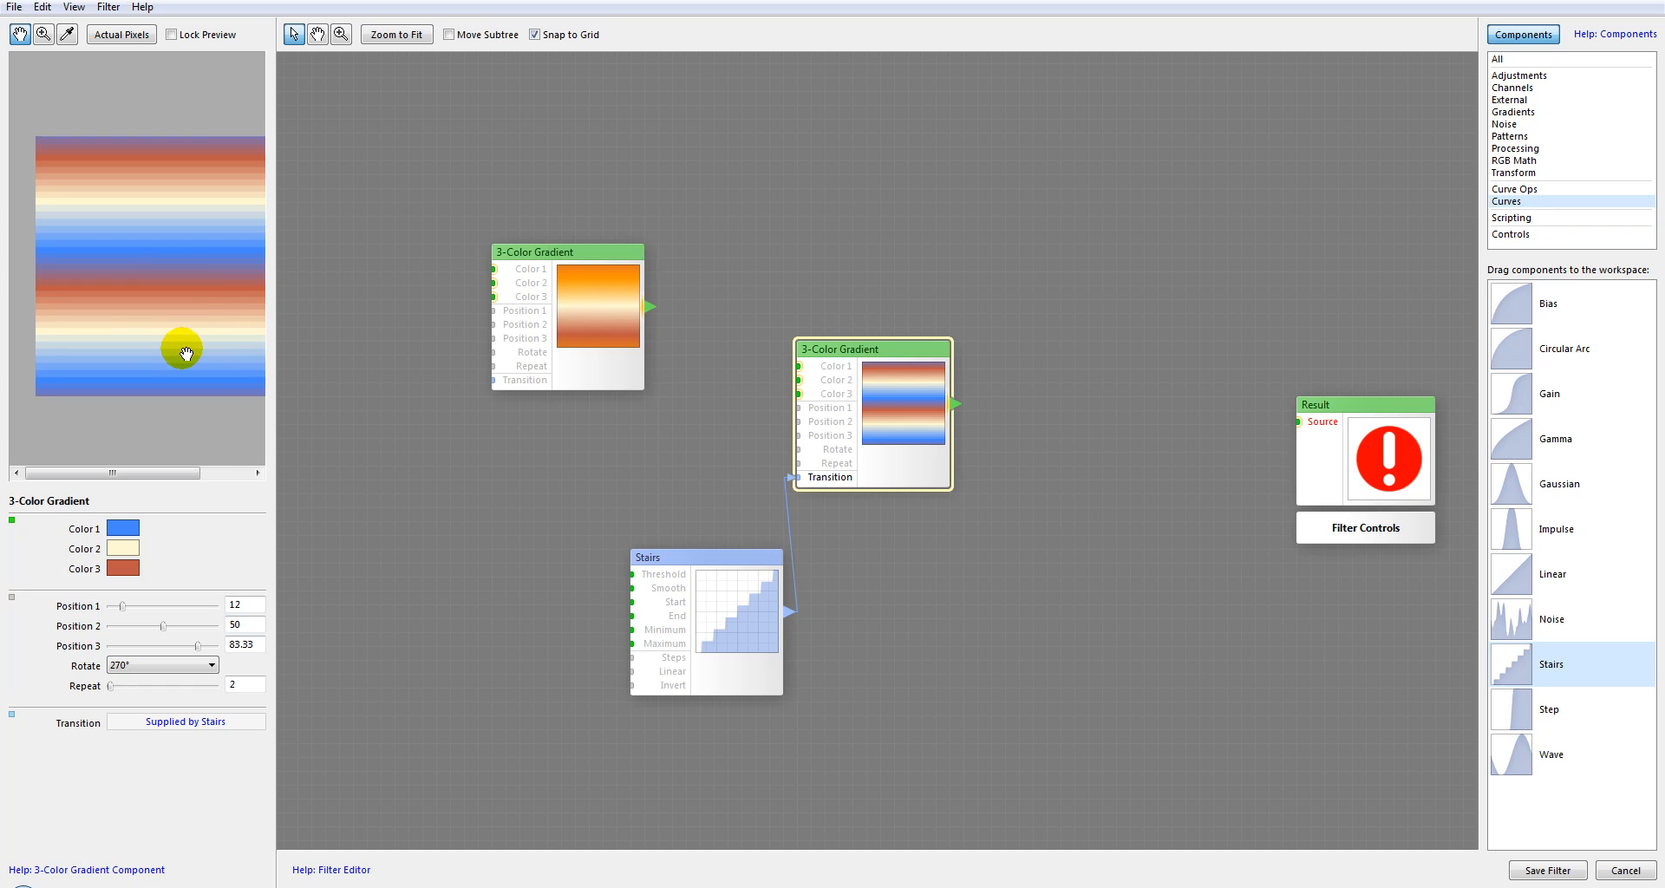
{"action": "left_click", "coordinate": [896, 358]}
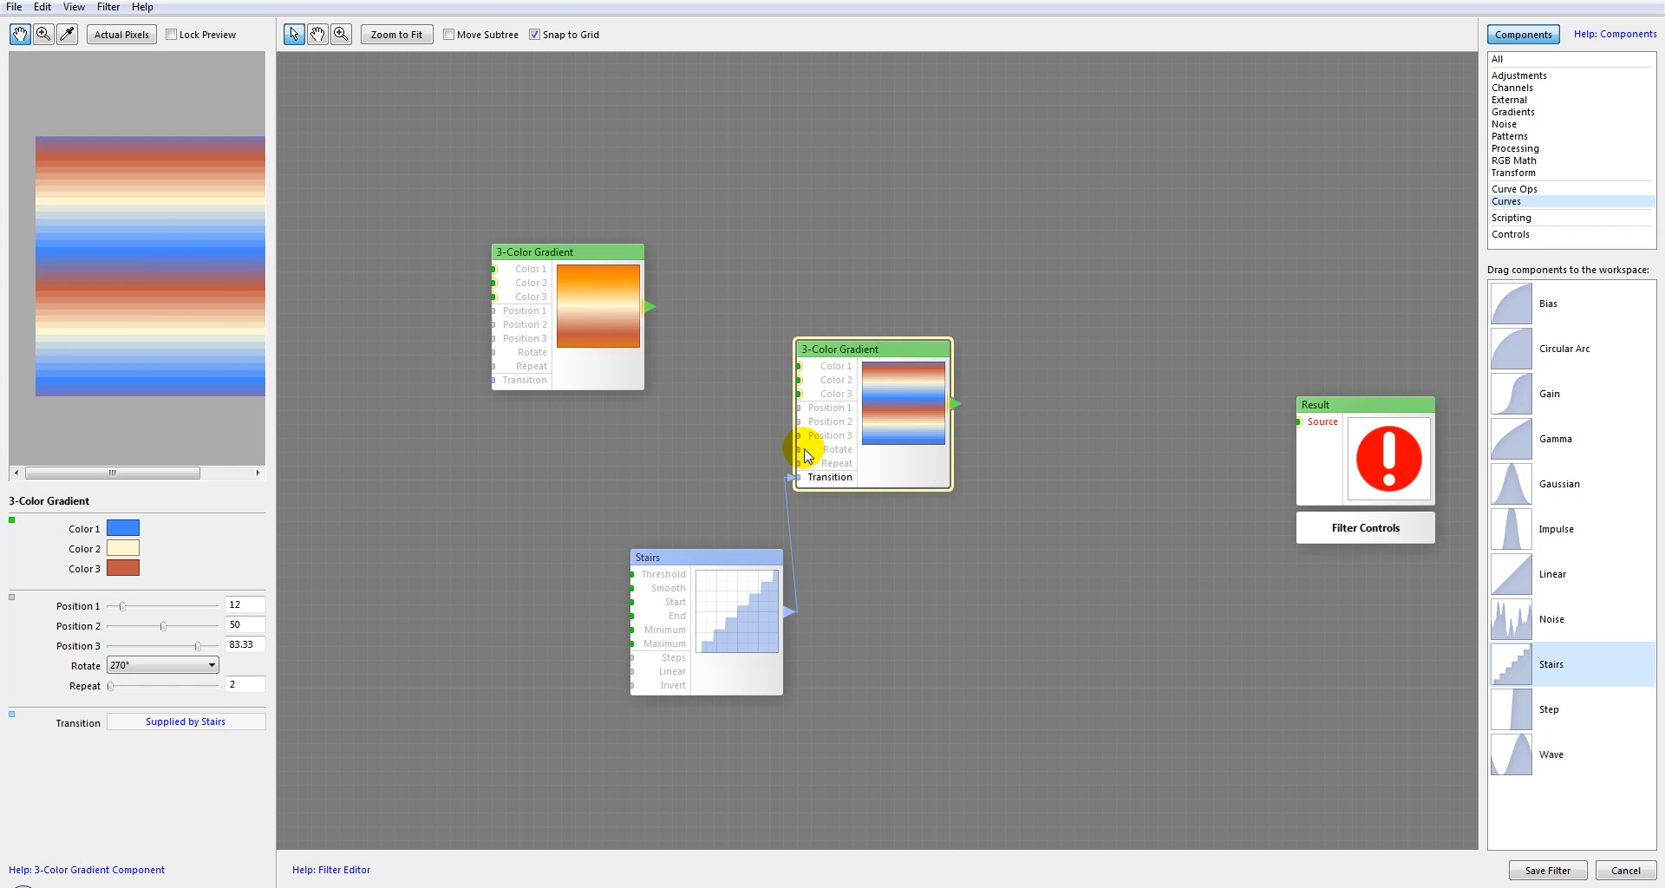
{"action": "left_click_drag", "start_coordinate": [716, 557], "coordinate": [671, 557]}
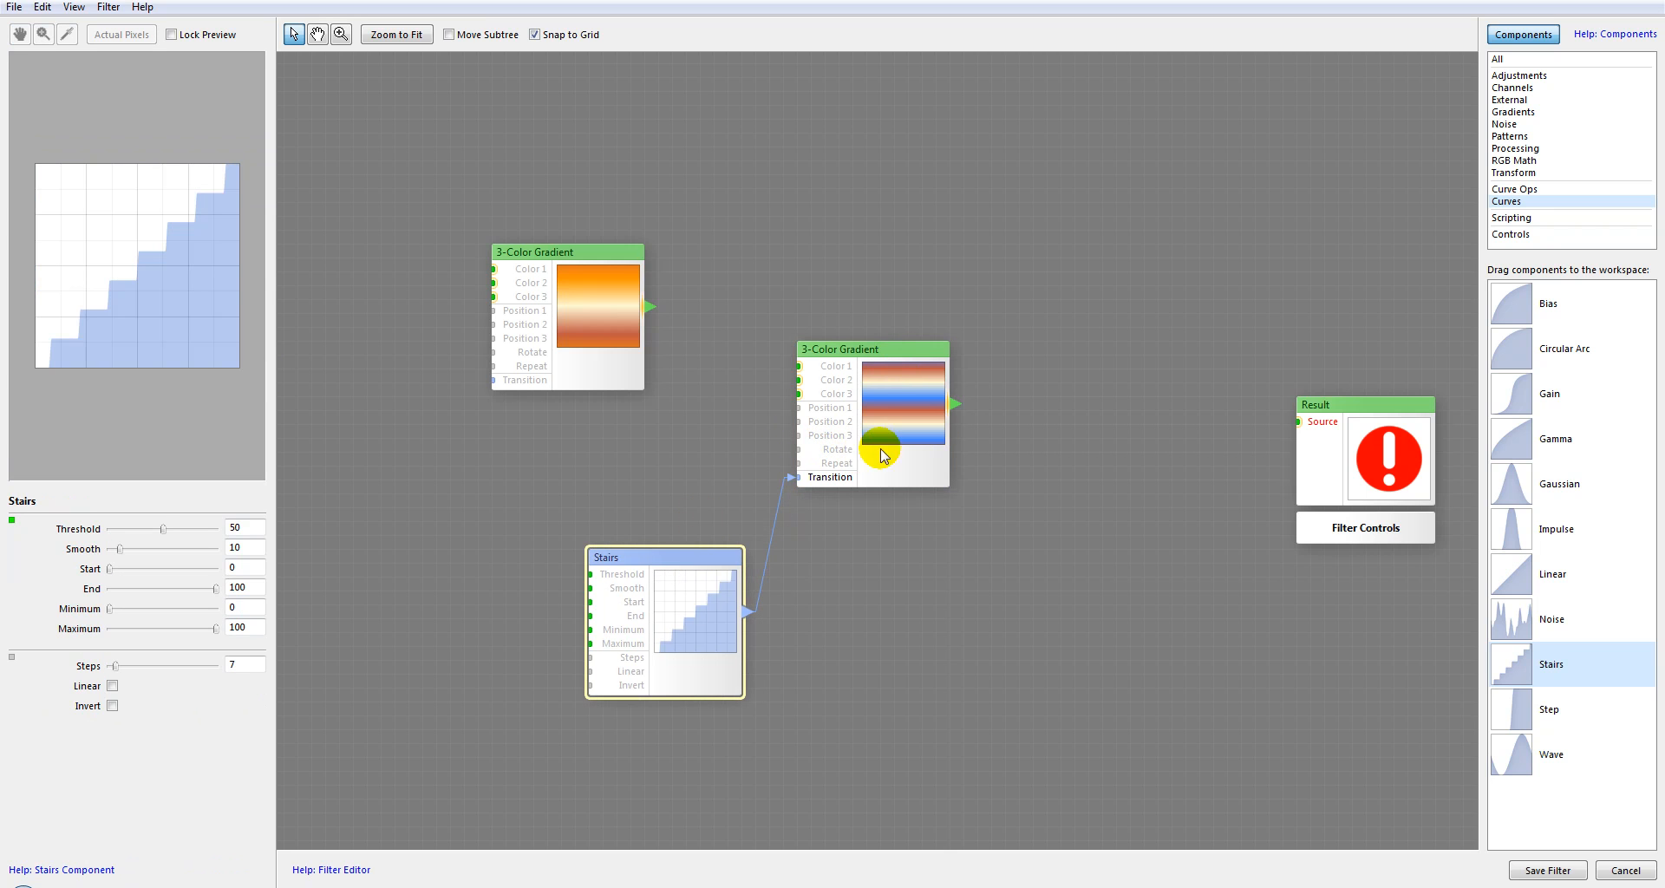
Add a Slider control above the Stairs component and connect it to the blue gradient's Rotate input.
{"action": "left_click", "coordinate": [1513, 233]}
{"action": "left_click_drag", "start_coordinate": [1505, 472], "coordinate": [615, 477]}
{"action": "left_click_drag", "start_coordinate": [707, 505], "coordinate": [799, 449]}
{"action": "left_click", "coordinate": [606, 511]}
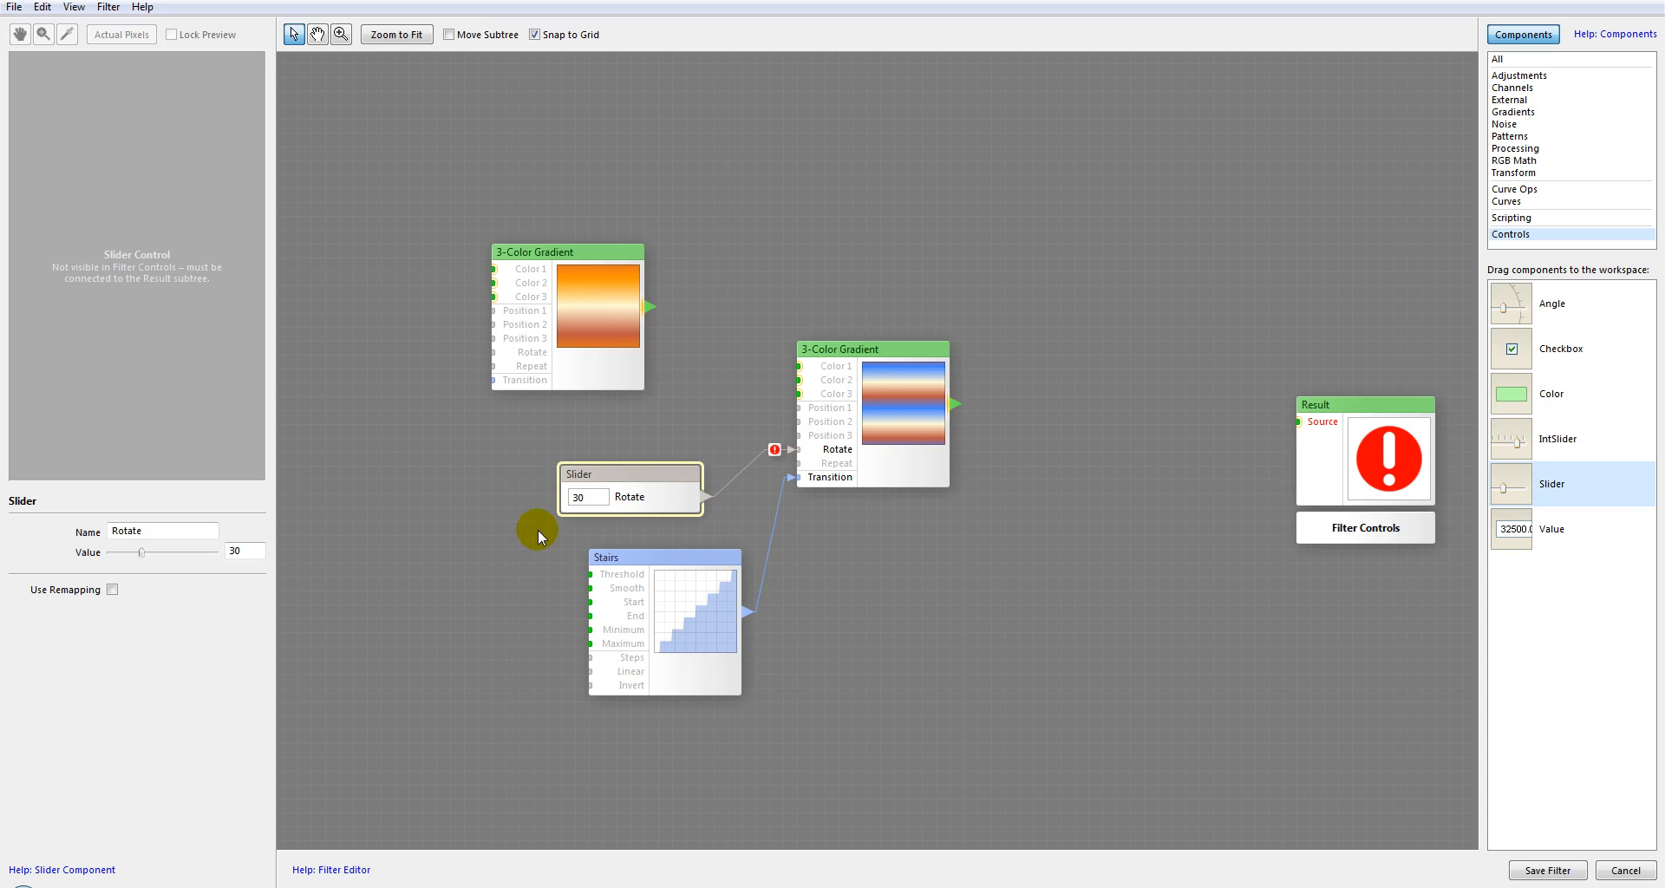
Try values of 24, 73 and 84 on the Rotate slider, and delete the slider.
{"action": "mouse_move", "coordinate": [142, 552]}
{"action": "left_mouse_down"}
{"action": "mouse_move", "coordinate": [186, 560]}
{"action": "mouse_move", "coordinate": [135, 557]}
{"action": "left_mouse_up"}
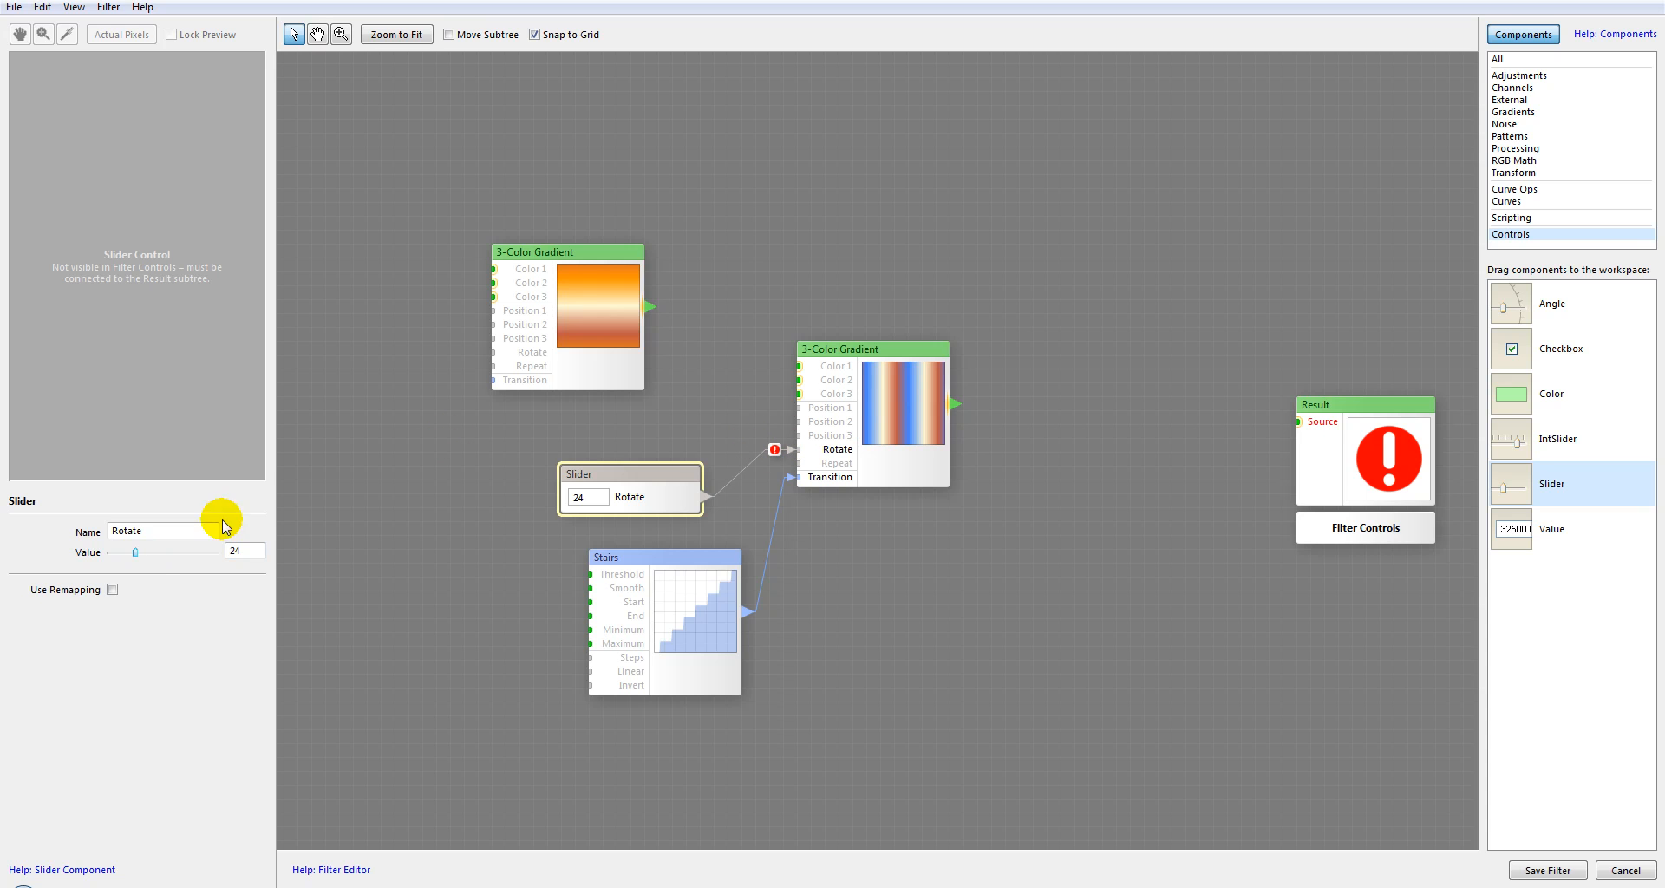
{"action": "left_click_drag", "start_coordinate": [137, 552], "coordinate": [187, 547]}
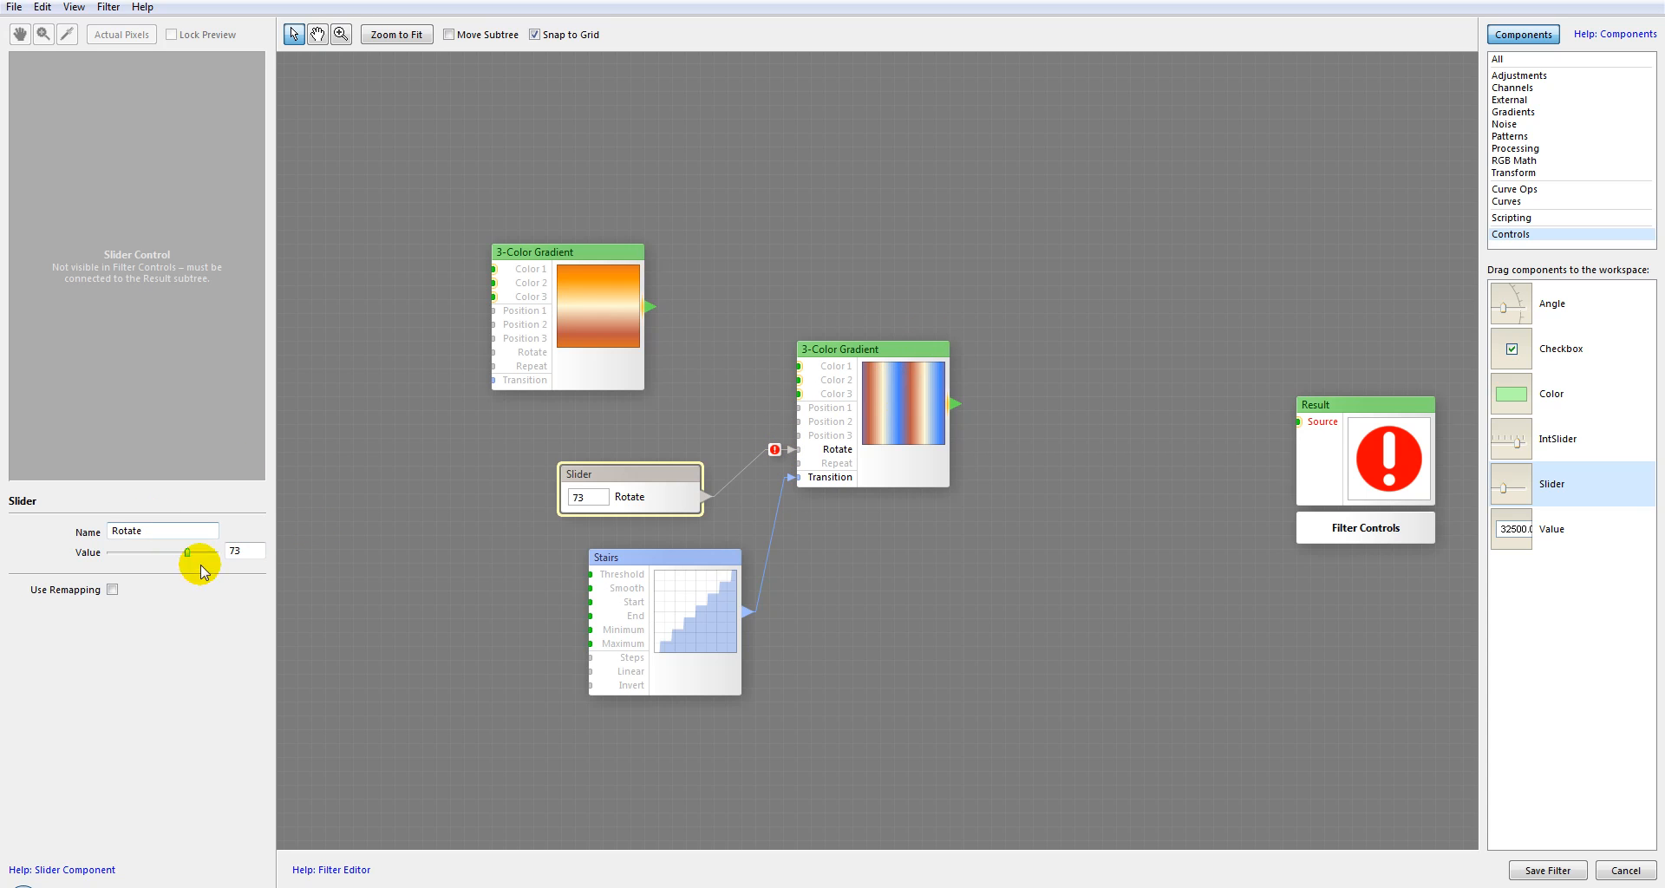
{"action": "left_click_drag", "start_coordinate": [201, 570], "coordinate": [201, 553]}
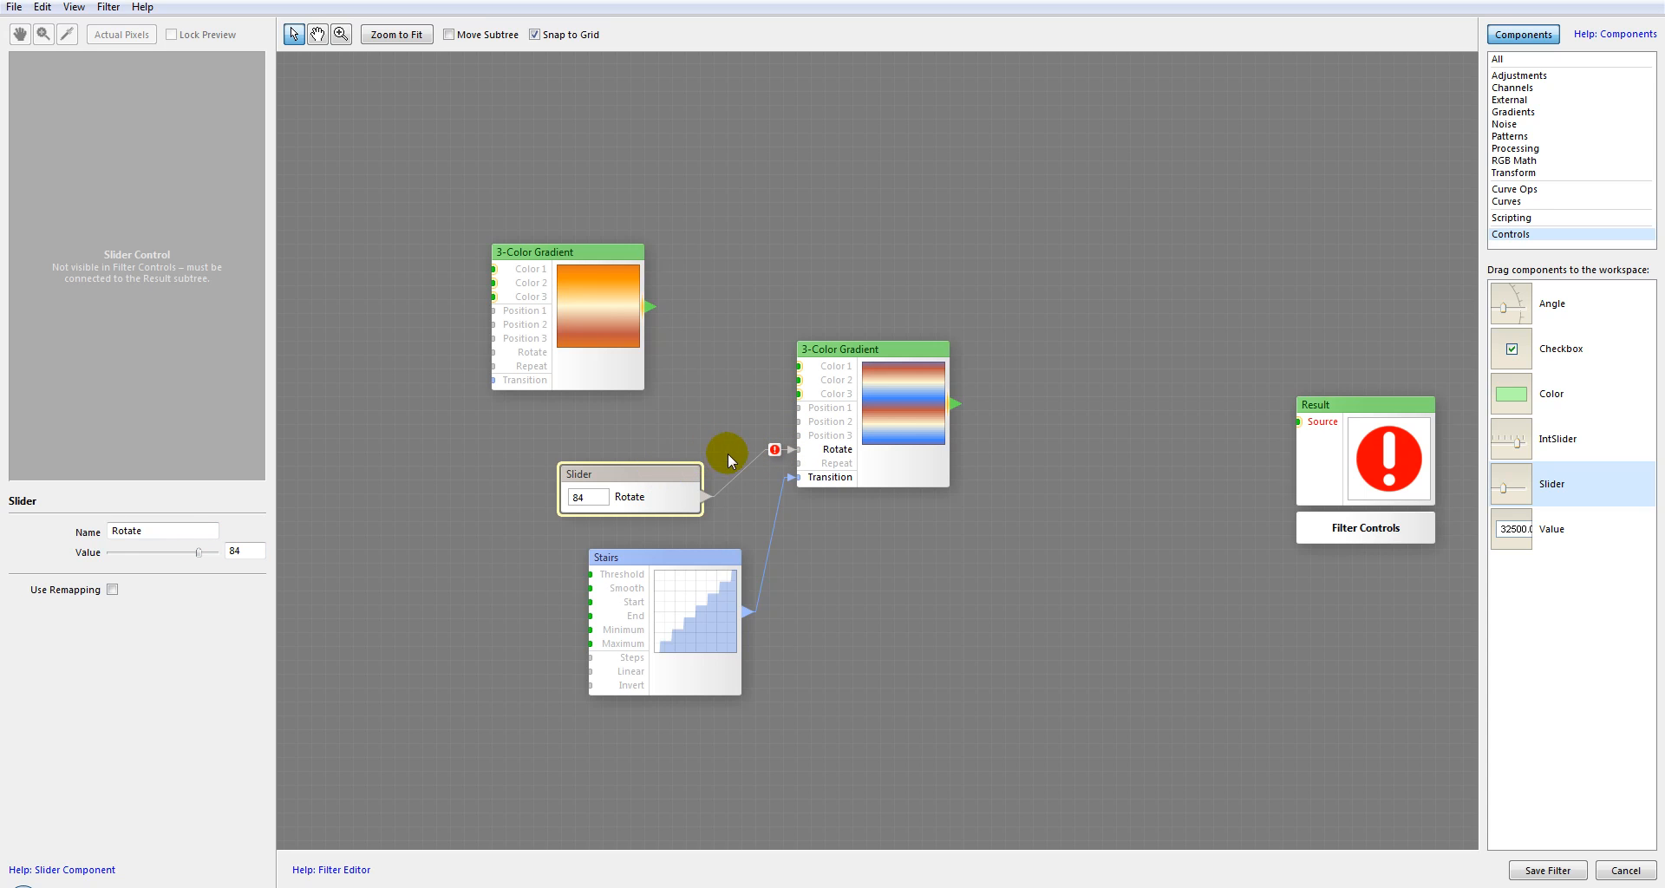
{"action": "key", "text": "Delete"}
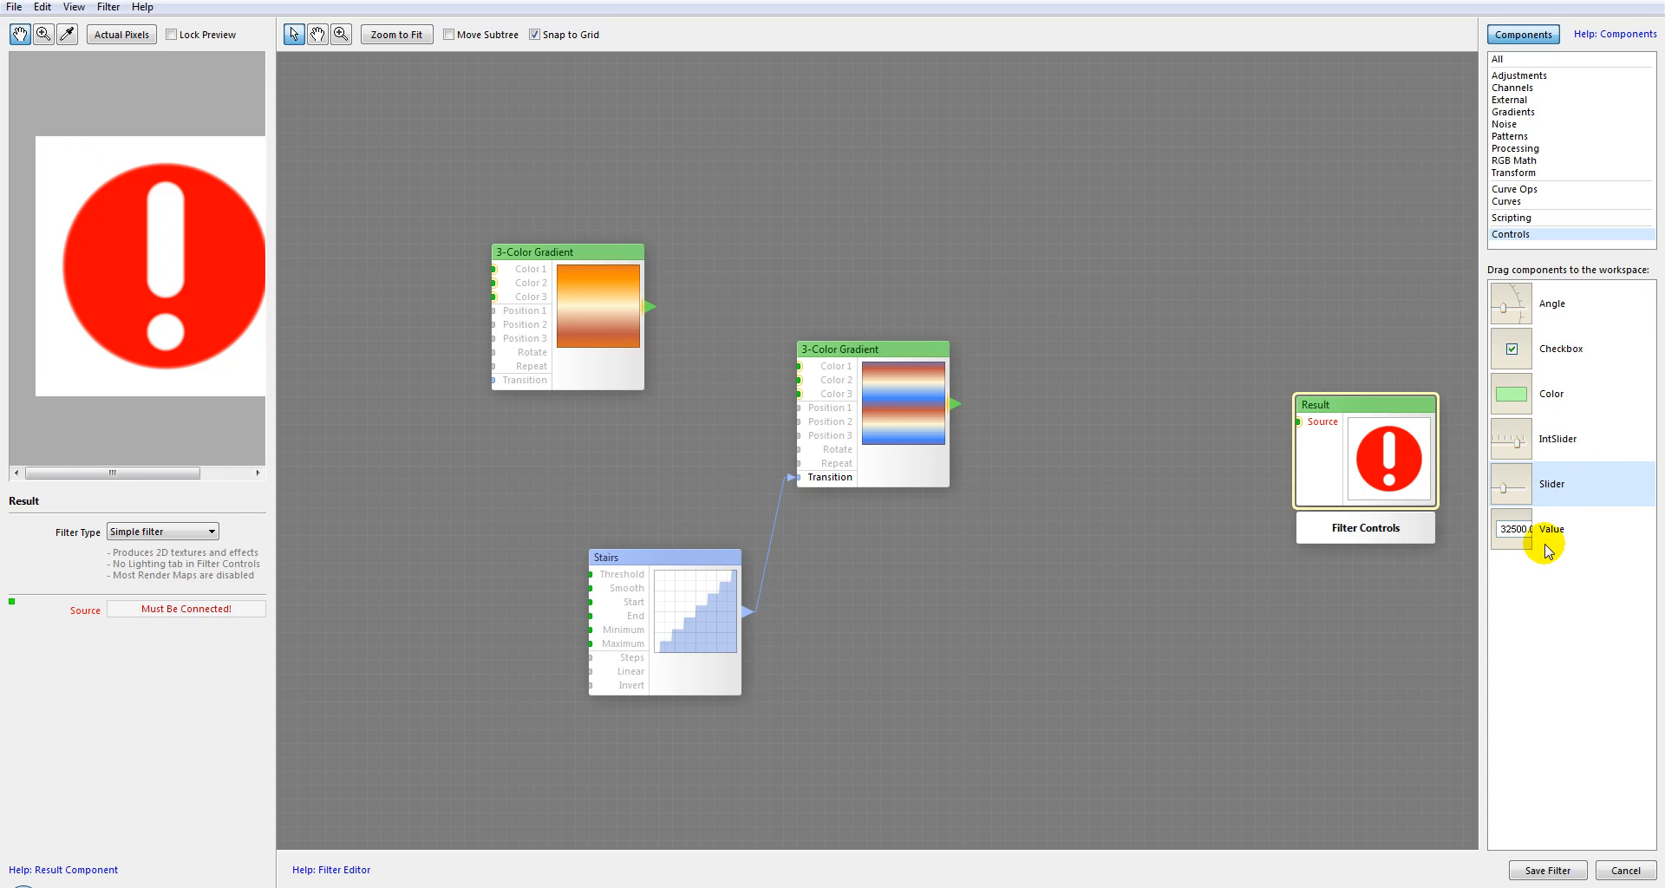
Add an Angle control above the Stairs component and connect it to the blue gradient's Rotate input.
{"action": "left_click", "coordinate": [1526, 442]}
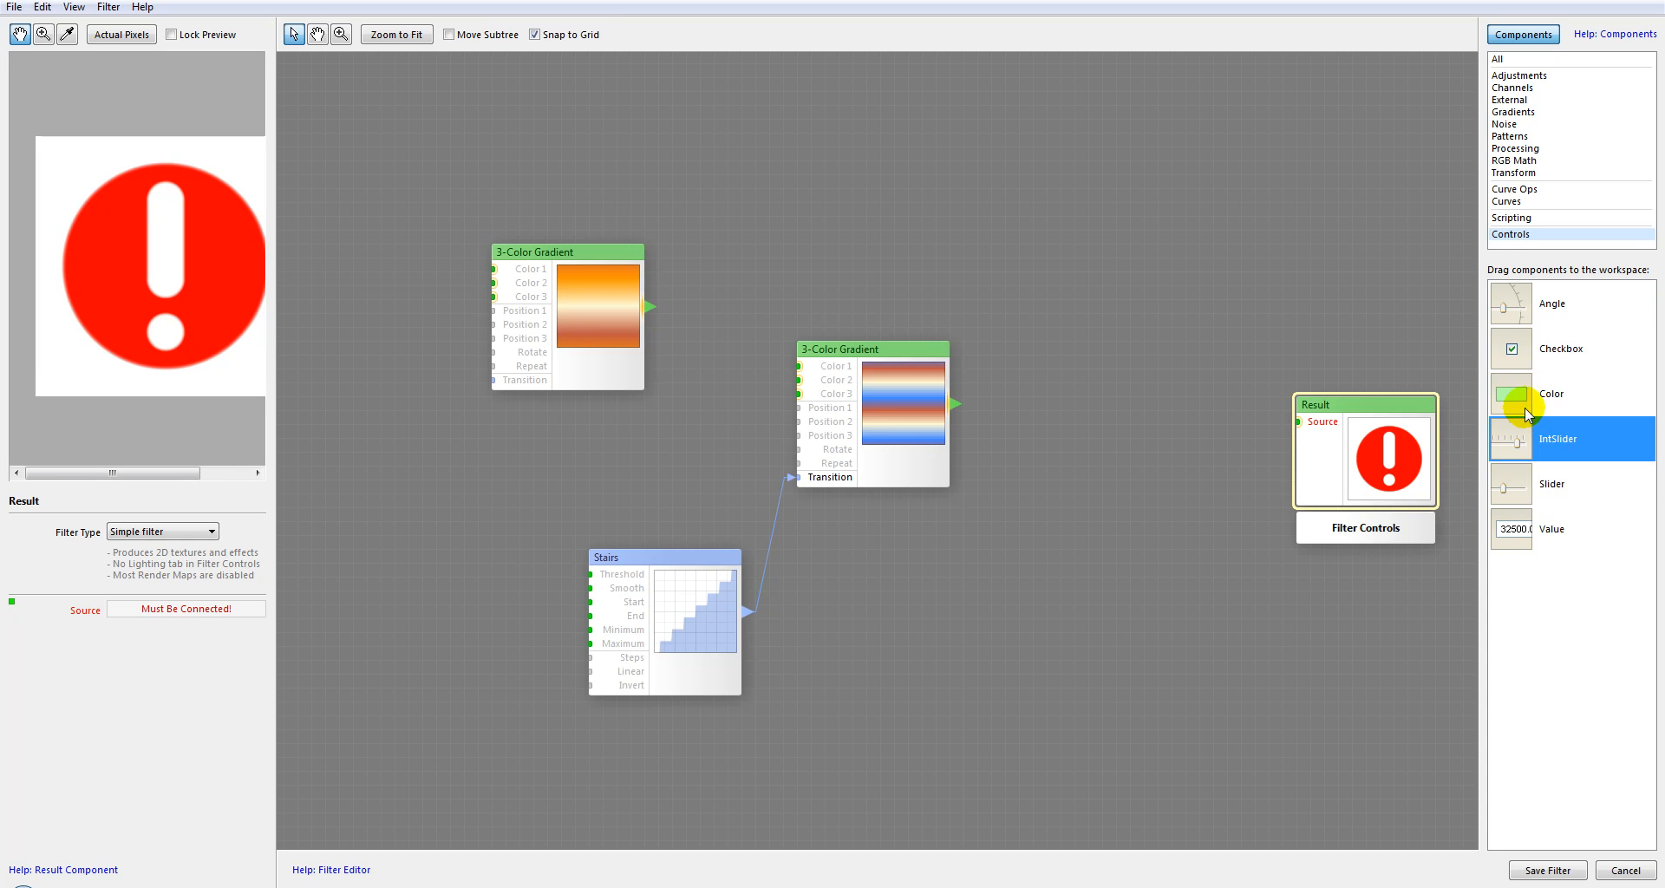
{"action": "left_click", "coordinate": [1519, 303]}
{"action": "left_click_drag", "start_coordinate": [1519, 303], "coordinate": [525, 473]}
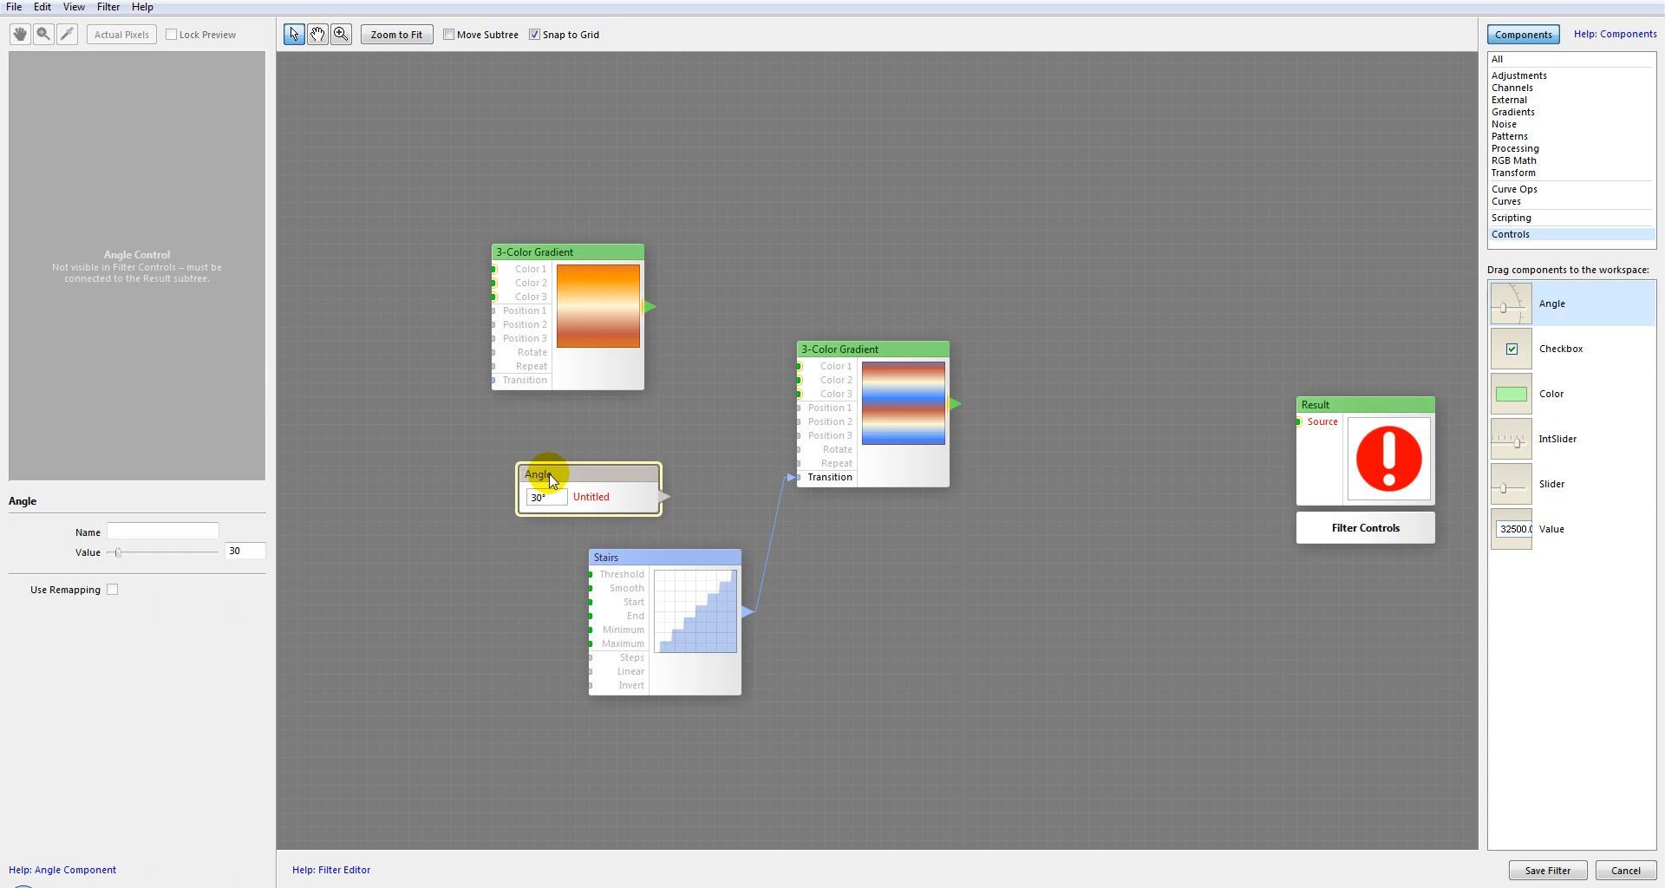
{"action": "left_click", "coordinate": [601, 437]}
{"action": "left_click", "coordinate": [629, 477]}
{"action": "left_click_drag", "start_coordinate": [664, 494], "coordinate": [799, 450]}
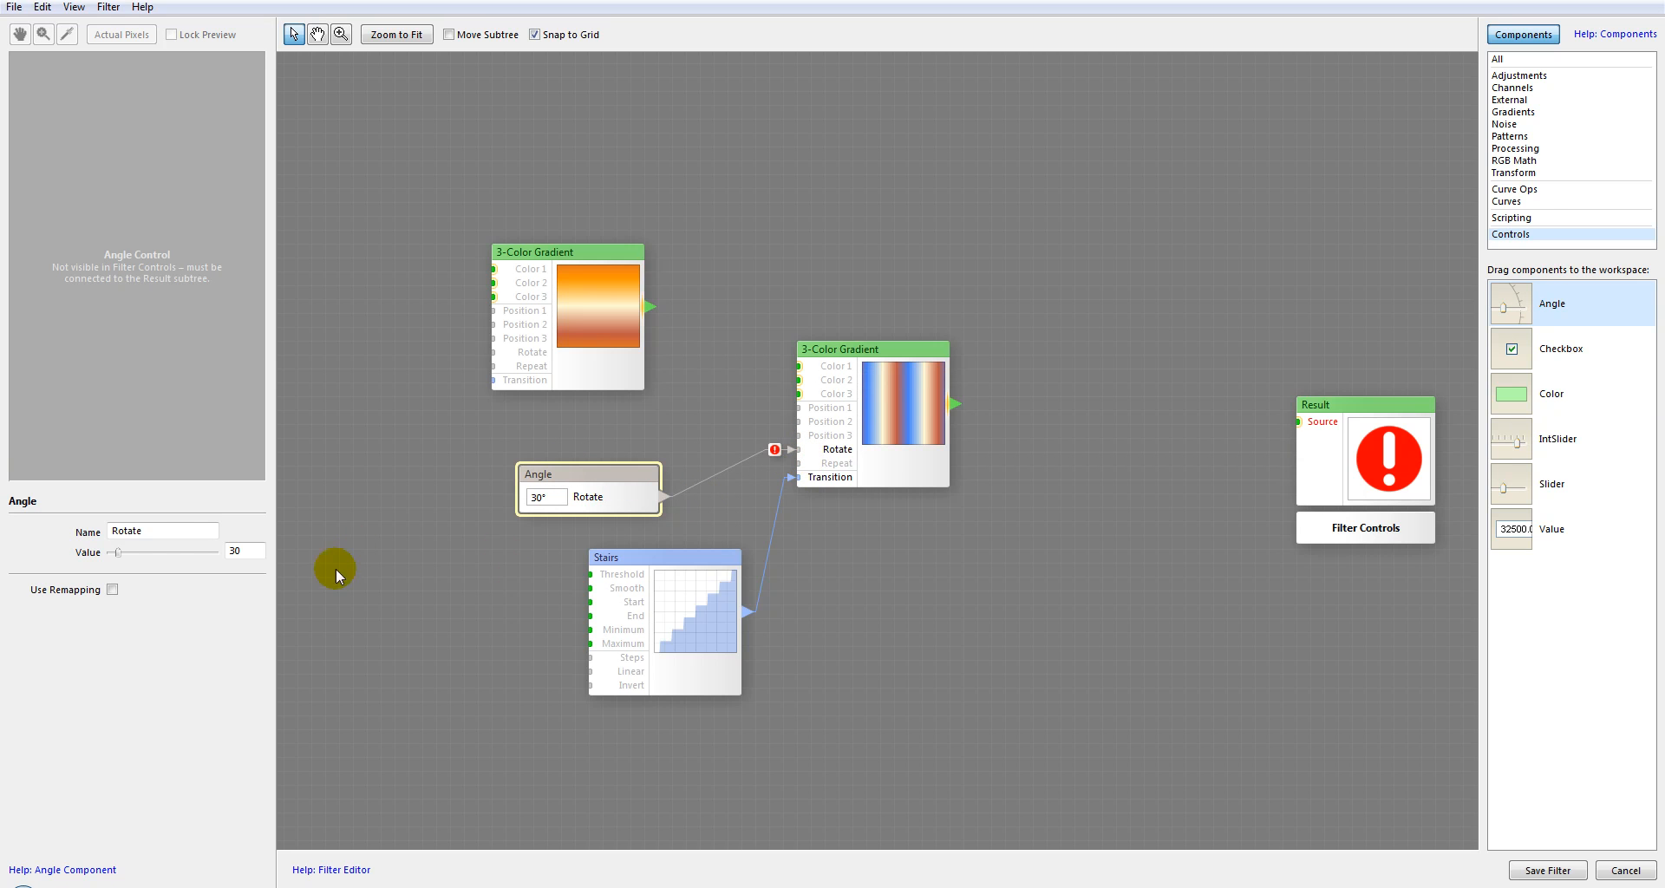
Try a value of 313 on the Angle control, and delete every component except Result from the workspace.
{"action": "left_click_drag", "start_coordinate": [134, 557], "coordinate": [217, 558]}
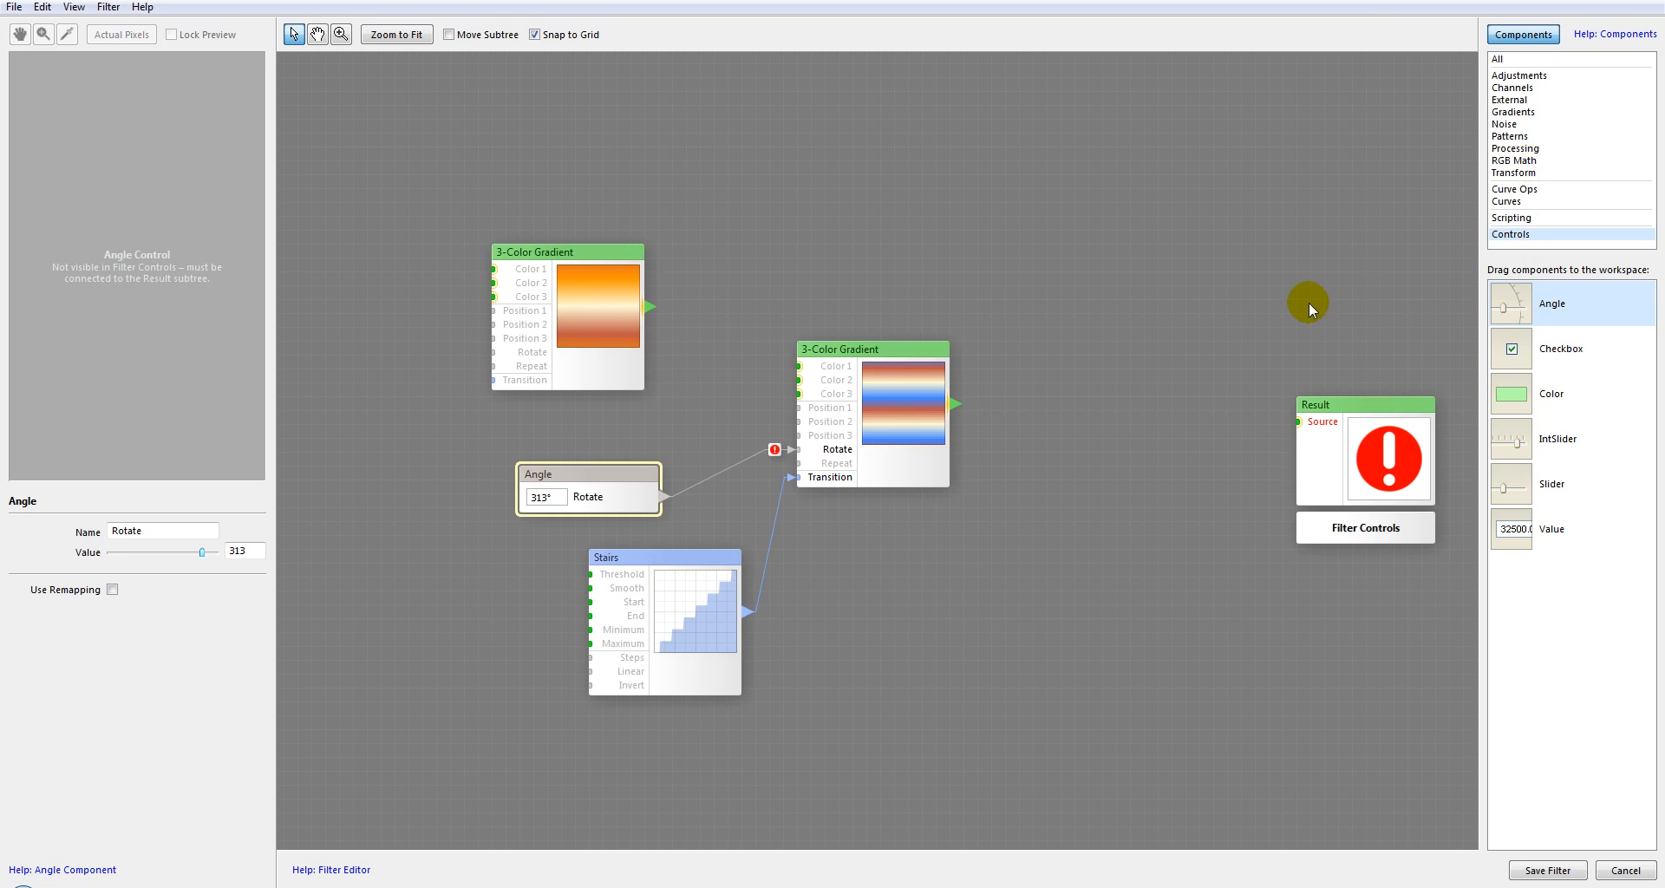
{"action": "left_click", "coordinate": [611, 314]}
{"action": "key", "text": "Delete"}
{"action": "left_click", "coordinate": [654, 497]}
{"action": "left_click", "coordinate": [669, 599]}
{"action": "key", "text": "Delete"}
{"action": "left_click", "coordinate": [894, 461]}
{"action": "key", "text": "Delete"}
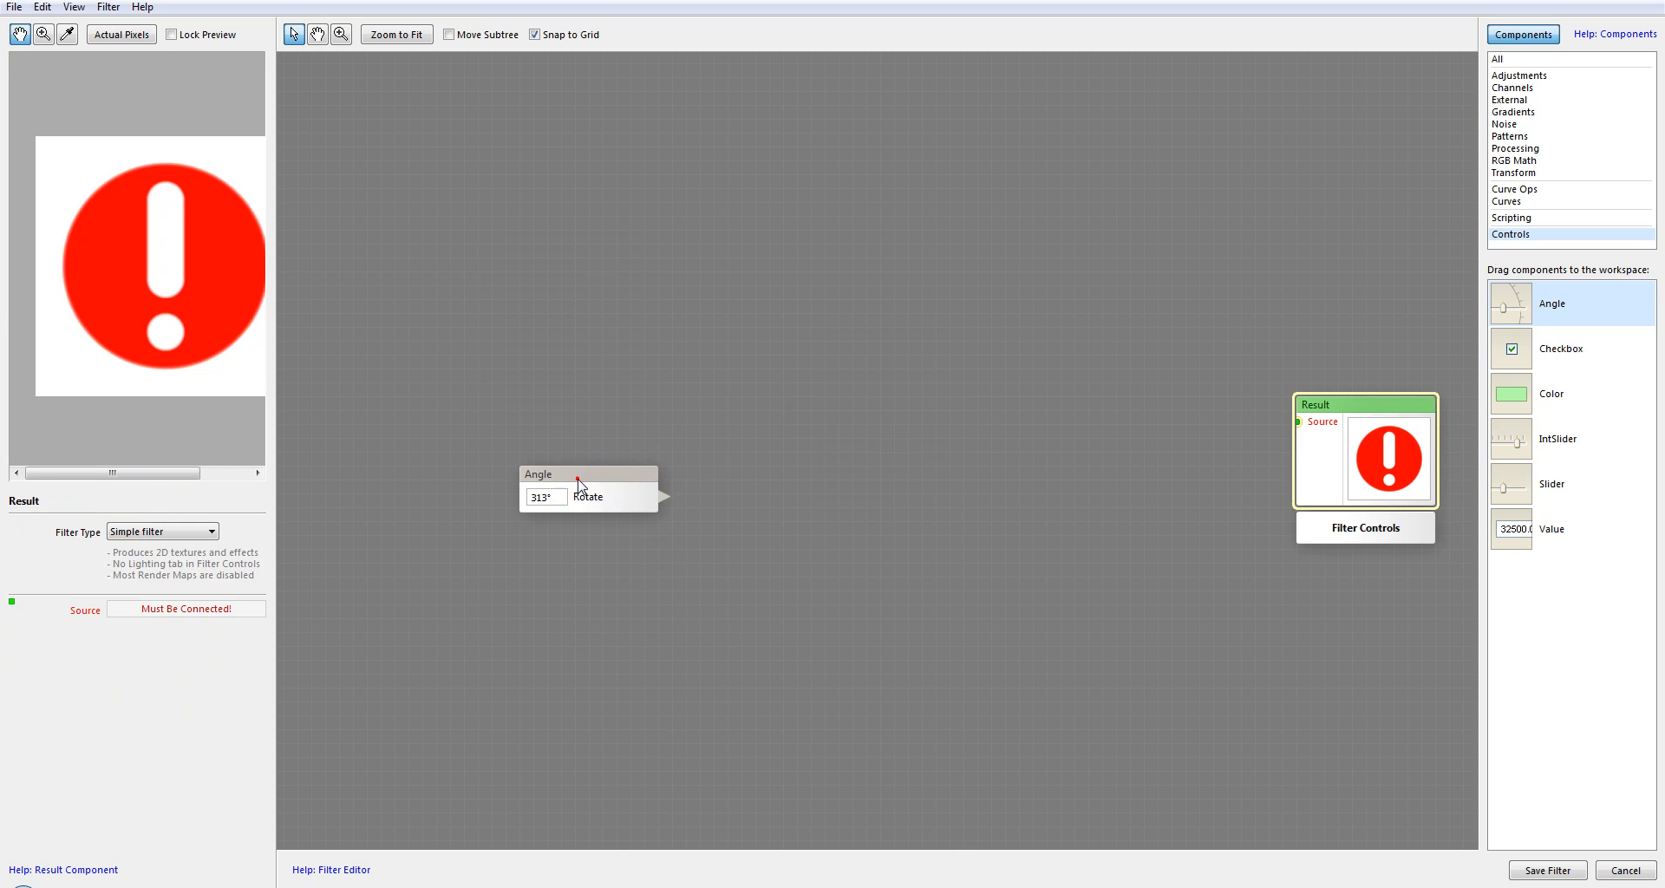
{"action": "left_click", "coordinate": [580, 486]}
{"action": "key", "text": "Delete"}
Add a 5-Color Gradient to the workspace and set its Position 1 to 50 and Position 2 to 18.
{"action": "left_click", "coordinate": [1523, 110]}
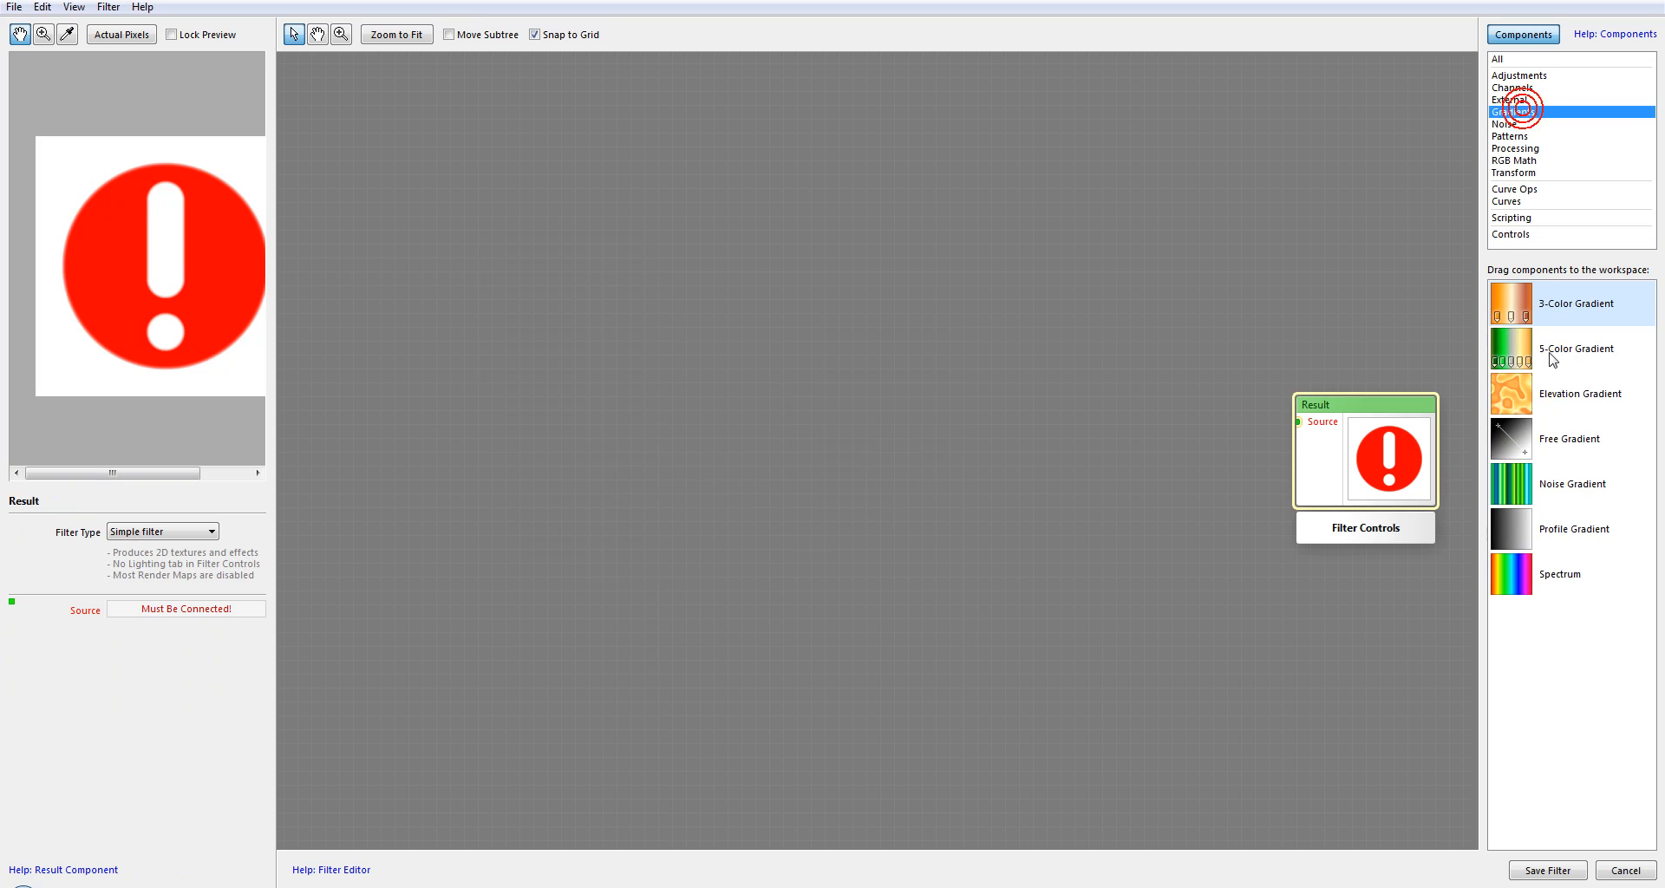
{"action": "left_click_drag", "start_coordinate": [1492, 343], "coordinate": [868, 275]}
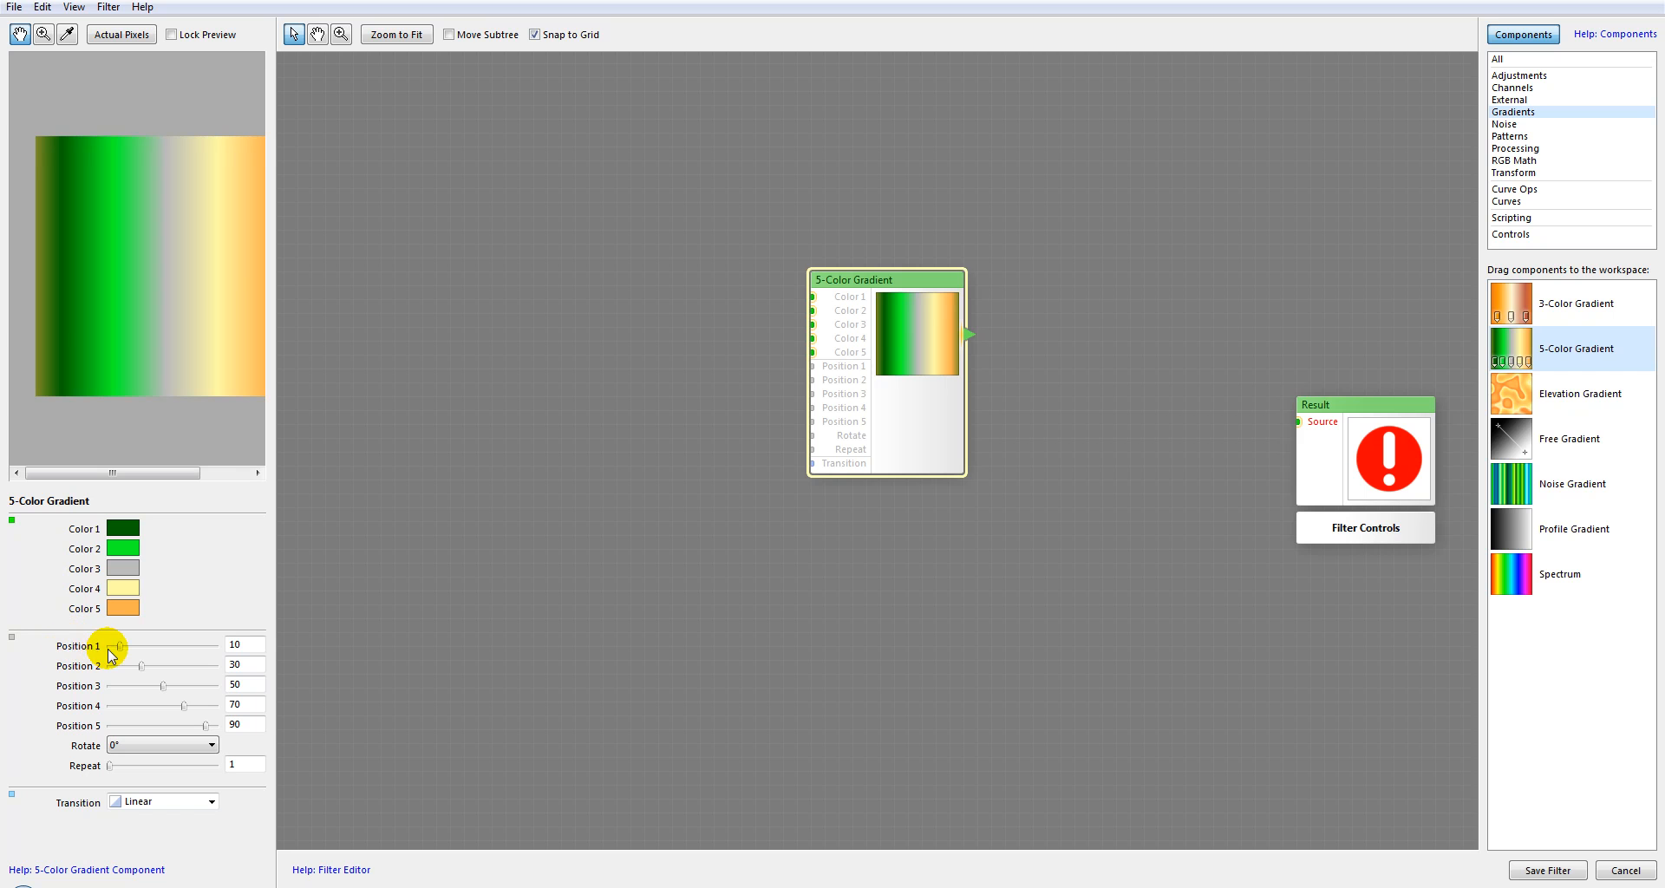
{"action": "mouse_move", "coordinate": [119, 646]}
{"action": "left_mouse_down"}
{"action": "mouse_move", "coordinate": [163, 646]}
{"action": "mouse_move", "coordinate": [166, 667]}
{"action": "mouse_move", "coordinate": [128, 666]}
{"action": "left_mouse_up"}
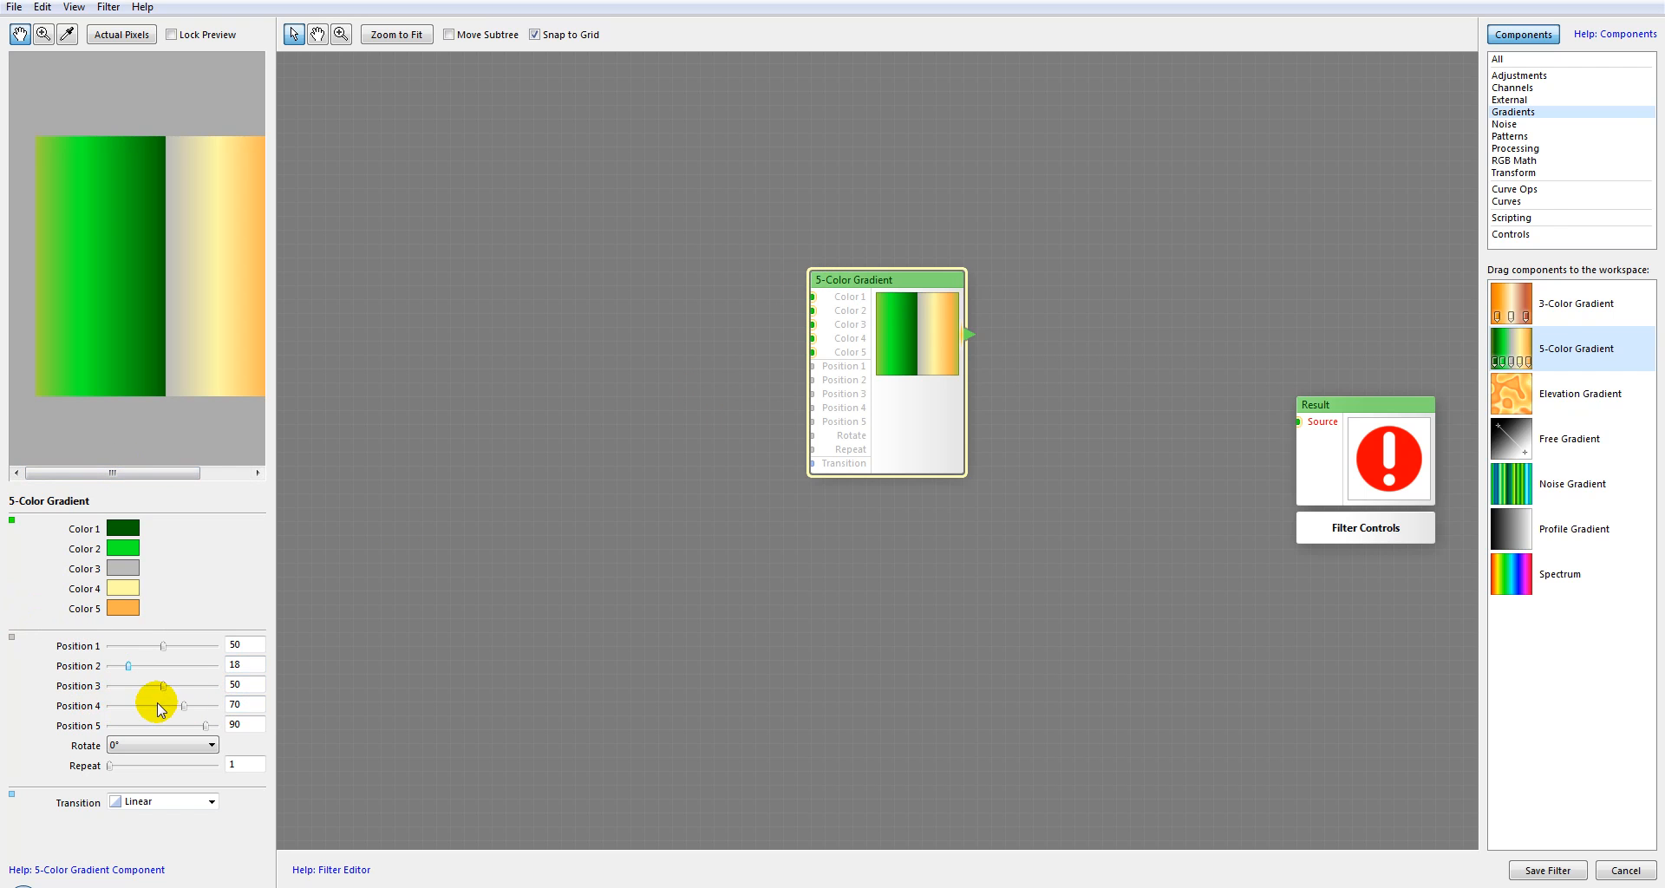
Try Rotate values of 90° and 180° on the 5-Color Gradient.
{"action": "left_click", "coordinate": [192, 744]}
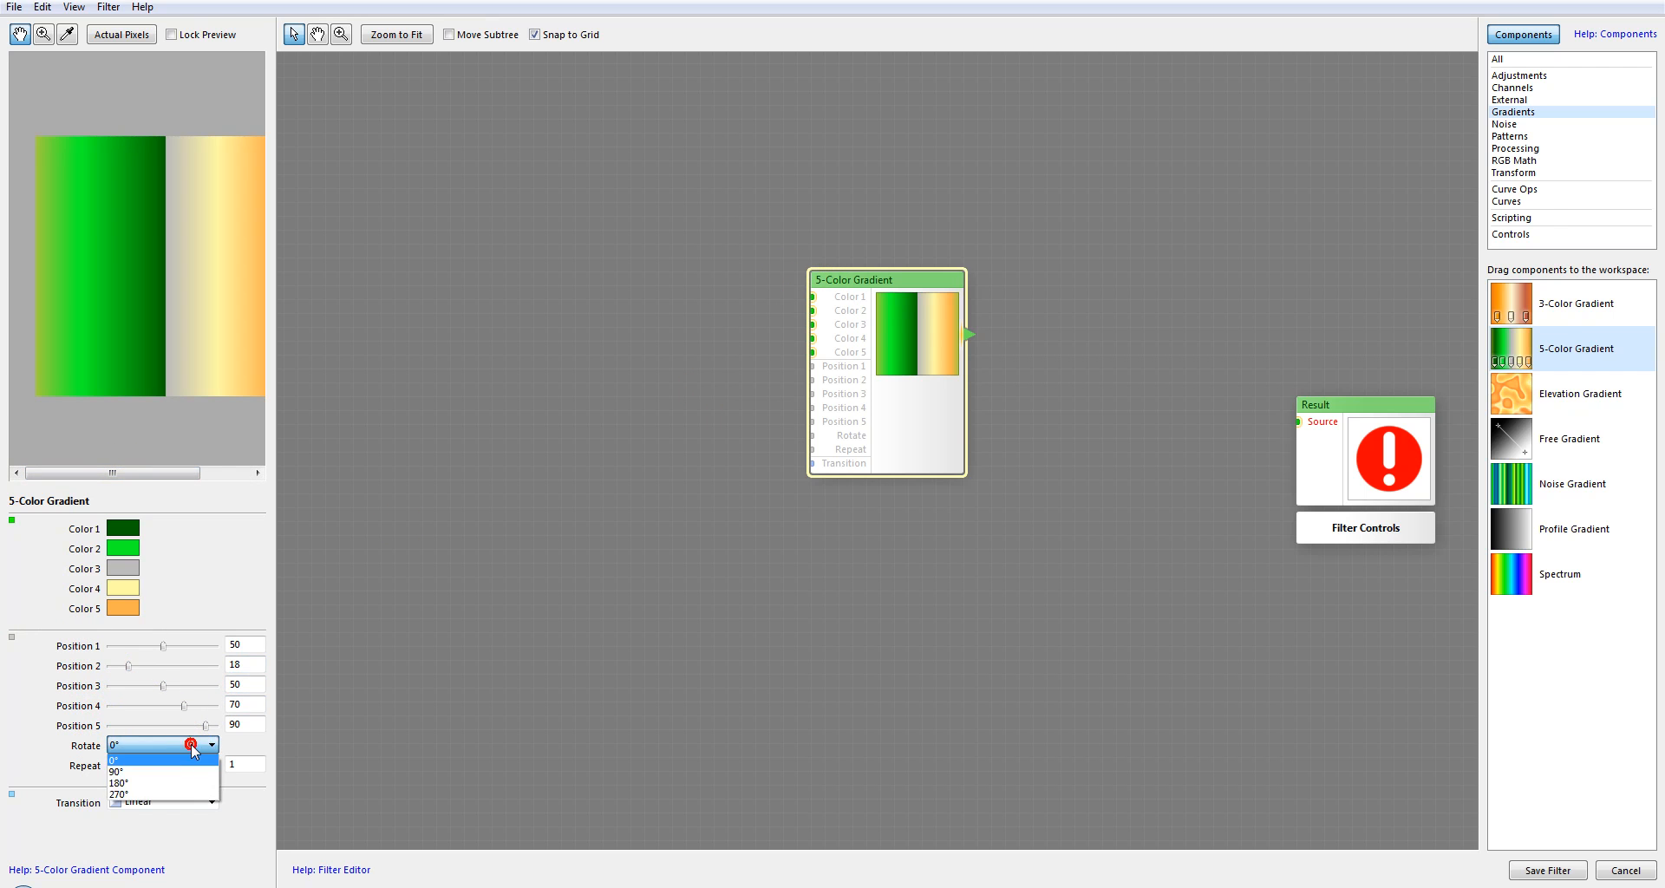
{"action": "left_click", "coordinate": [182, 769]}
{"action": "left_click", "coordinate": [193, 745]}
{"action": "left_click", "coordinate": [153, 774]}
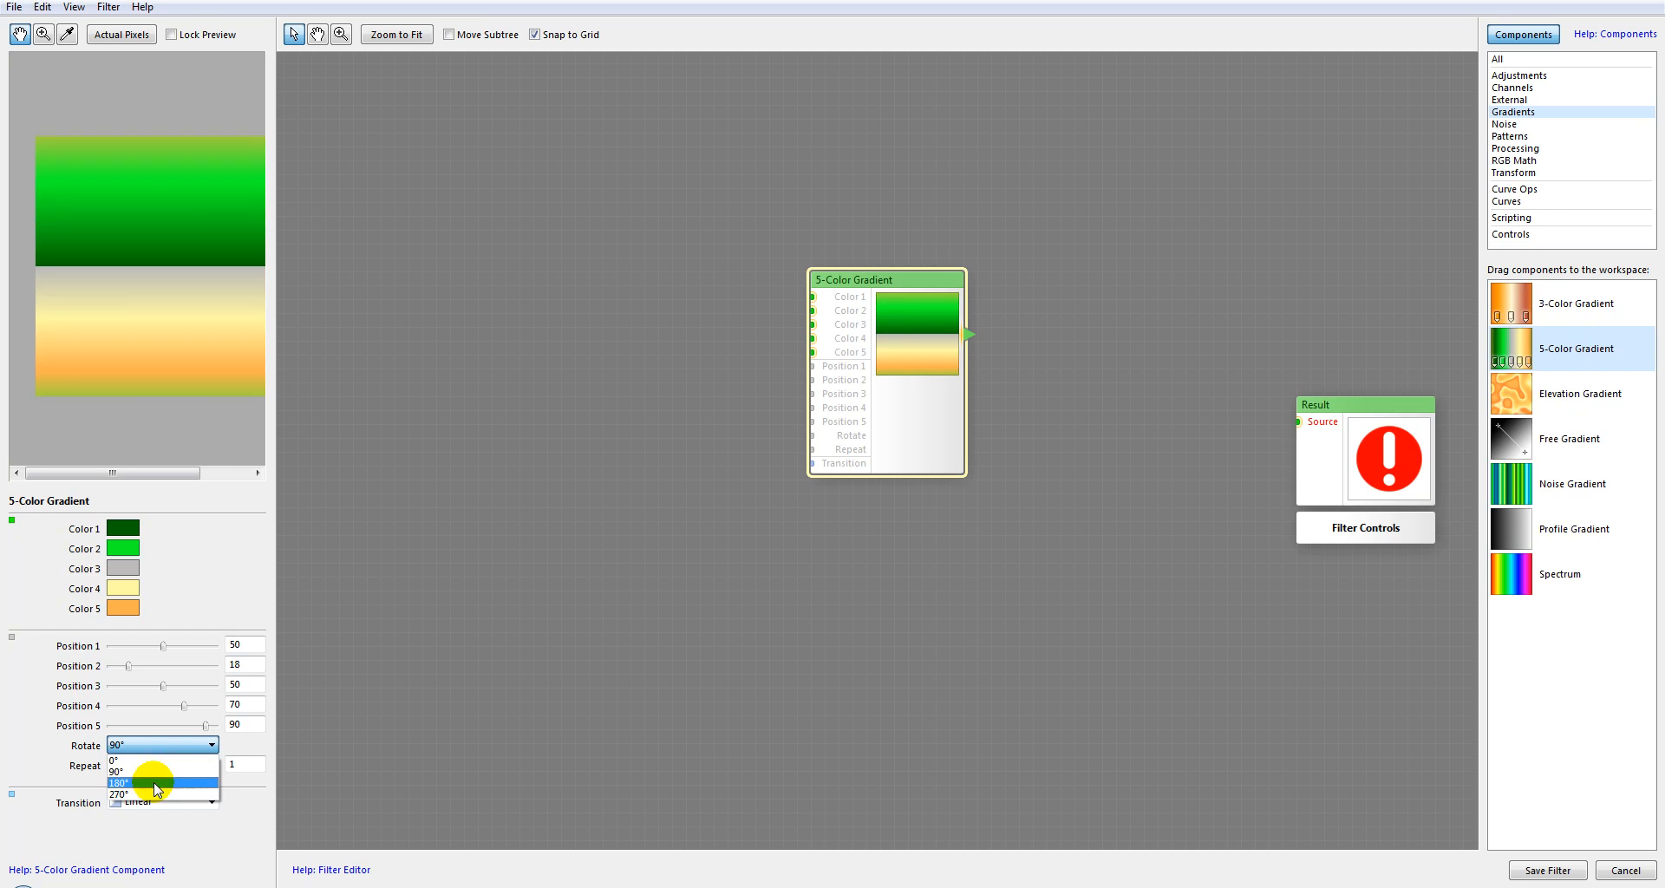
Set the 5-Color Gradient's Repeat to 10 and its Transition to Bands.
{"action": "left_click_drag", "start_coordinate": [153, 772], "coordinate": [119, 770]}
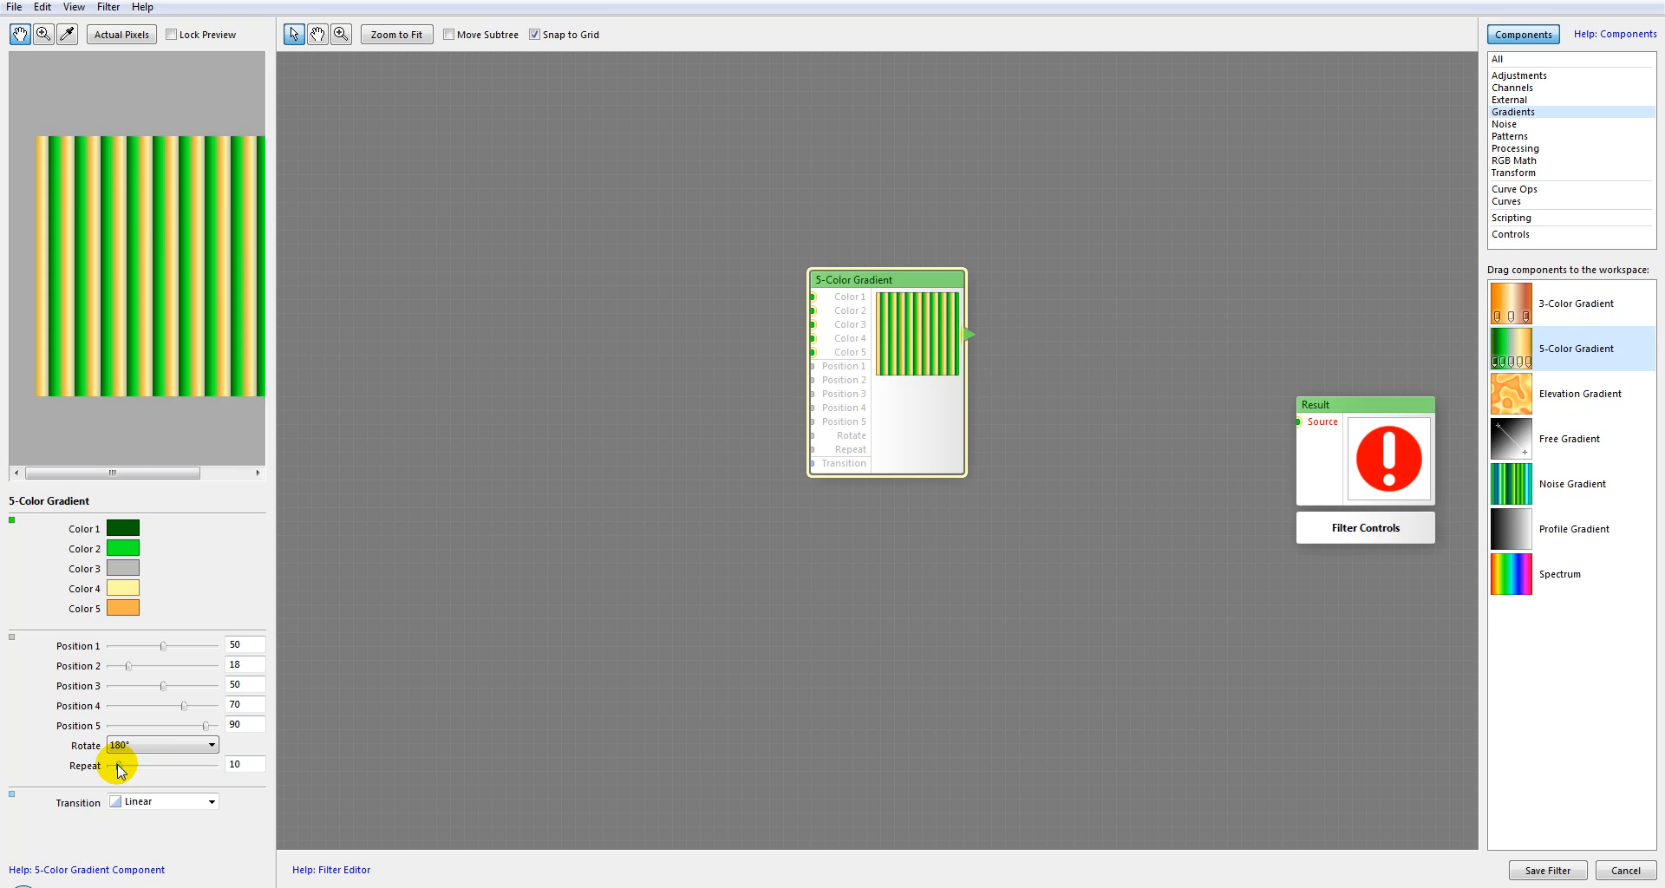
{"action": "left_click", "coordinate": [209, 802]}
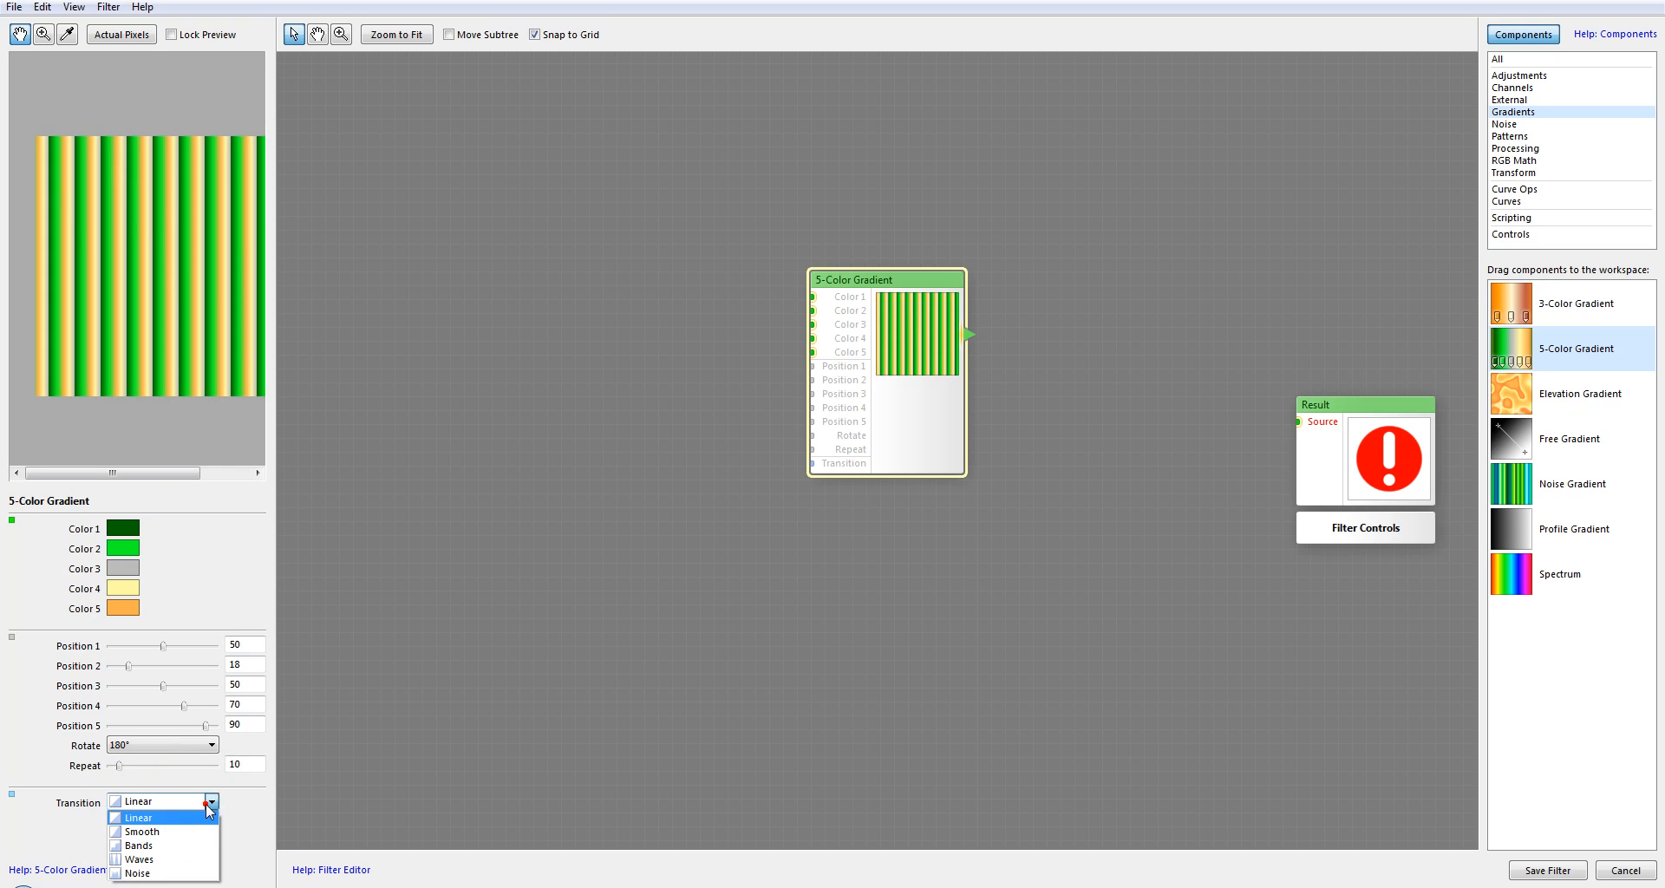
{"action": "left_click", "coordinate": [148, 839]}
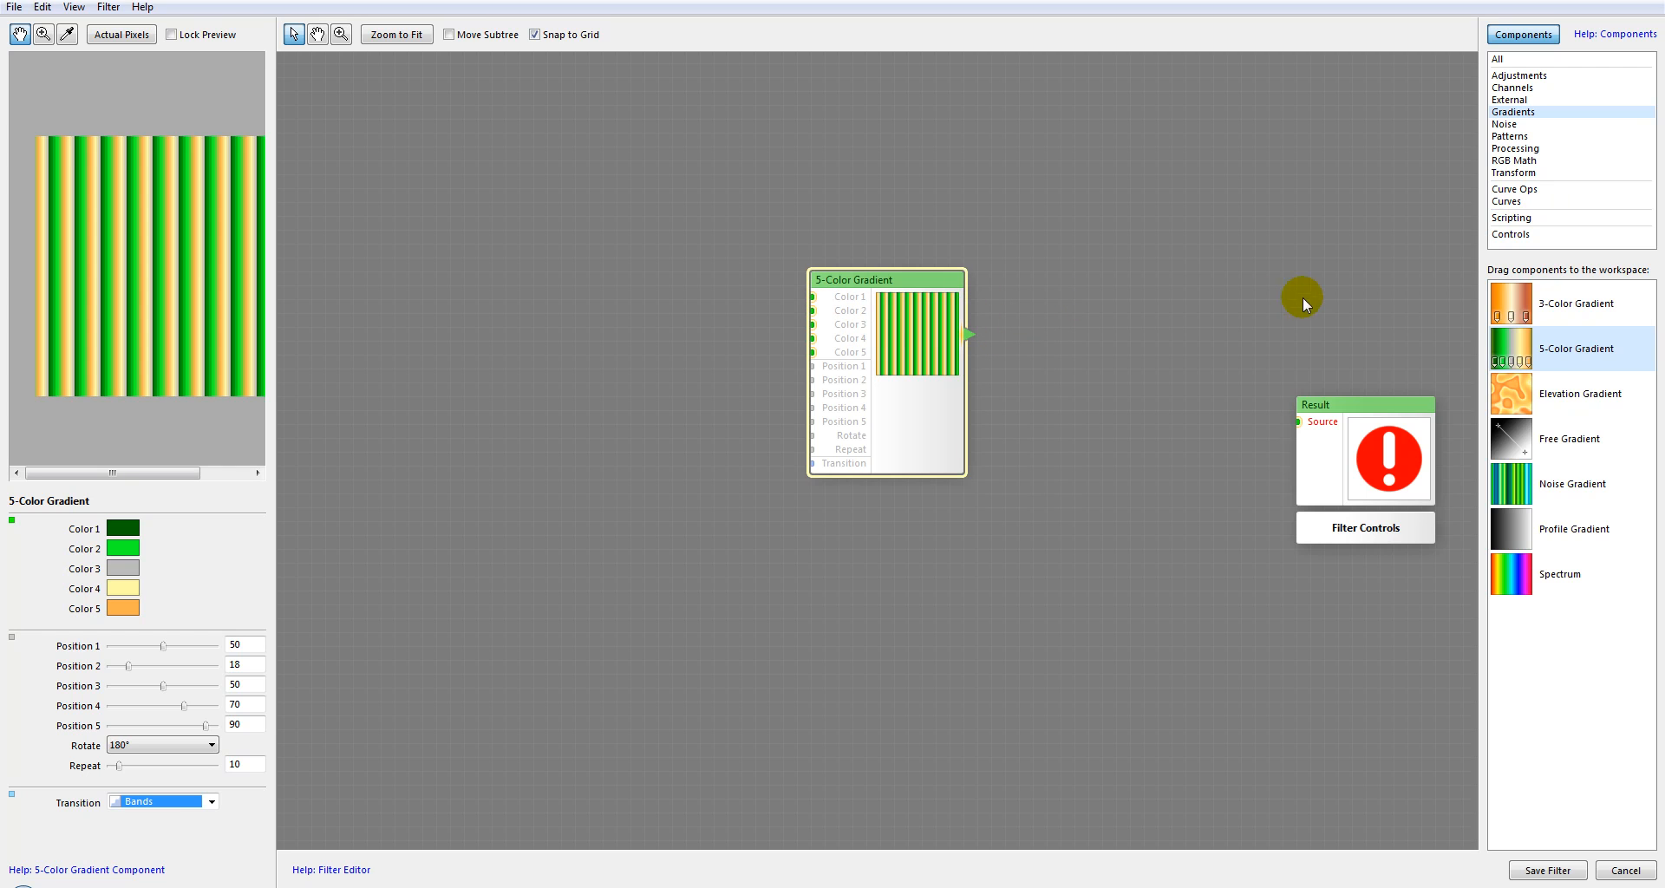
Replace the 5-Color Gradient with an Elevation Gradient in the middle of the workspace.
{"action": "key", "text": "Delete"}
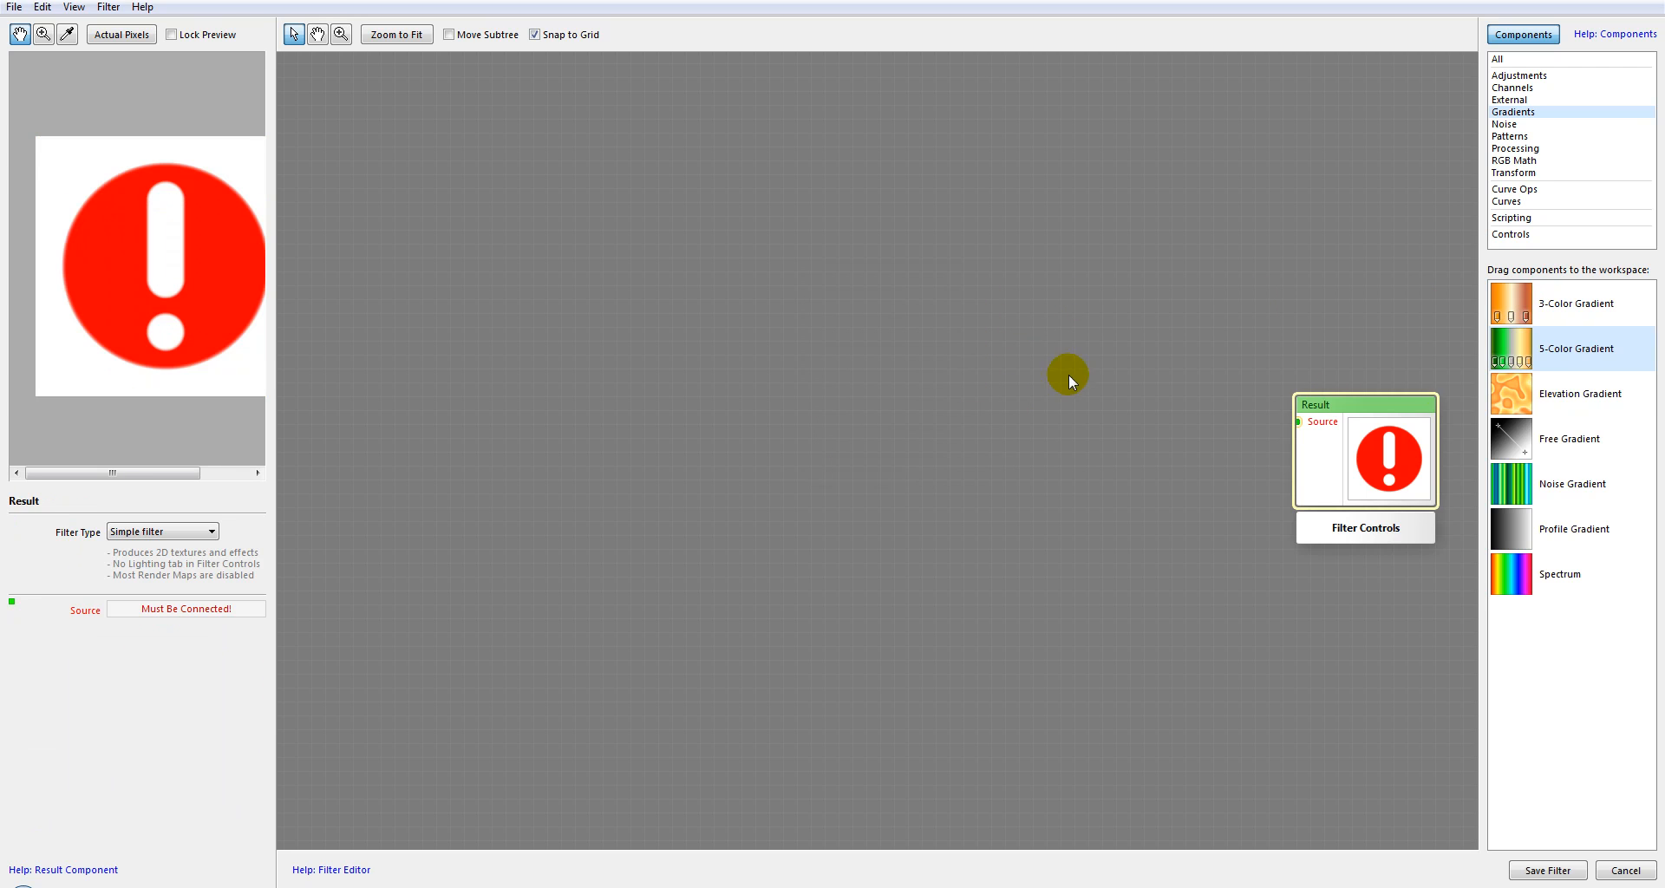
{"action": "left_click_drag", "start_coordinate": [1553, 398], "coordinate": [1462, 402]}
{"action": "left_click_drag", "start_coordinate": [899, 415], "coordinate": [903, 360]}
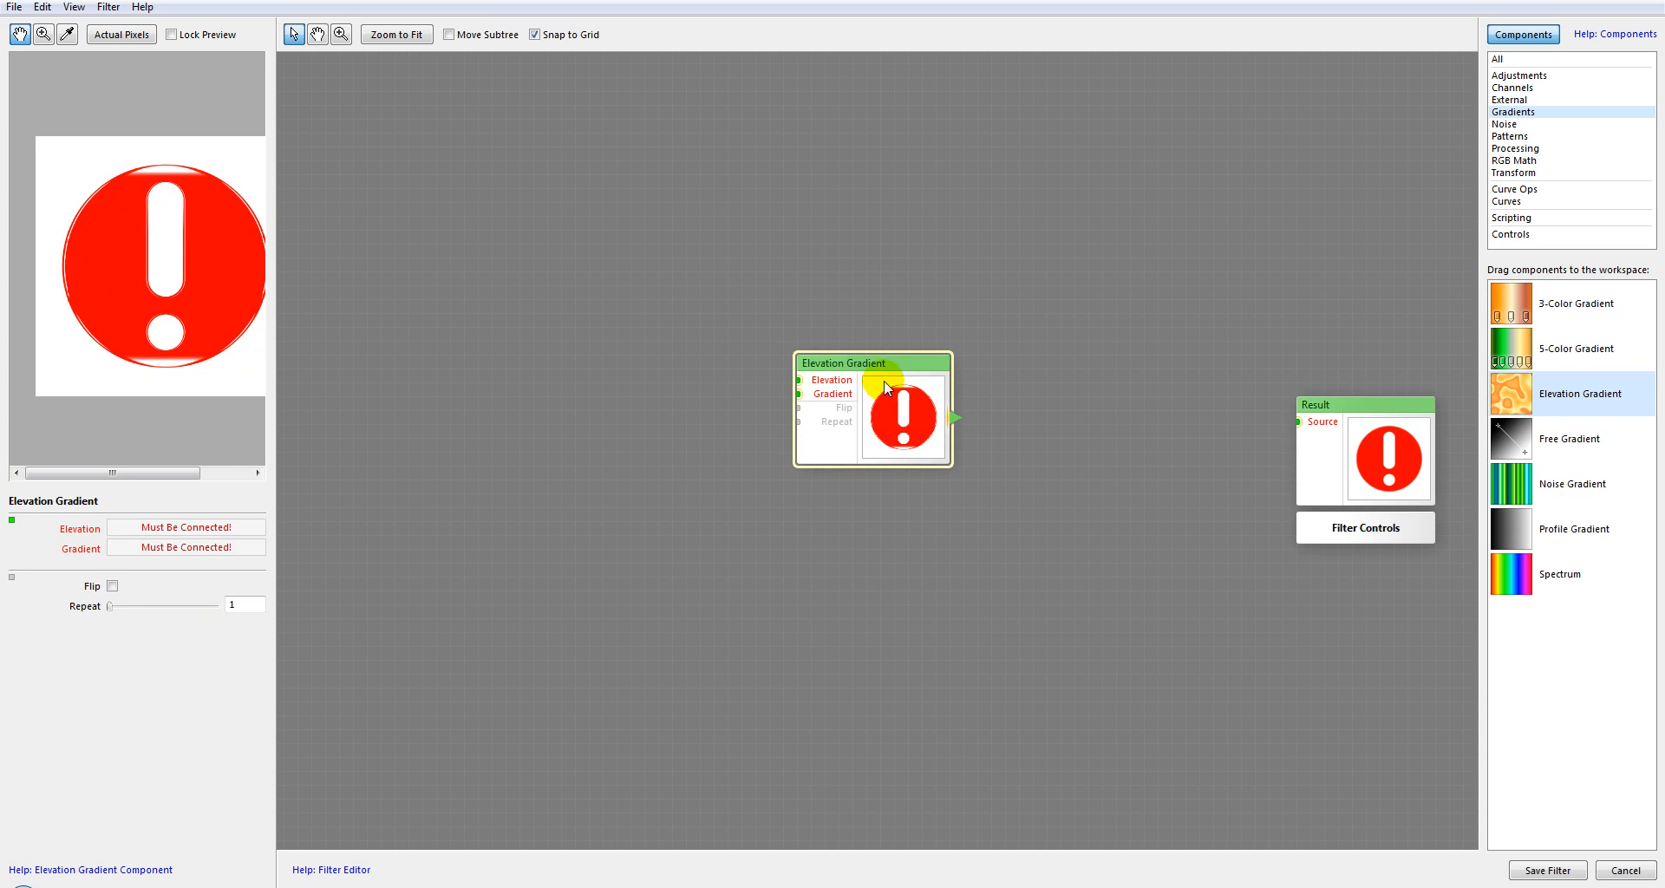
{"action": "left_click", "coordinate": [907, 347]}
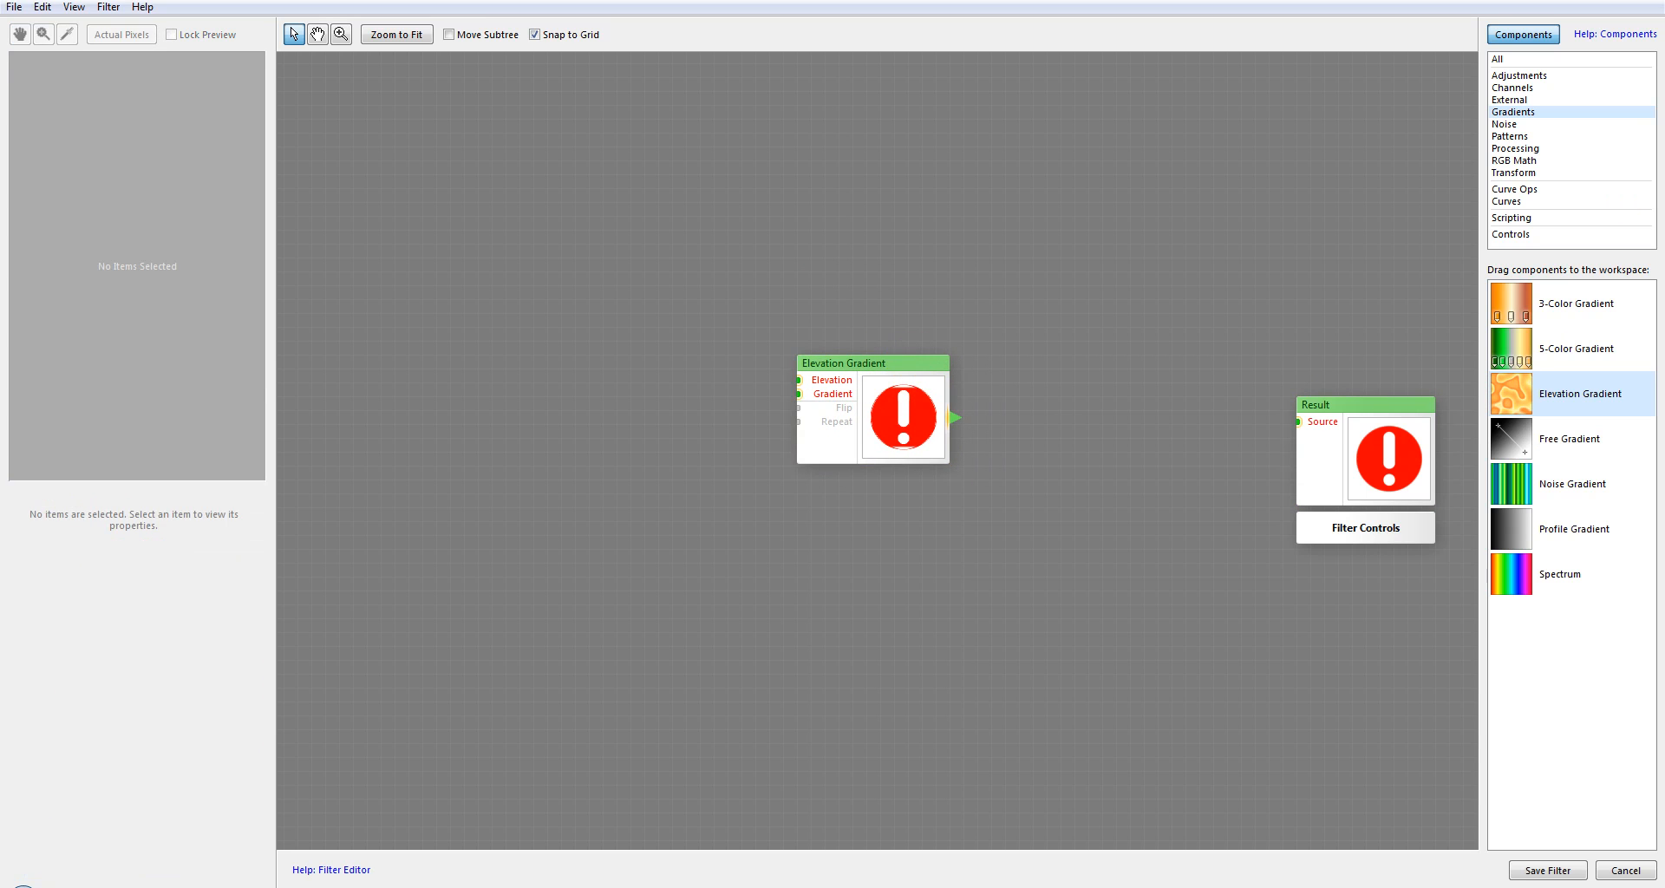
{"action": "left_click", "coordinate": [905, 362]}
{"action": "left_click", "coordinate": [894, 373]}
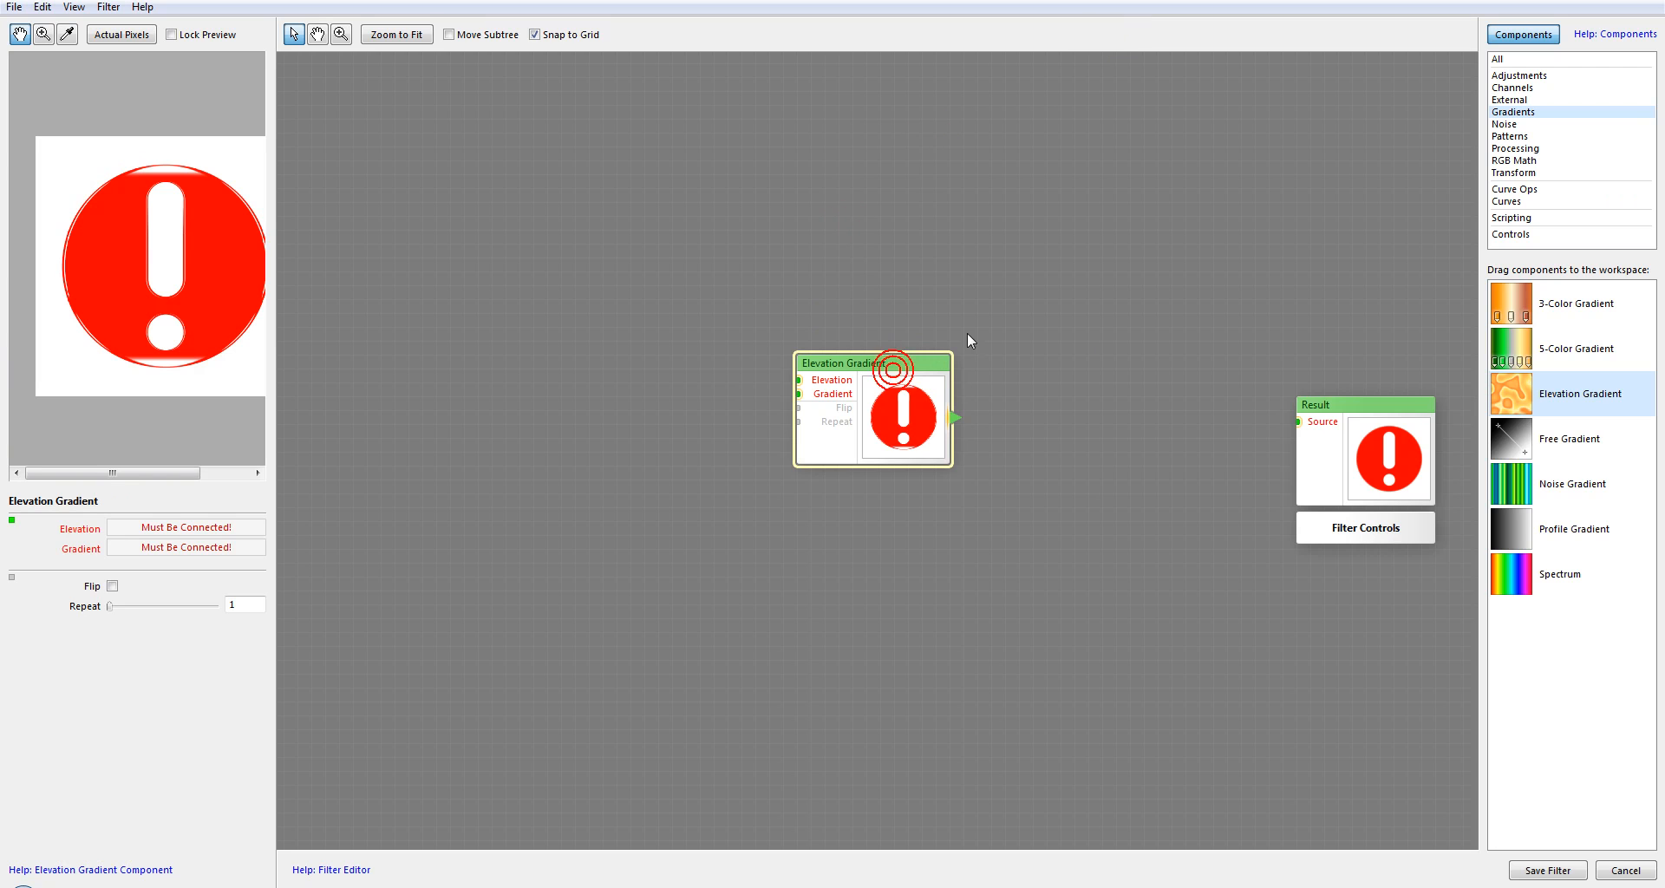
{"action": "mouse_move", "coordinate": [830, 382]}
{"action": "left_mouse_down"}
{"action": "mouse_move", "coordinate": [836, 417]}
{"action": "mouse_move", "coordinate": [900, 429]}
{"action": "left_mouse_up"}
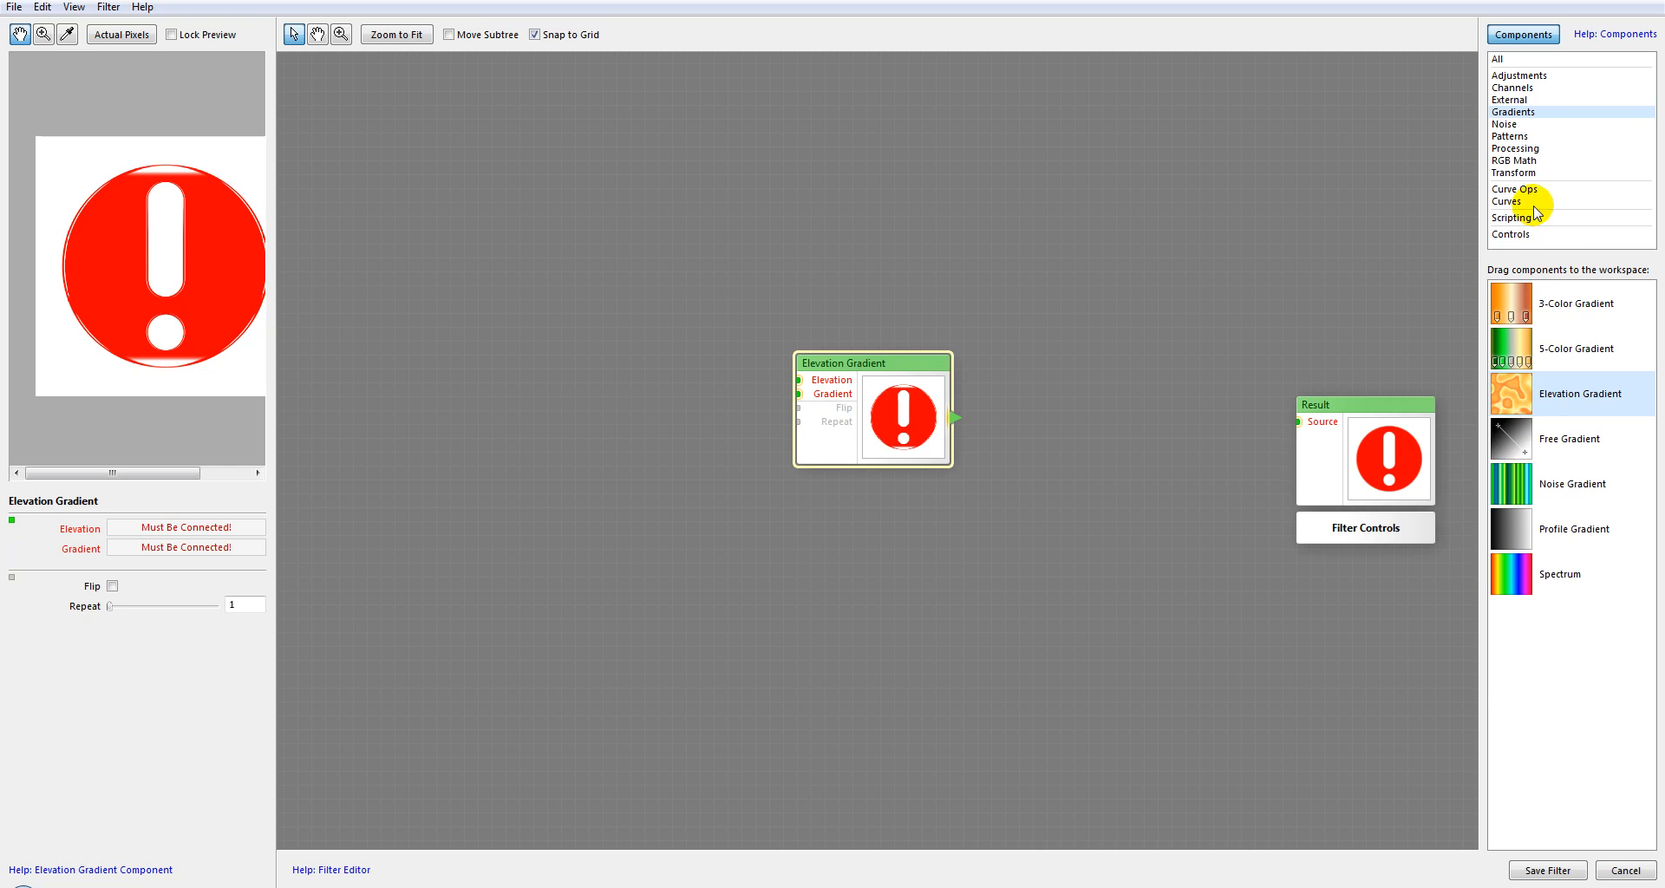
Add a Techno noise component above and left of the Elevation Gradient and connect it to the Elevation input.
{"action": "left_click", "coordinate": [1514, 124]}
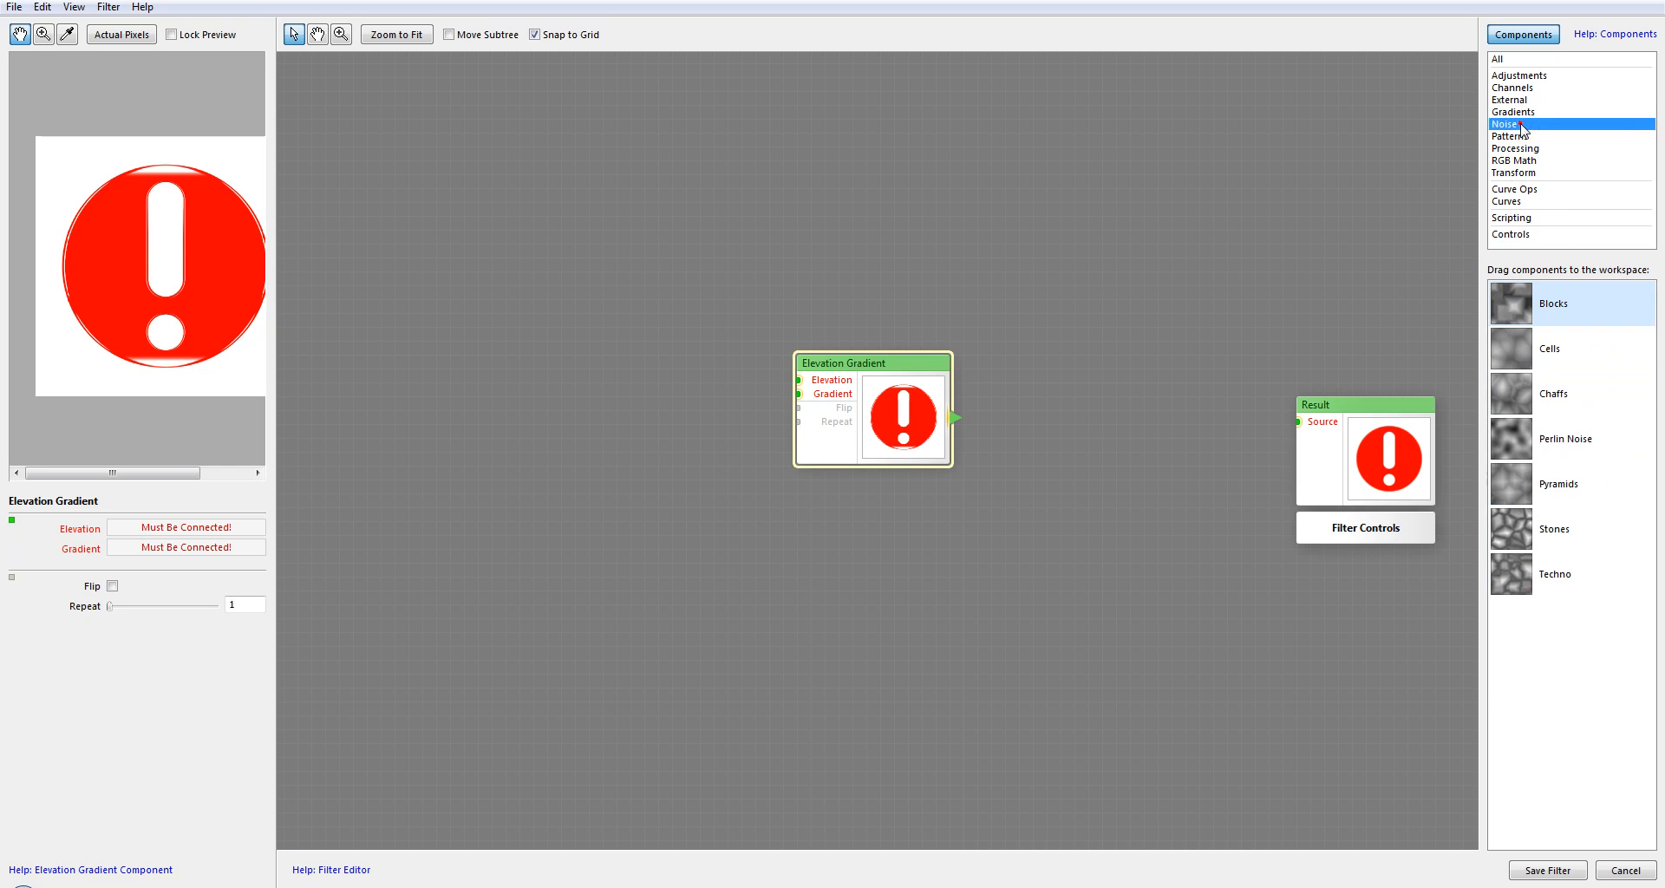
{"action": "left_click_drag", "start_coordinate": [1515, 552], "coordinate": [557, 183]}
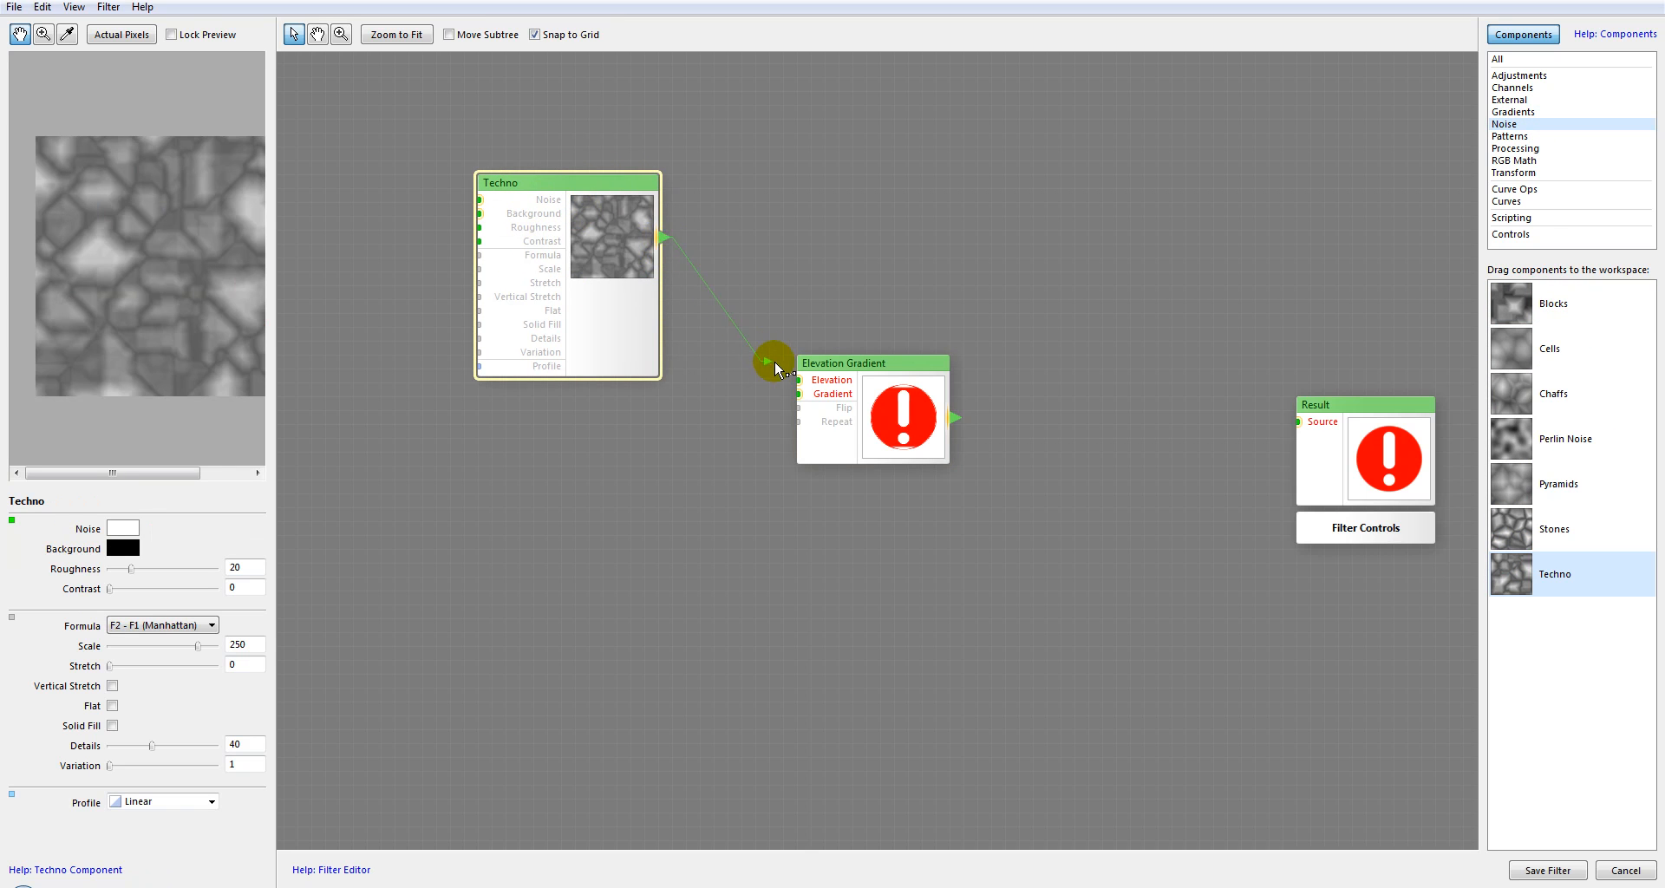
{"action": "left_click_drag", "start_coordinate": [793, 392], "coordinate": [794, 385]}
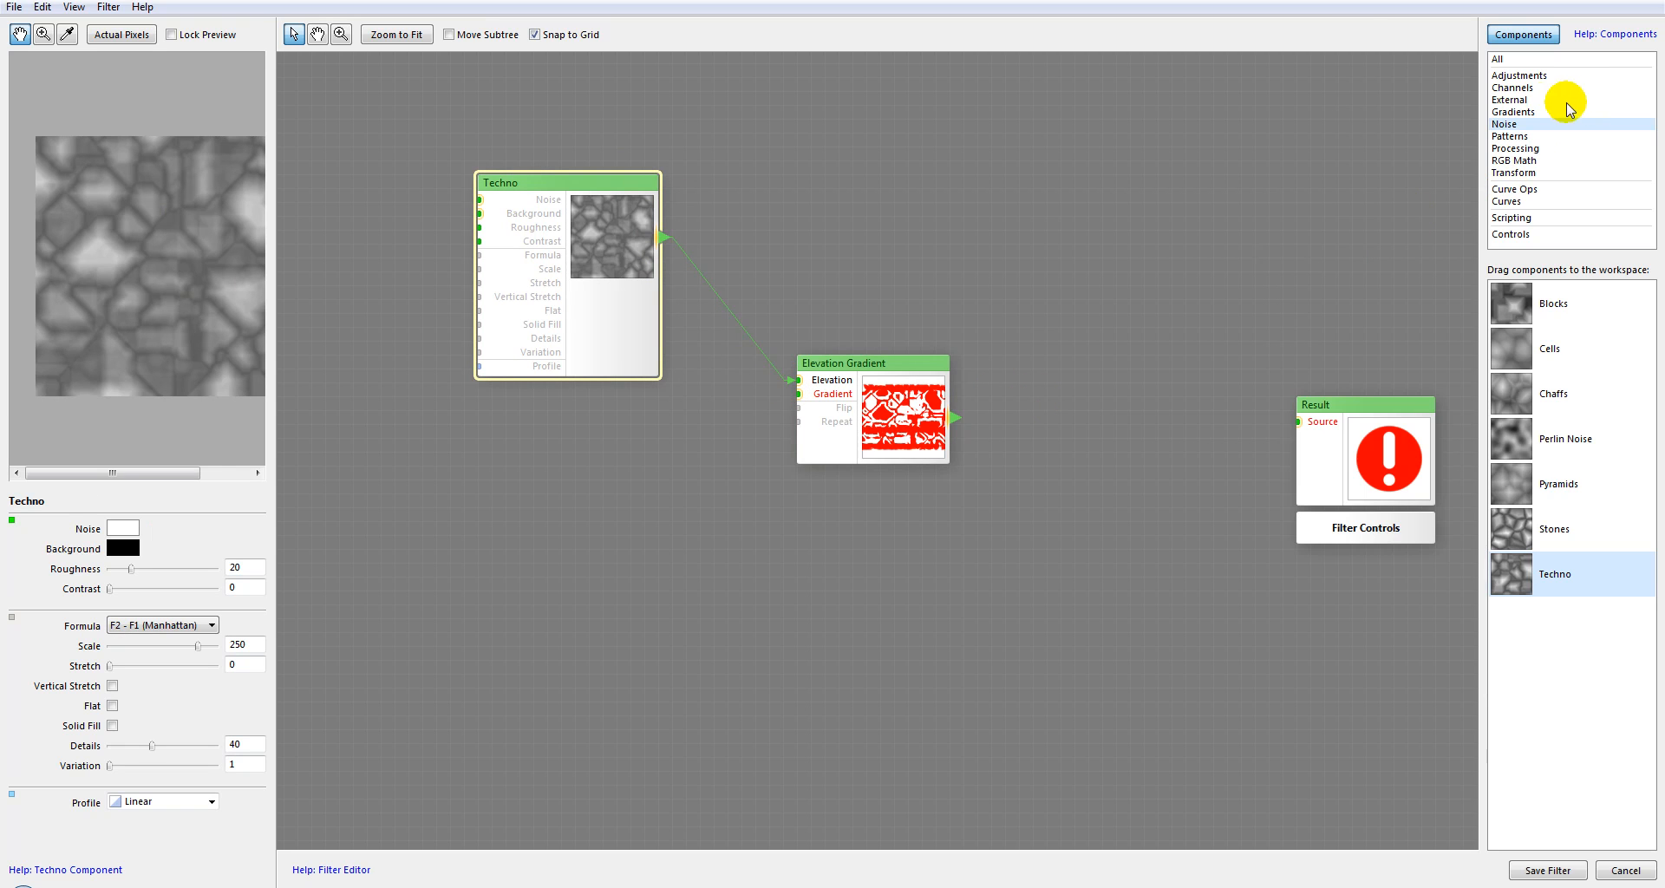
Add a 3-Color Gradient below the Techno component and connect it to the Elevation Gradient's Gradient input.
{"action": "left_click", "coordinate": [1526, 112]}
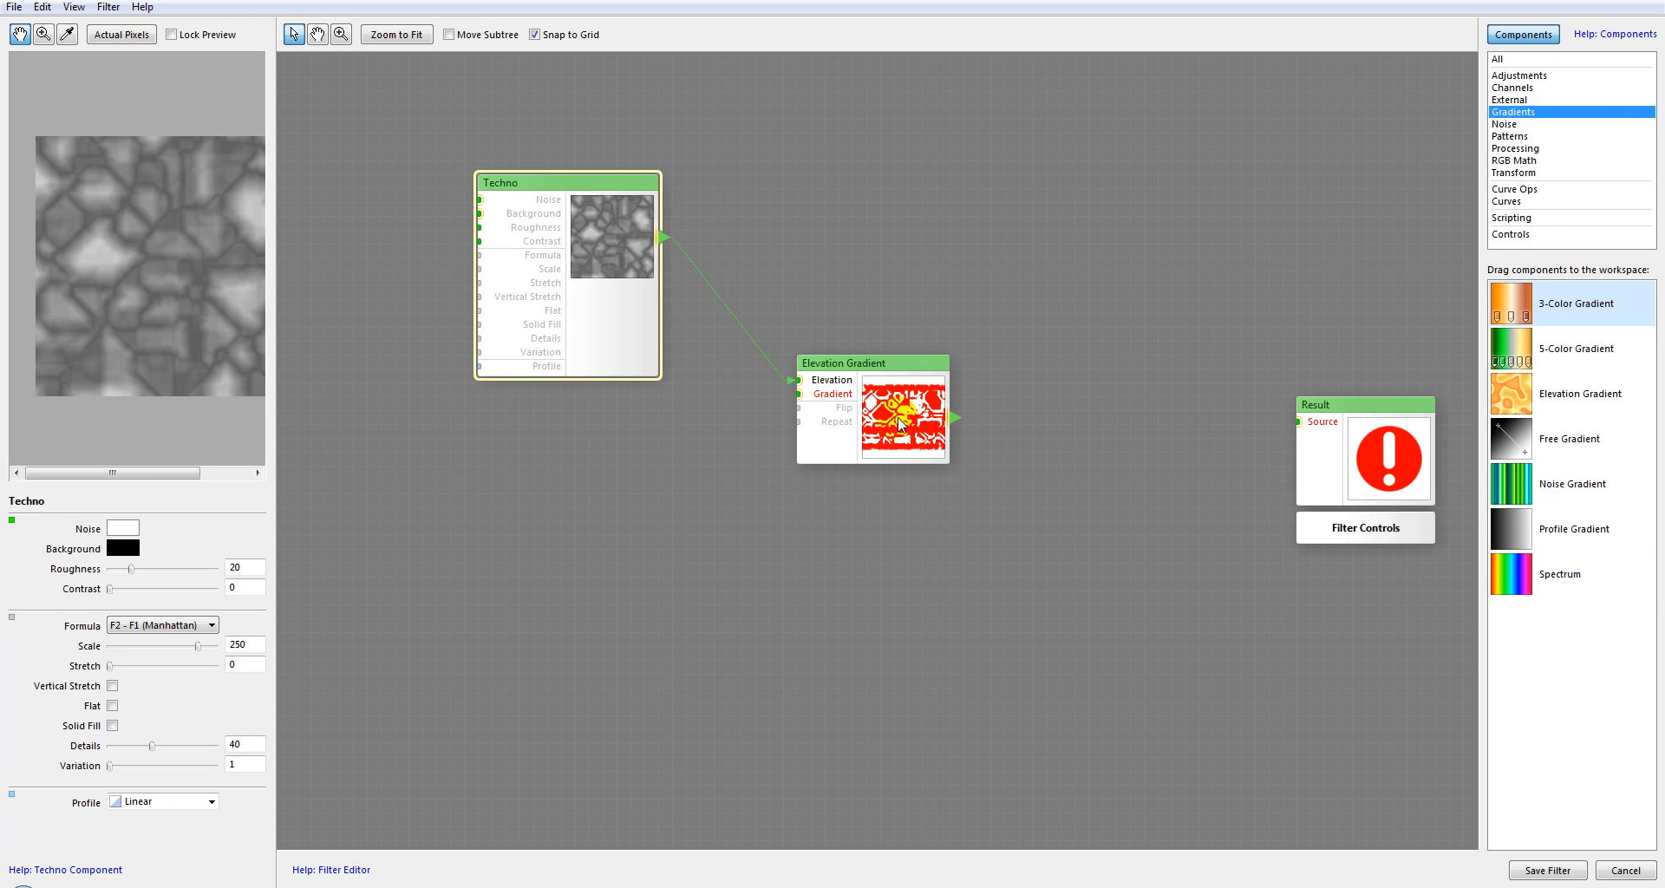
{"action": "left_click", "coordinate": [1545, 321]}
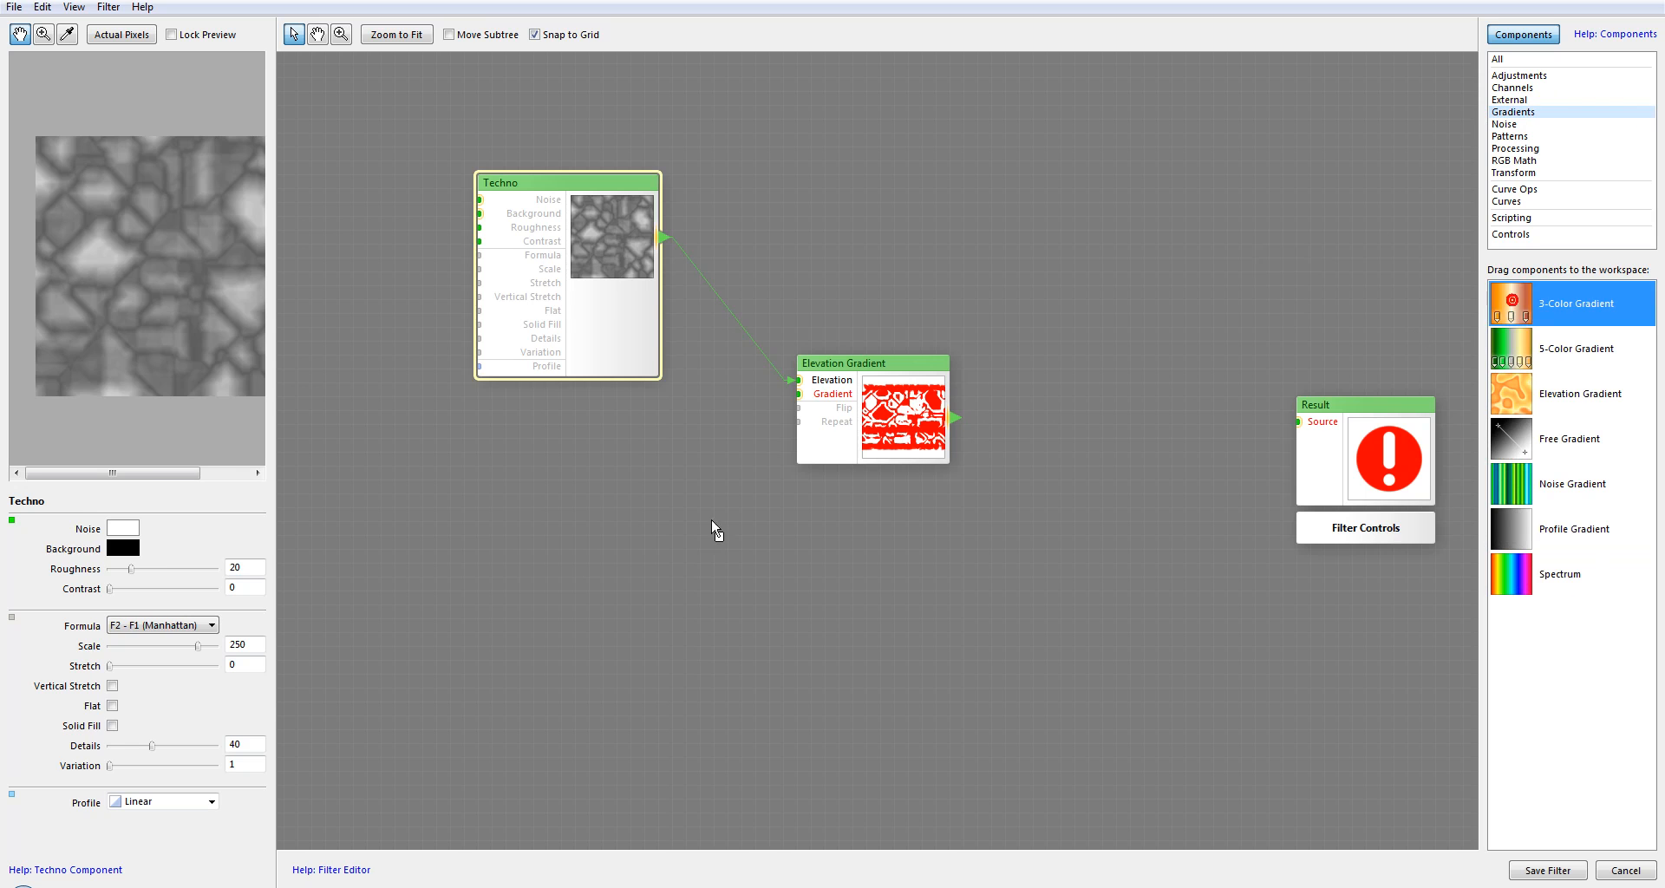
{"action": "left_click", "coordinate": [516, 528]}
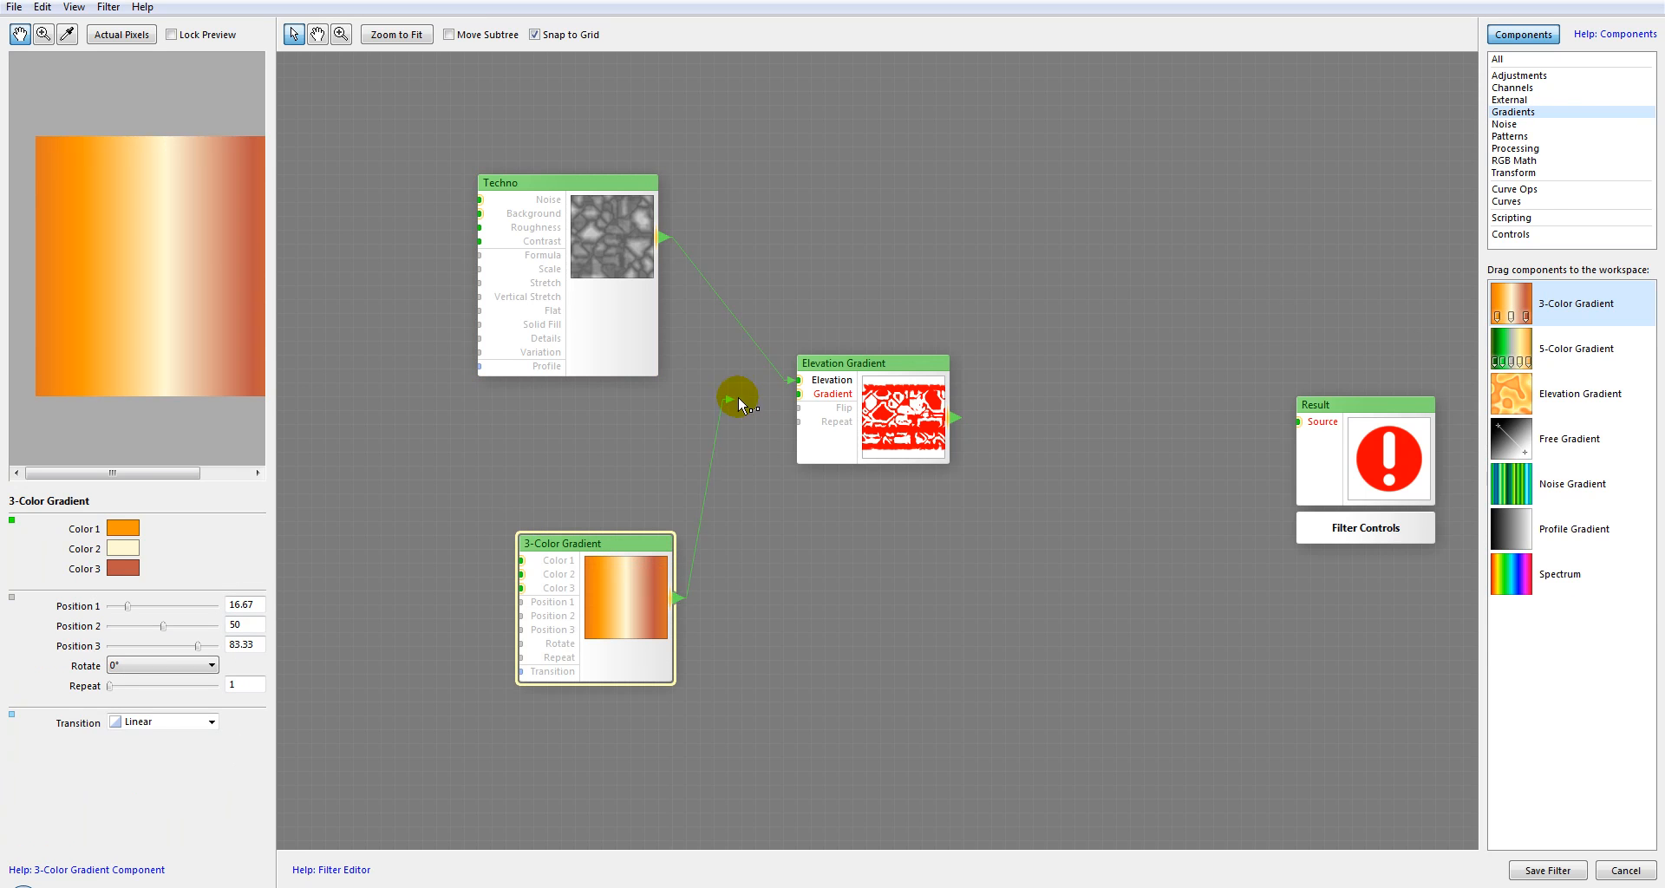
{"action": "left_click_drag", "start_coordinate": [929, 402], "coordinate": [967, 429]}
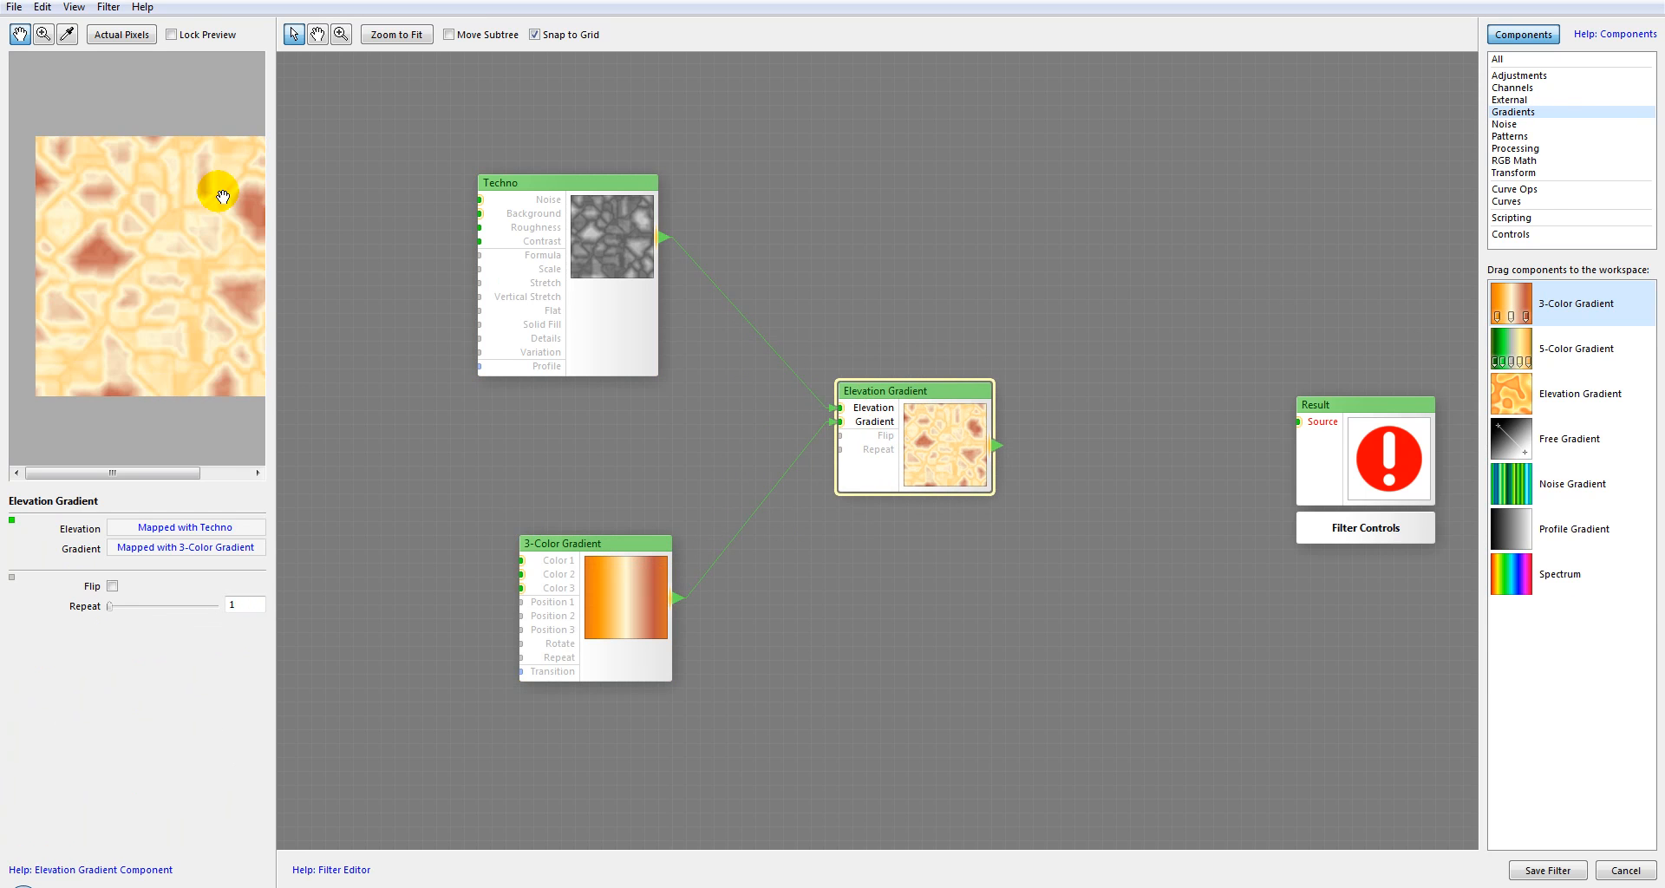
{"action": "mouse_move", "coordinate": [160, 268]}
{"action": "left_mouse_down"}
{"action": "mouse_move", "coordinate": [105, 293]}
{"action": "mouse_move", "coordinate": [146, 296]}
{"action": "left_mouse_up"}
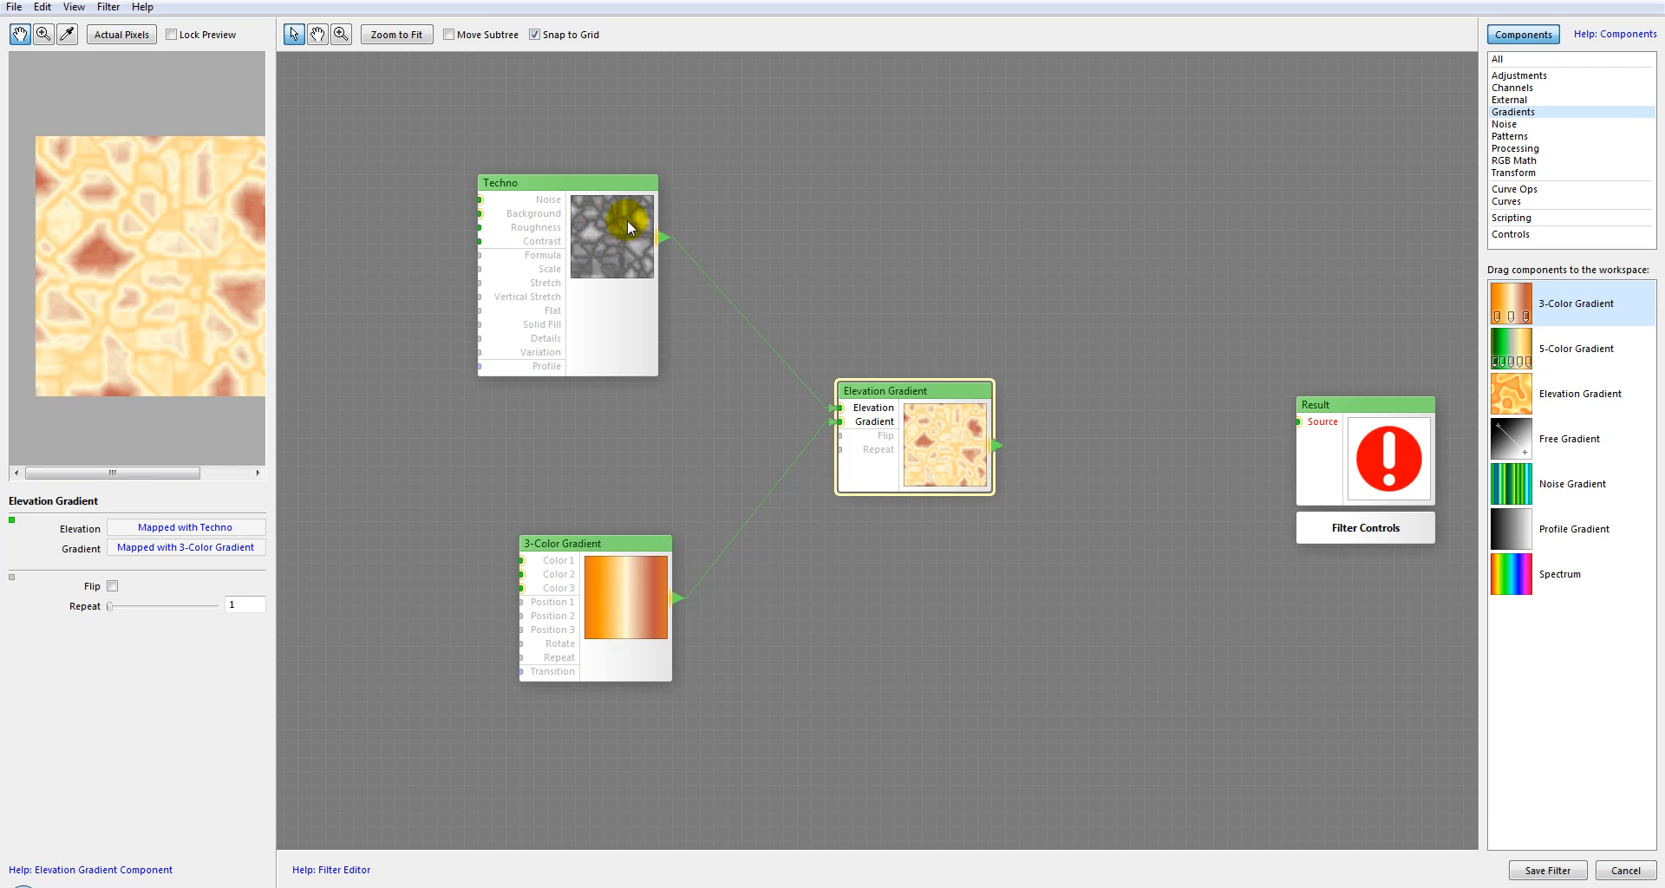
Move the Techno component slightly right and the 3-Color Gradient slightly up so that their left edges line up.
{"action": "left_click_drag", "start_coordinate": [595, 174], "coordinate": [650, 177]}
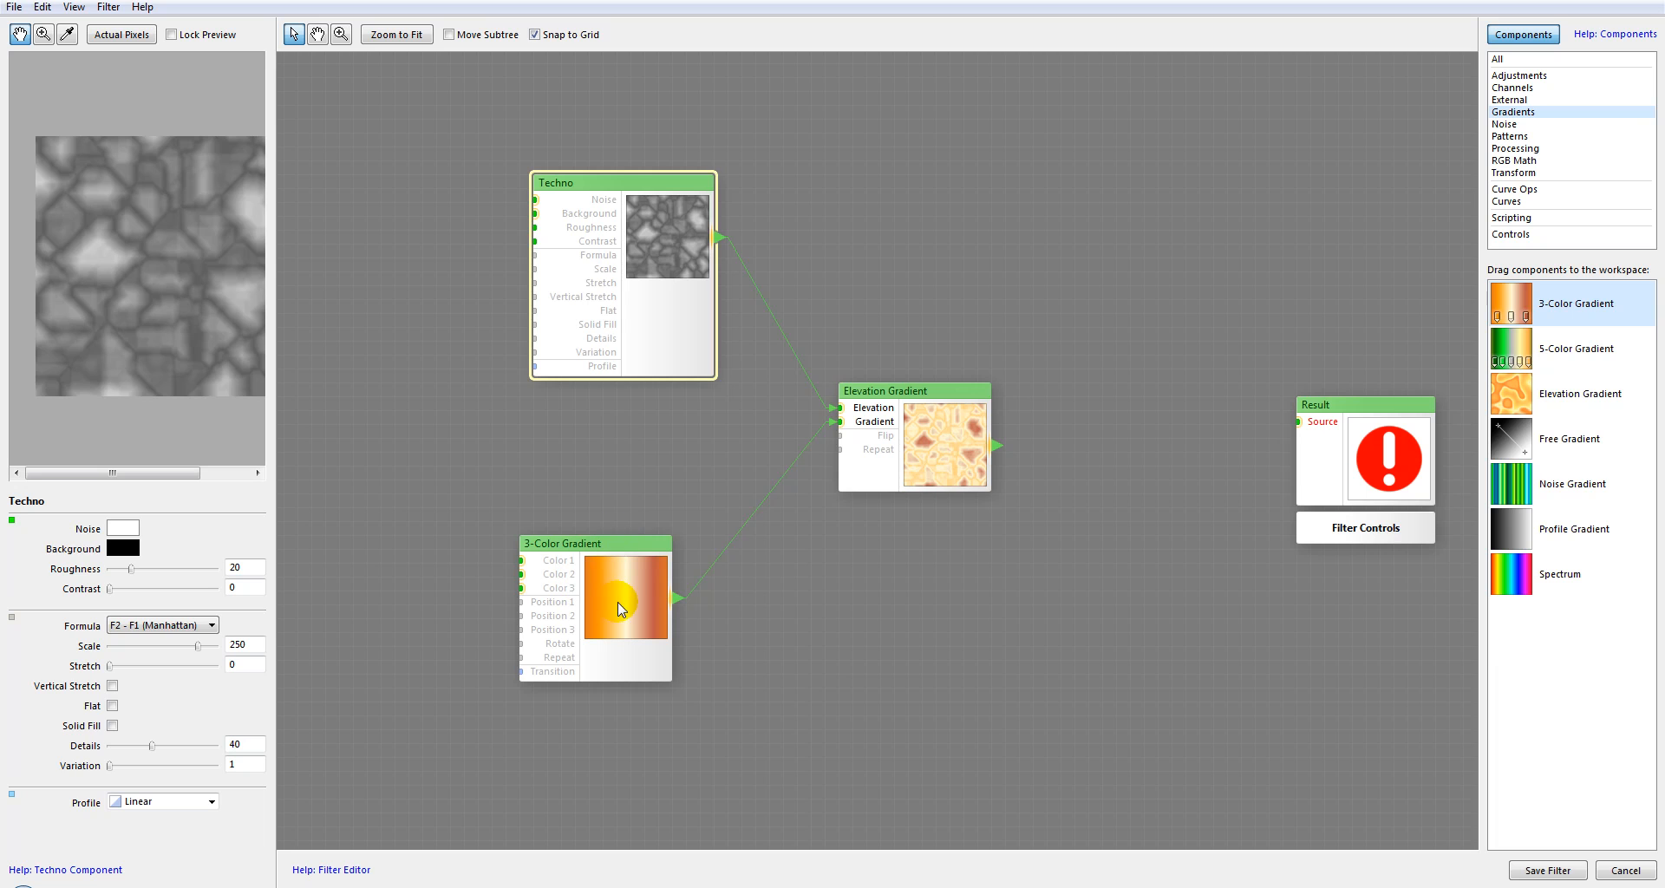
{"action": "left_click_drag", "start_coordinate": [618, 602], "coordinate": [603, 541]}
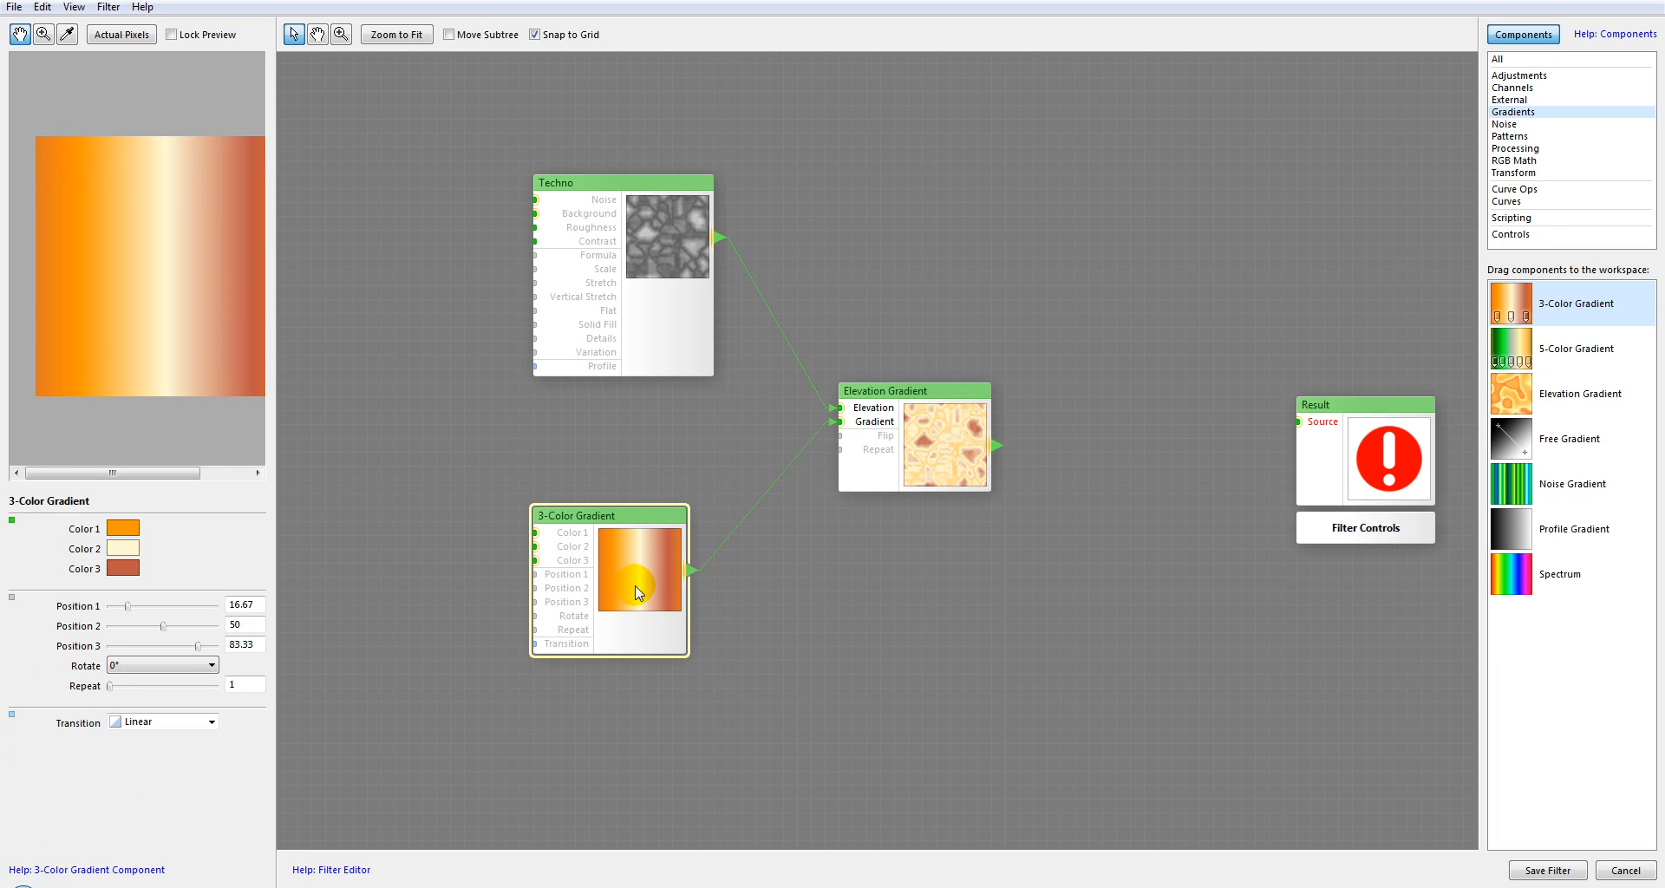
{"action": "left_click_drag", "start_coordinate": [845, 423], "coordinate": [846, 423]}
Add a 5-Color Gradient beside the 3-Color Gradient and connect it to the Elevation Gradient's Gradient input instead.
{"action": "left_click_drag", "start_coordinate": [1511, 347], "coordinate": [847, 640]}
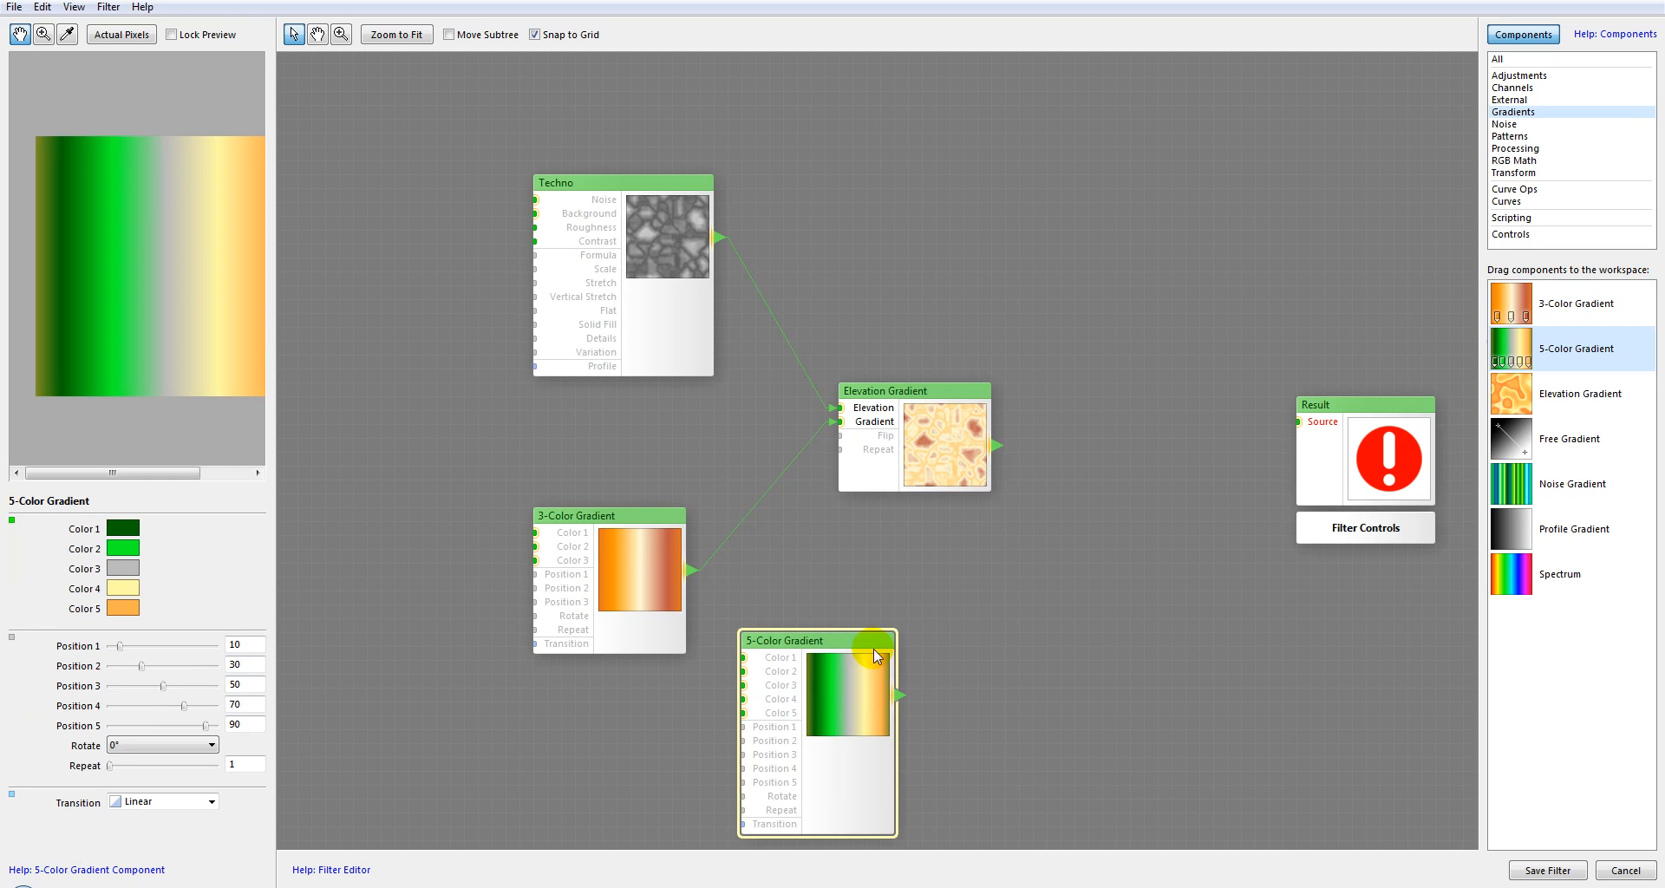
{"action": "left_click_drag", "start_coordinate": [857, 428], "coordinate": [977, 428]}
{"action": "left_click_drag", "start_coordinate": [168, 341], "coordinate": [148, 171]}
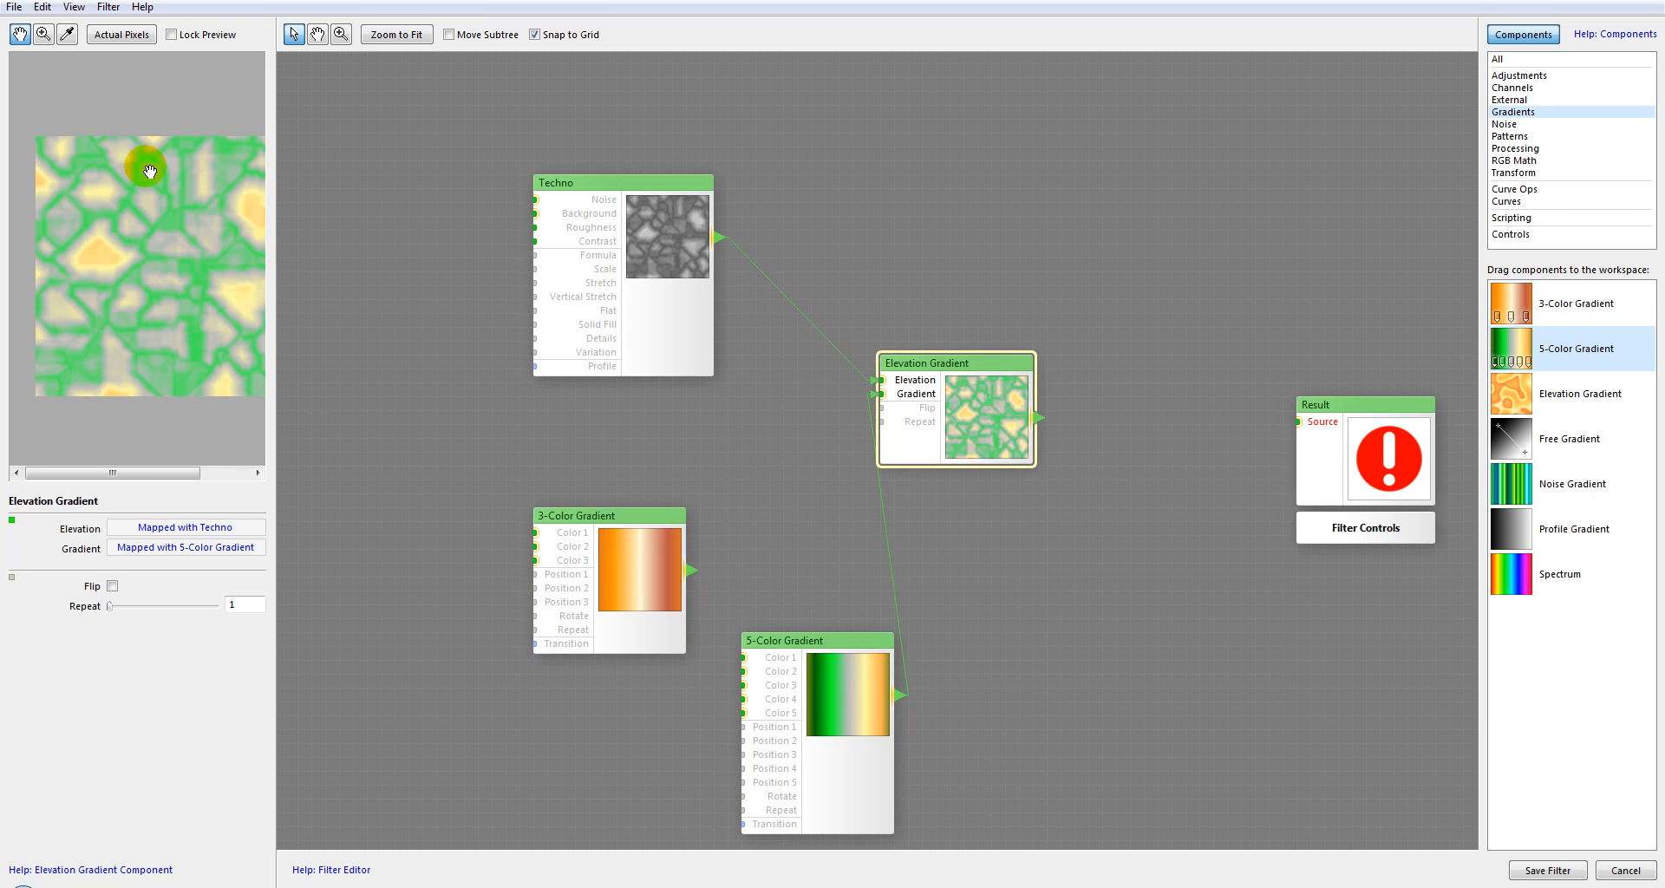
{"action": "left_click_drag", "start_coordinate": [837, 643], "coordinate": [809, 491]}
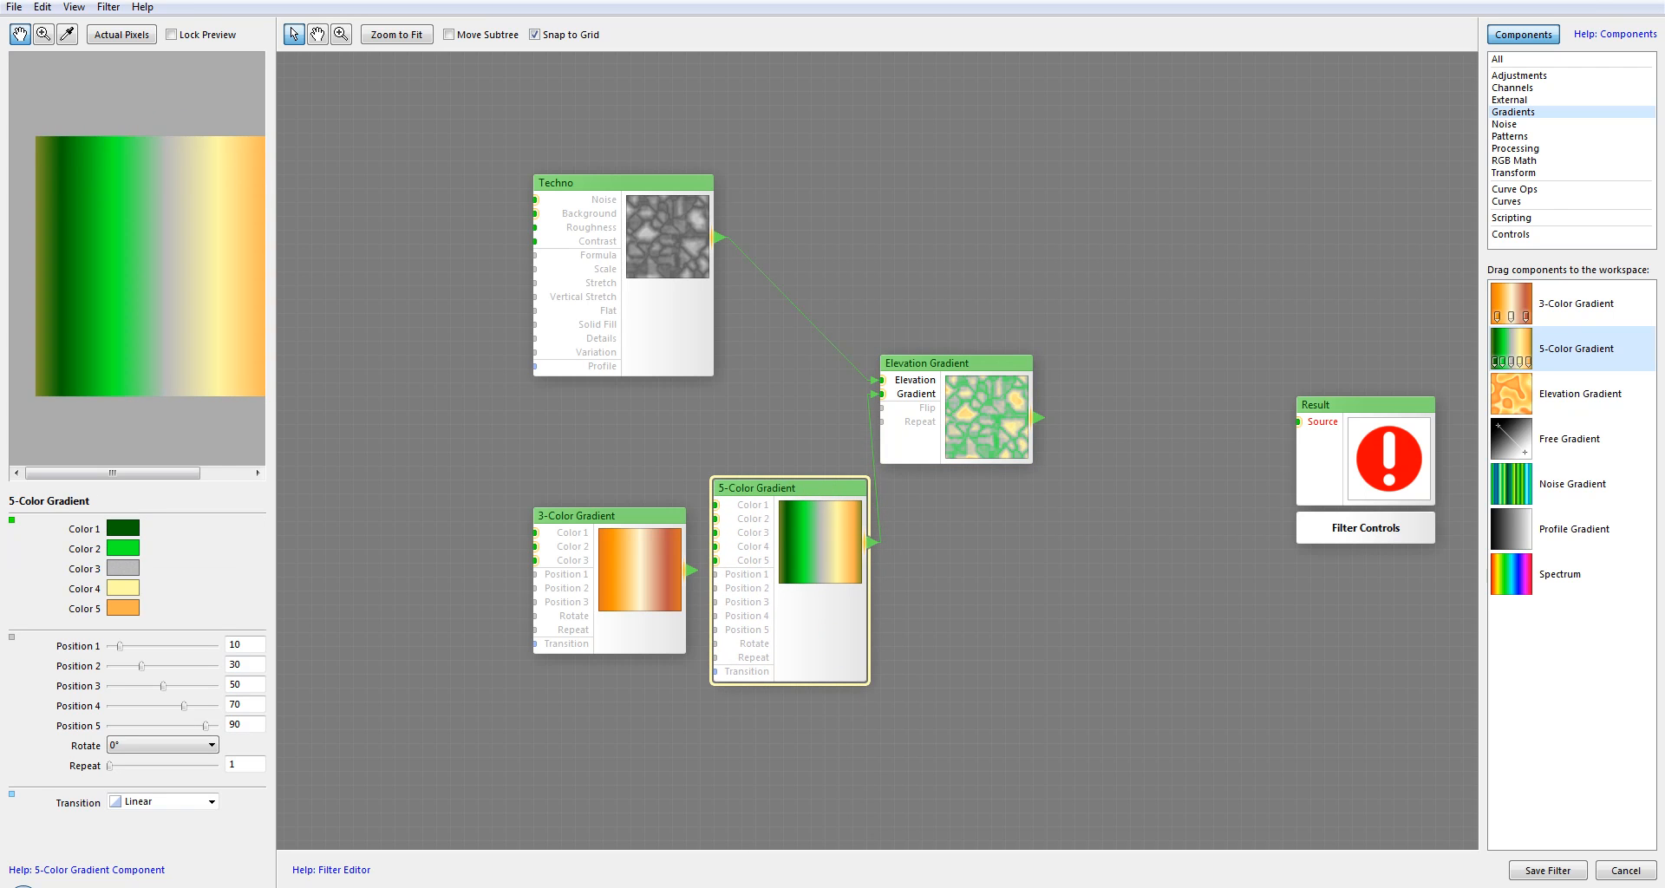
Try the Flip option on the Elevation Gradient, leave it off, and set Repeat to 11.
{"action": "left_click", "coordinate": [623, 238]}
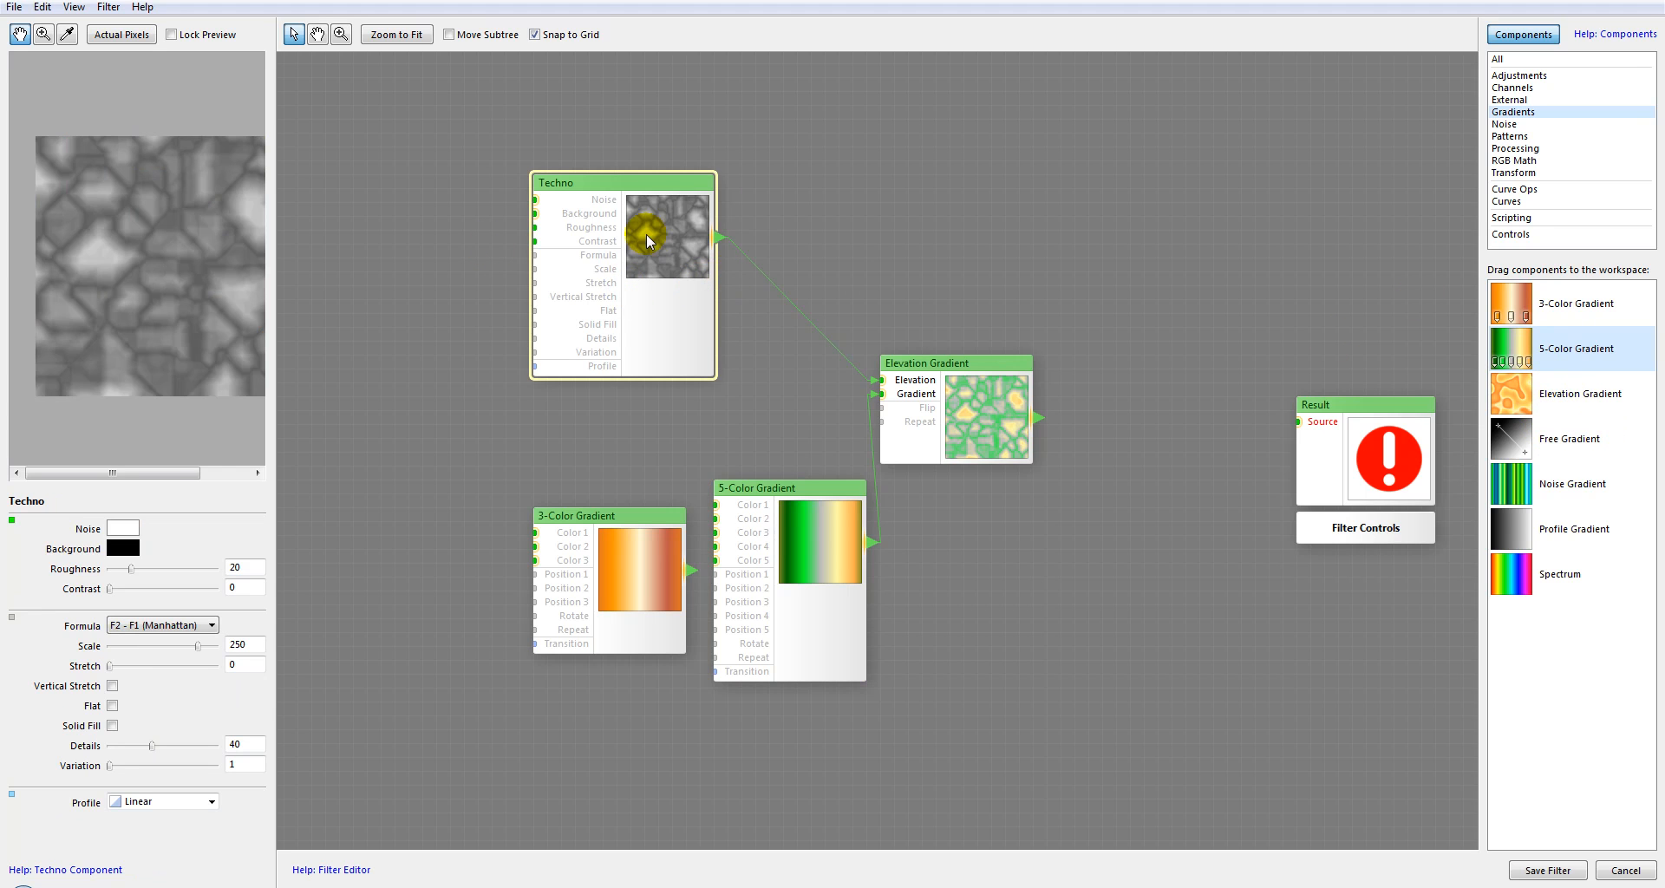
{"action": "left_click", "coordinate": [861, 396]}
{"action": "left_click", "coordinate": [952, 418]}
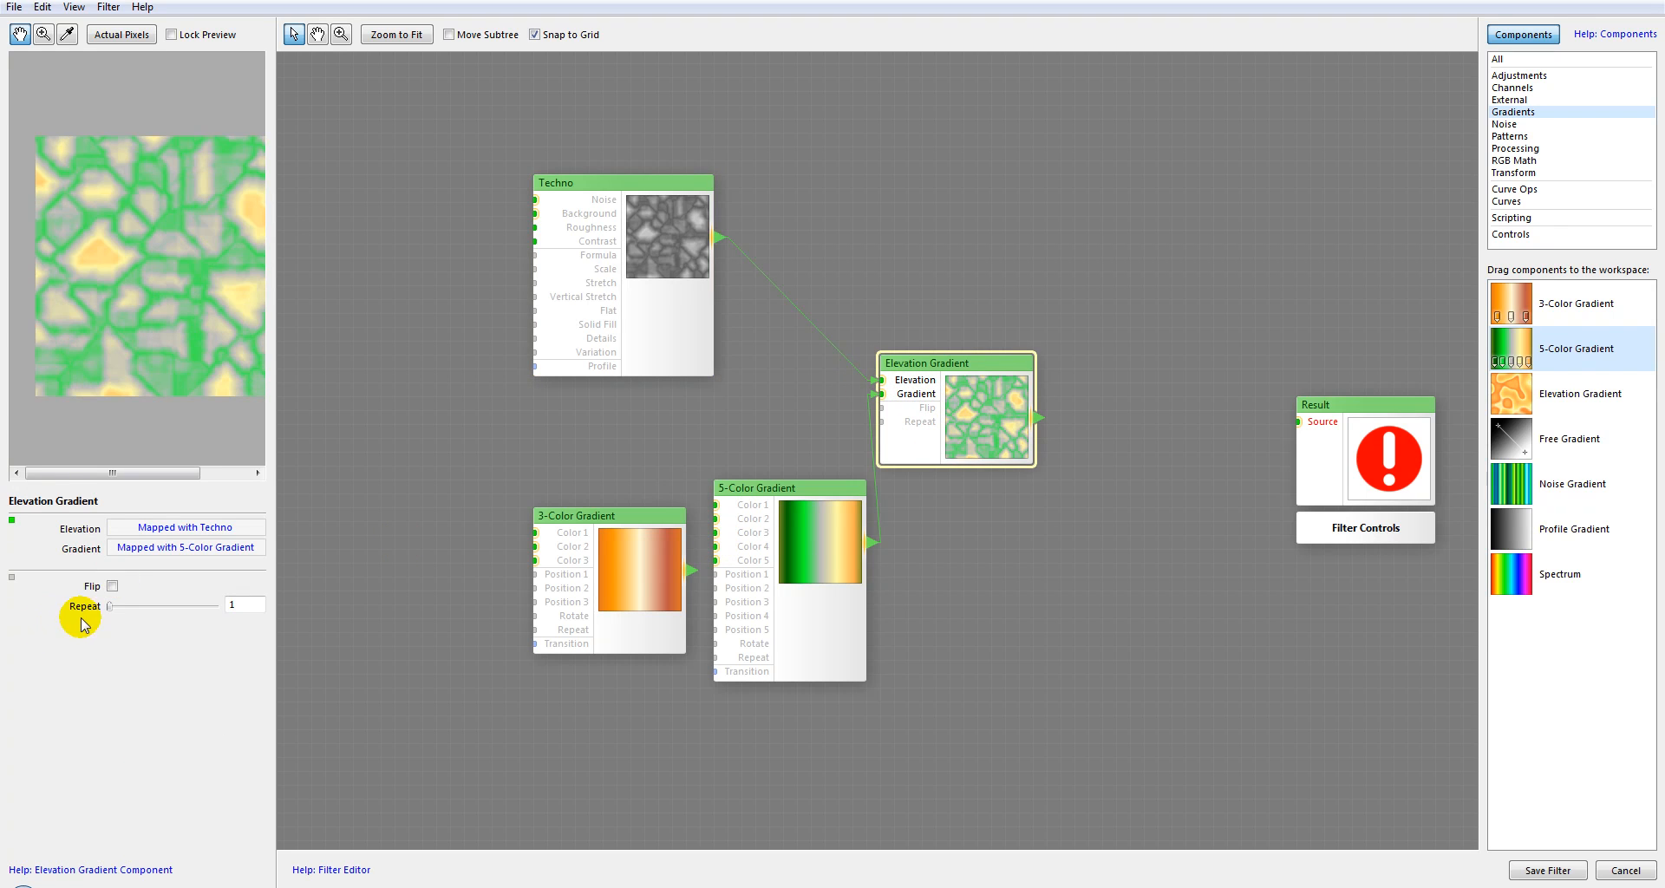
{"action": "left_click", "coordinate": [111, 587]}
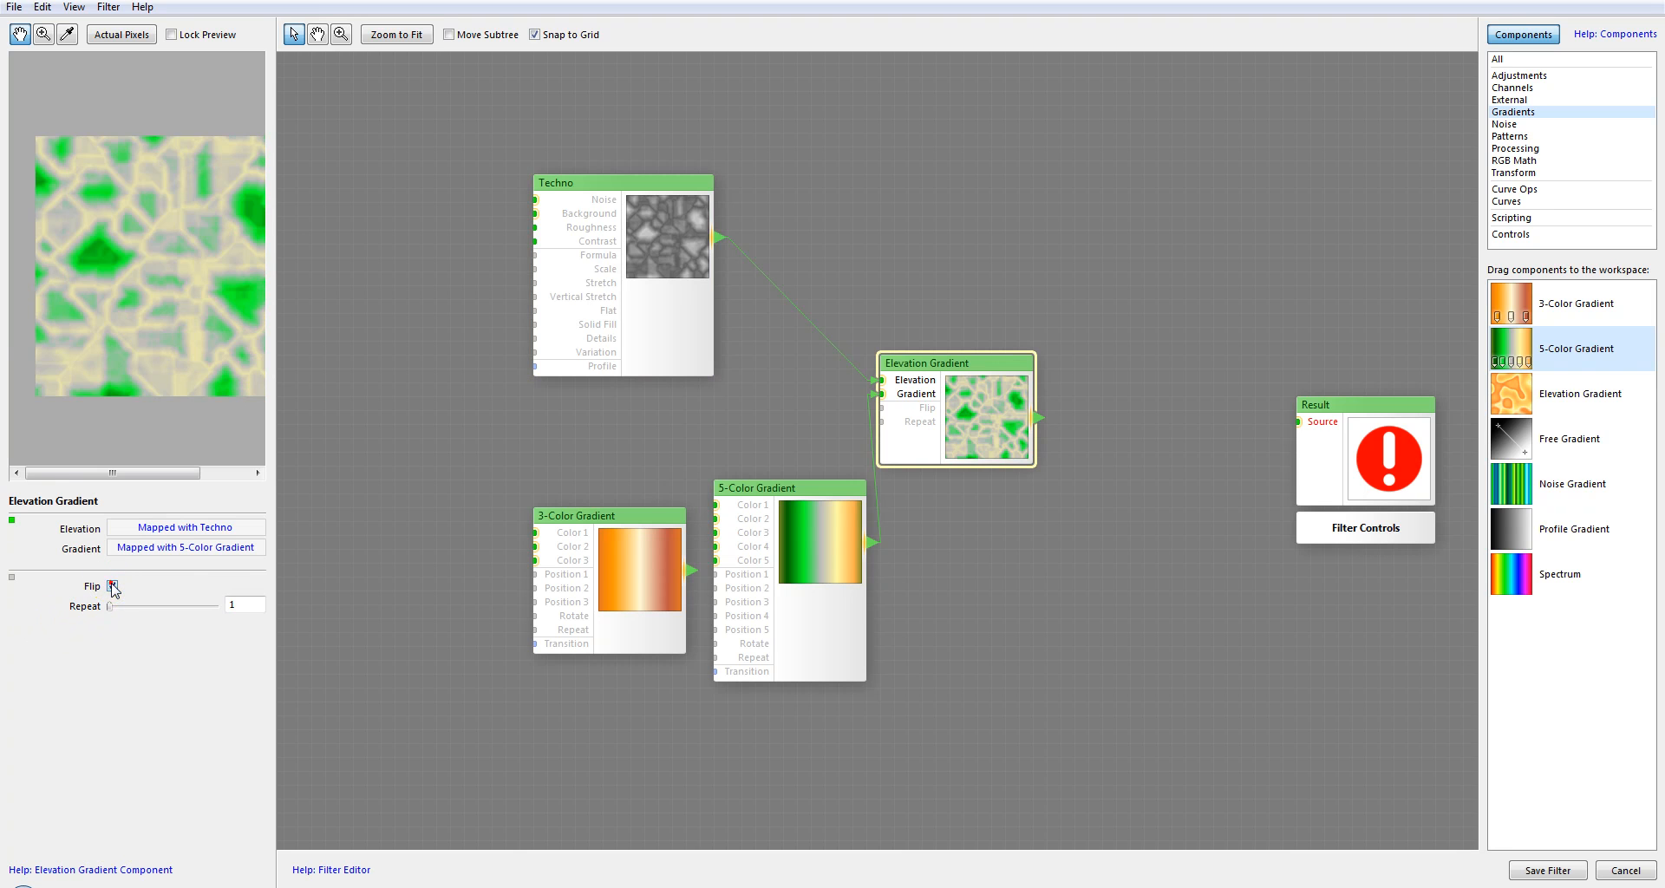
{"action": "left_click", "coordinate": [112, 587]}
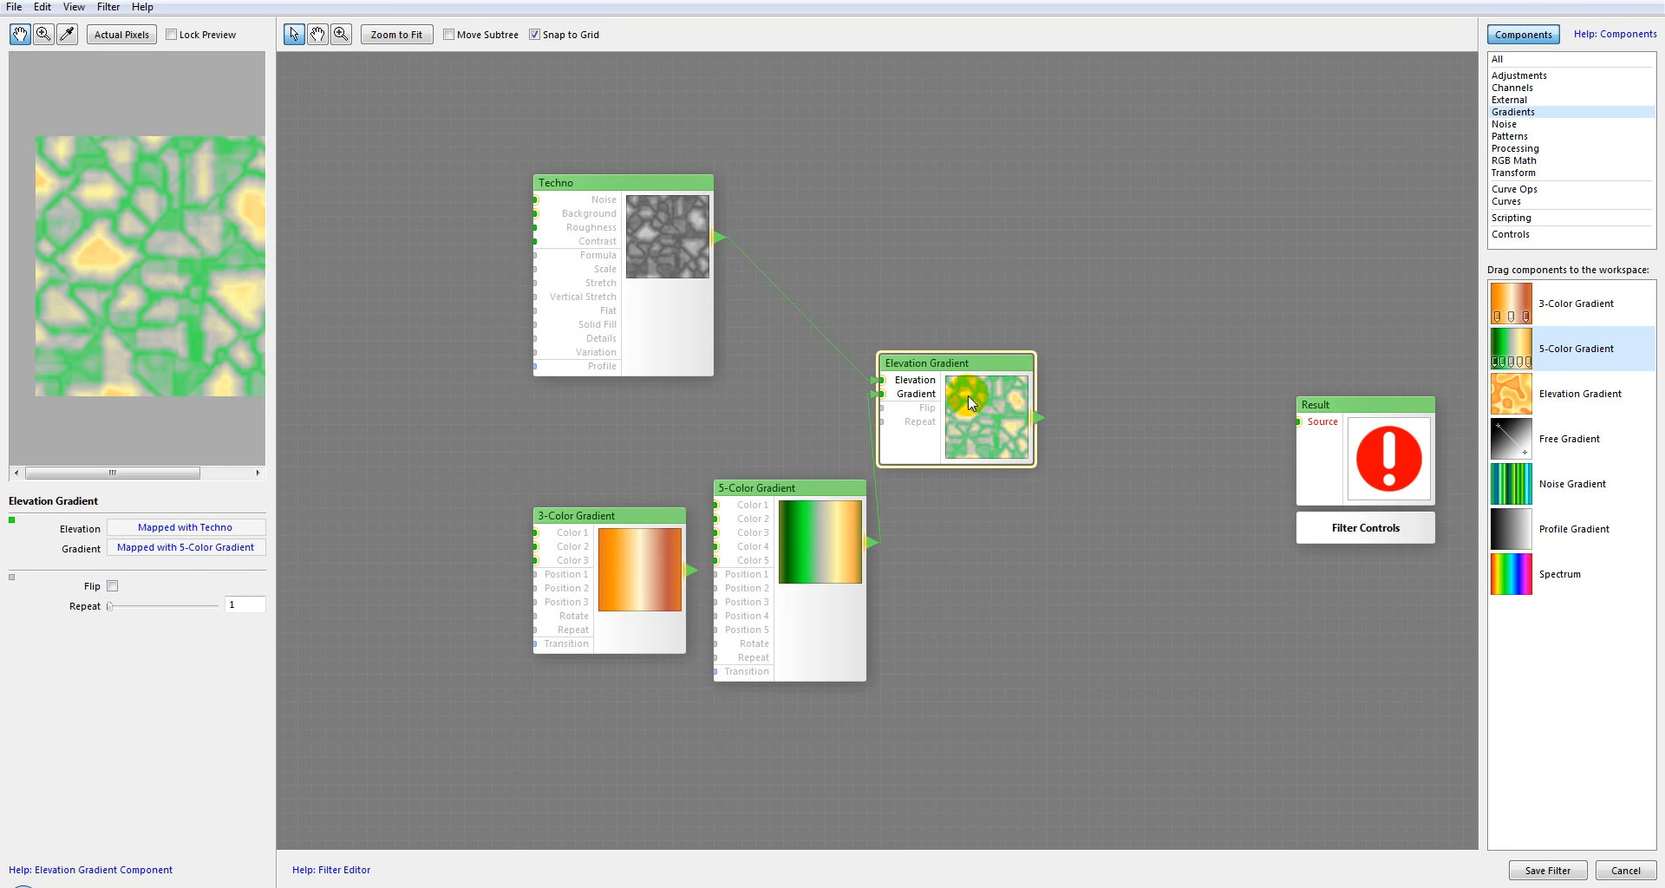
{"action": "left_click", "coordinate": [112, 587]}
{"action": "left_click", "coordinate": [112, 586]}
{"action": "mouse_move", "coordinate": [110, 607]}
{"action": "left_mouse_down"}
{"action": "mouse_move", "coordinate": [164, 605]}
{"action": "mouse_move", "coordinate": [121, 607]}
{"action": "left_mouse_up"}
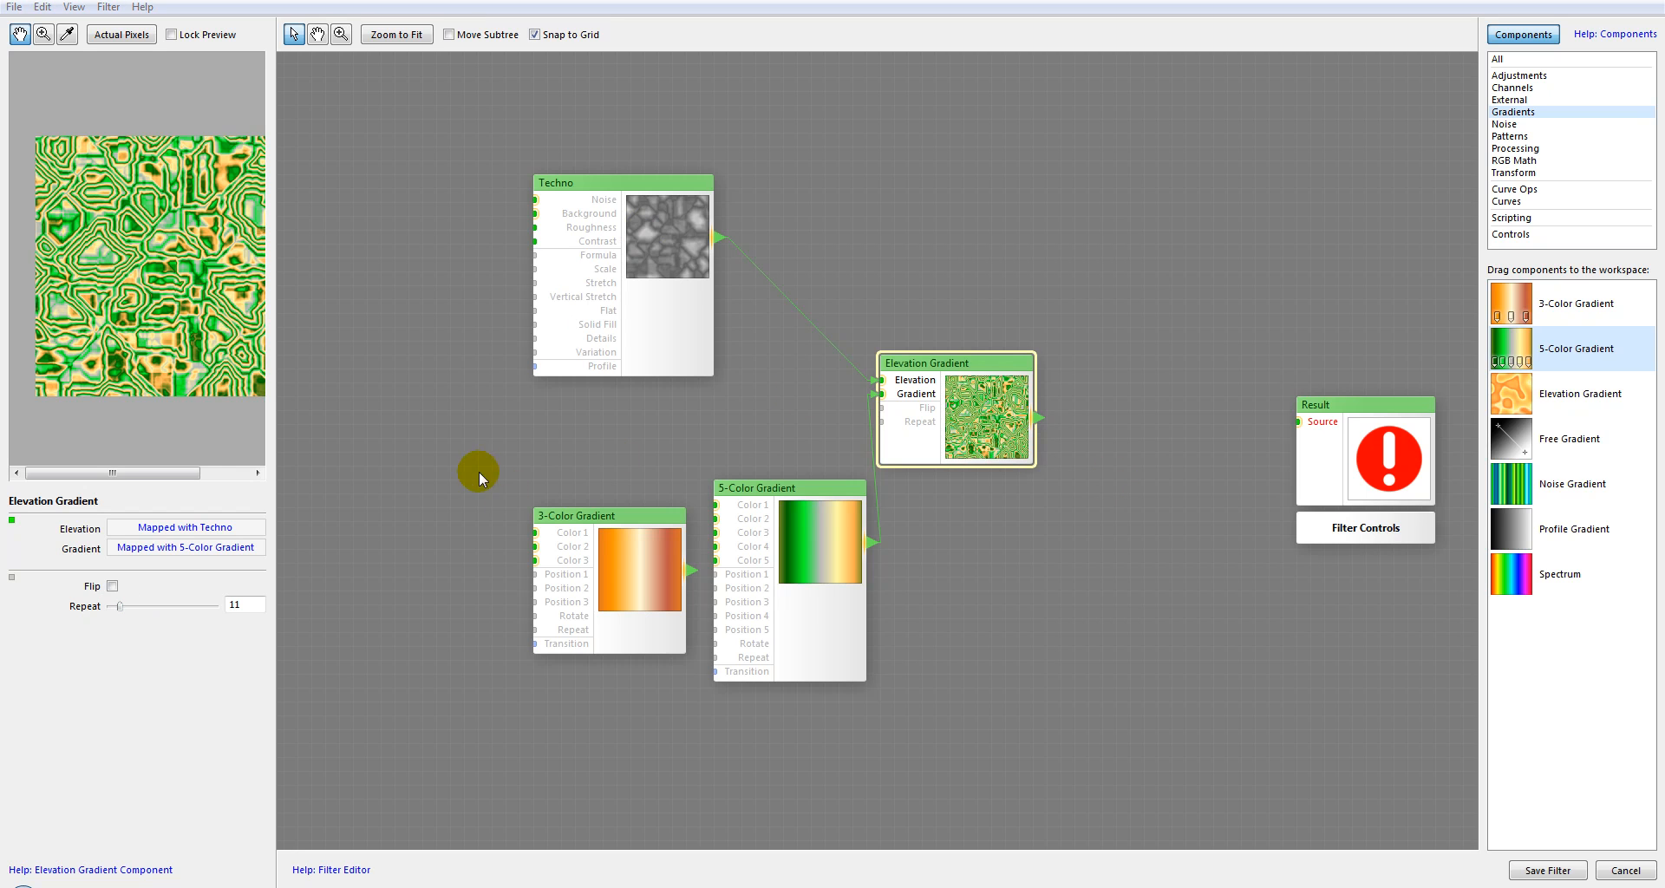
Move the unconnected 3-Color Gradient further left and the Elevation Gradient up and to the right.
{"action": "left_click_drag", "start_coordinate": [653, 514], "coordinate": [611, 504]}
{"action": "left_click", "coordinate": [970, 381]}
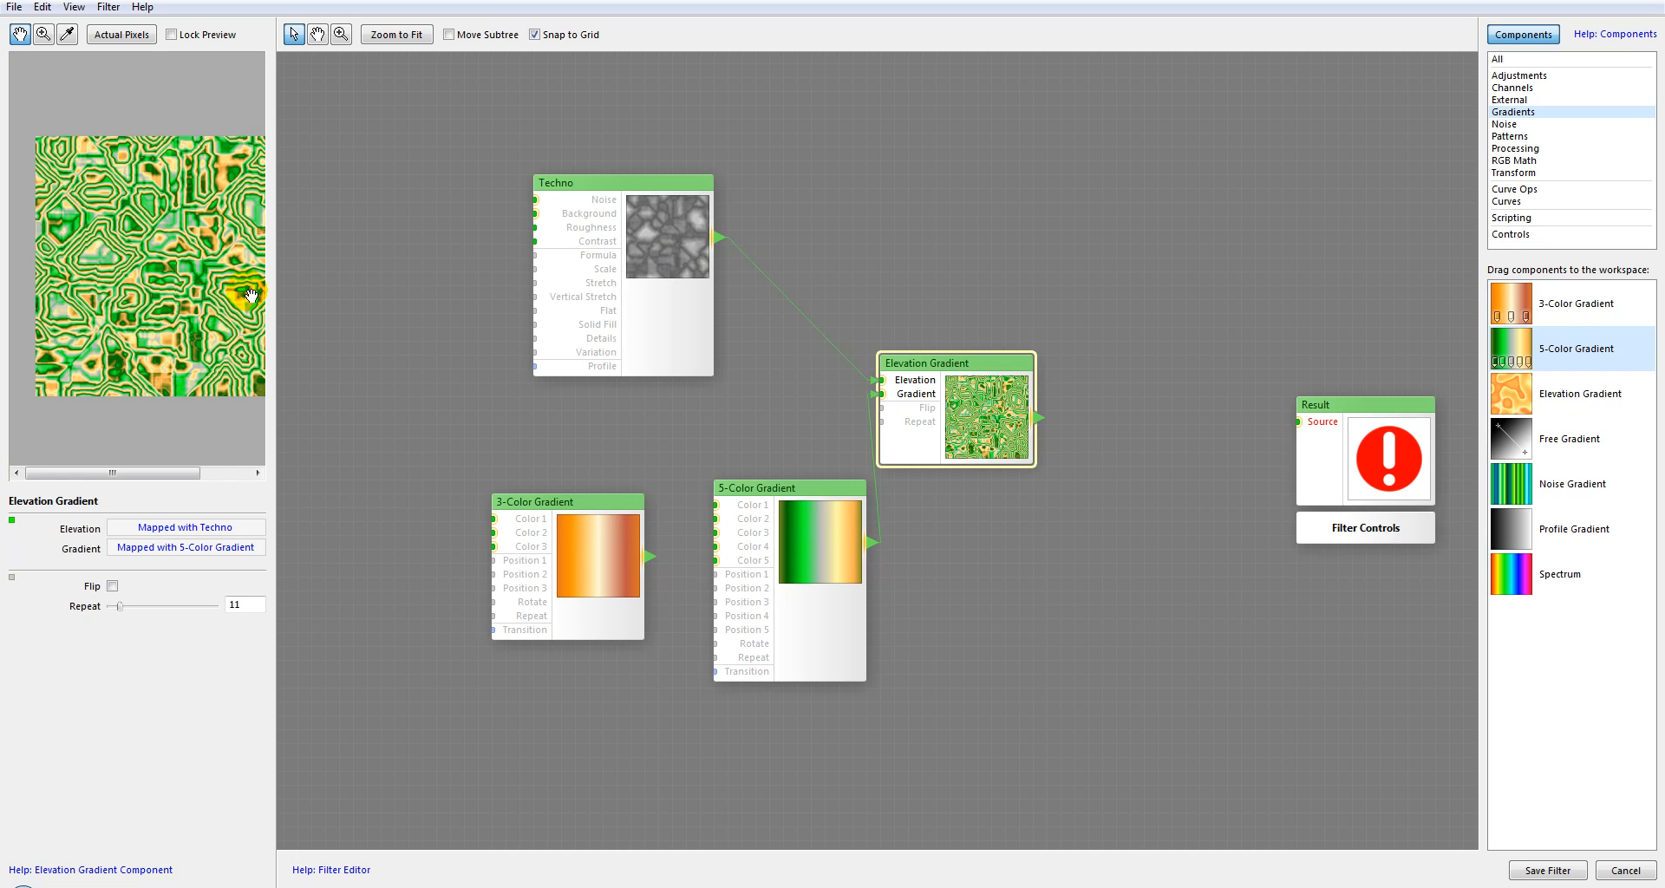
{"action": "left_click_drag", "start_coordinate": [971, 362], "coordinate": [1039, 335]}
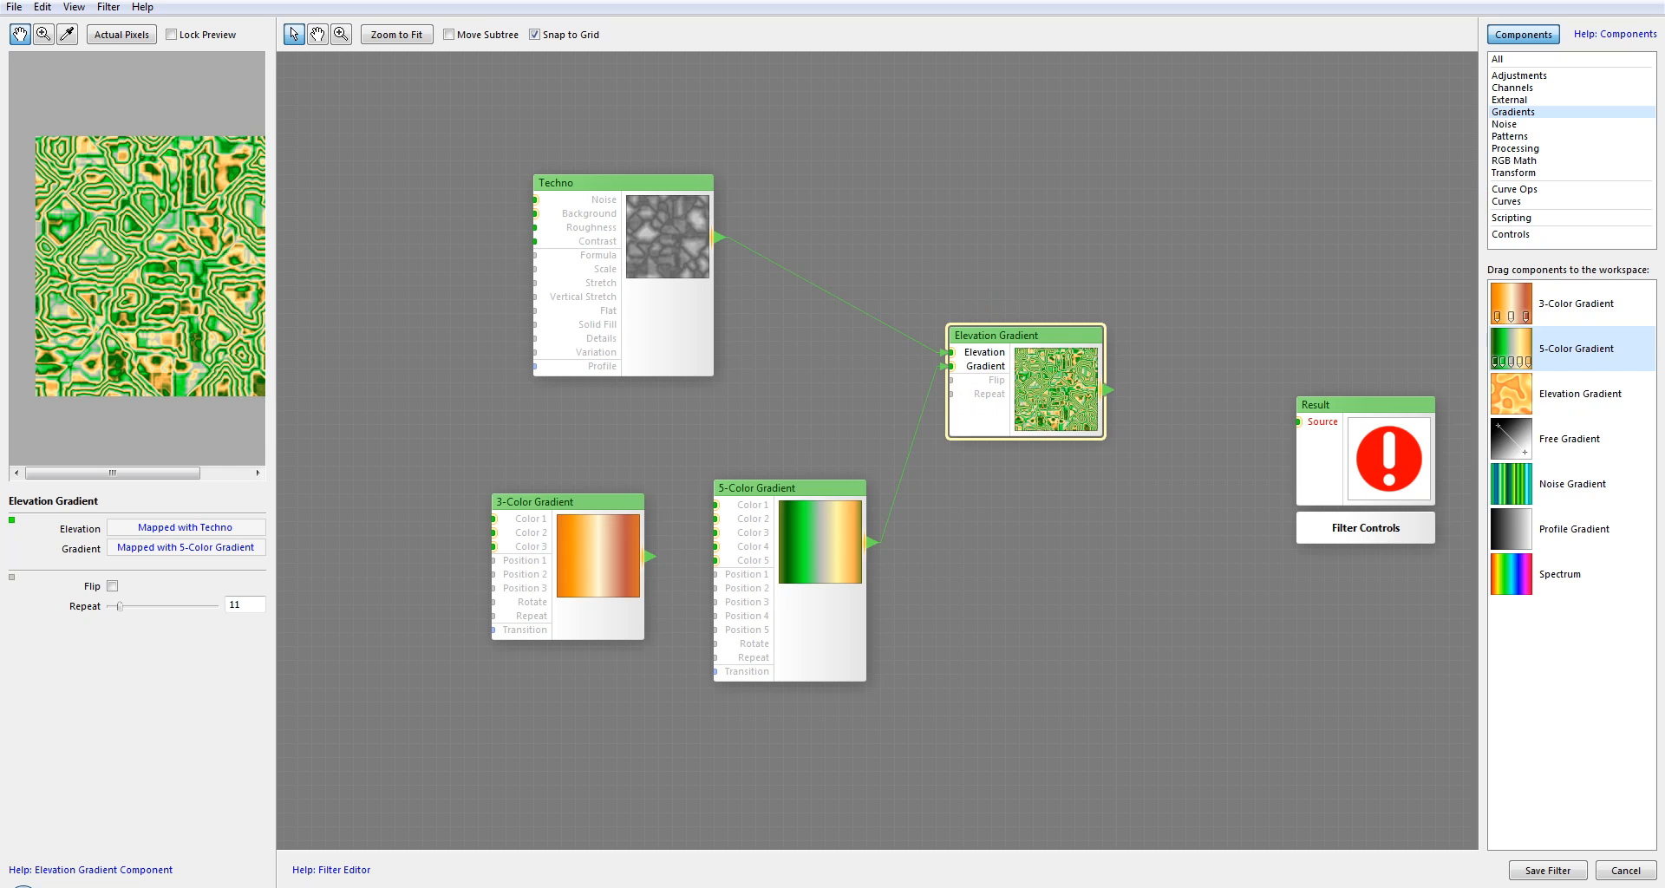
Delete the Techno, Elevation Gradient, 5-Color Gradient and 3-Color Gradient components so that only the Result component remains.
{"action": "left_click", "coordinate": [633, 211]}
{"action": "key", "text": "Delete"}
{"action": "left_click", "coordinate": [1064, 307]}
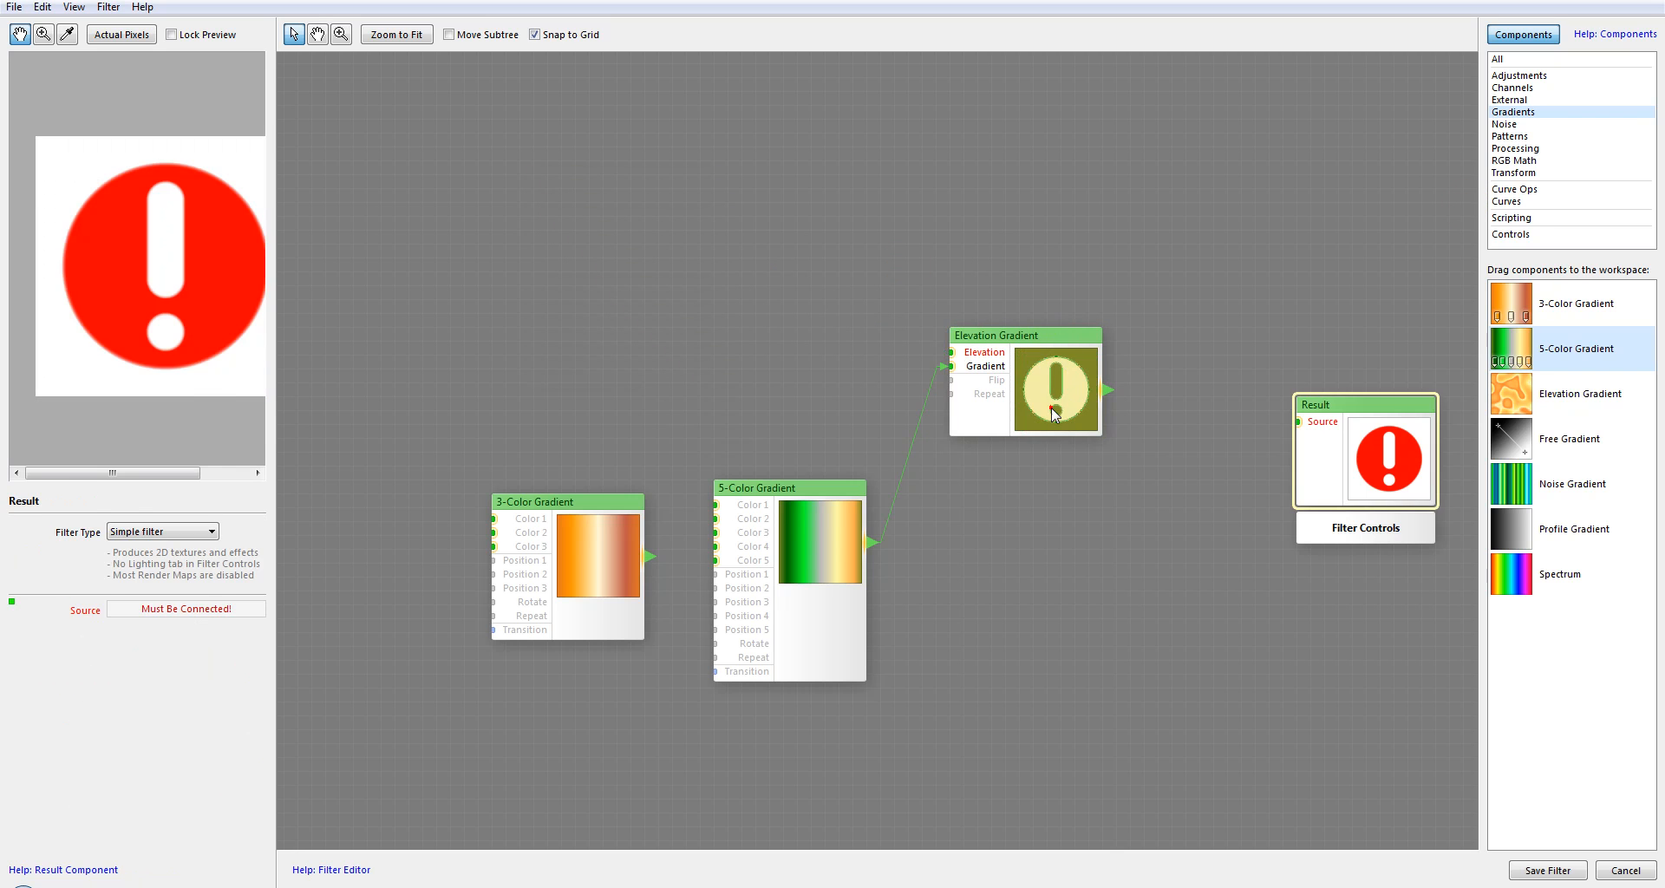
{"action": "left_click", "coordinate": [1051, 408]}
{"action": "key", "text": "Delete"}
{"action": "left_click", "coordinate": [819, 580]}
{"action": "key", "text": "Delete"}
{"action": "left_click", "coordinate": [572, 565]}
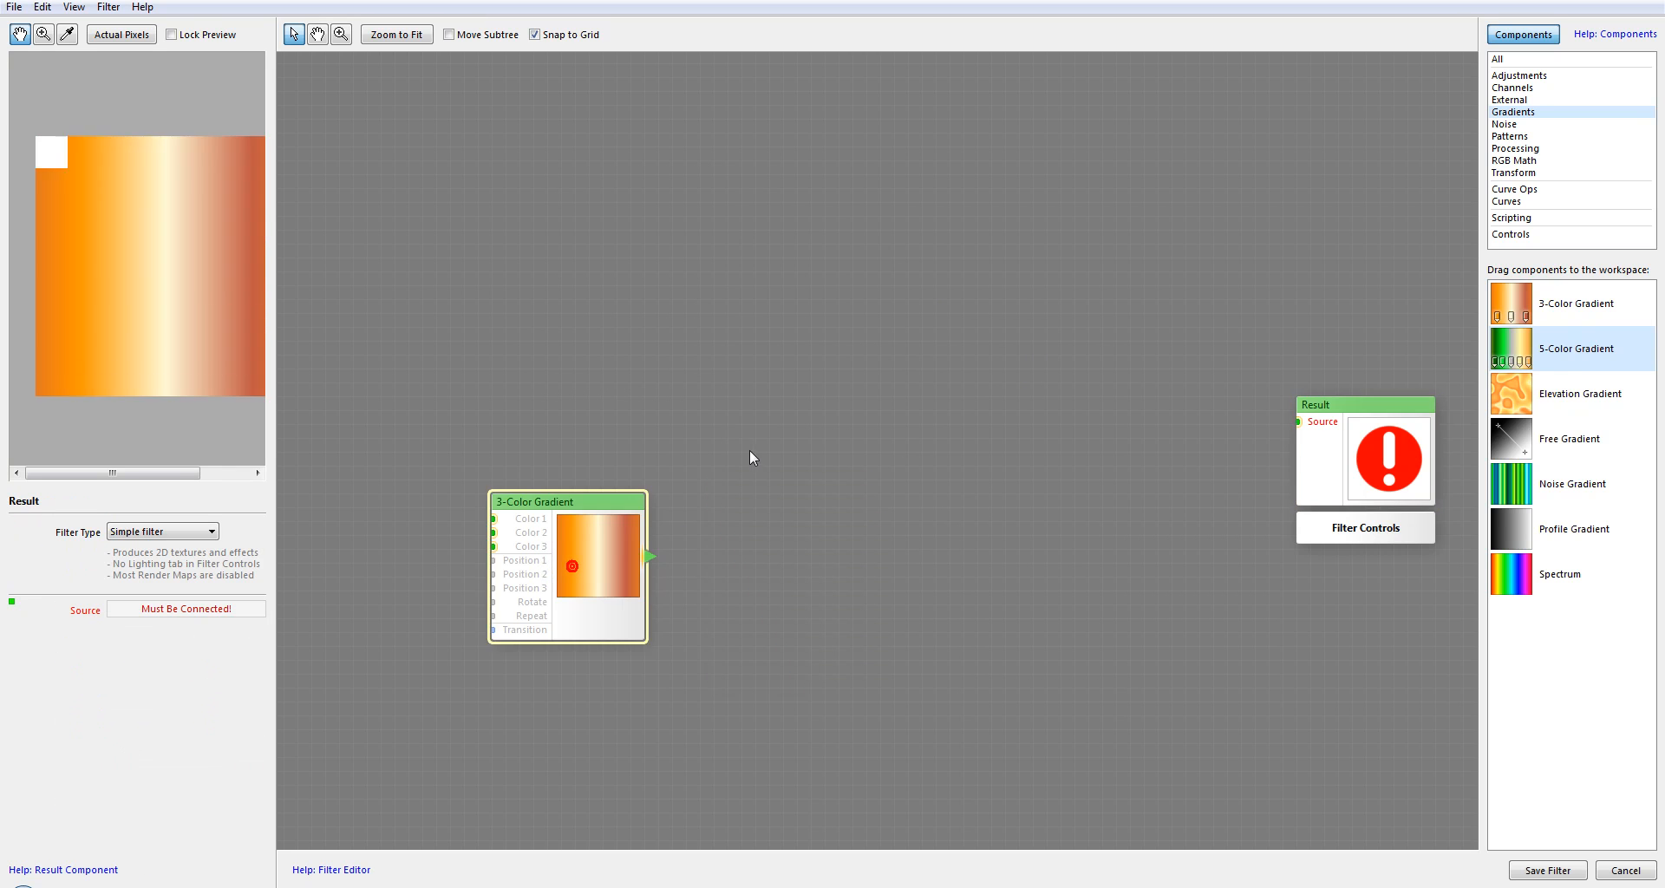
{"action": "key", "text": "Delete"}
{"action": "left_click", "coordinate": [789, 272]}
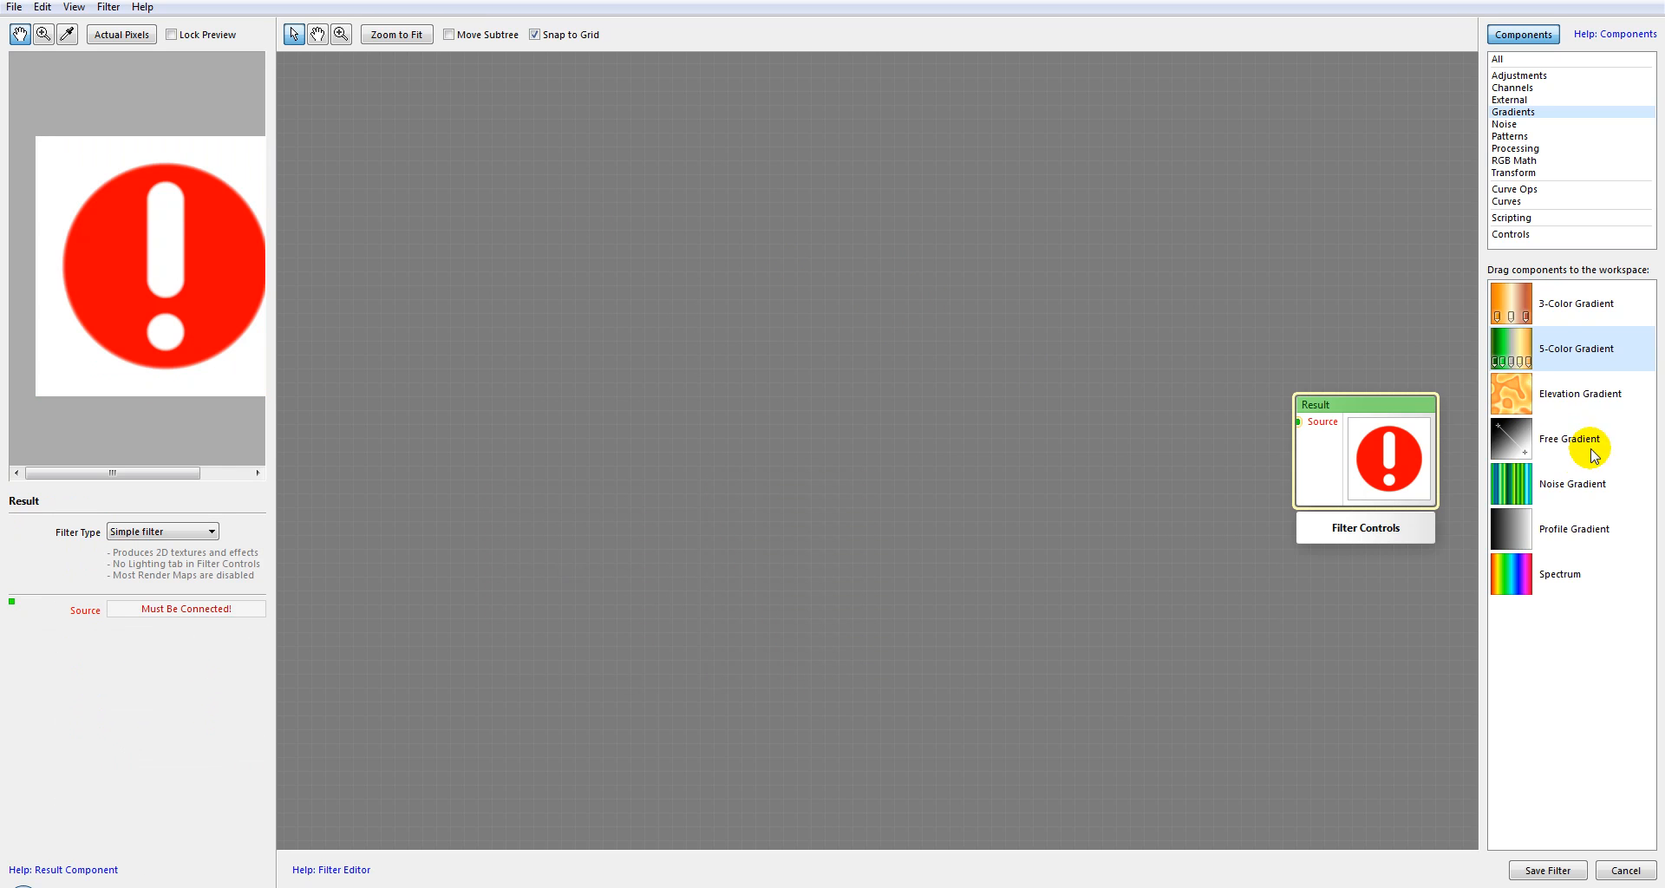
Add a Free Gradient component to the workspace and set its Color 1 to a dark brownish red.
{"action": "left_click_drag", "start_coordinate": [1528, 439], "coordinate": [842, 265]}
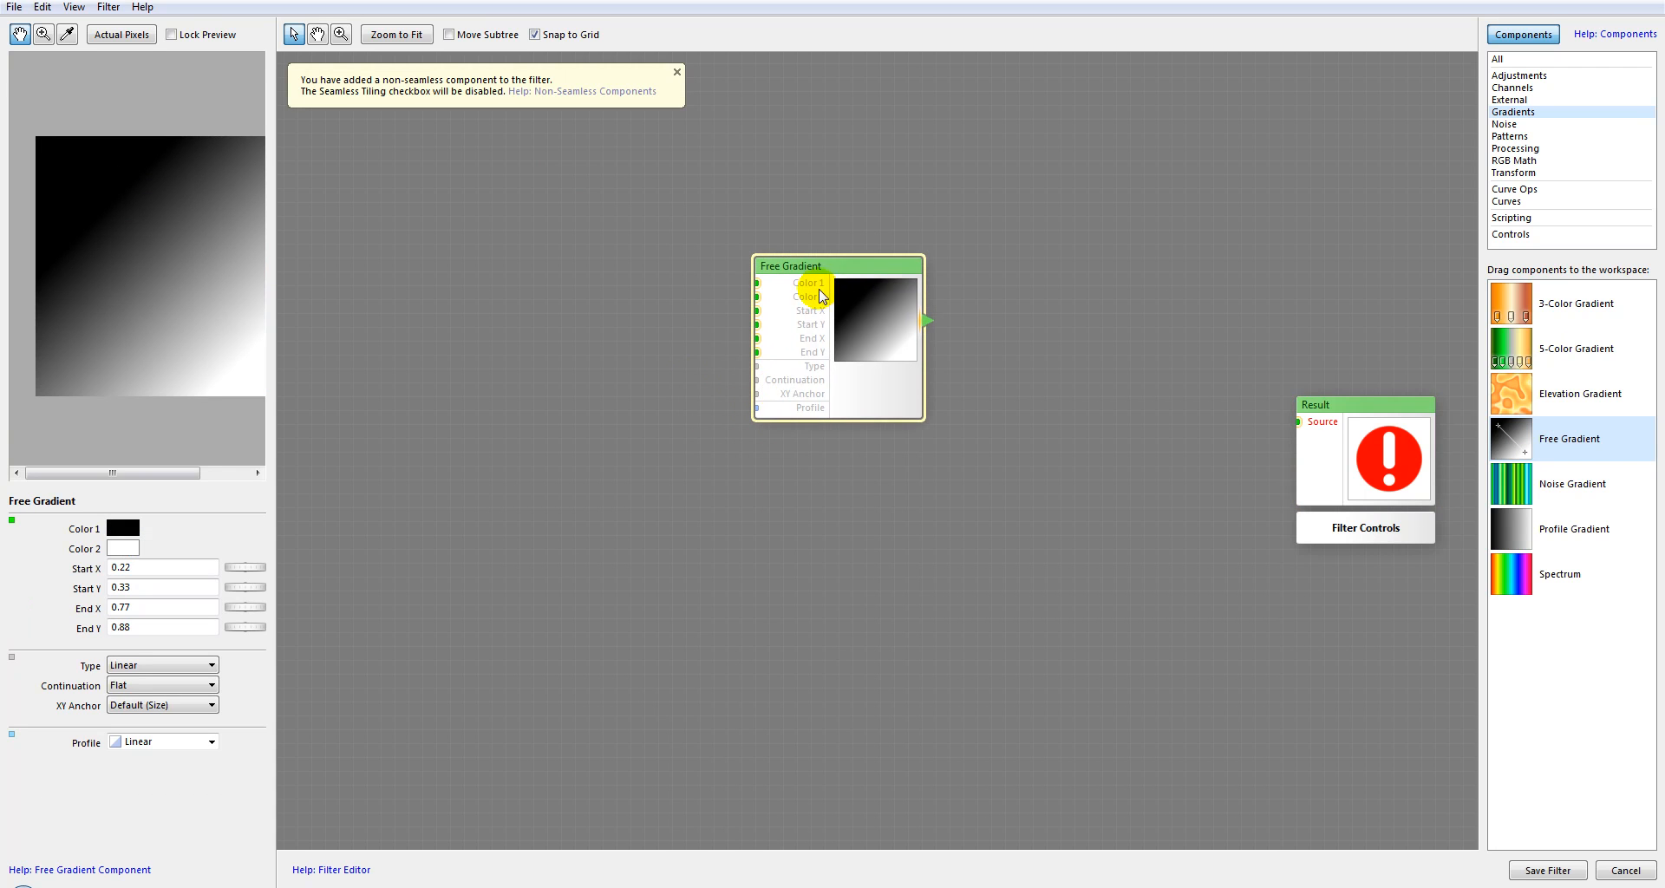
{"action": "left_click", "coordinate": [123, 528]}
{"action": "left_click", "coordinate": [307, 617]}
{"action": "left_click", "coordinate": [565, 530]}
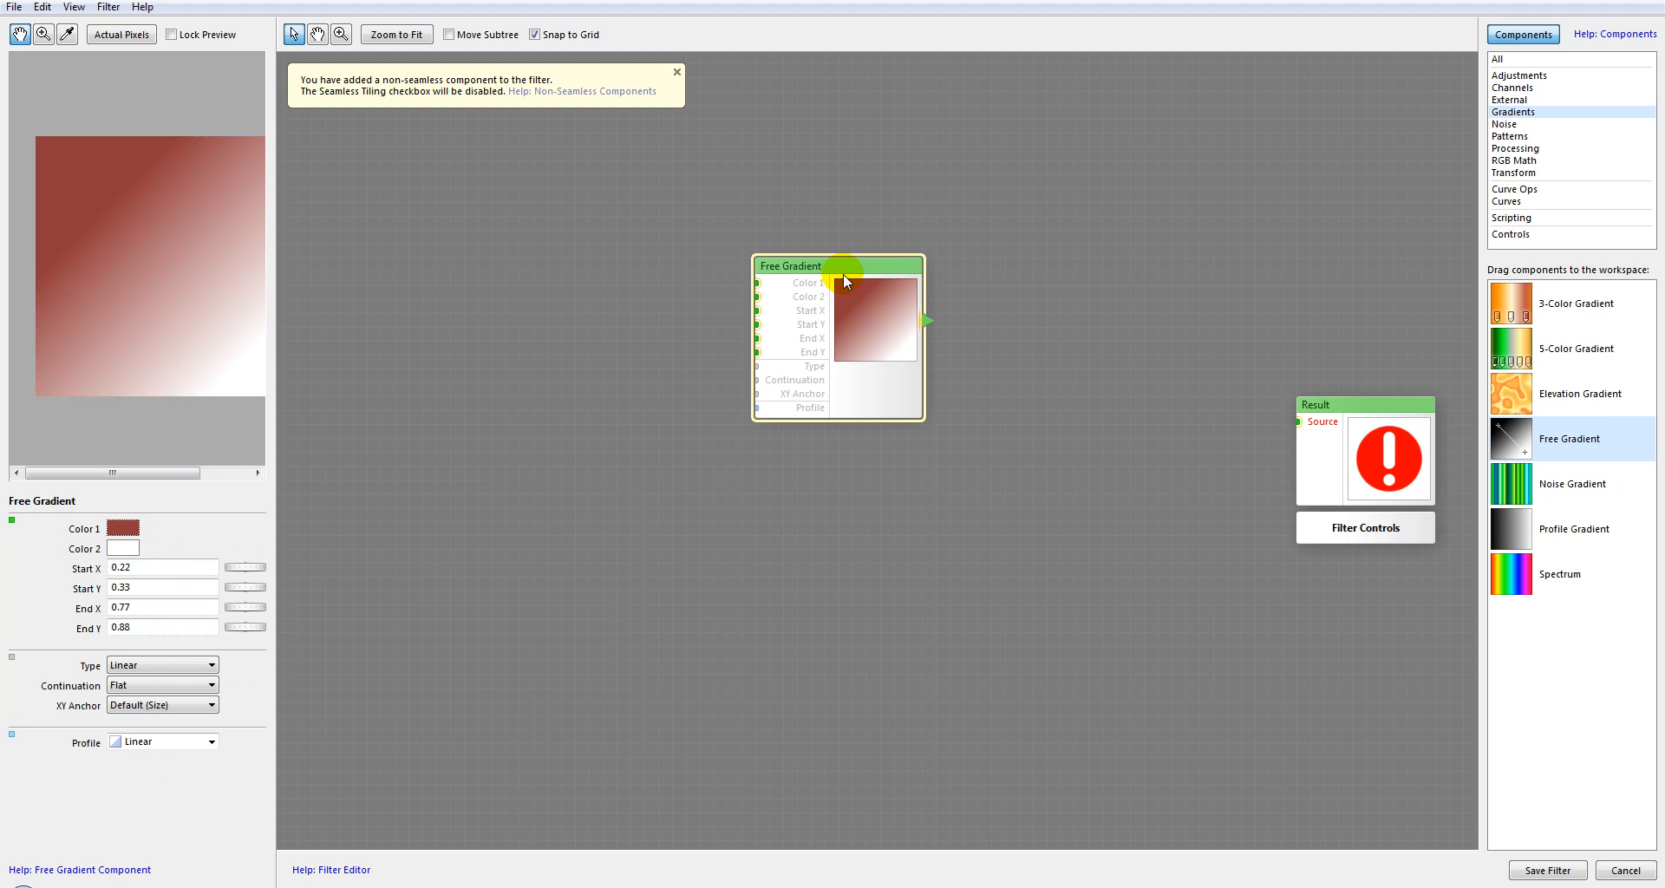
Try mapping the Free Gradient's Color 1 input with a new 3-Color Gradient, and delete that 3-Color Gradient again.
{"action": "left_click_drag", "start_coordinate": [1509, 299], "coordinate": [494, 231]}
{"action": "left_click_drag", "start_coordinate": [619, 277], "coordinate": [626, 280]}
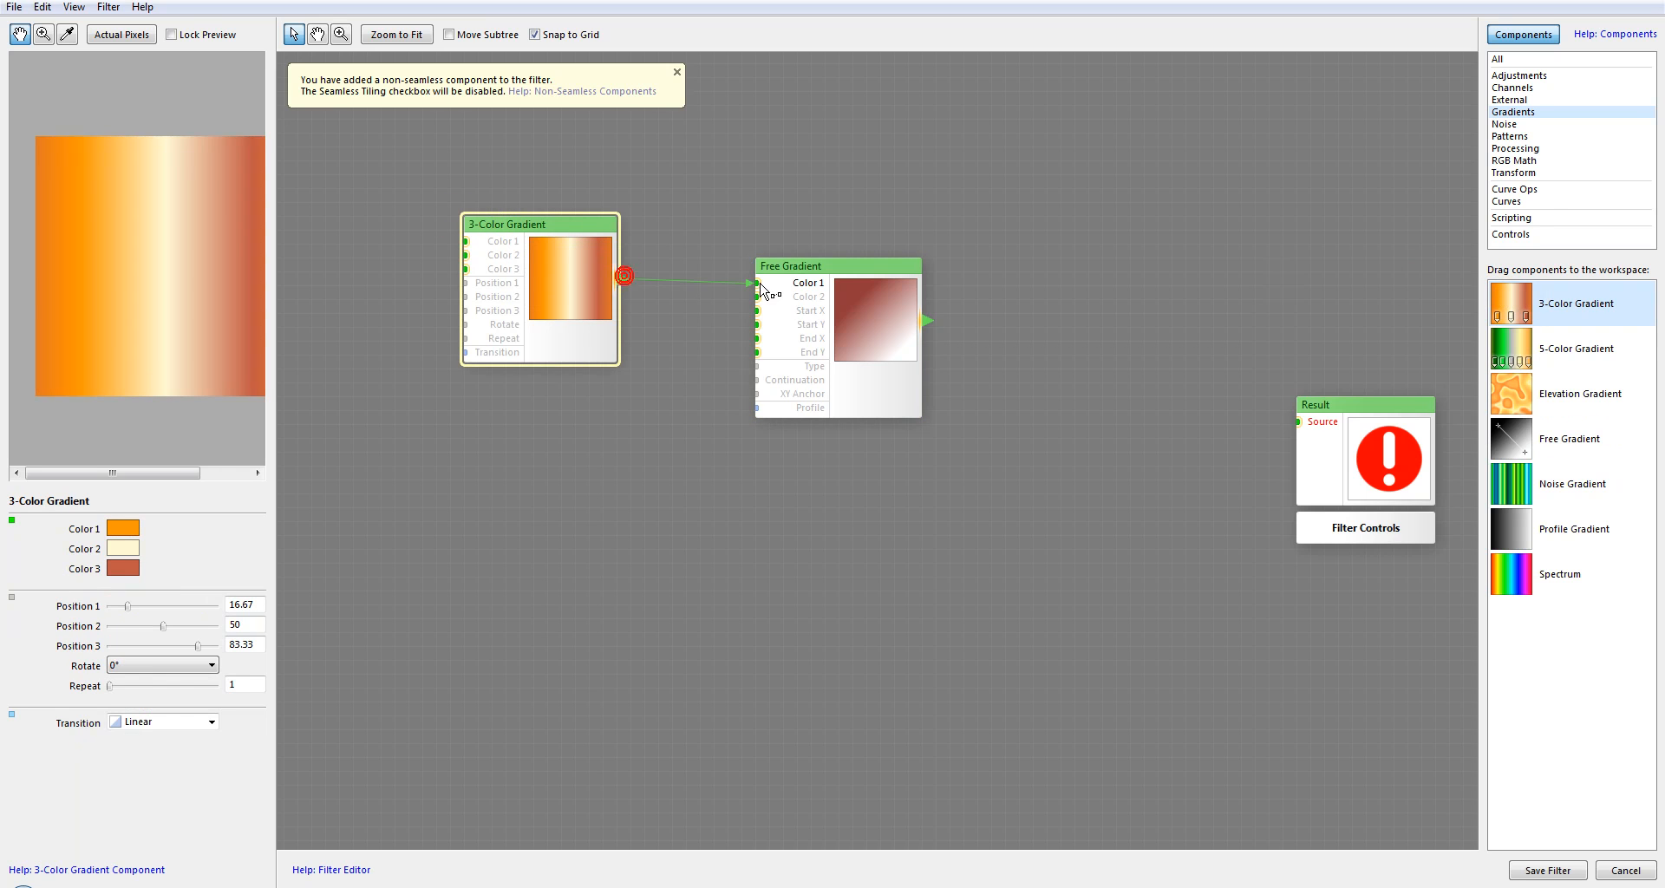
{"action": "left_click_drag", "start_coordinate": [761, 290], "coordinate": [760, 285]}
{"action": "left_click_drag", "start_coordinate": [928, 320], "coordinate": [935, 321]}
{"action": "left_click_drag", "start_coordinate": [888, 271], "coordinate": [902, 299]}
{"action": "left_click", "coordinate": [524, 289]}
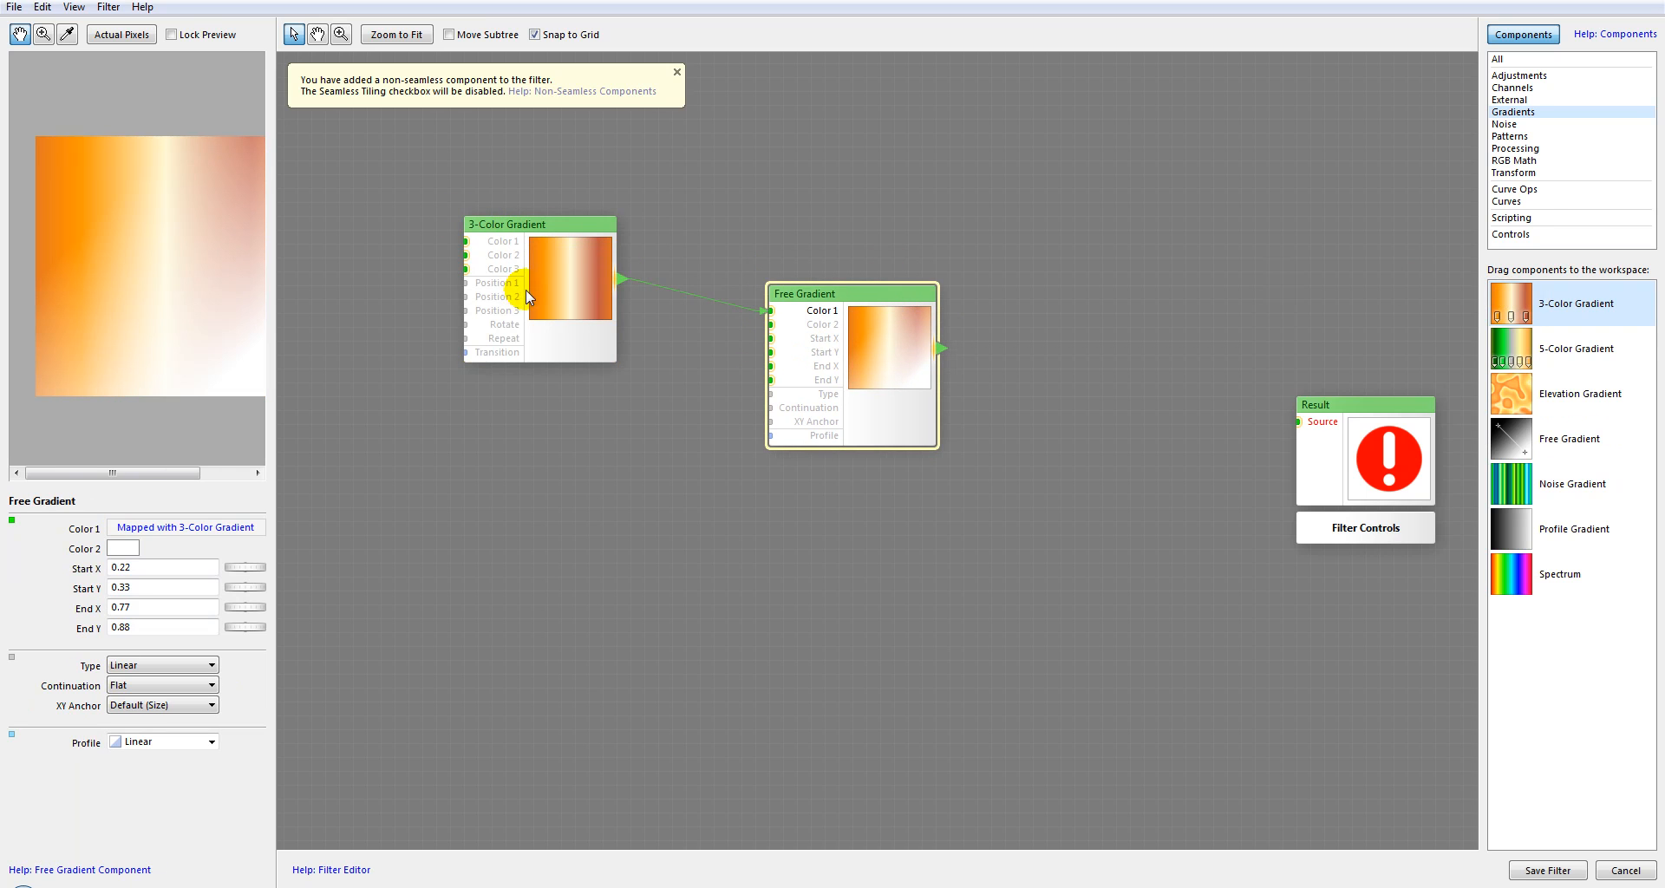
{"action": "left_click", "coordinate": [907, 347]}
{"action": "mouse_move", "coordinate": [853, 314]}
{"action": "left_mouse_down"}
{"action": "mouse_move", "coordinate": [885, 346]}
{"action": "mouse_move", "coordinate": [853, 307]}
{"action": "left_mouse_up"}
{"action": "left_click", "coordinate": [599, 293]}
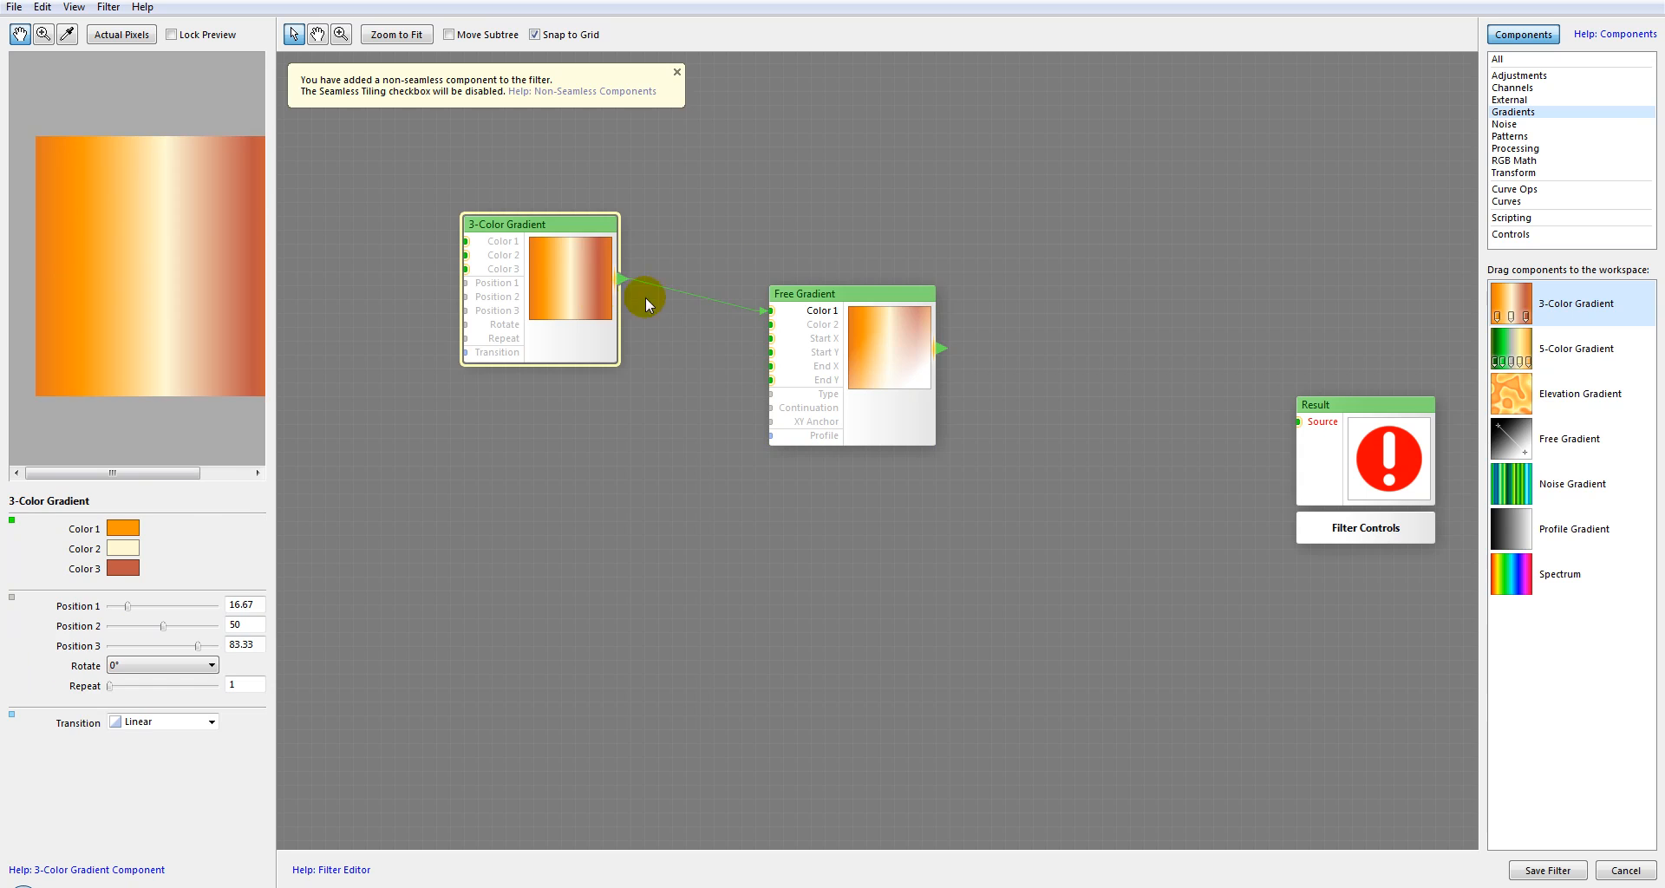
{"action": "key", "text": "Delete"}
Set the Free Gradient's Start X, Start Y and End X to 0 and its End Y to 1.
{"action": "left_click", "coordinate": [854, 379]}
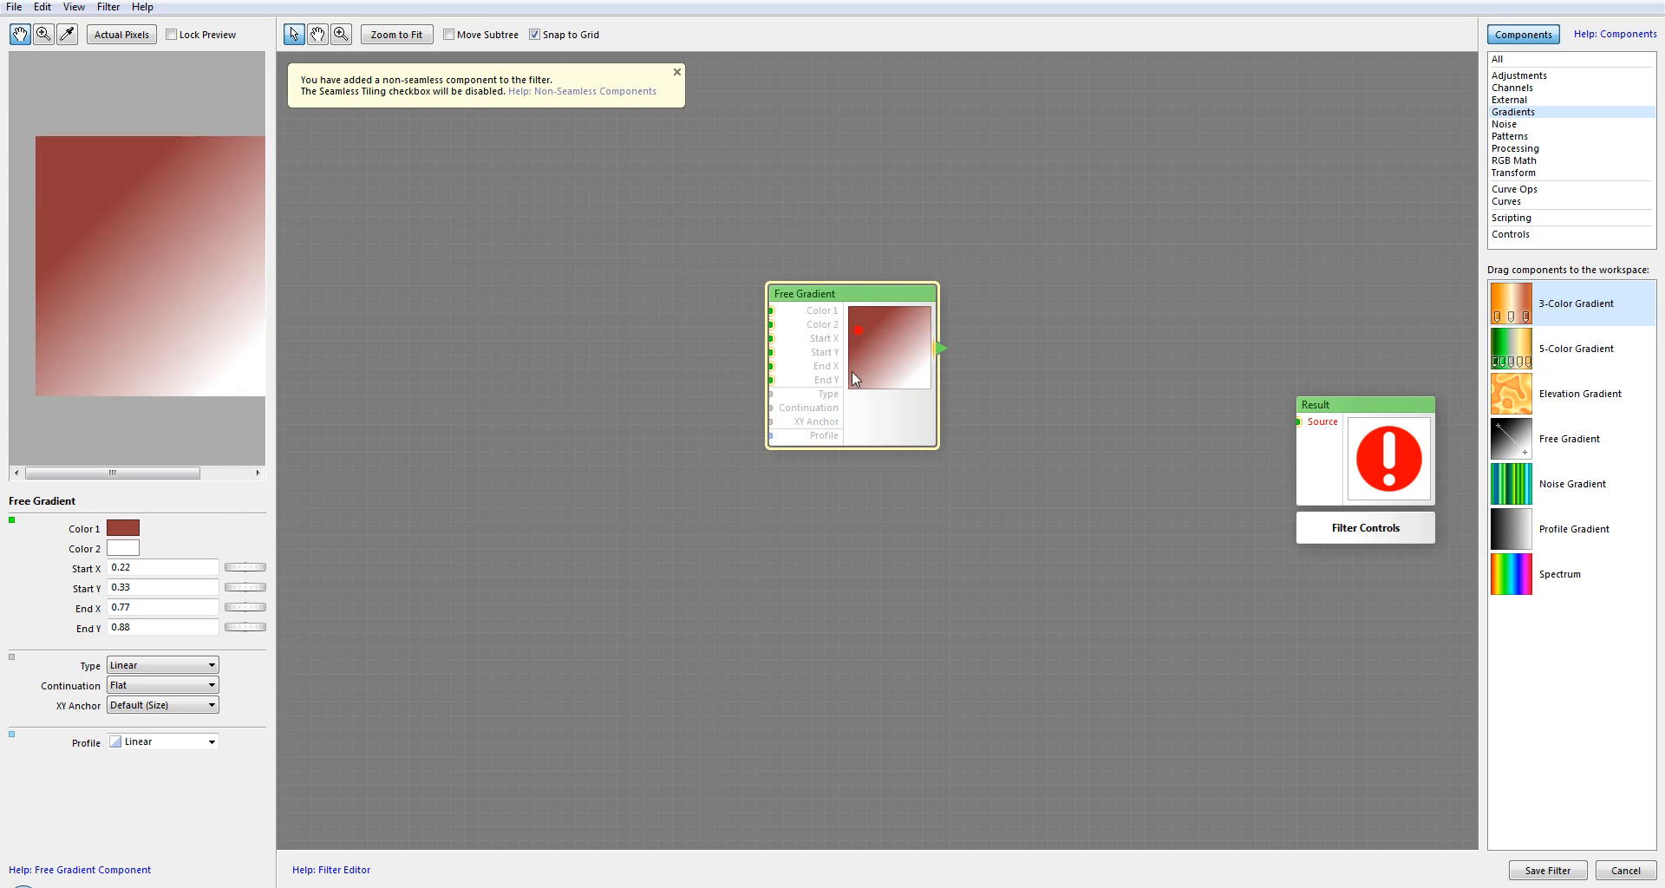
{"action": "double_click", "coordinate": [176, 566]}
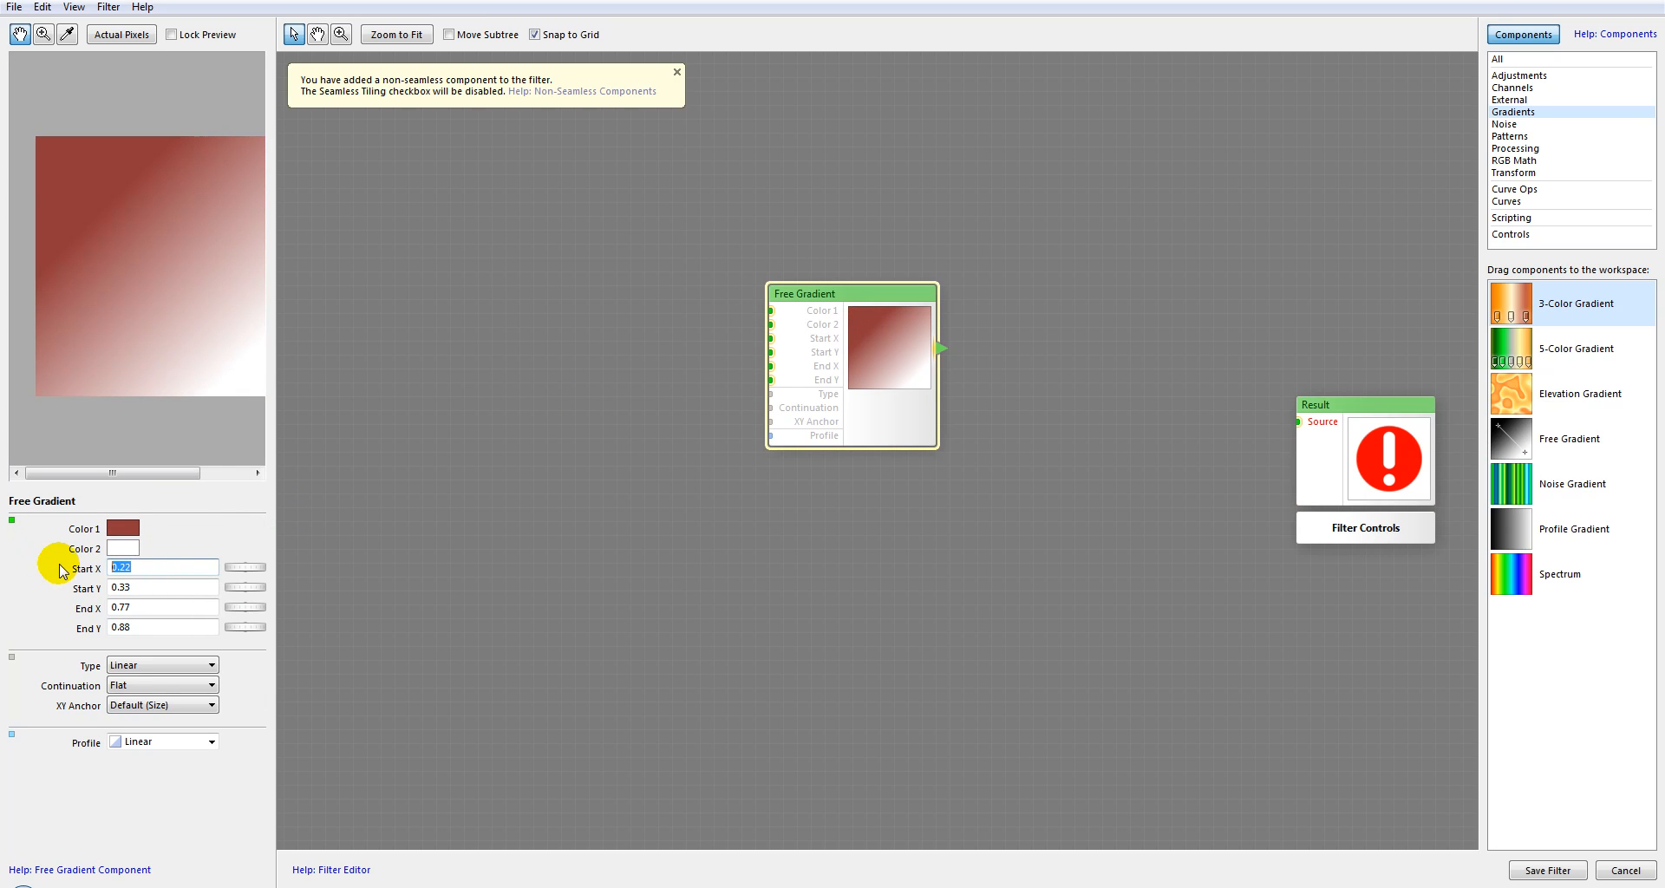
{"action": "type", "text": "0"}
{"action": "double_click", "coordinate": [156, 587]}
{"action": "type", "text": "0"}
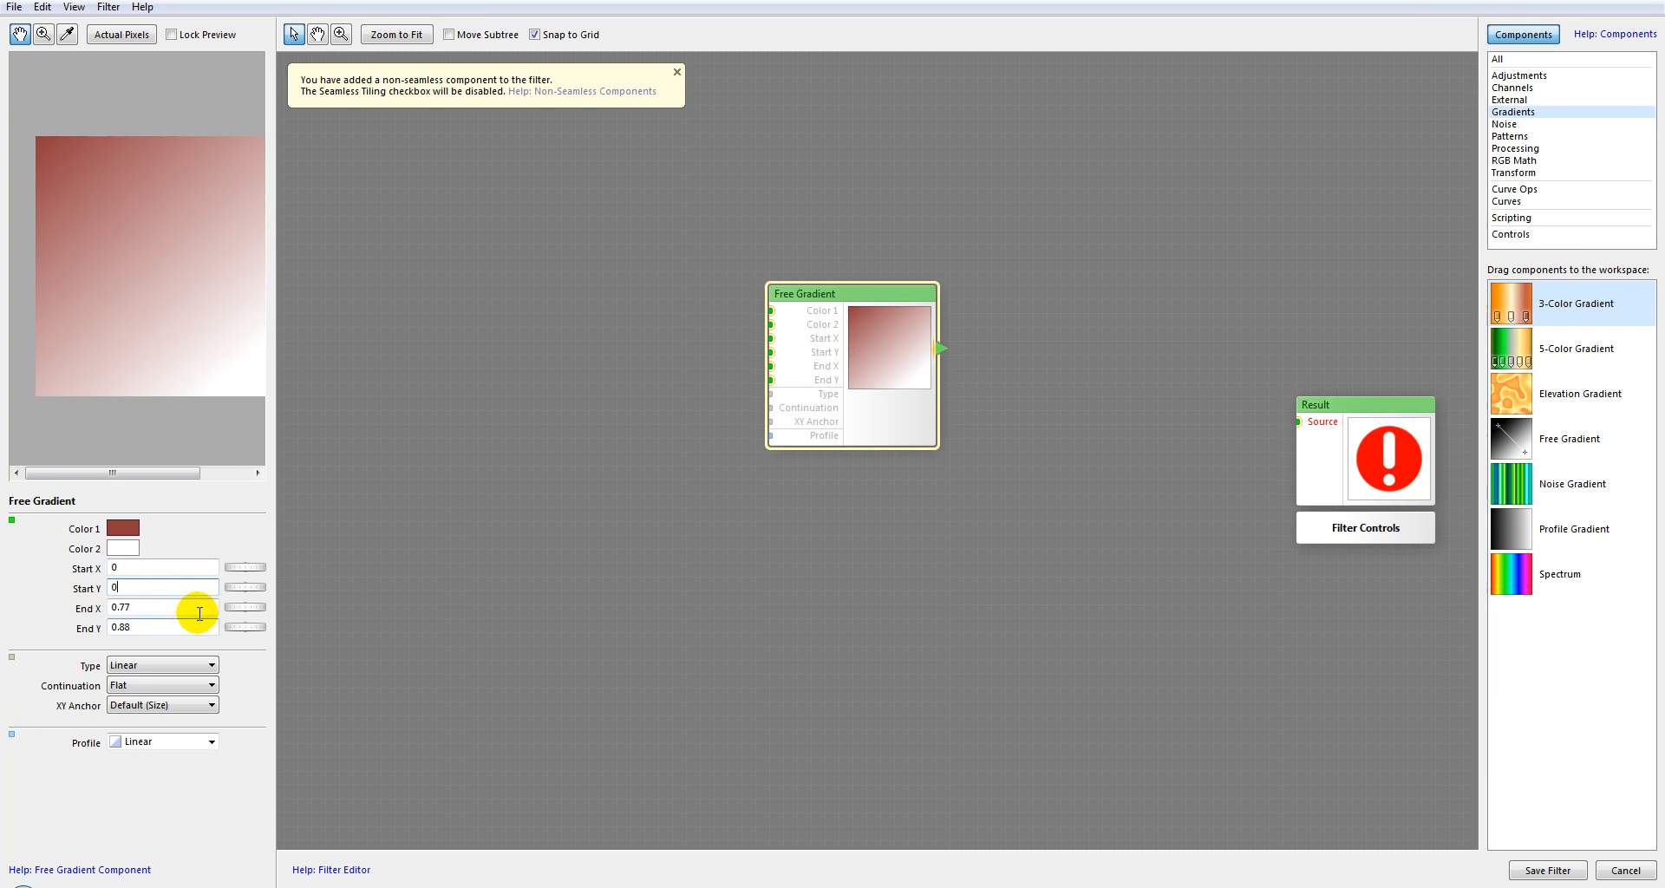
{"action": "double_click", "coordinate": [174, 605]}
{"action": "type", "text": "0"}
{"action": "double_click", "coordinate": [209, 628]}
{"action": "type", "text": "1"}
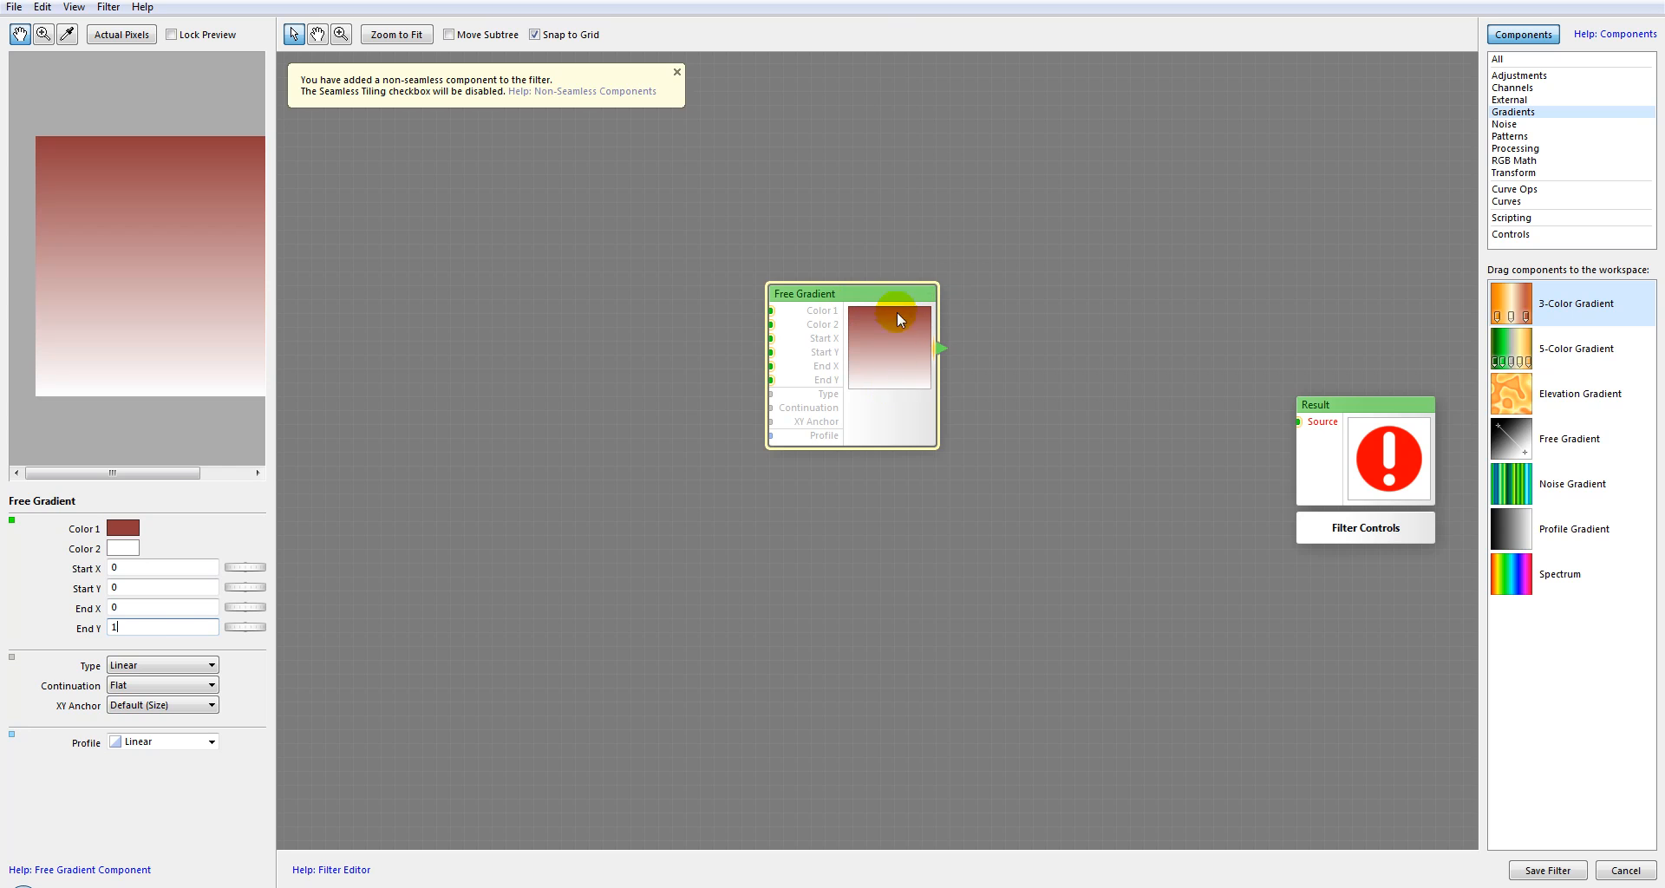
Set the Free Gradient's End Y to 0.5 and its End X to 0.3.
{"action": "double_click", "coordinate": [131, 621]}
{"action": "type", "text": "0.5"}
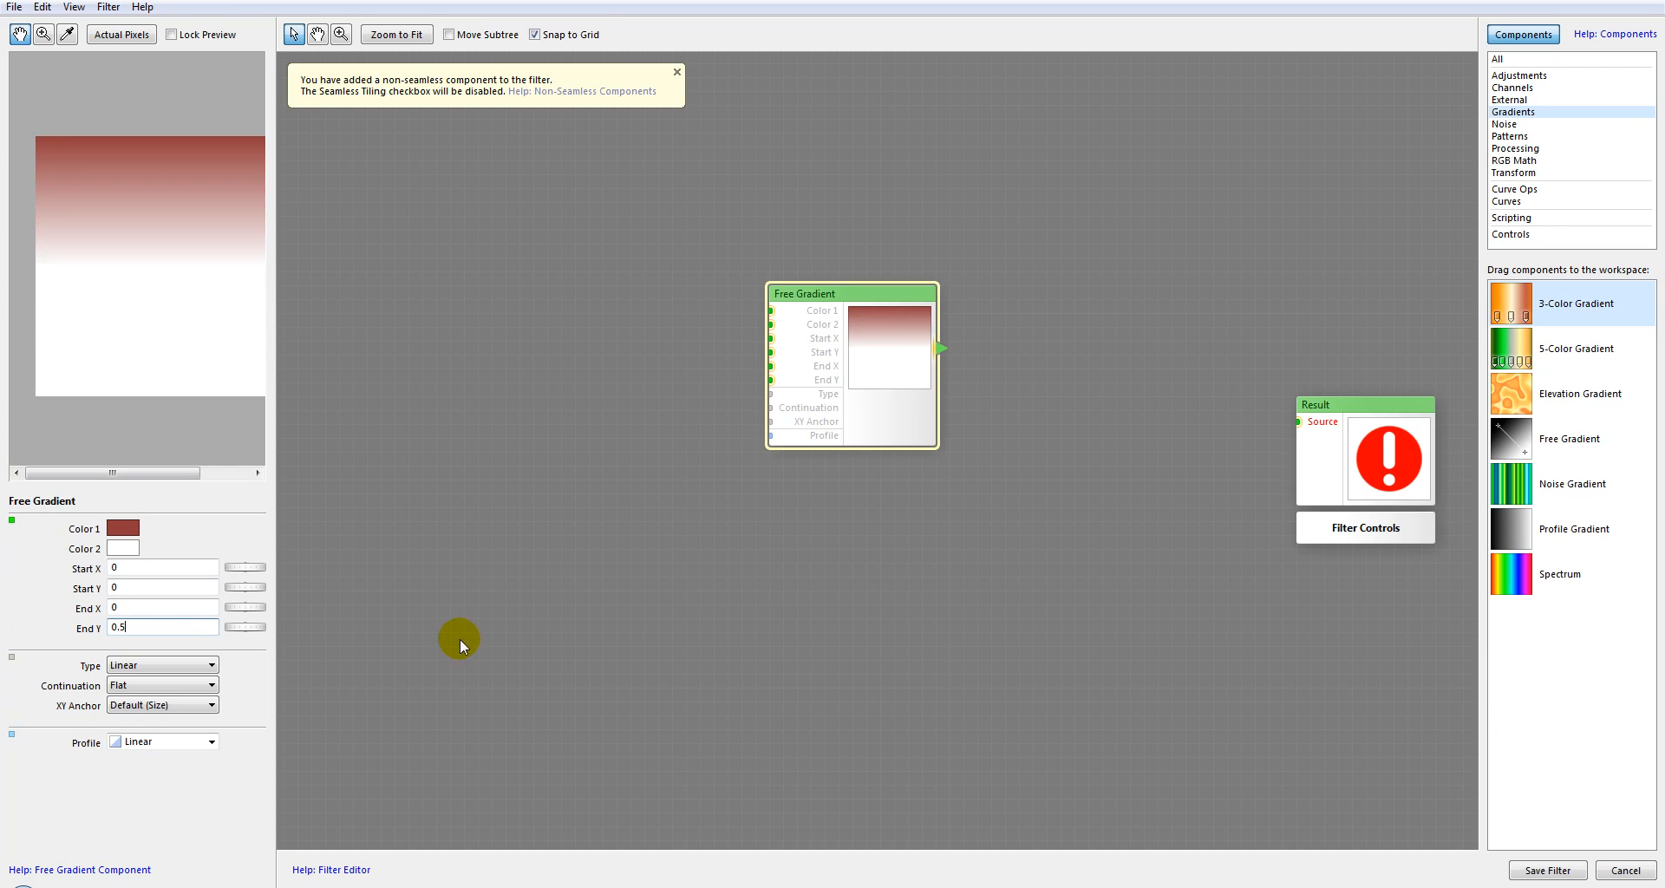
{"action": "double_click", "coordinate": [143, 606]}
{"action": "type", "text": "0.3"}
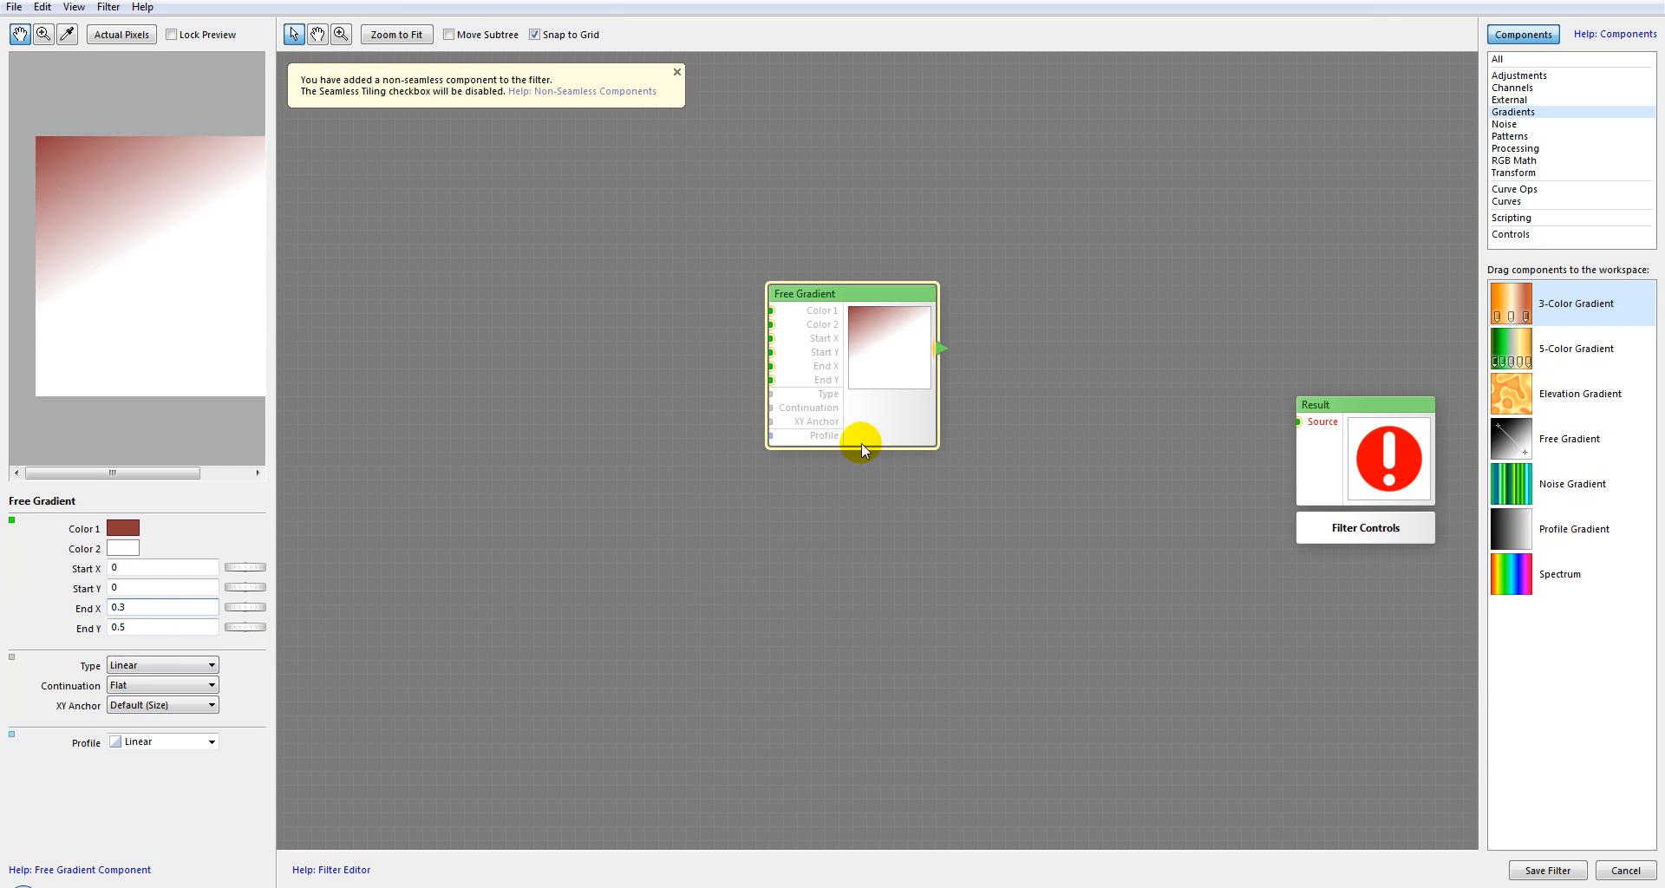
Try an End Y of 0.2 on the Free Gradient, and set End Y to 0.7.
{"action": "left_click", "coordinate": [159, 626]}
{"action": "key", "text": "BackSpace"}
{"action": "type", "text": "2"}
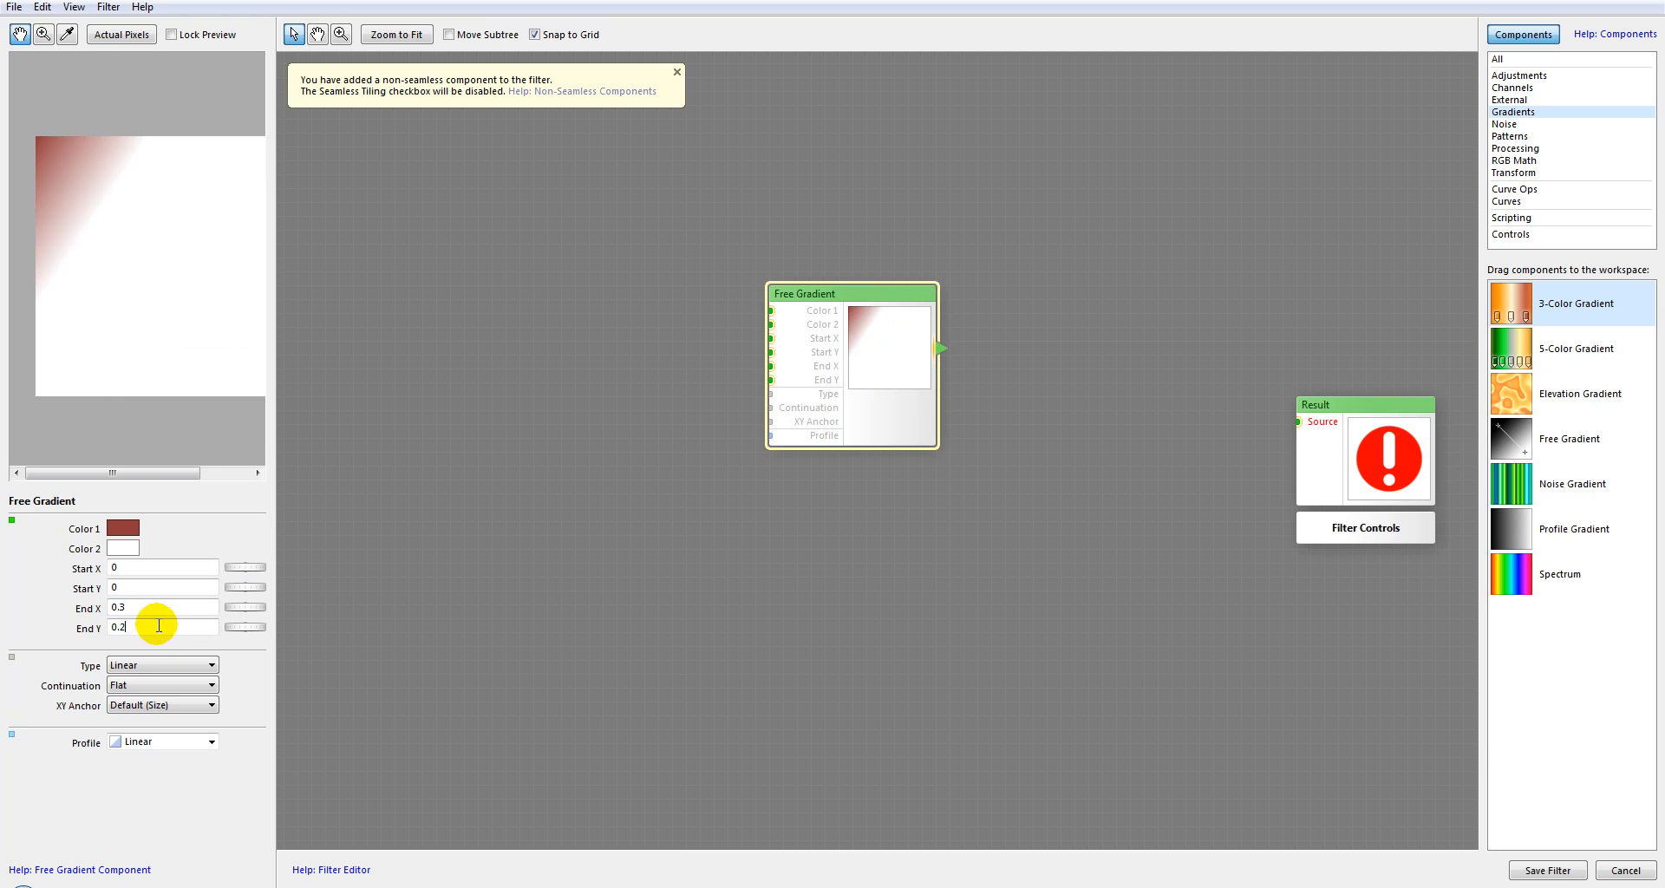
{"action": "key", "text": "BackSpace"}
{"action": "key", "text": "BackSpace"}
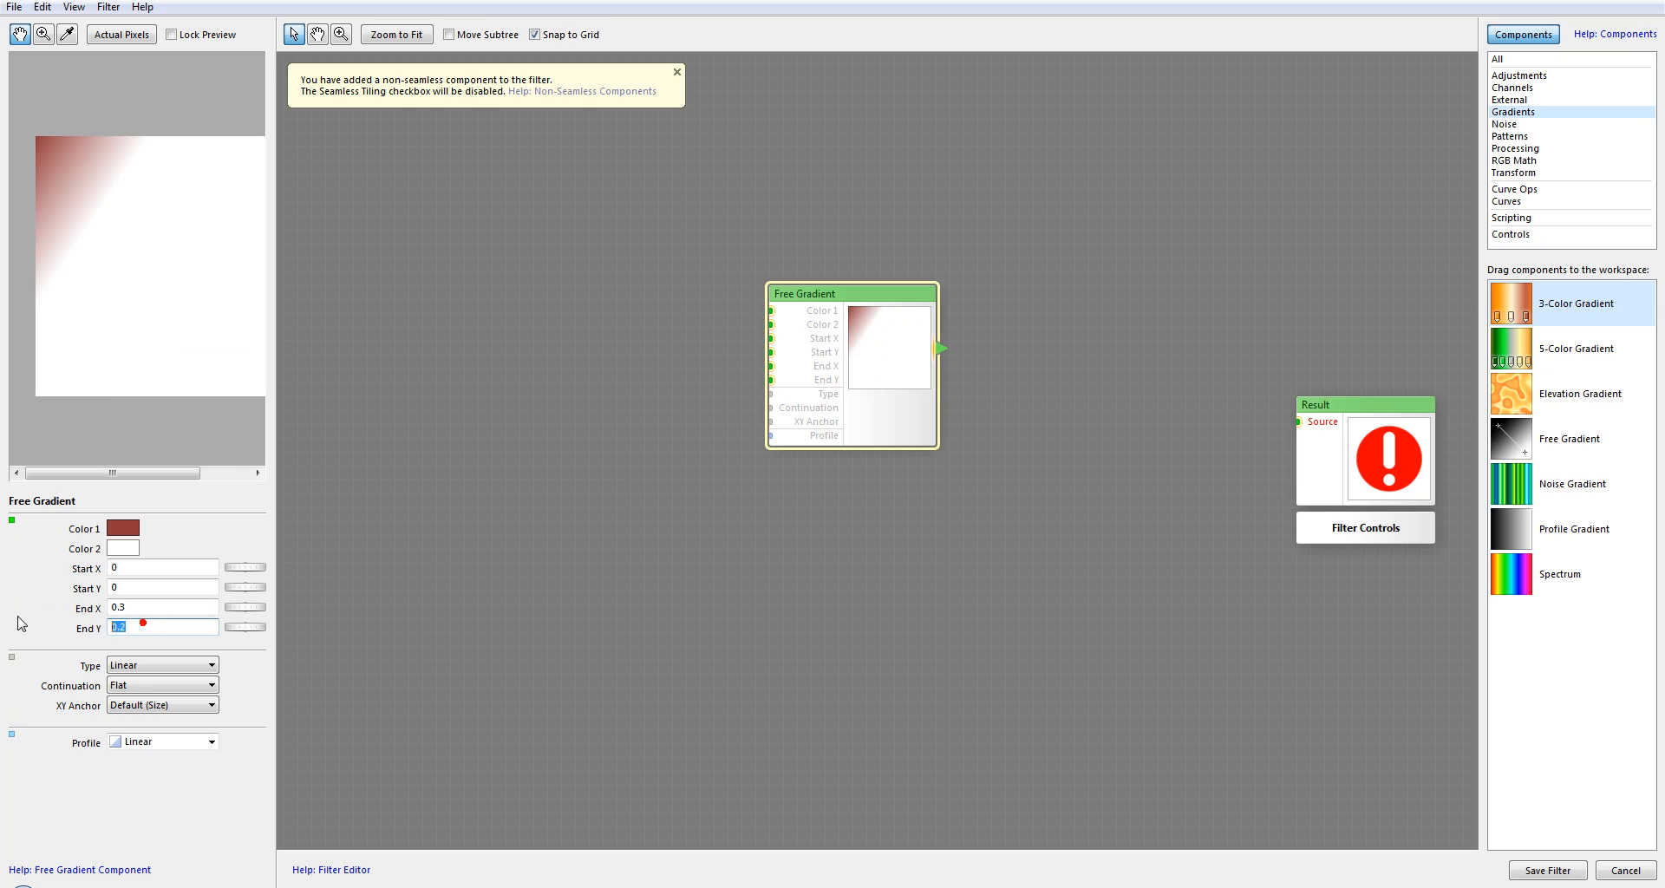
{"action": "type", "text": ".7"}
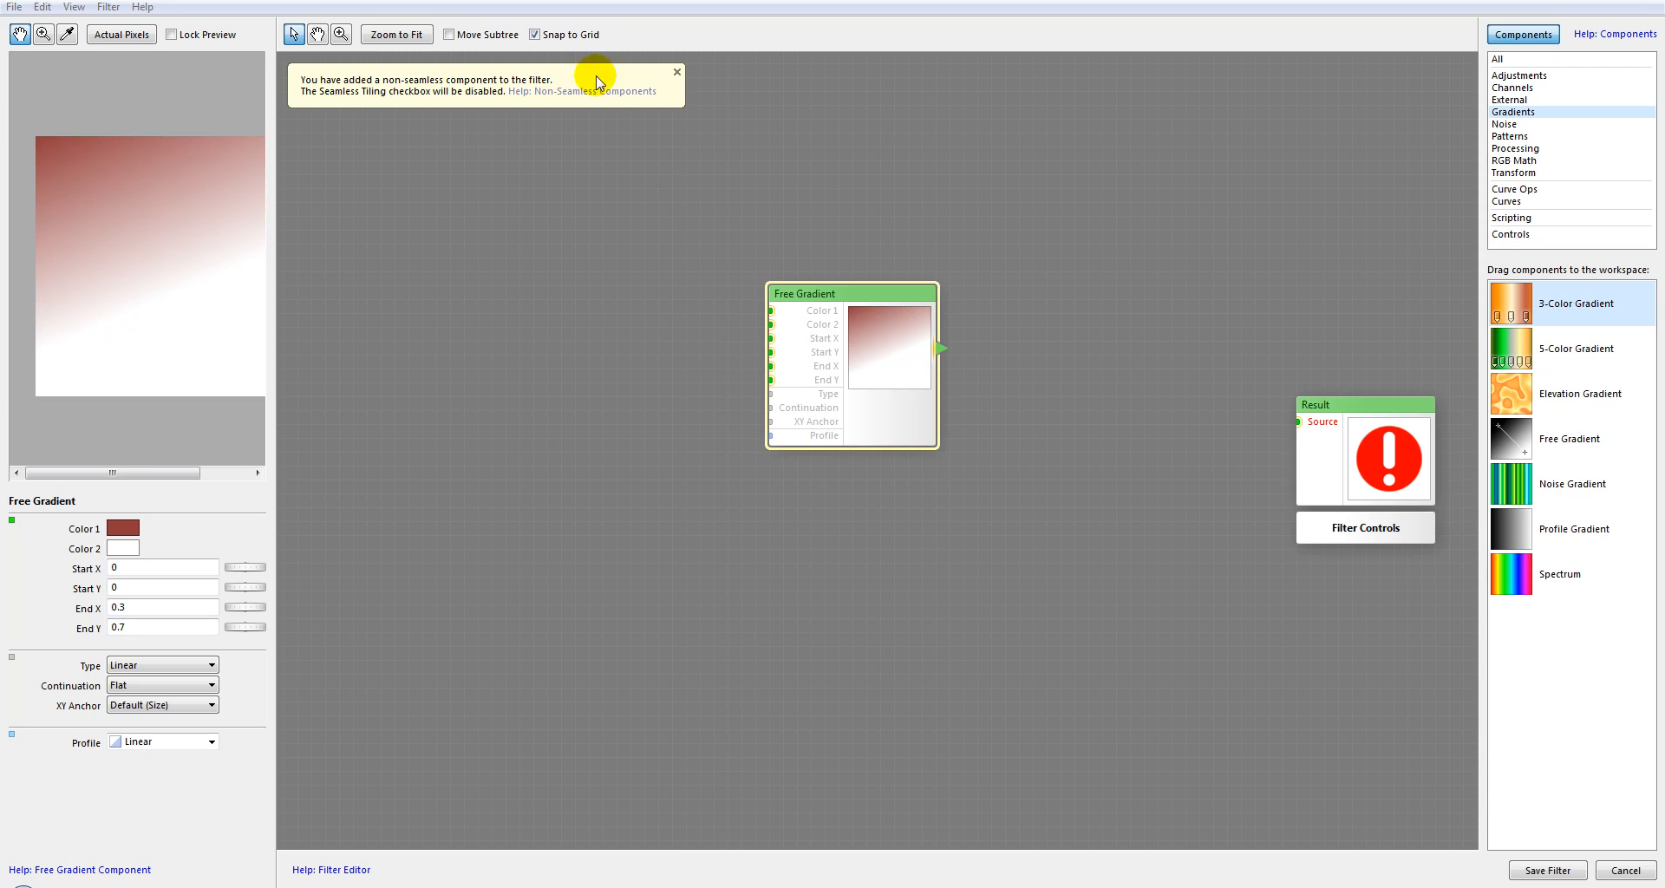
Add a 3-Color Gradient up and to the left of the Free Gradient and connect it to the Start Y and End X inputs.
{"action": "left_click_drag", "start_coordinate": [872, 293], "coordinate": [900, 293]}
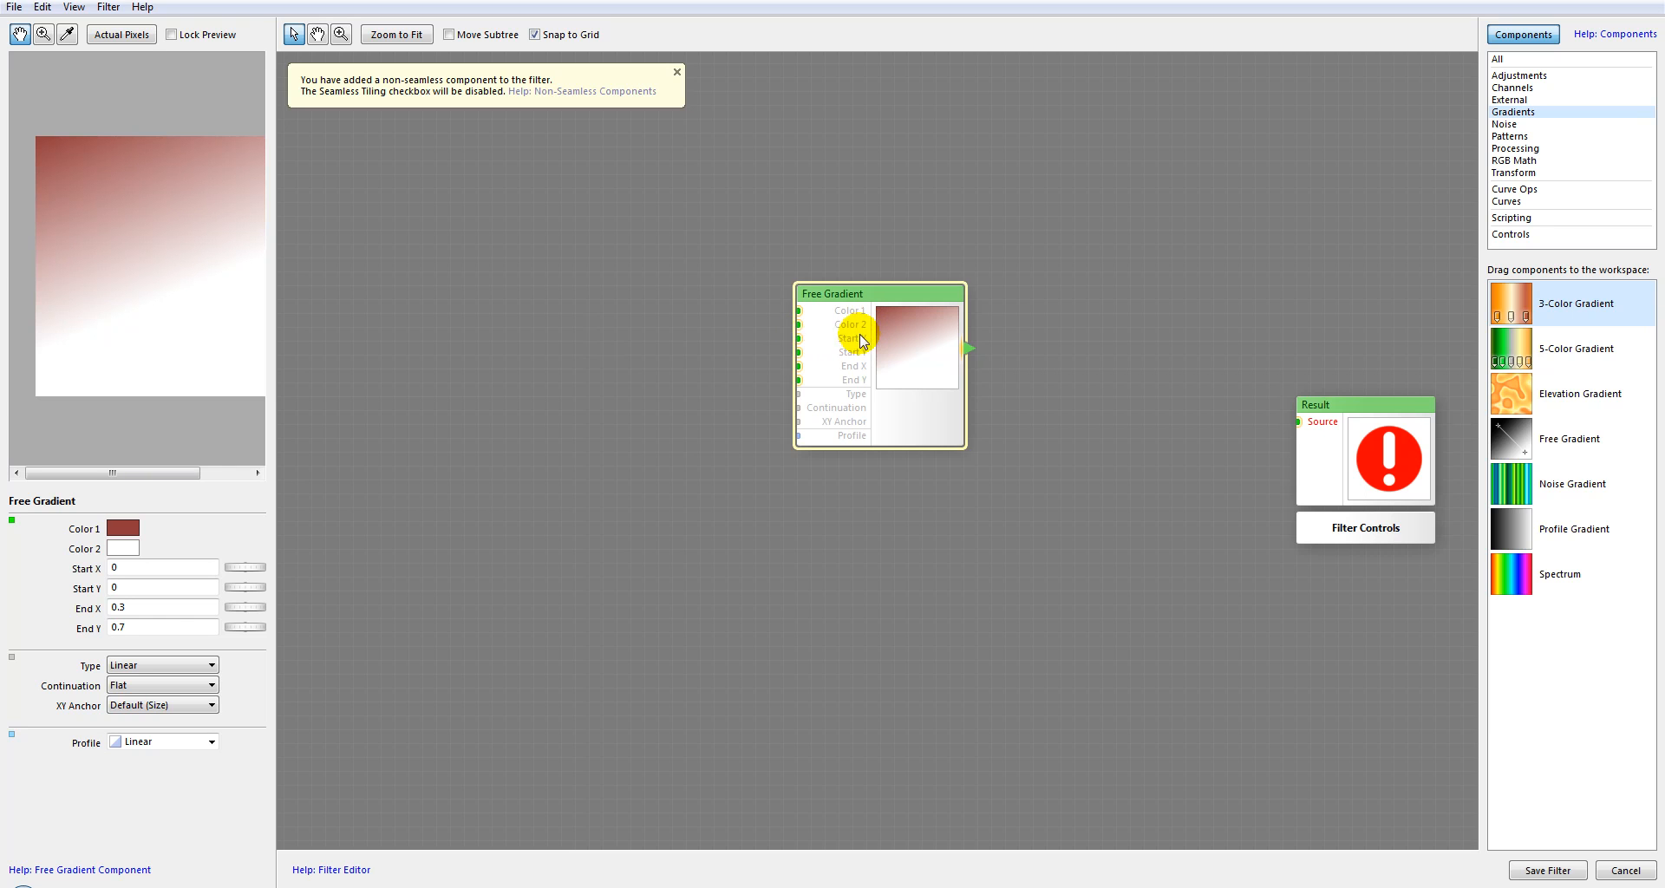
{"action": "left_click", "coordinate": [1522, 381]}
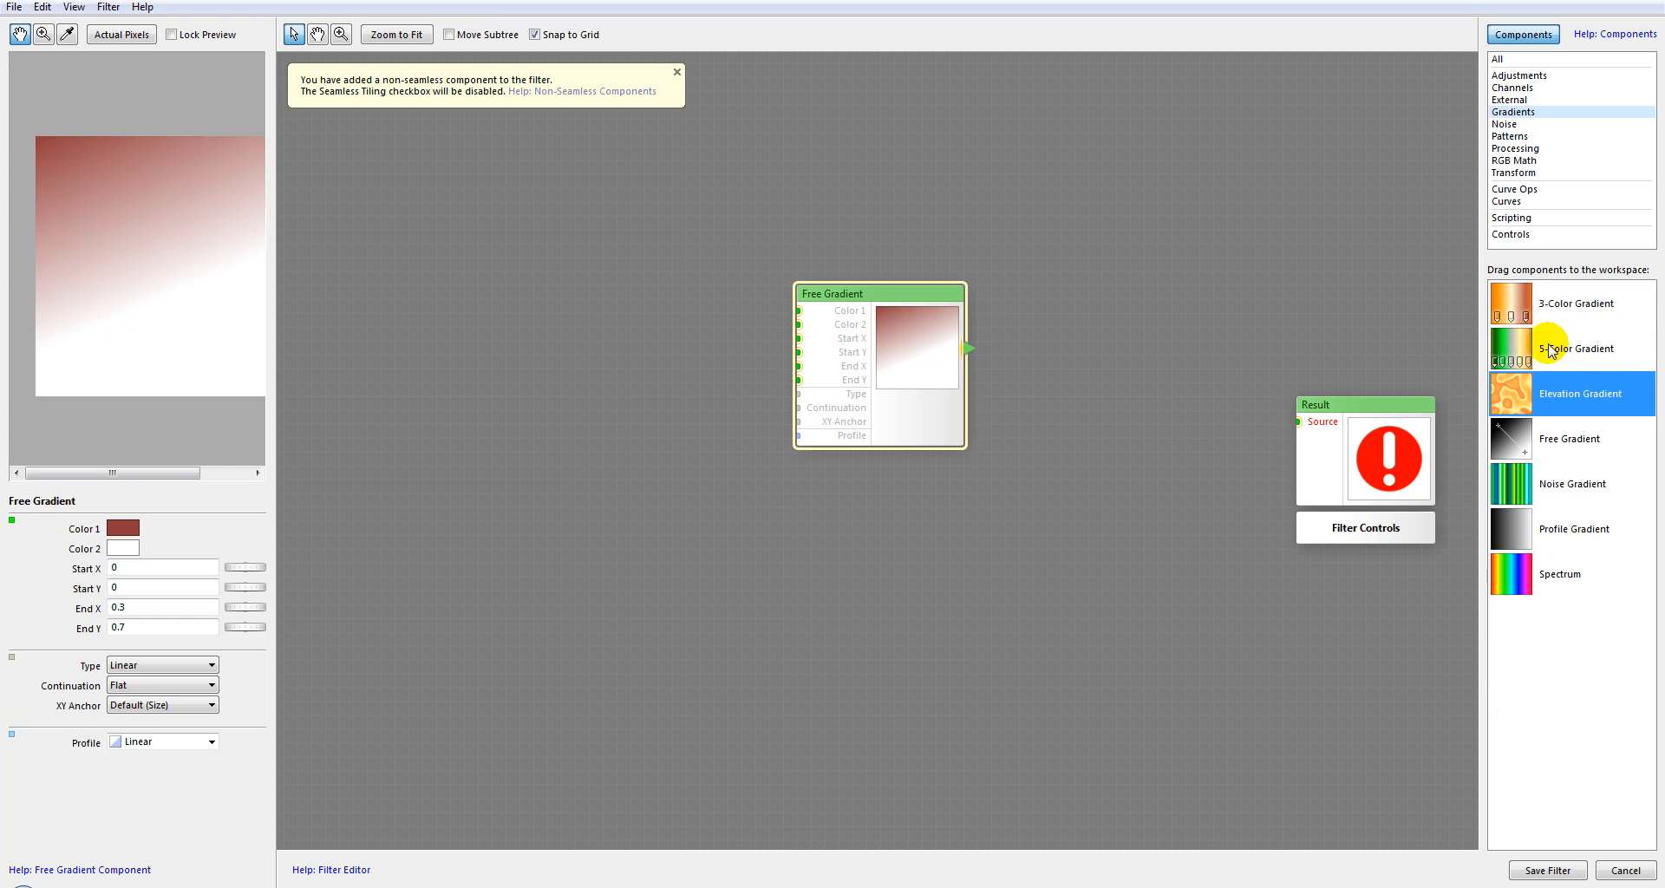
{"action": "left_click_drag", "start_coordinate": [1513, 311], "coordinate": [798, 353]}
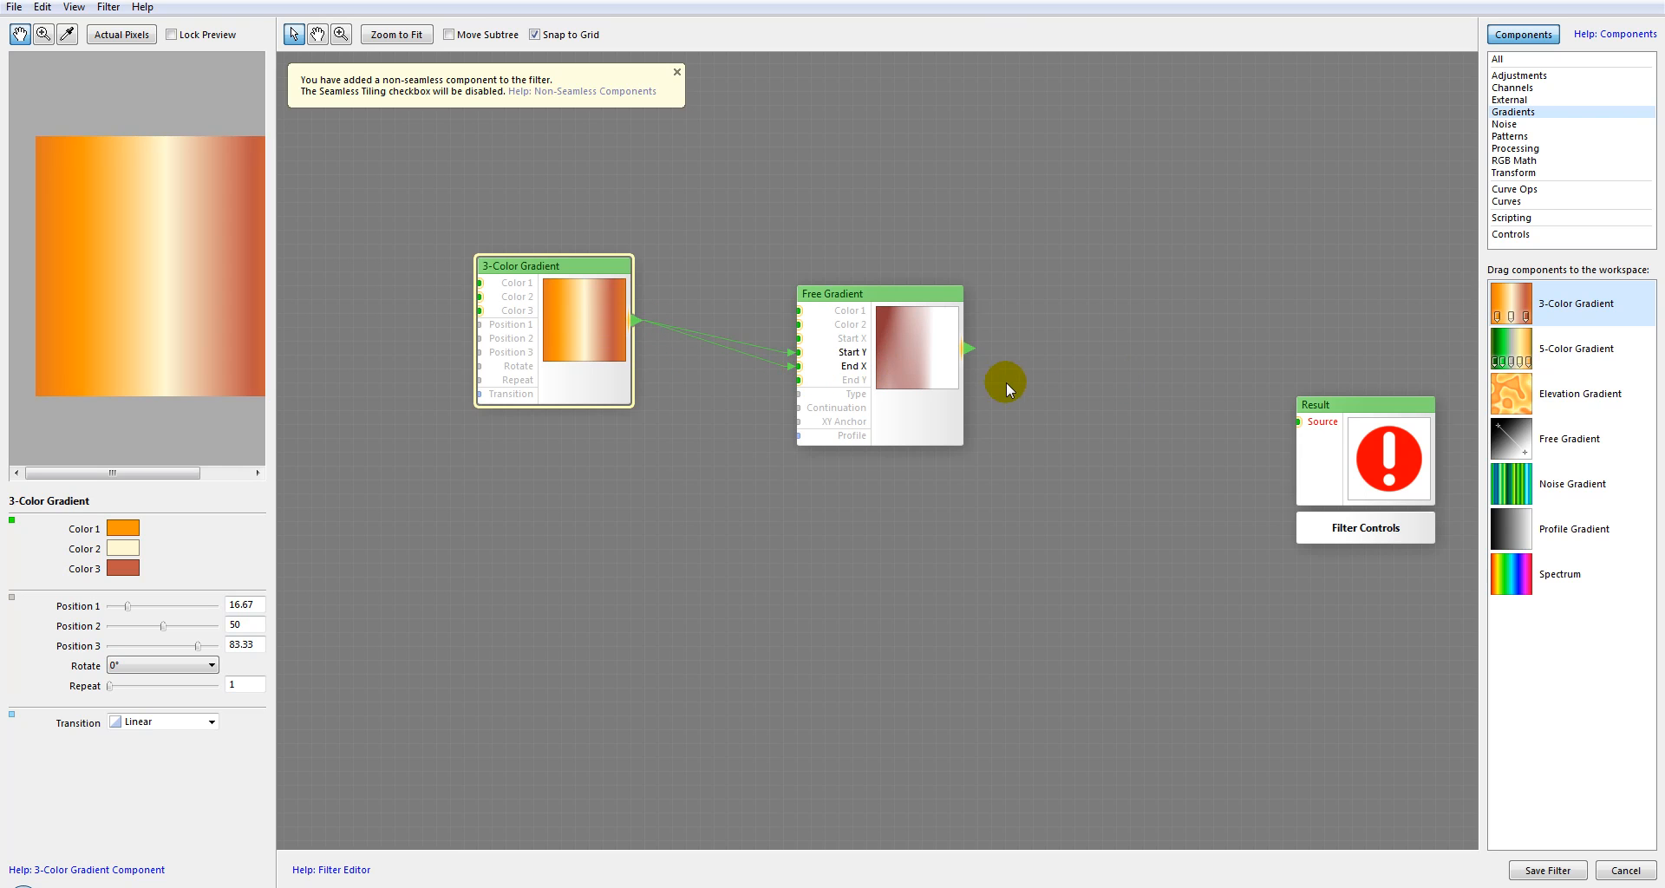
{"action": "left_click_drag", "start_coordinate": [585, 272], "coordinate": [544, 230]}
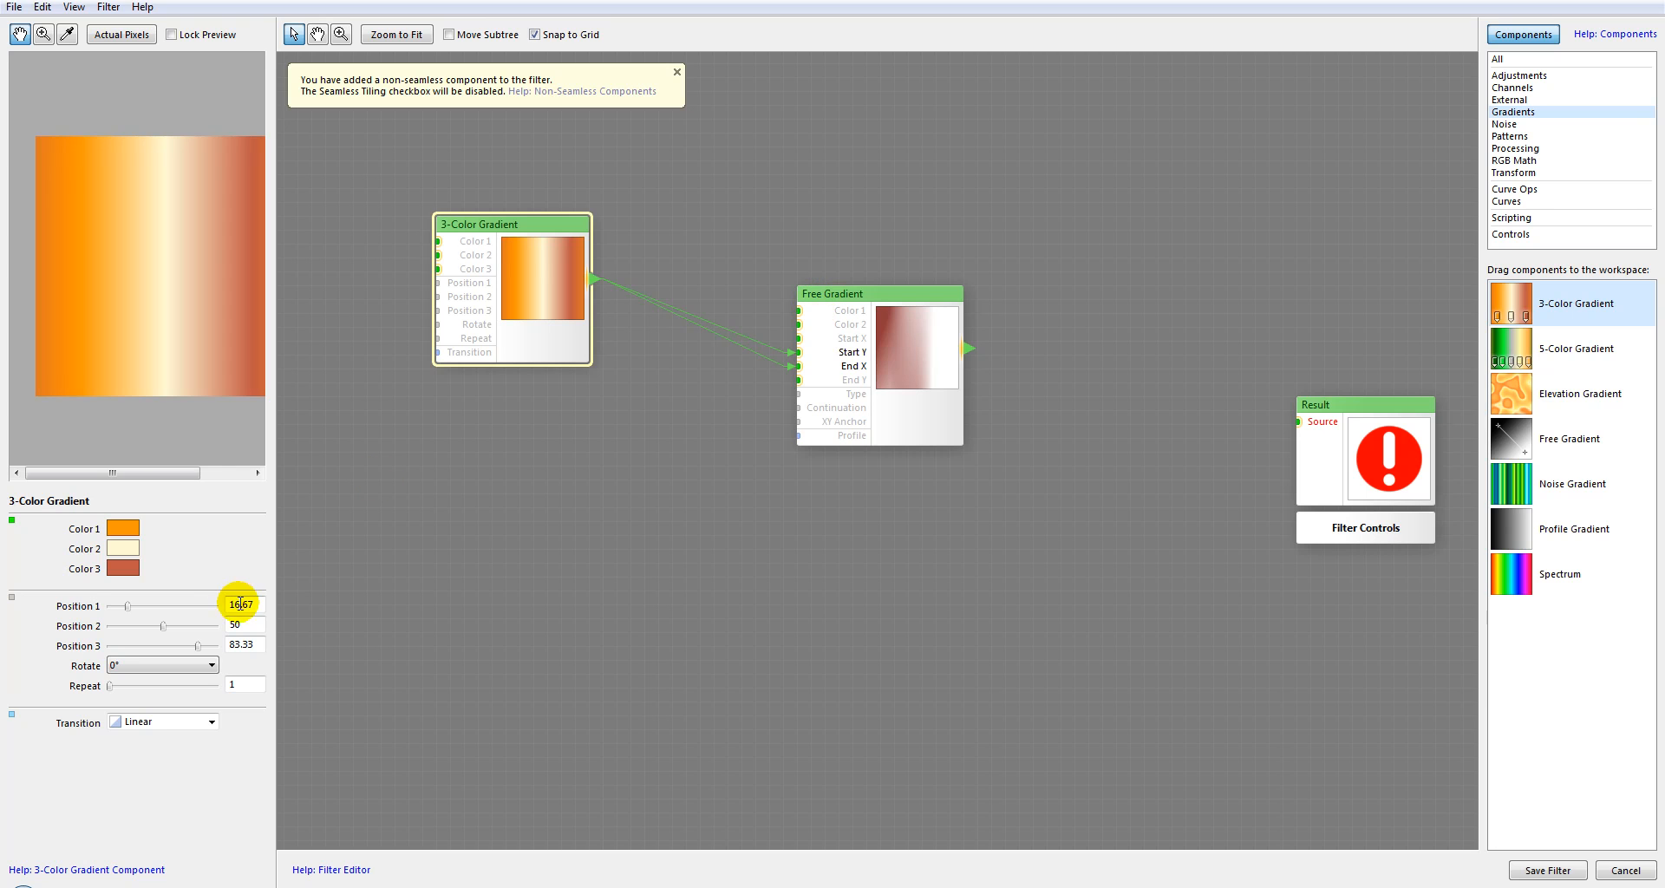
Set the Free Gradient's Type to Radial and disconnect the 3-Color Gradient from its Start Y and End X inputs.
{"action": "left_click", "coordinate": [937, 331]}
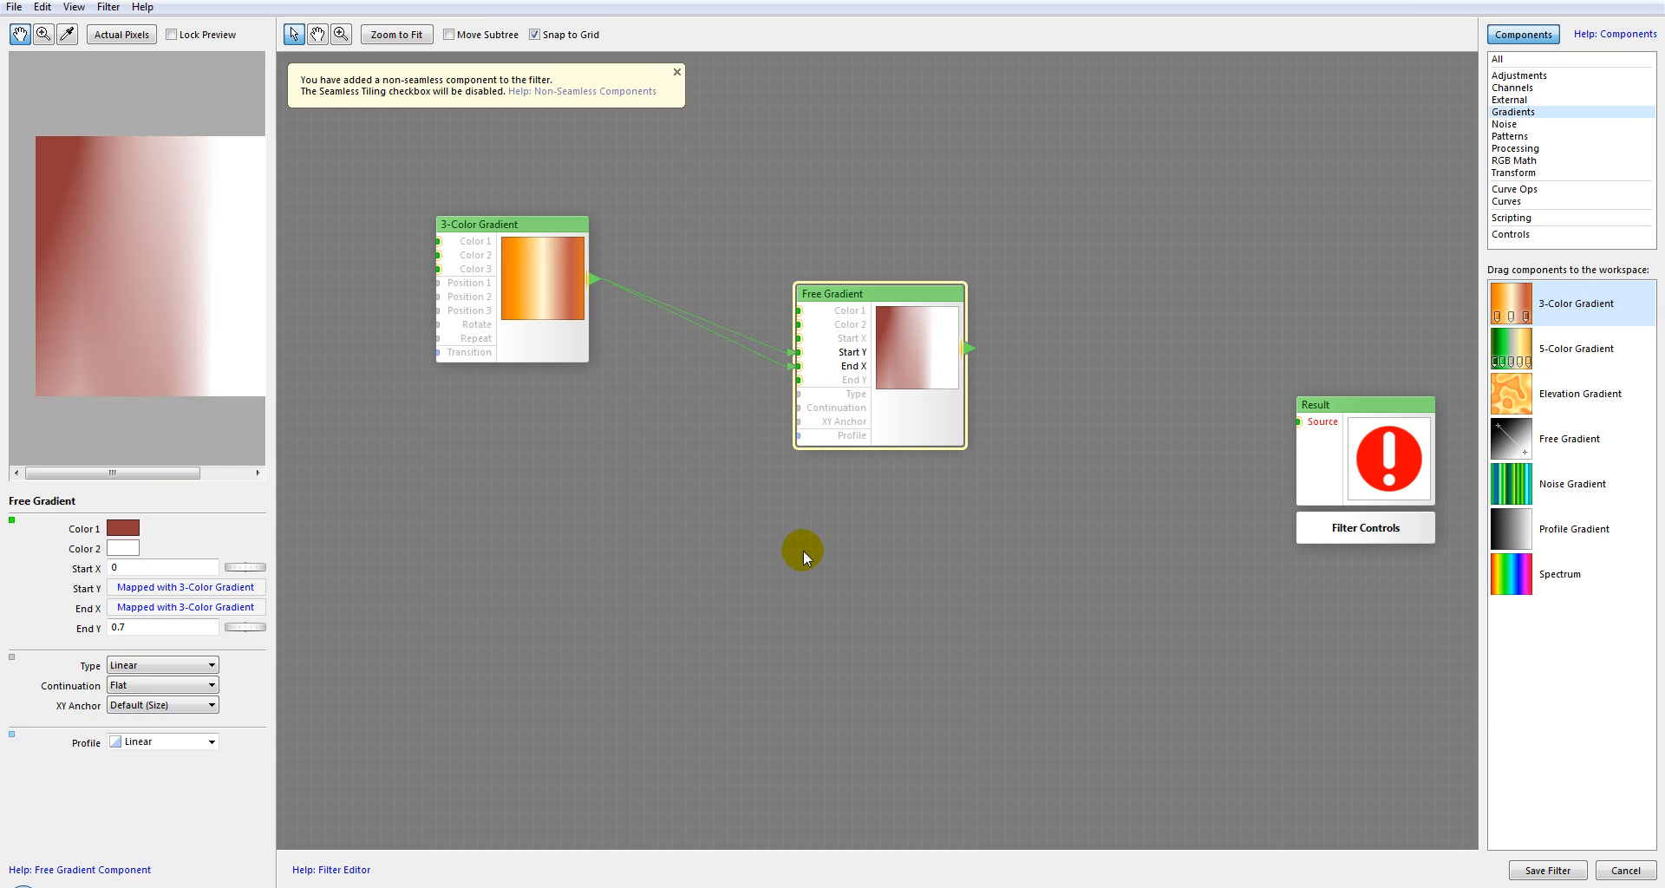
{"action": "left_click", "coordinate": [204, 665]}
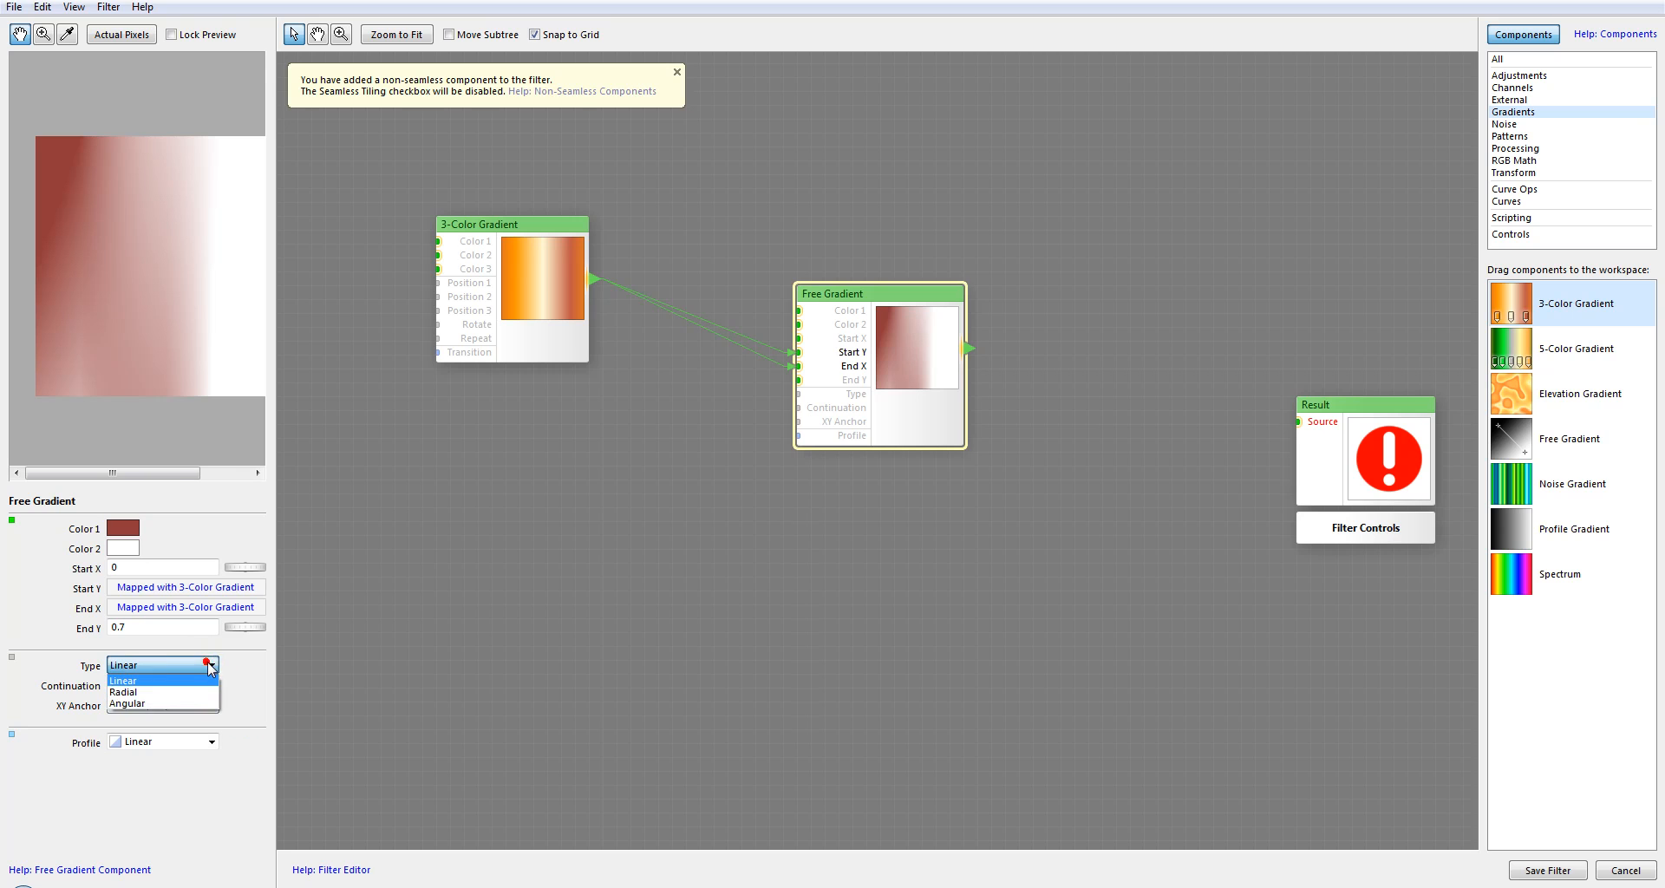
{"action": "left_click", "coordinate": [165, 691]}
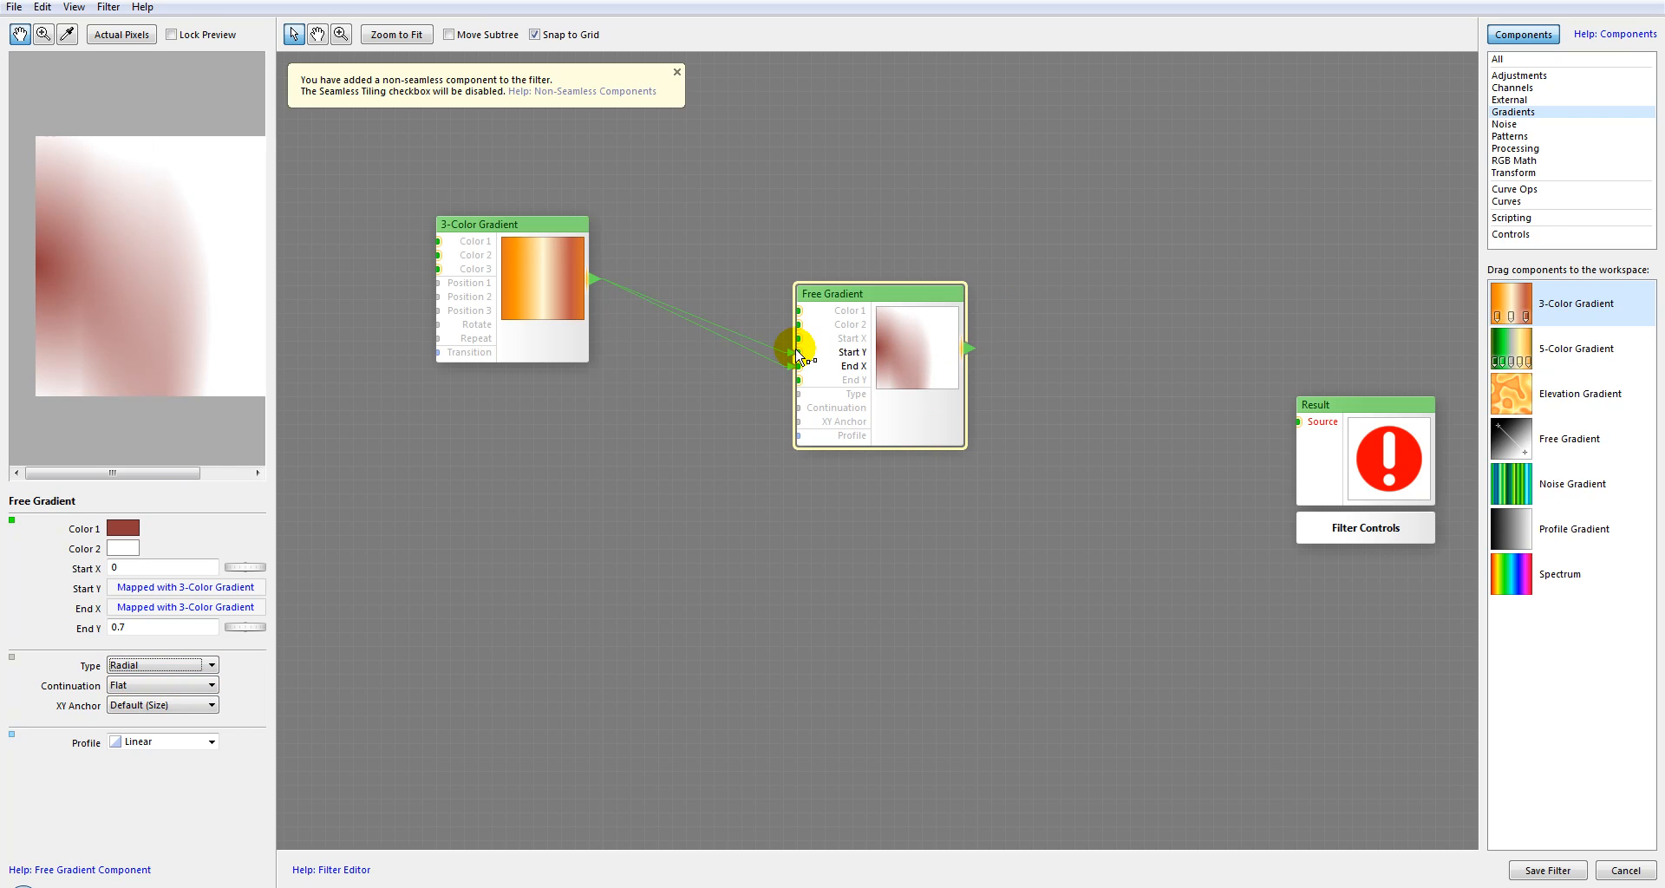
{"action": "mouse_move", "coordinate": [790, 356]}
{"action": "left_mouse_down"}
{"action": "mouse_move", "coordinate": [748, 368]}
{"action": "mouse_move", "coordinate": [789, 368]}
{"action": "left_mouse_up"}
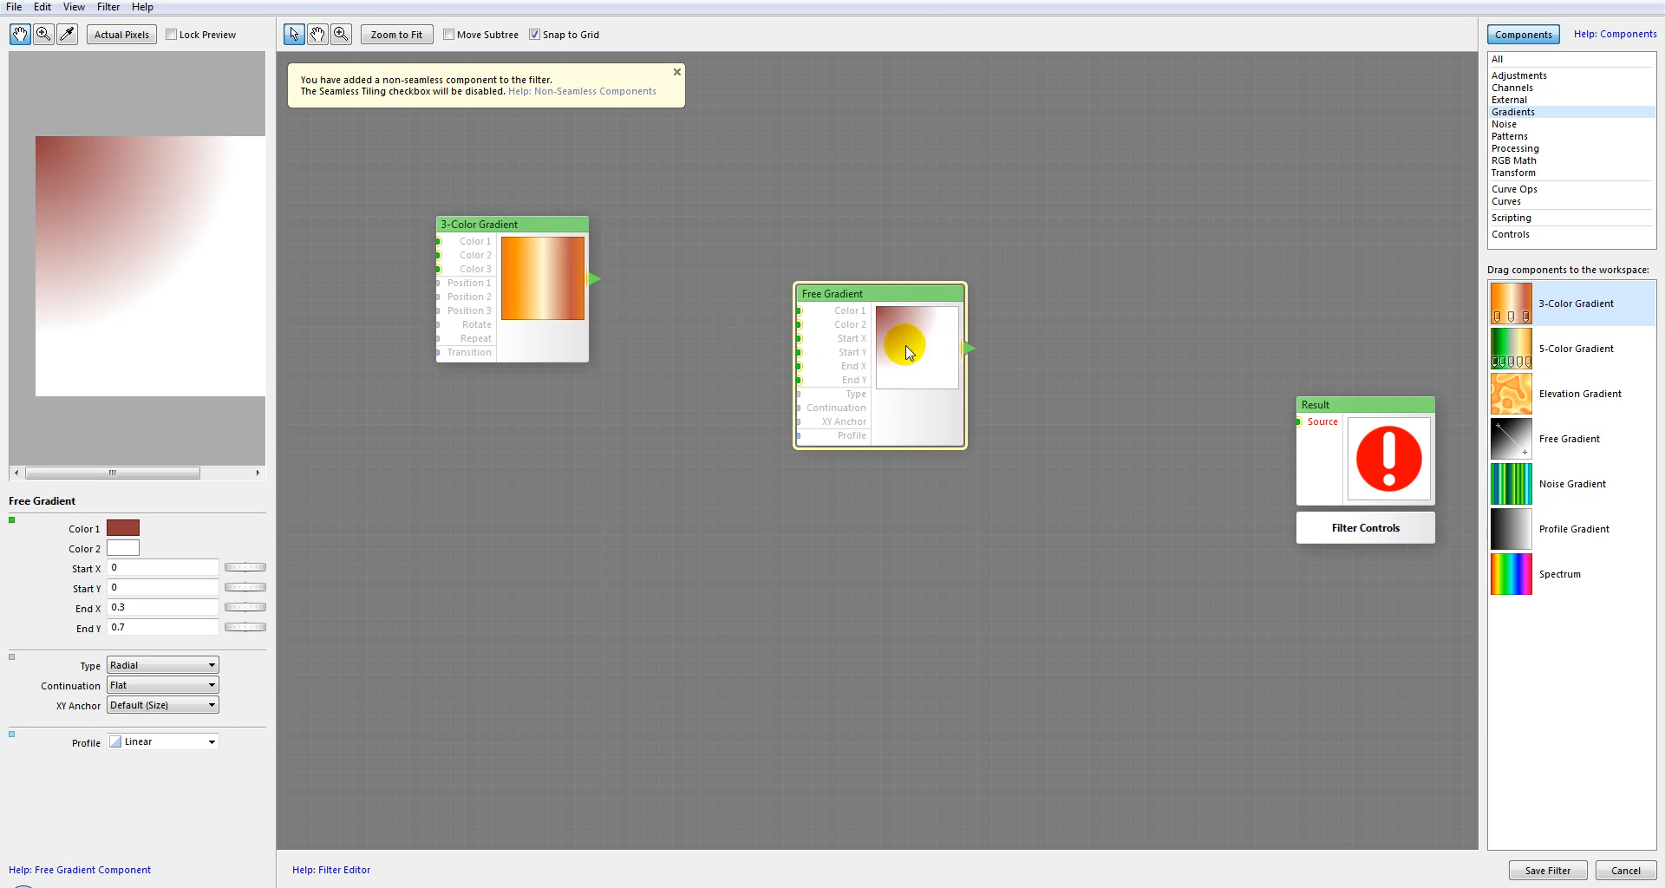
Try the Angular type on the Free Gradient, and set its Type back to Linear.
{"action": "left_click", "coordinate": [208, 664]}
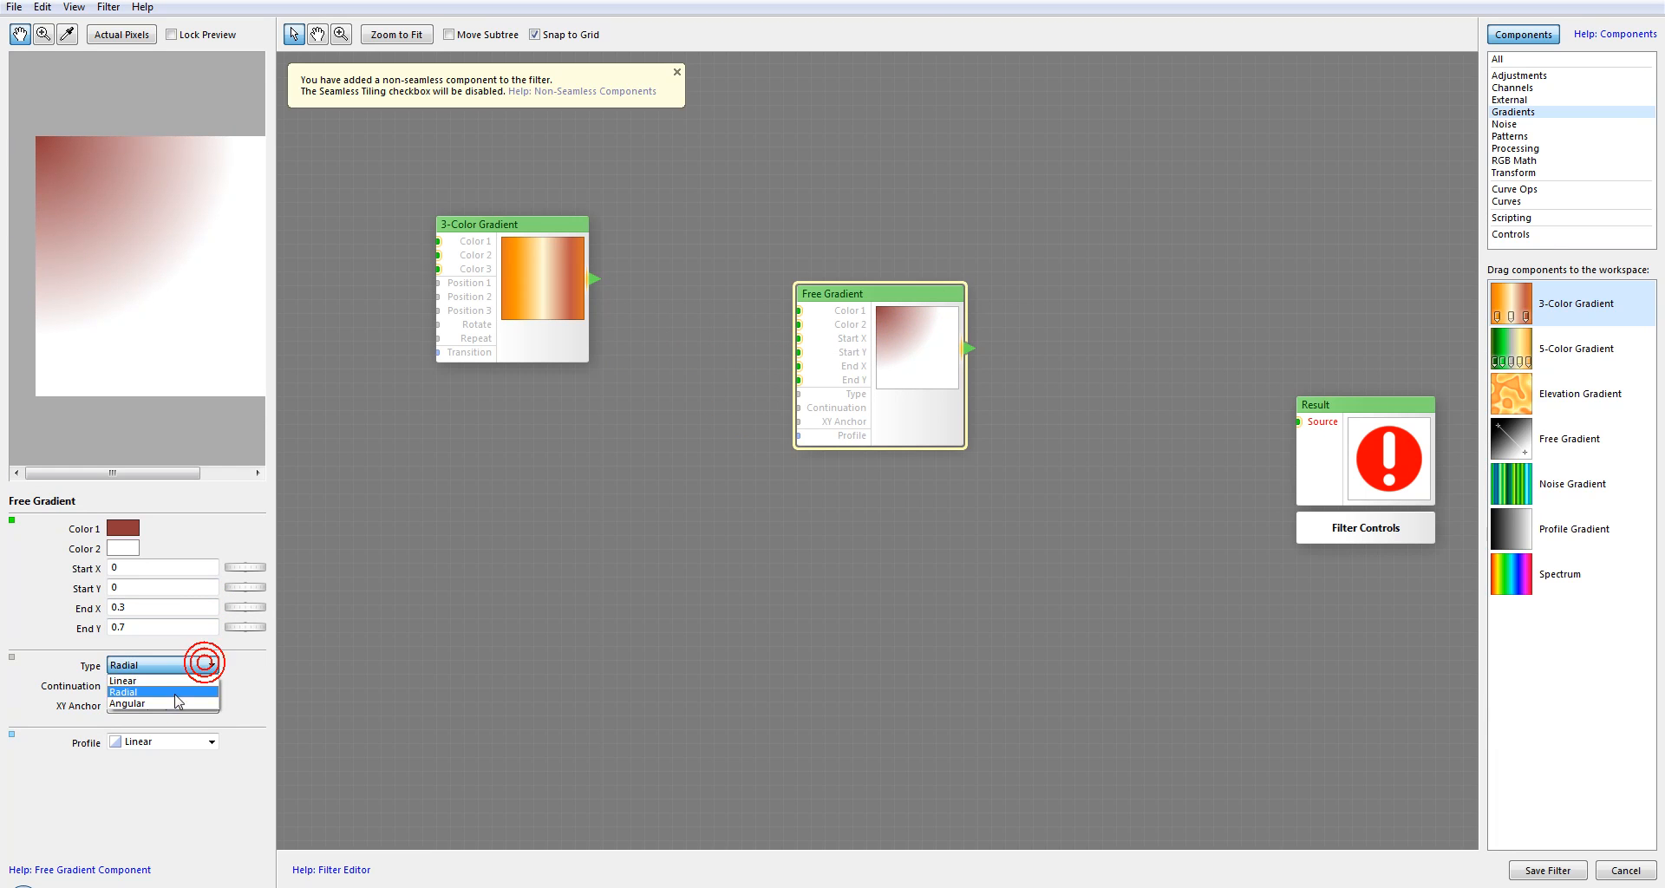
{"action": "left_click", "coordinate": [178, 705]}
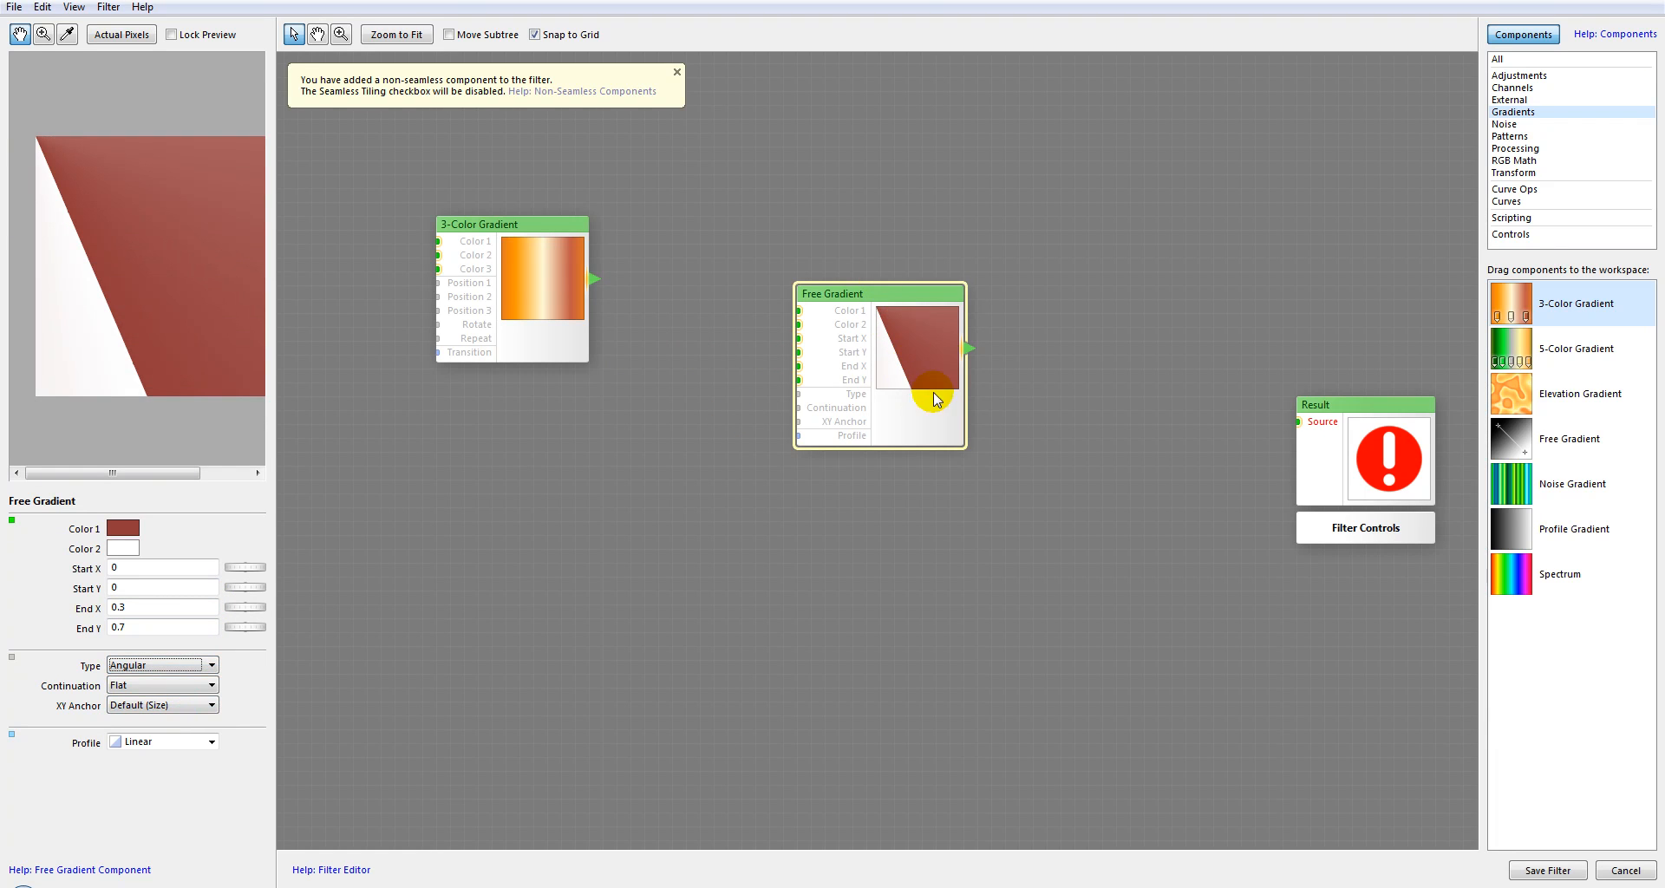
{"action": "left_click", "coordinate": [162, 665]}
{"action": "left_click", "coordinate": [158, 681]}
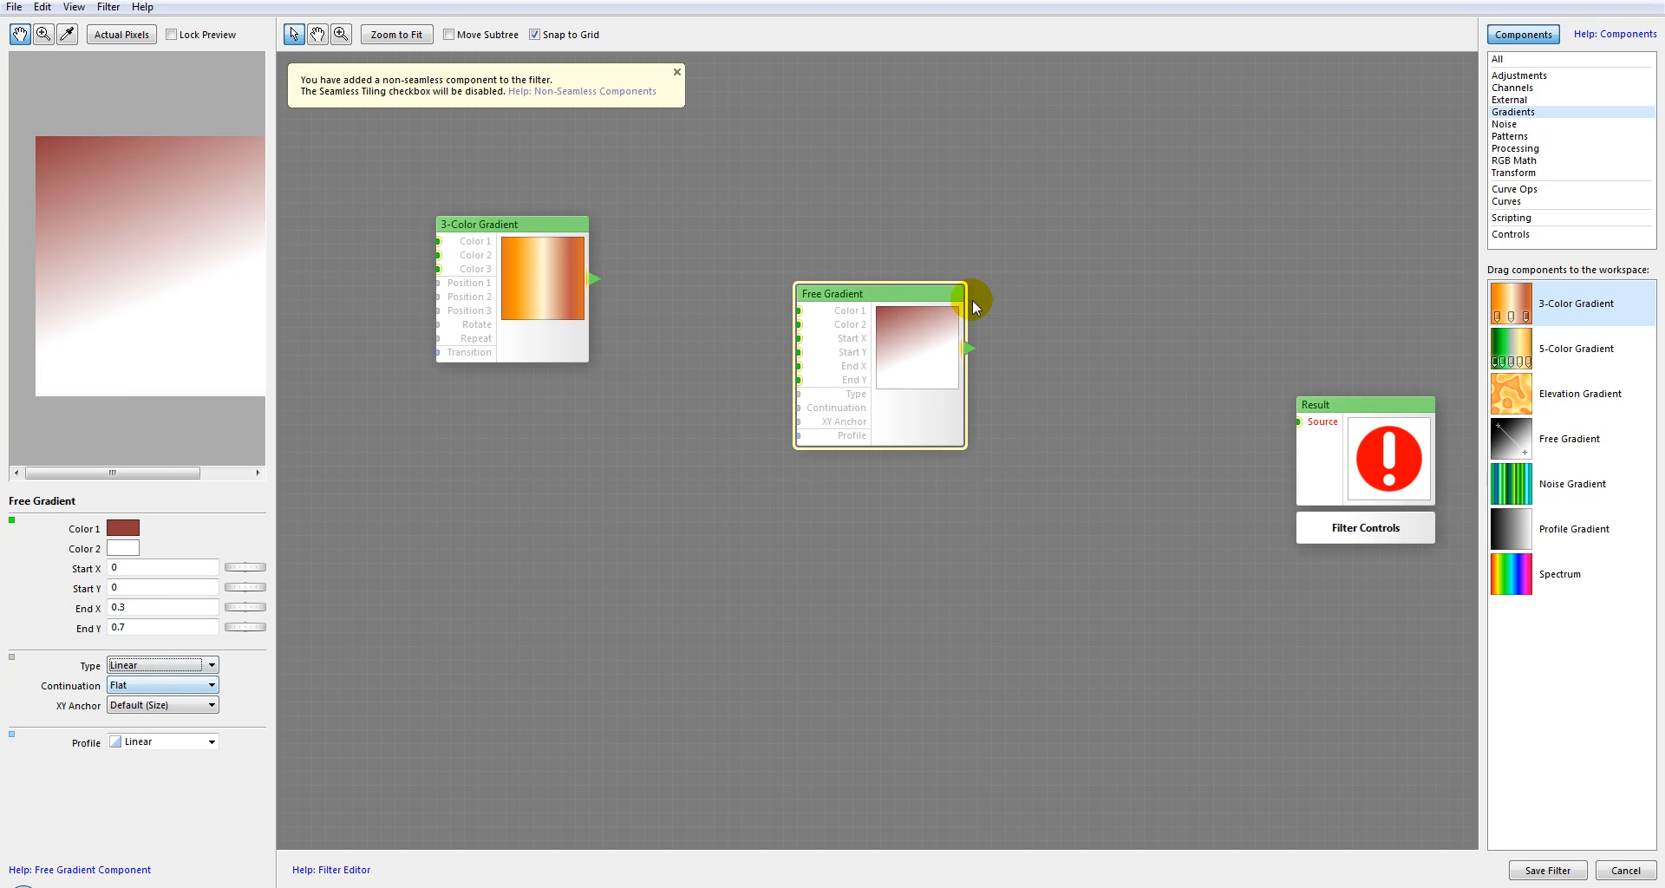
{"action": "left_click", "coordinate": [1169, 451]}
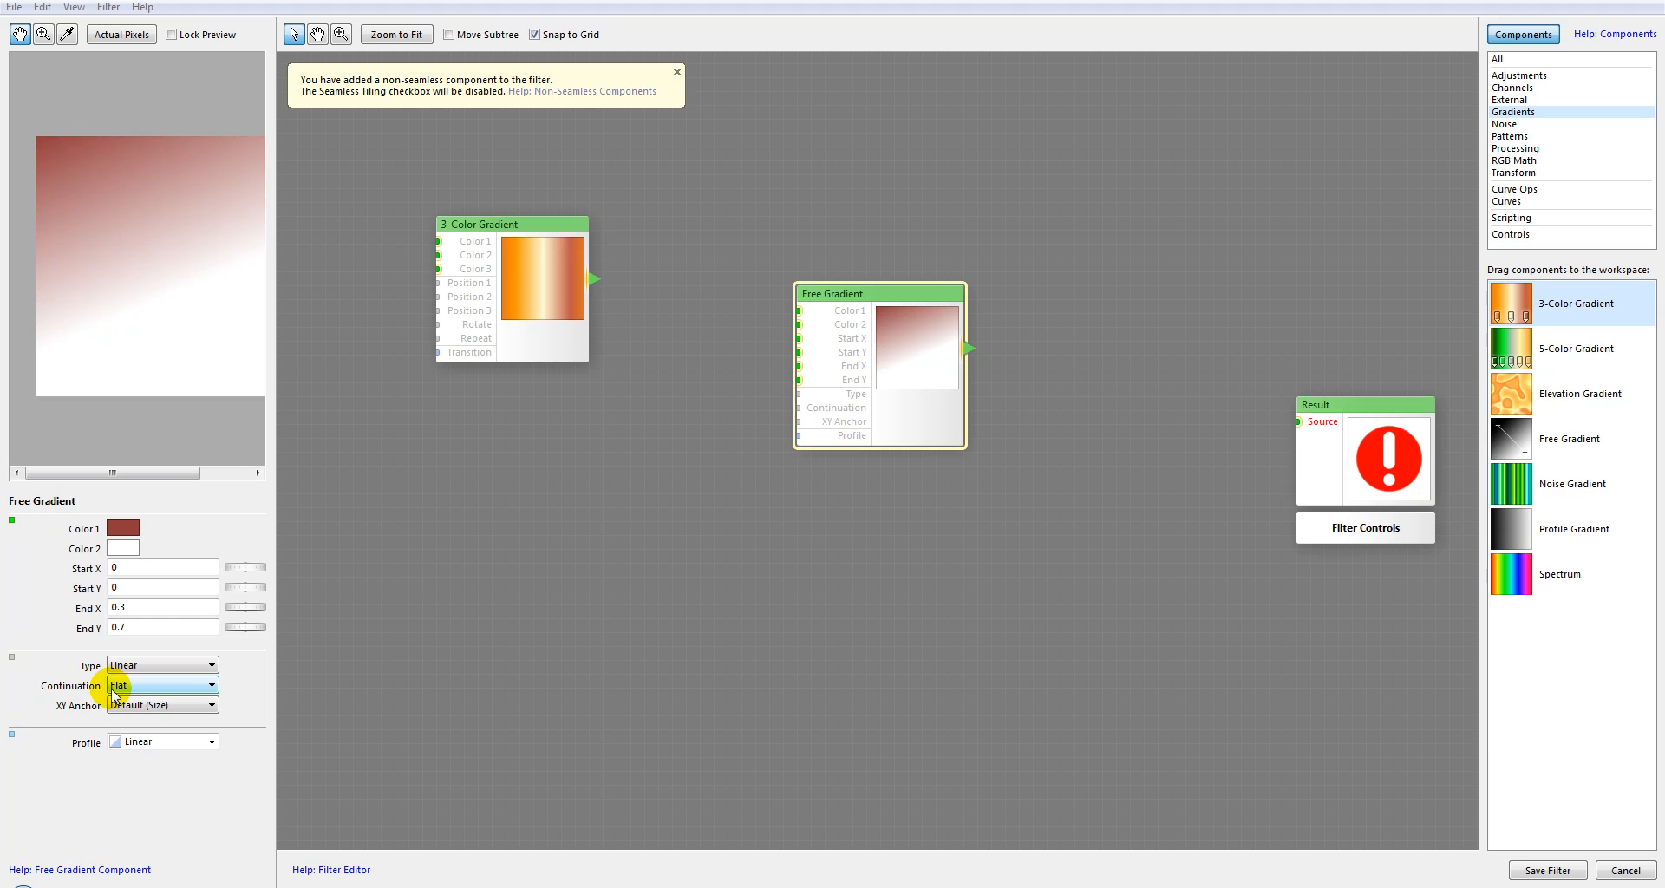
Try the Repeat and Mirror continuations on the Free Gradient, and set Continuation to Relative Repeat.
{"action": "left_click", "coordinate": [160, 689]}
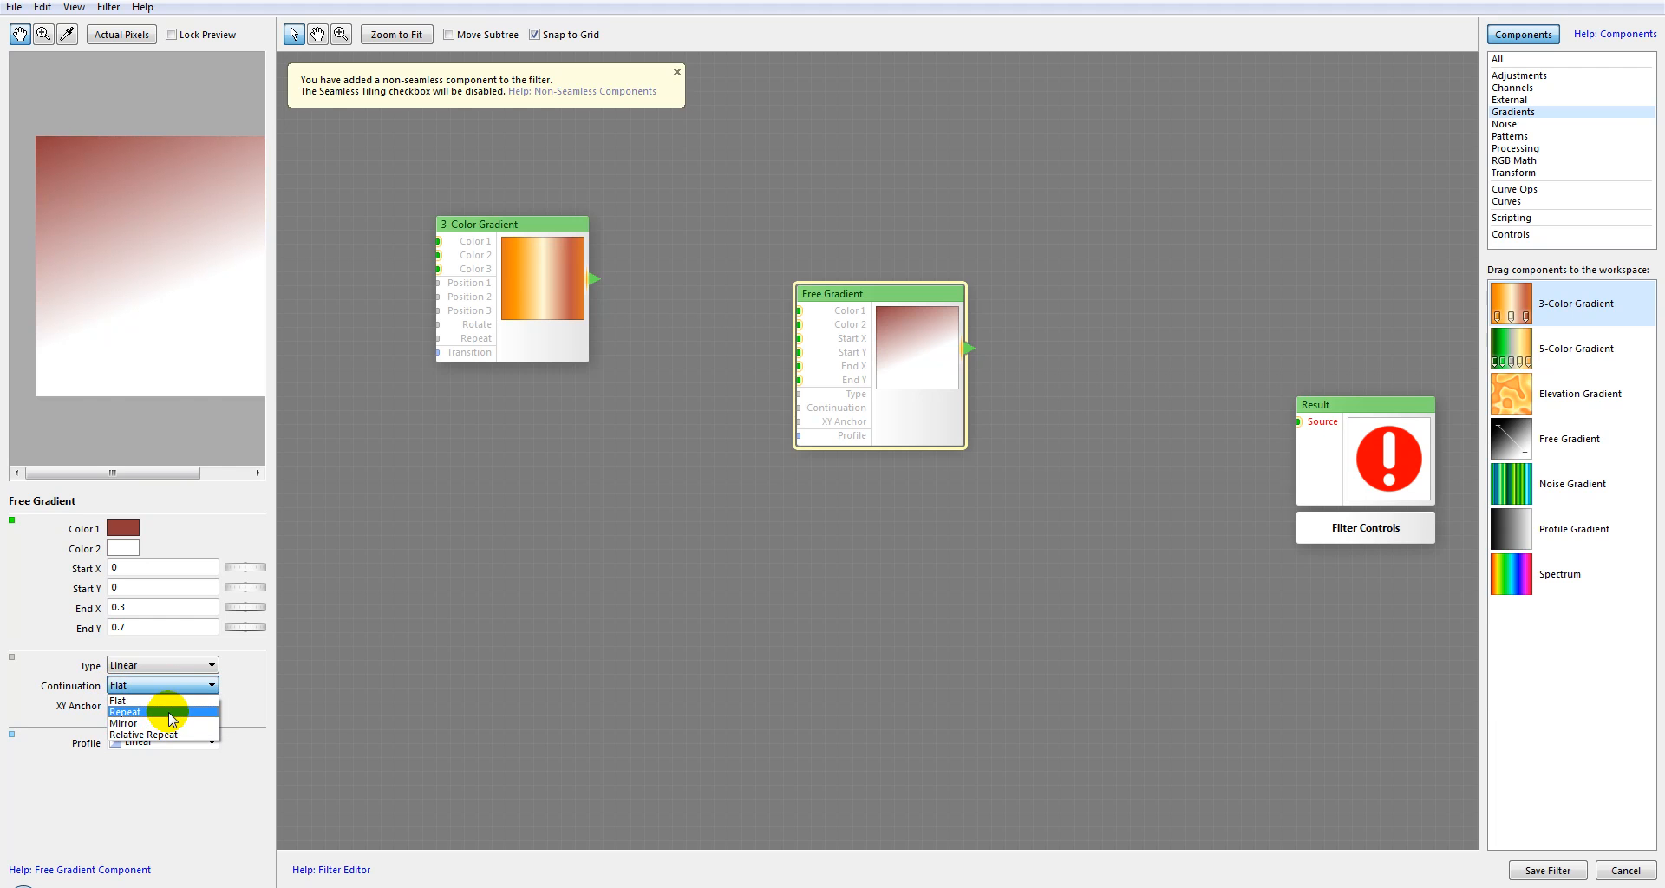
{"action": "left_click", "coordinate": [165, 712]}
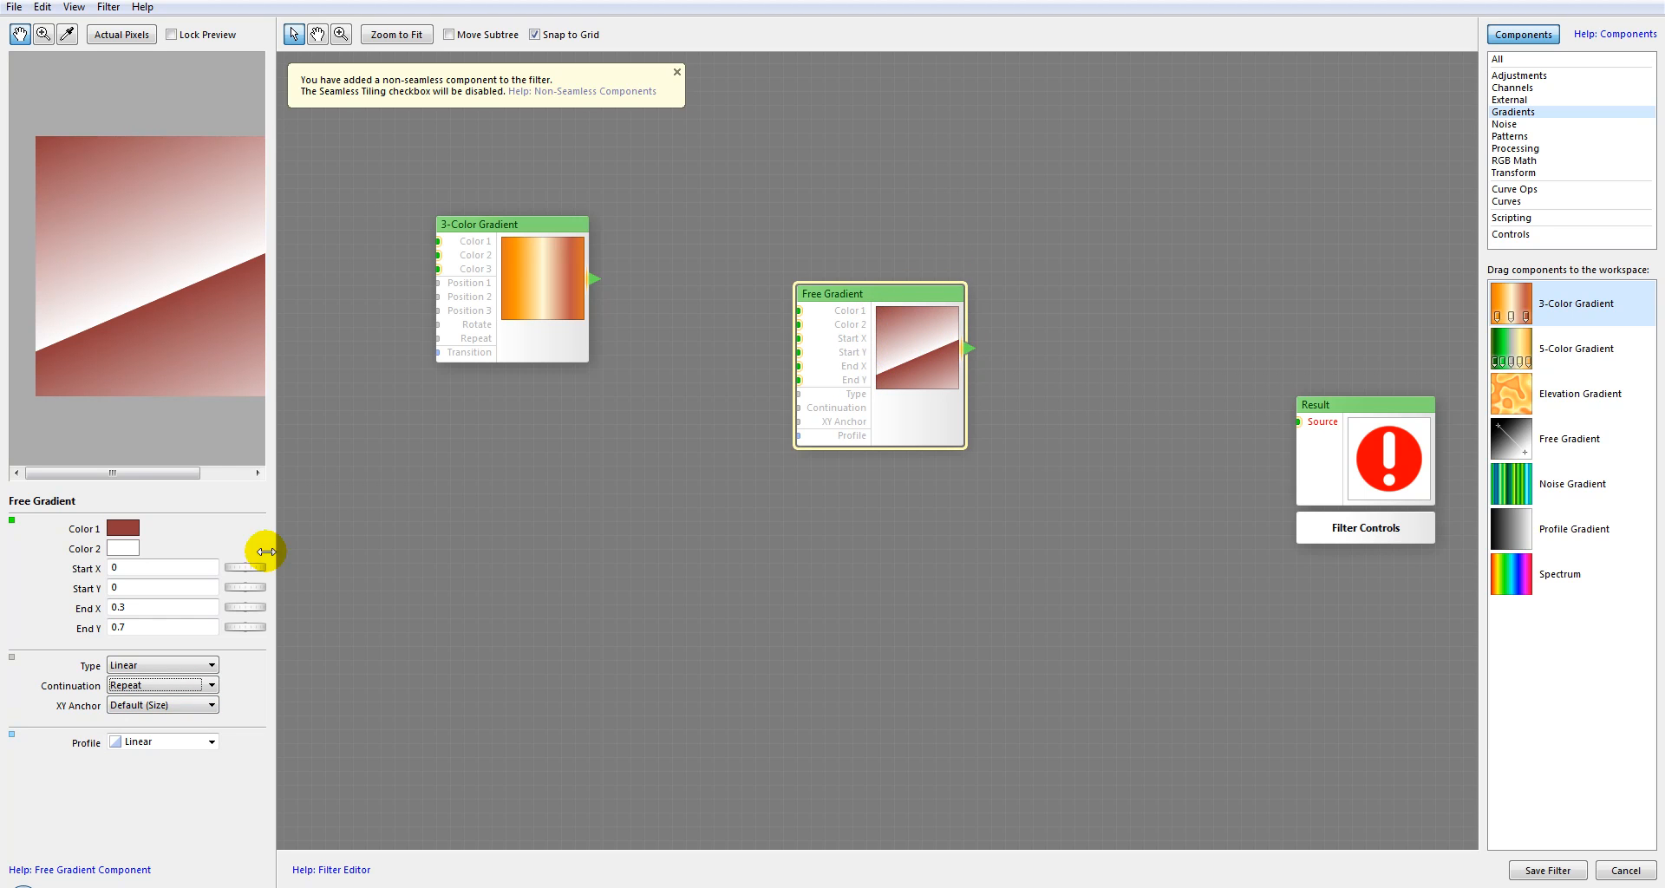
{"action": "left_click", "coordinate": [211, 685]}
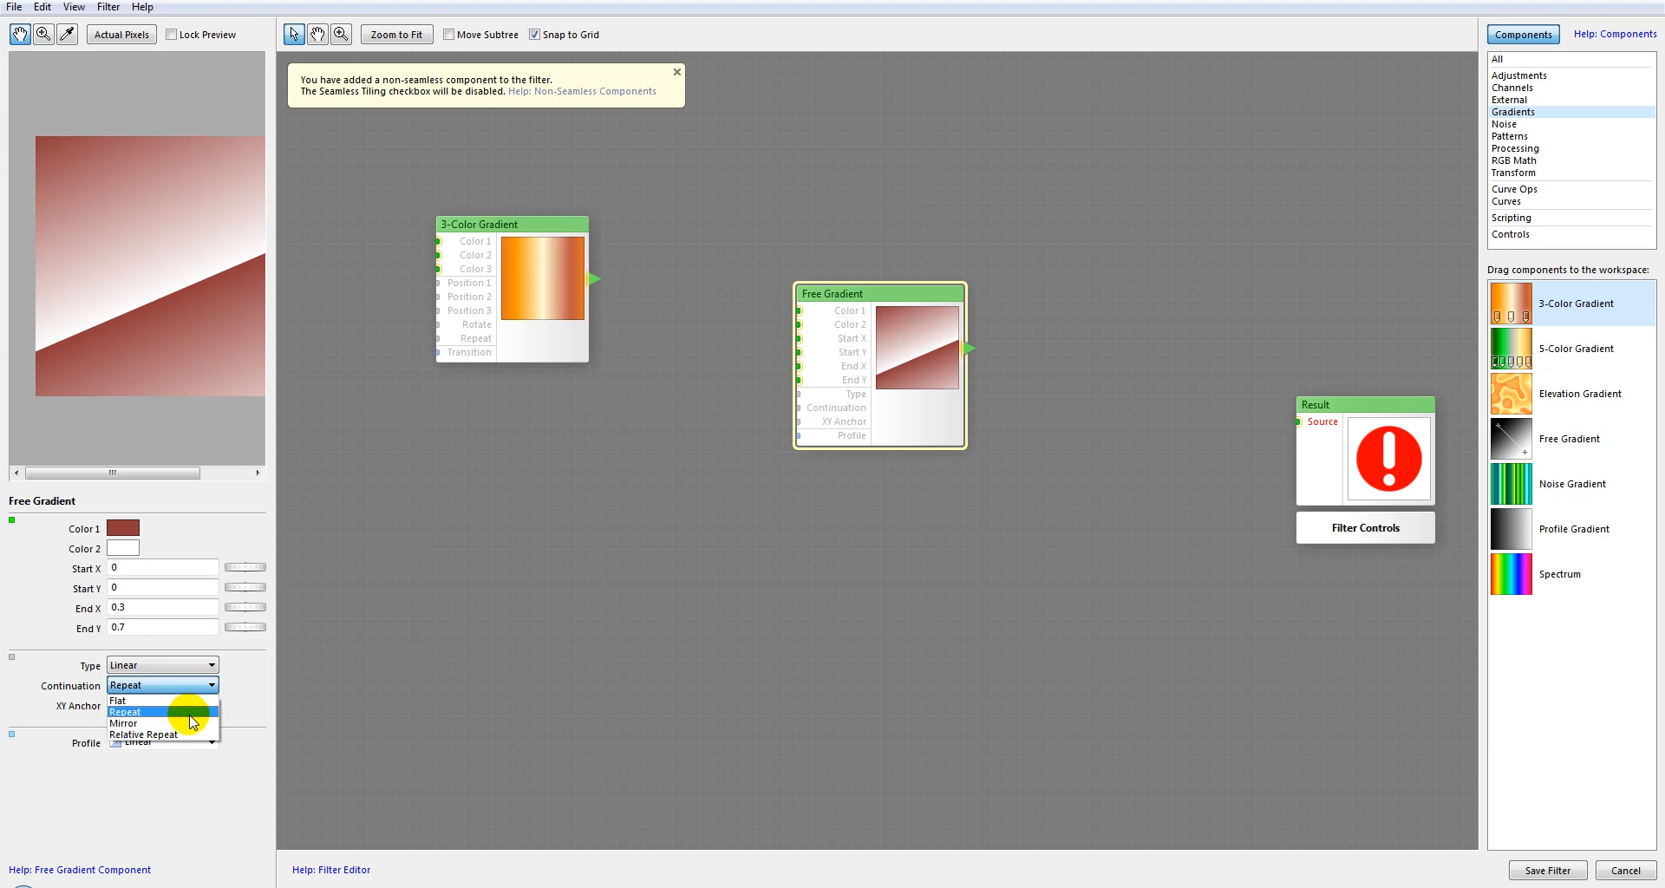
{"action": "left_click", "coordinate": [190, 723]}
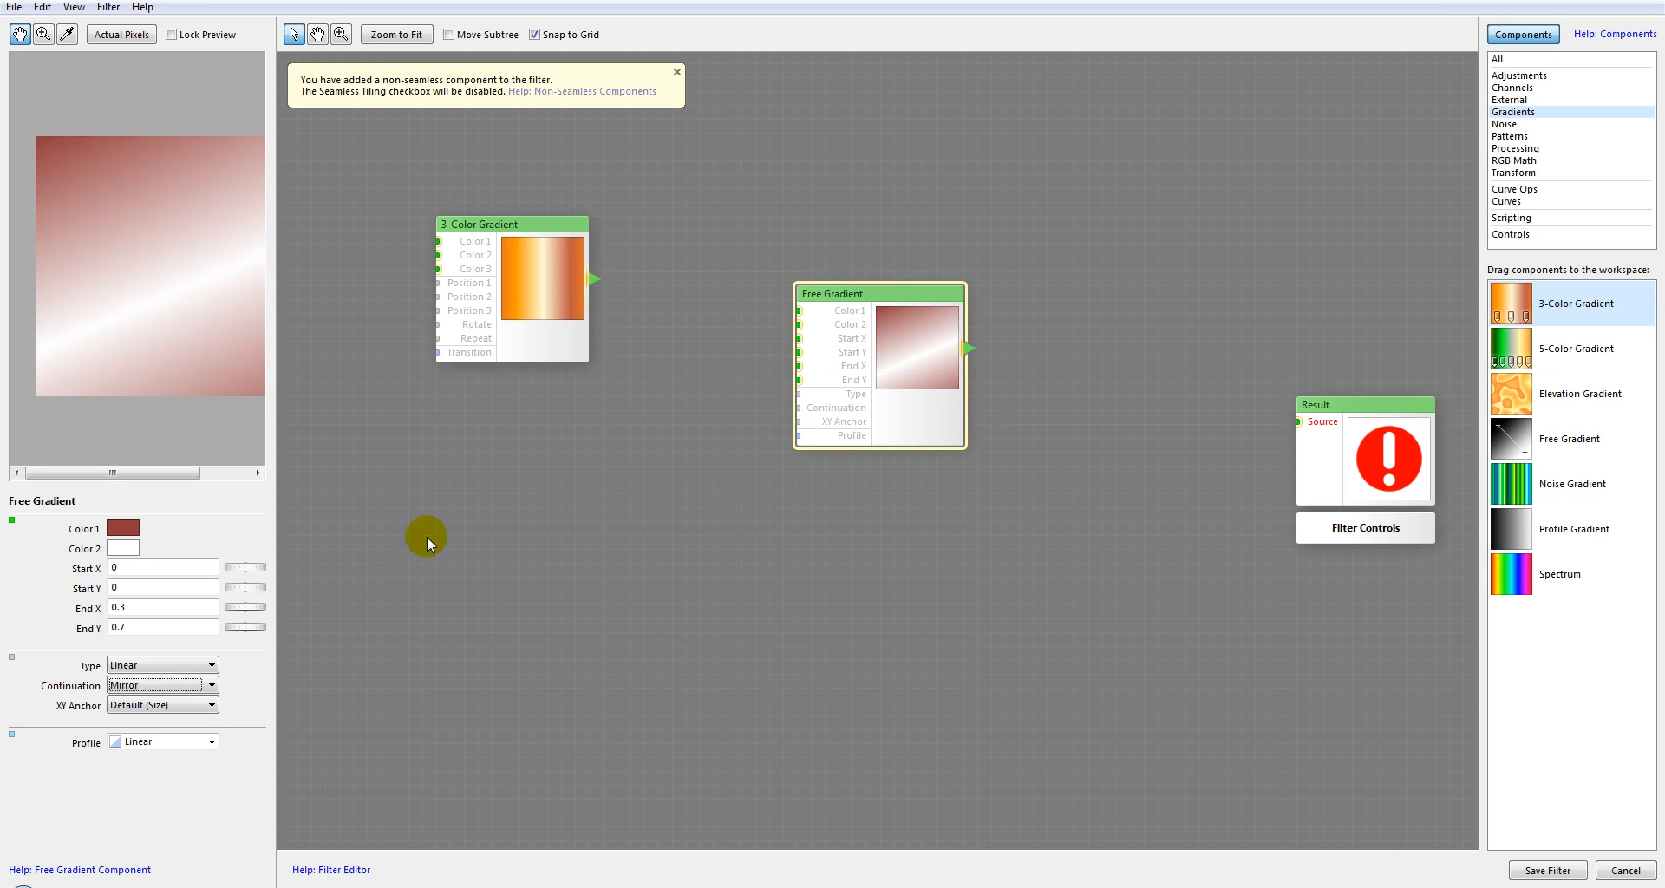
{"action": "left_click", "coordinate": [199, 685]}
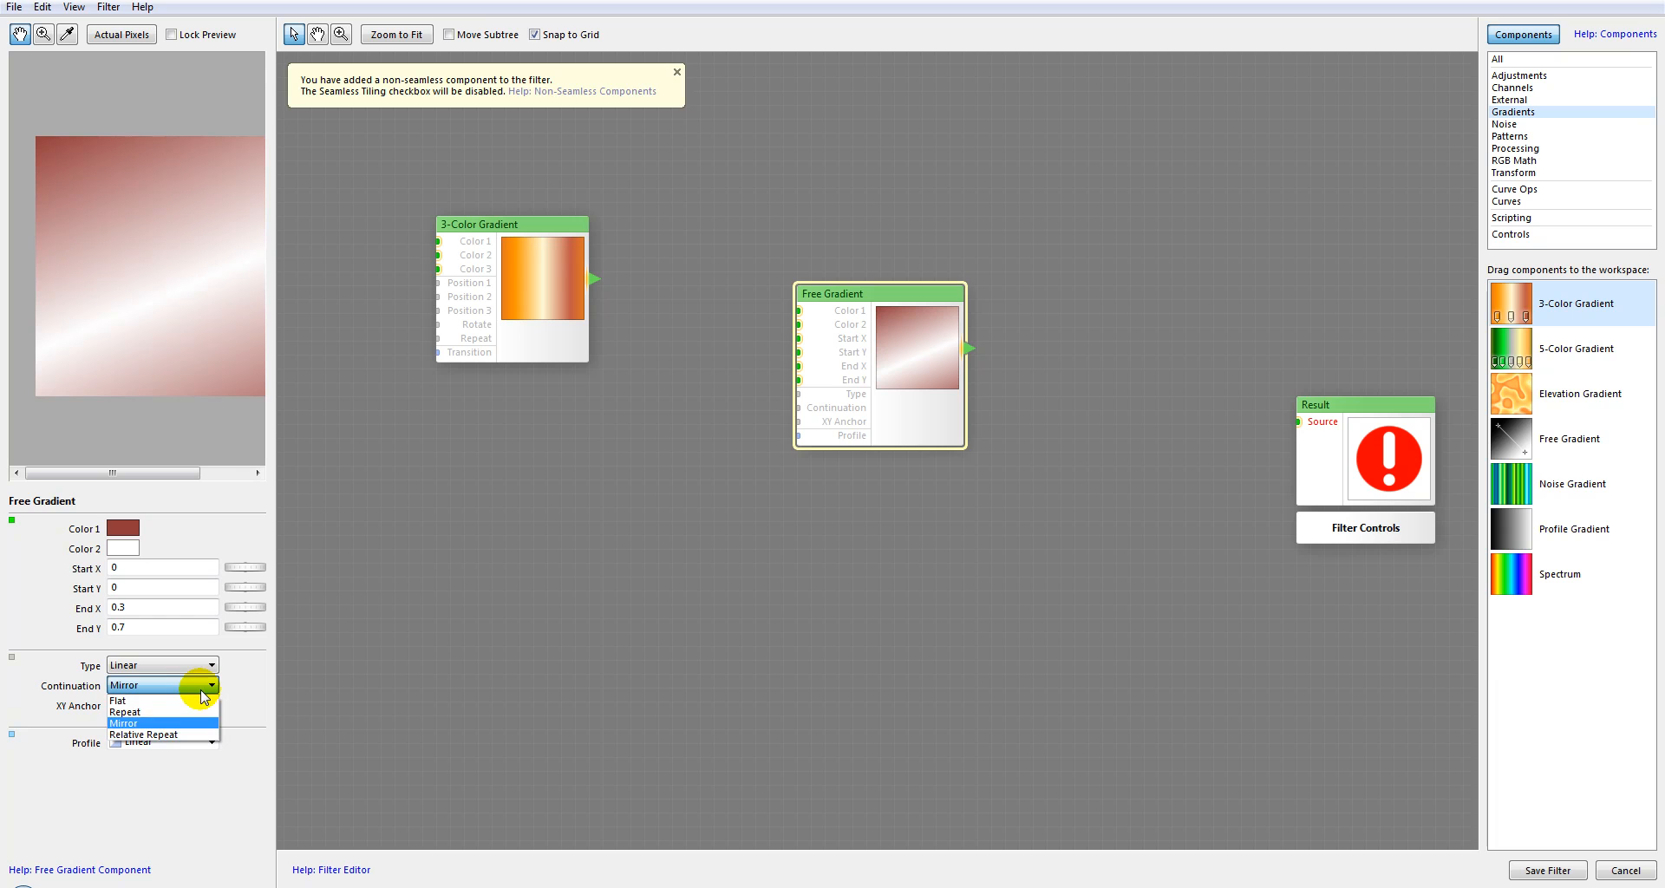
{"action": "left_click", "coordinate": [198, 736]}
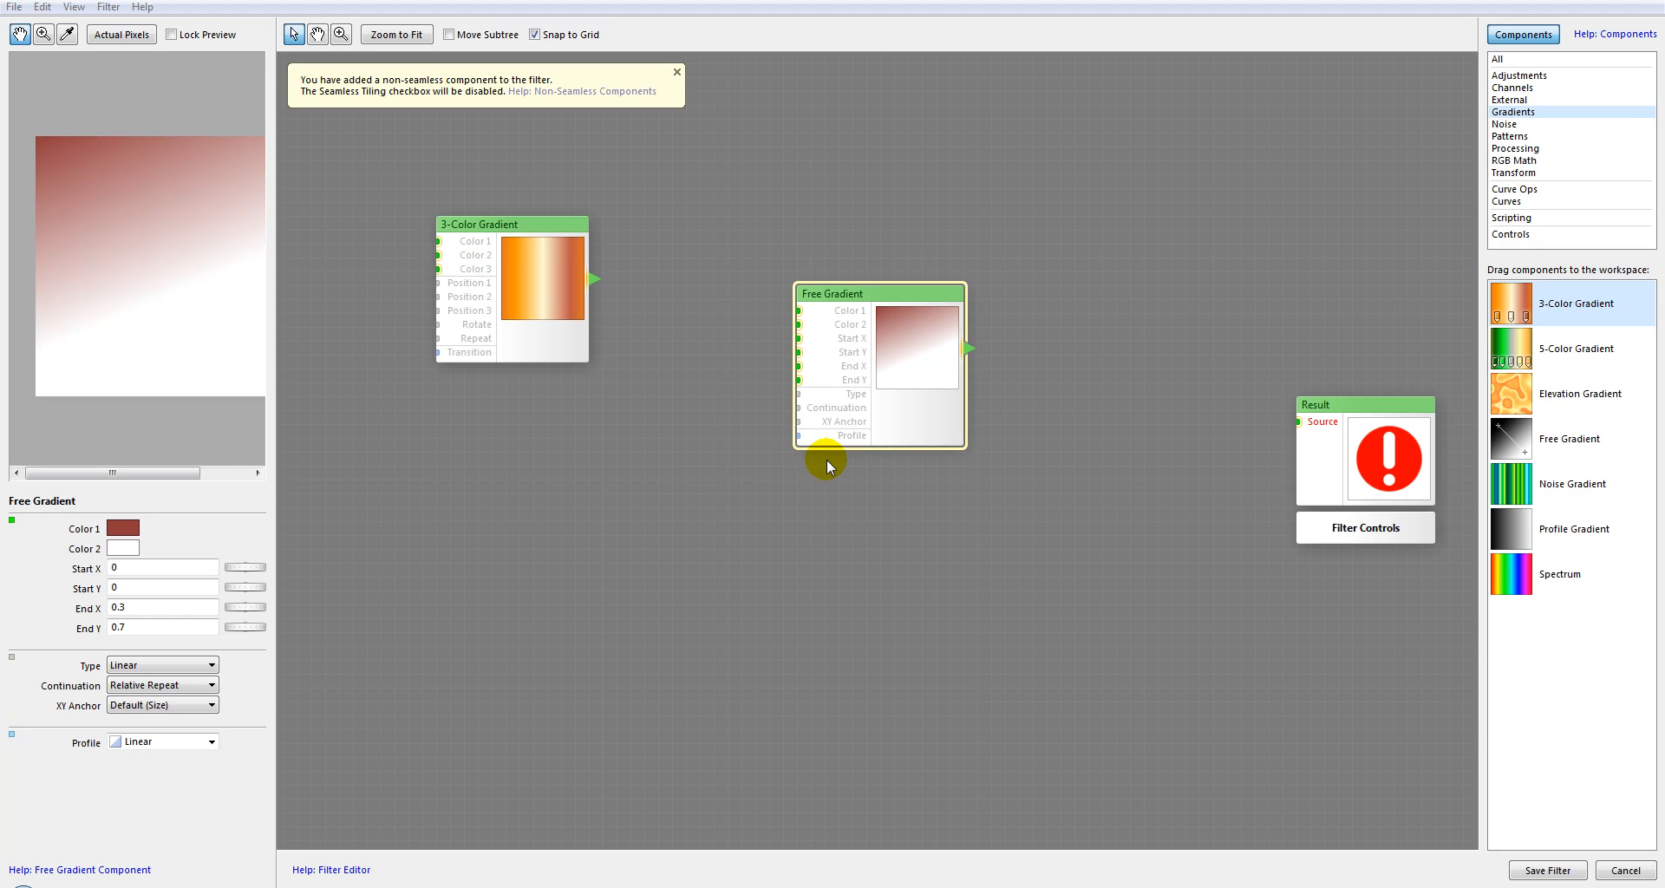
Set the Free Gradient's Profile to Reflected Linear.
{"action": "mouse_move", "coordinate": [893, 333]}
{"action": "left_mouse_down"}
{"action": "mouse_move", "coordinate": [895, 316]}
{"action": "mouse_move", "coordinate": [924, 369]}
{"action": "mouse_move", "coordinate": [876, 349]}
{"action": "mouse_move", "coordinate": [904, 314]}
{"action": "mouse_move", "coordinate": [922, 341]}
{"action": "left_mouse_up"}
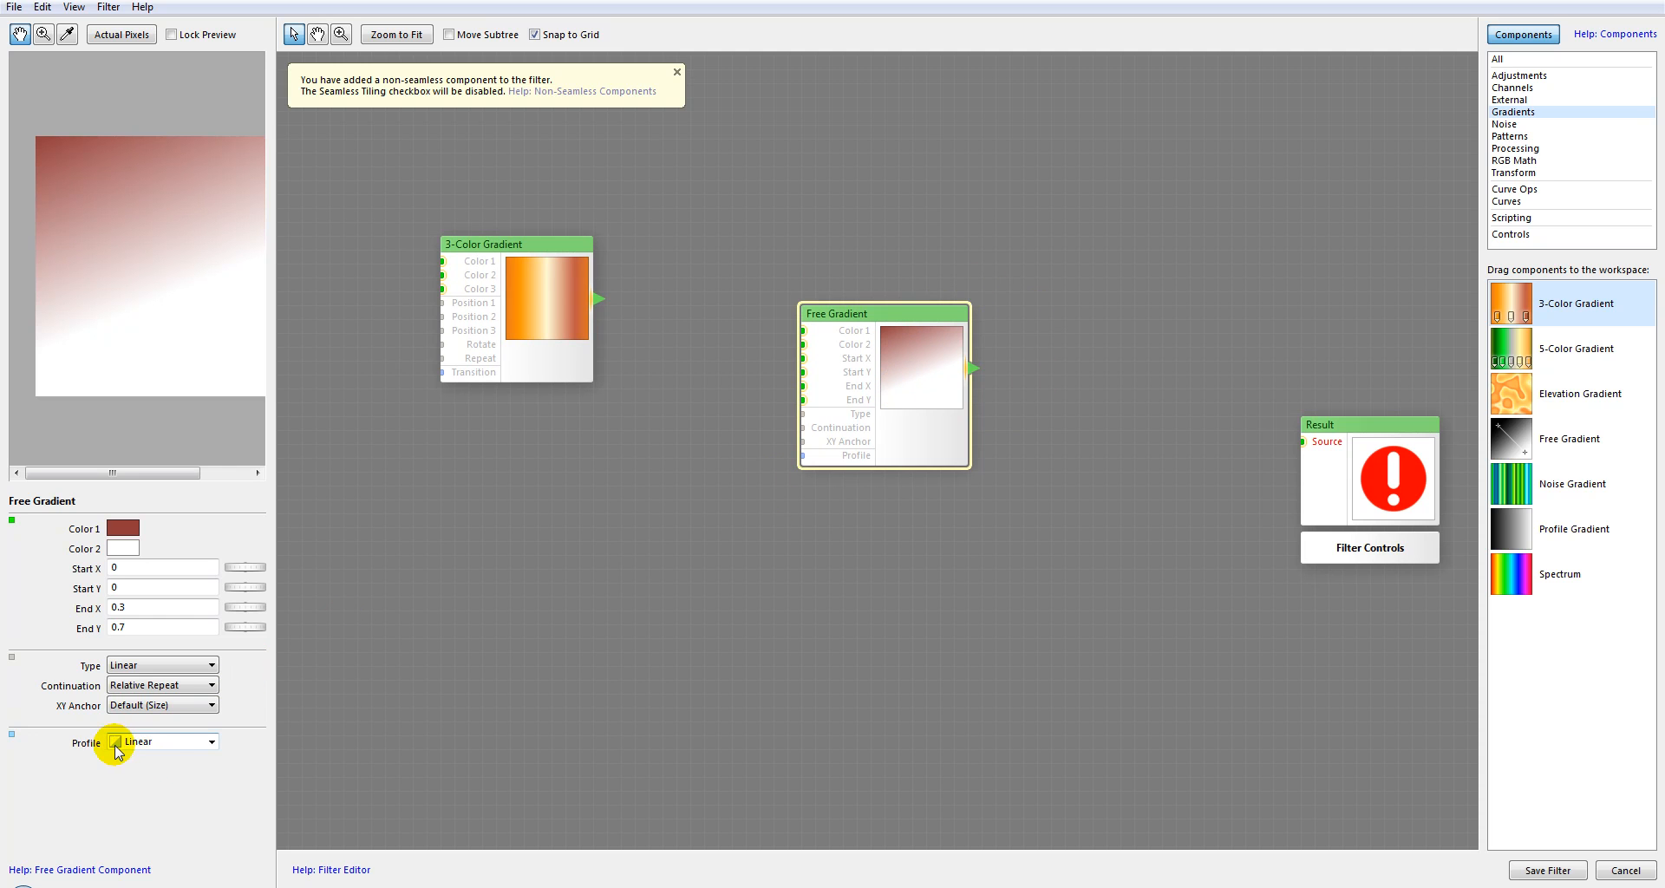
{"action": "left_click", "coordinate": [213, 744]}
{"action": "left_click", "coordinate": [191, 783]}
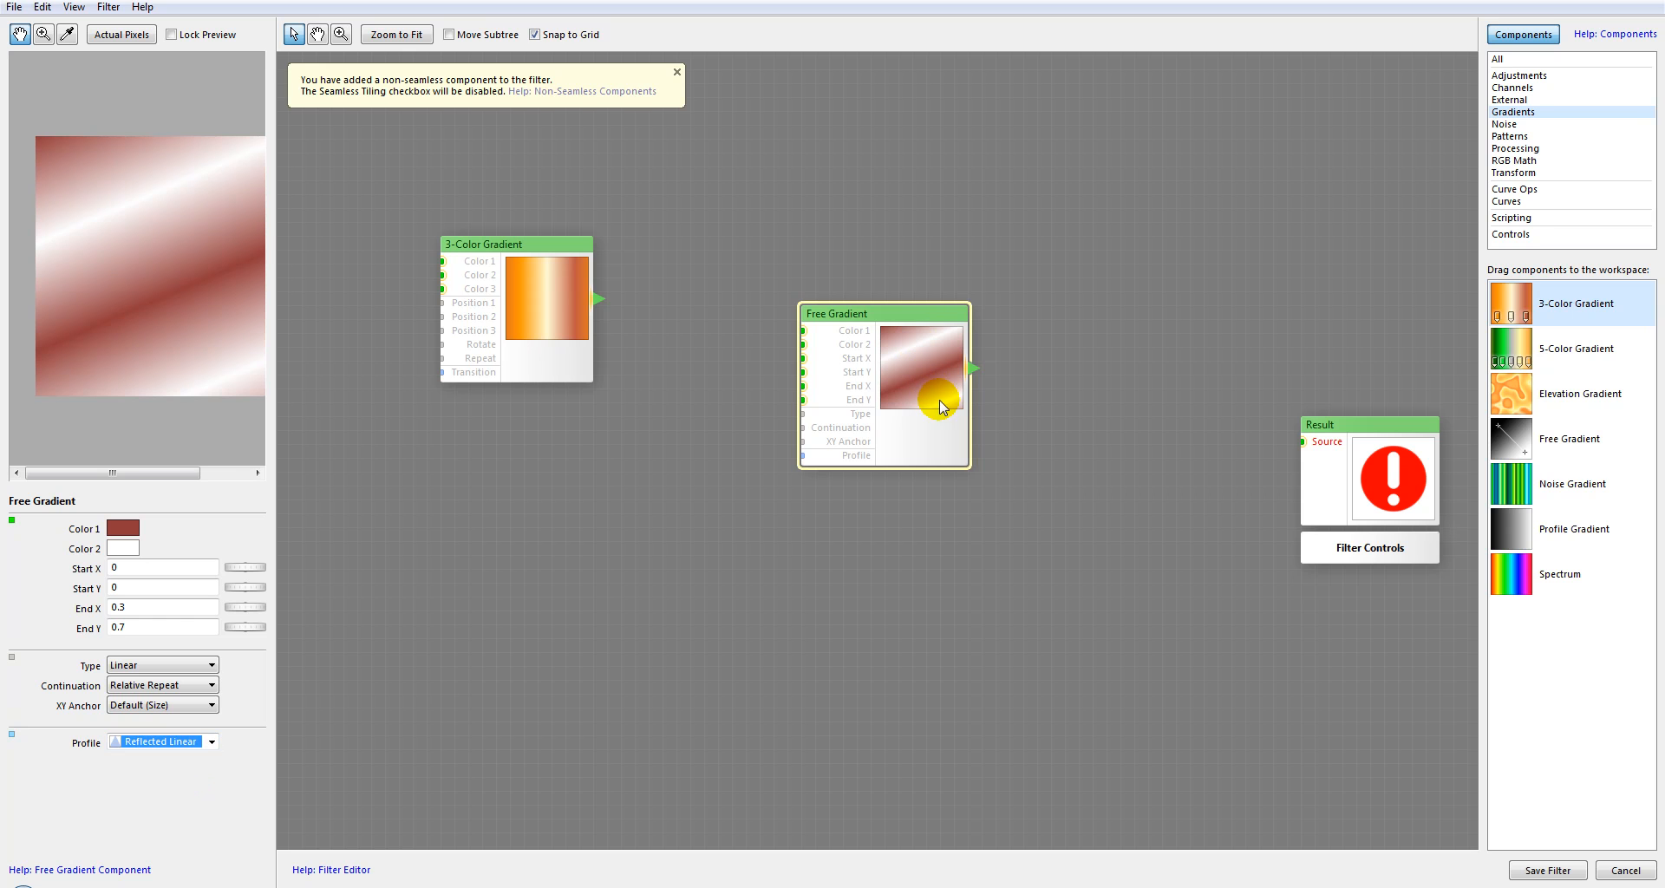
Delete the 3-Color Gradient and the Free Gradient from the workspace, and dismiss the non-seamless component notice.
{"action": "left_click", "coordinate": [549, 318]}
{"action": "key", "text": "Delete"}
{"action": "left_click", "coordinate": [893, 401]}
{"action": "key", "text": "Delete"}
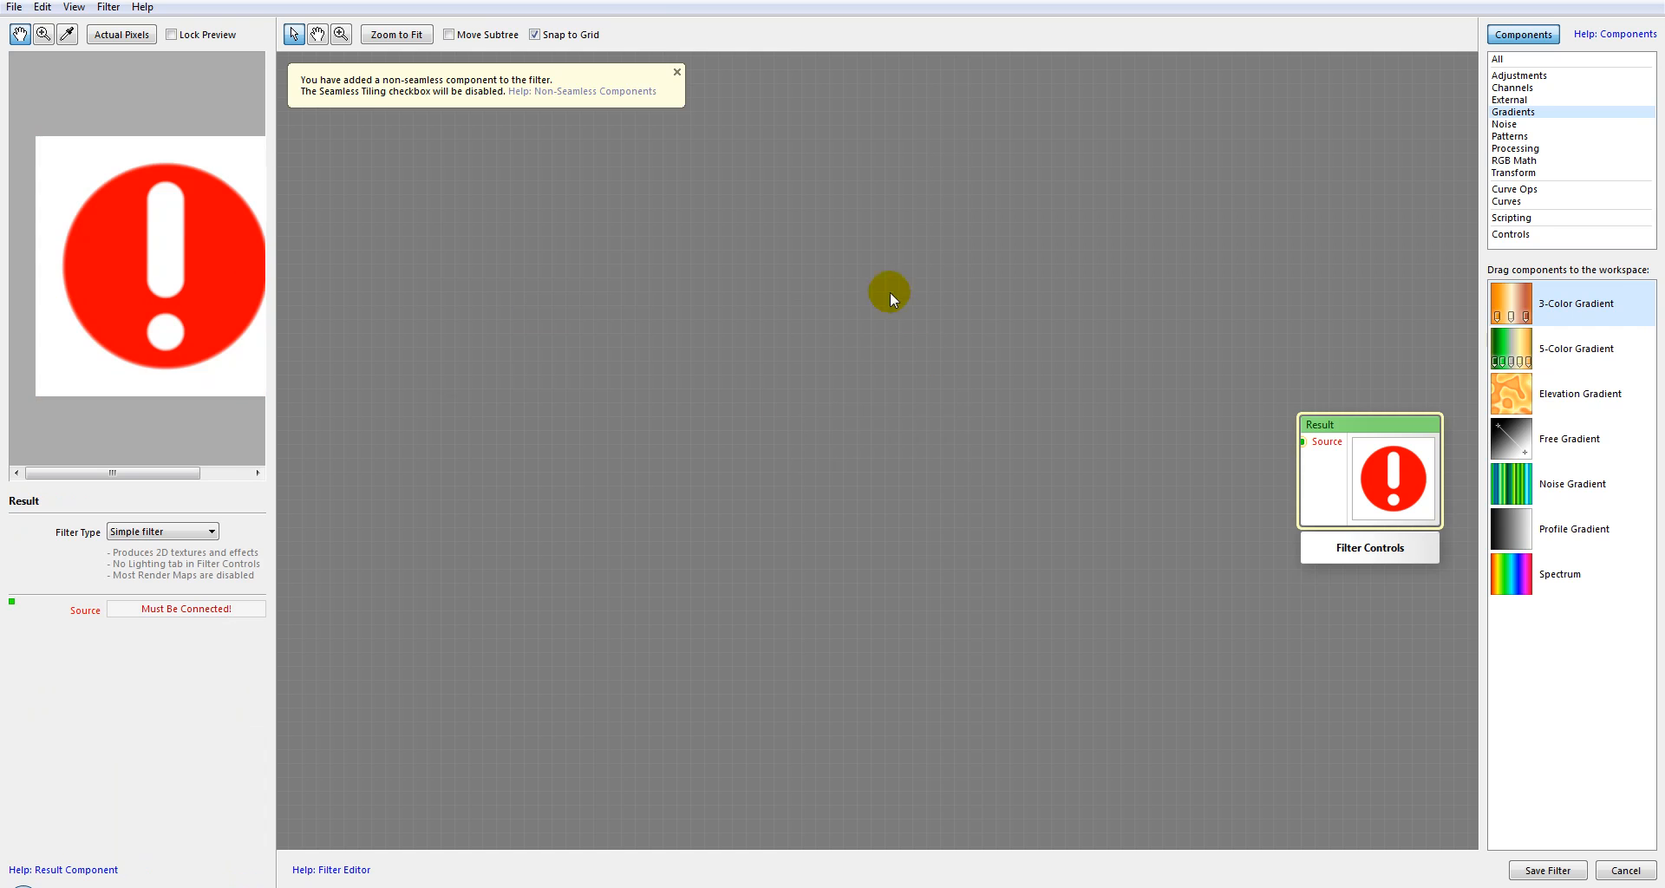
{"action": "left_click", "coordinate": [676, 73]}
Add a Noise Gradient component to the left of the Result component and set its Base Color to bright blue.
{"action": "left_click", "coordinate": [1516, 485]}
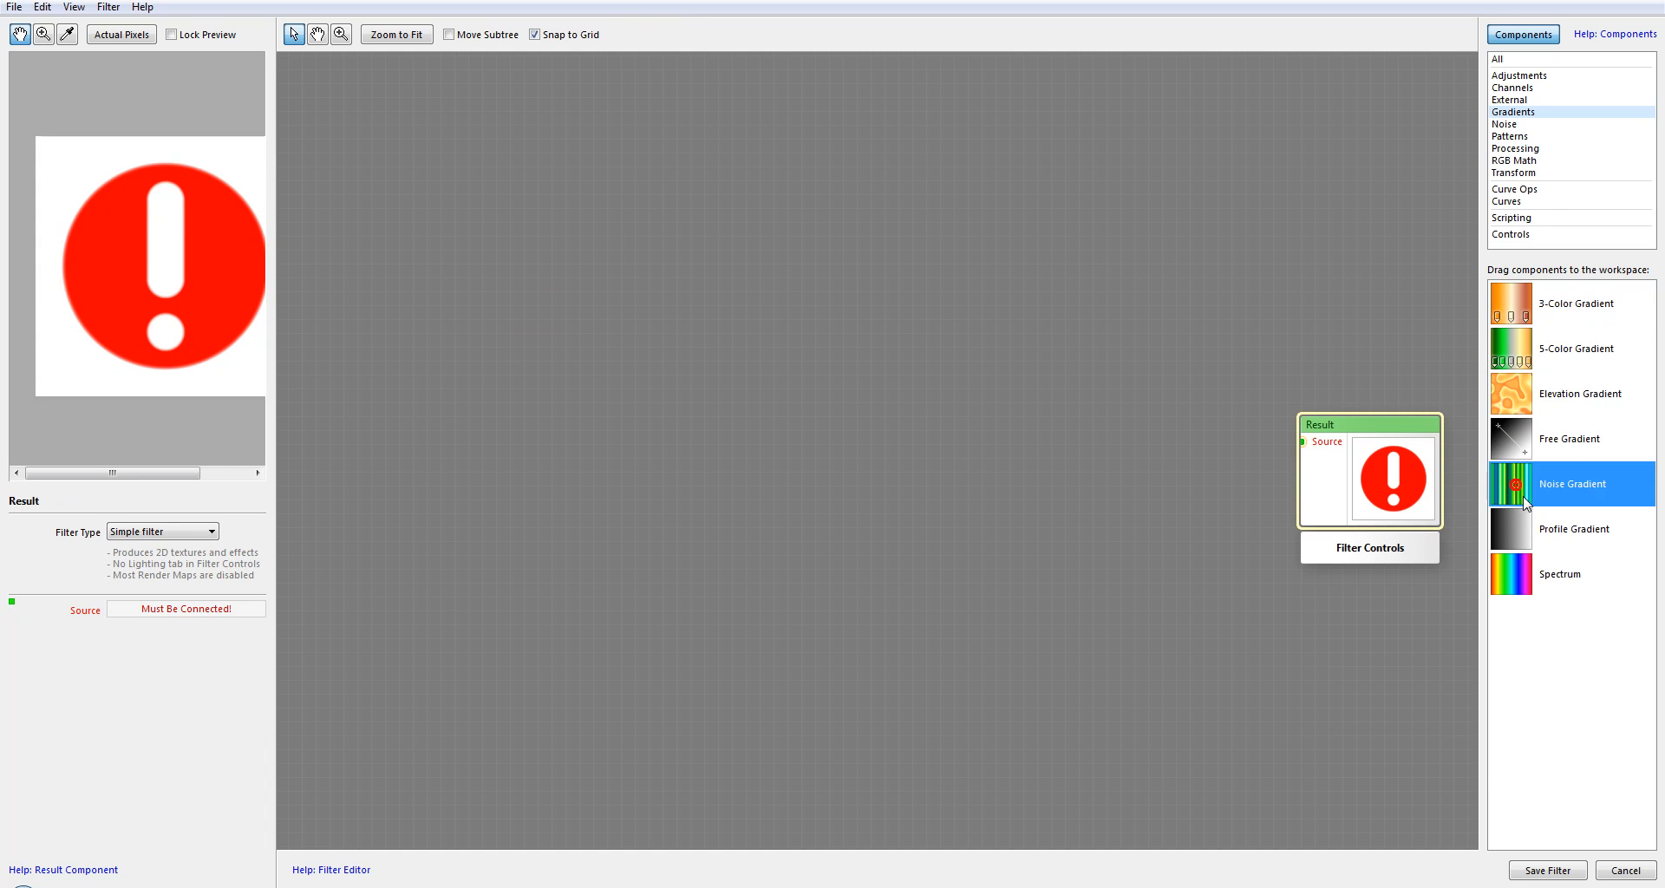
{"action": "mouse_move", "coordinate": [1516, 482]}
{"action": "left_mouse_down"}
{"action": "mouse_move", "coordinate": [930, 449]}
{"action": "mouse_move", "coordinate": [848, 374]}
{"action": "mouse_move", "coordinate": [864, 292]}
{"action": "mouse_move", "coordinate": [887, 325]}
{"action": "left_mouse_up"}
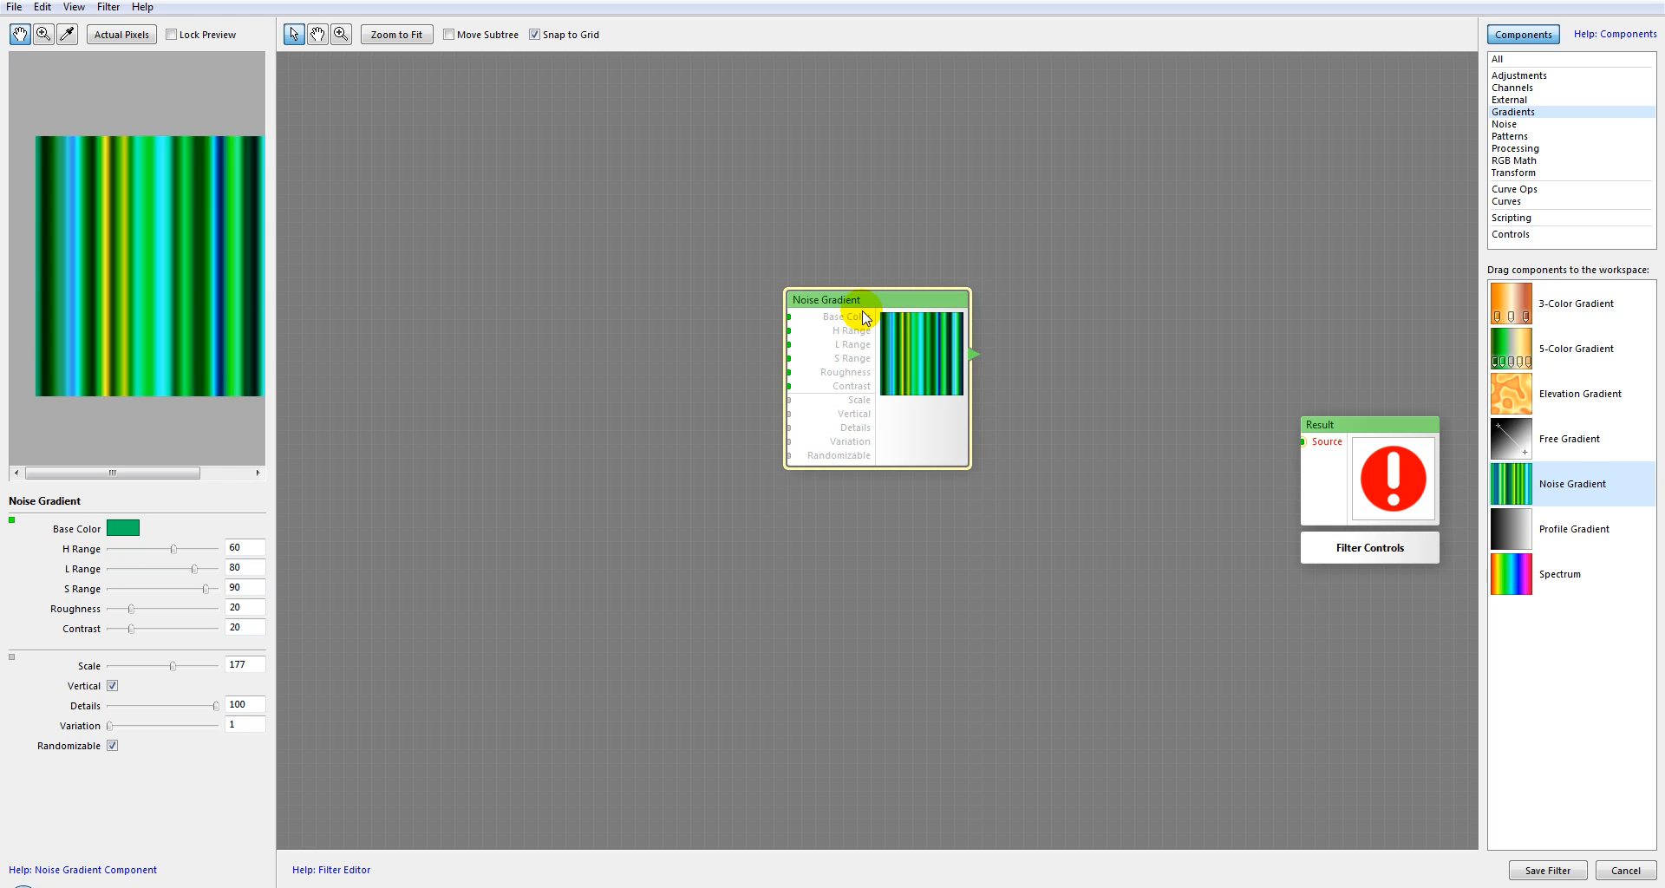
{"action": "left_click", "coordinate": [127, 526]}
{"action": "left_click", "coordinate": [416, 594]}
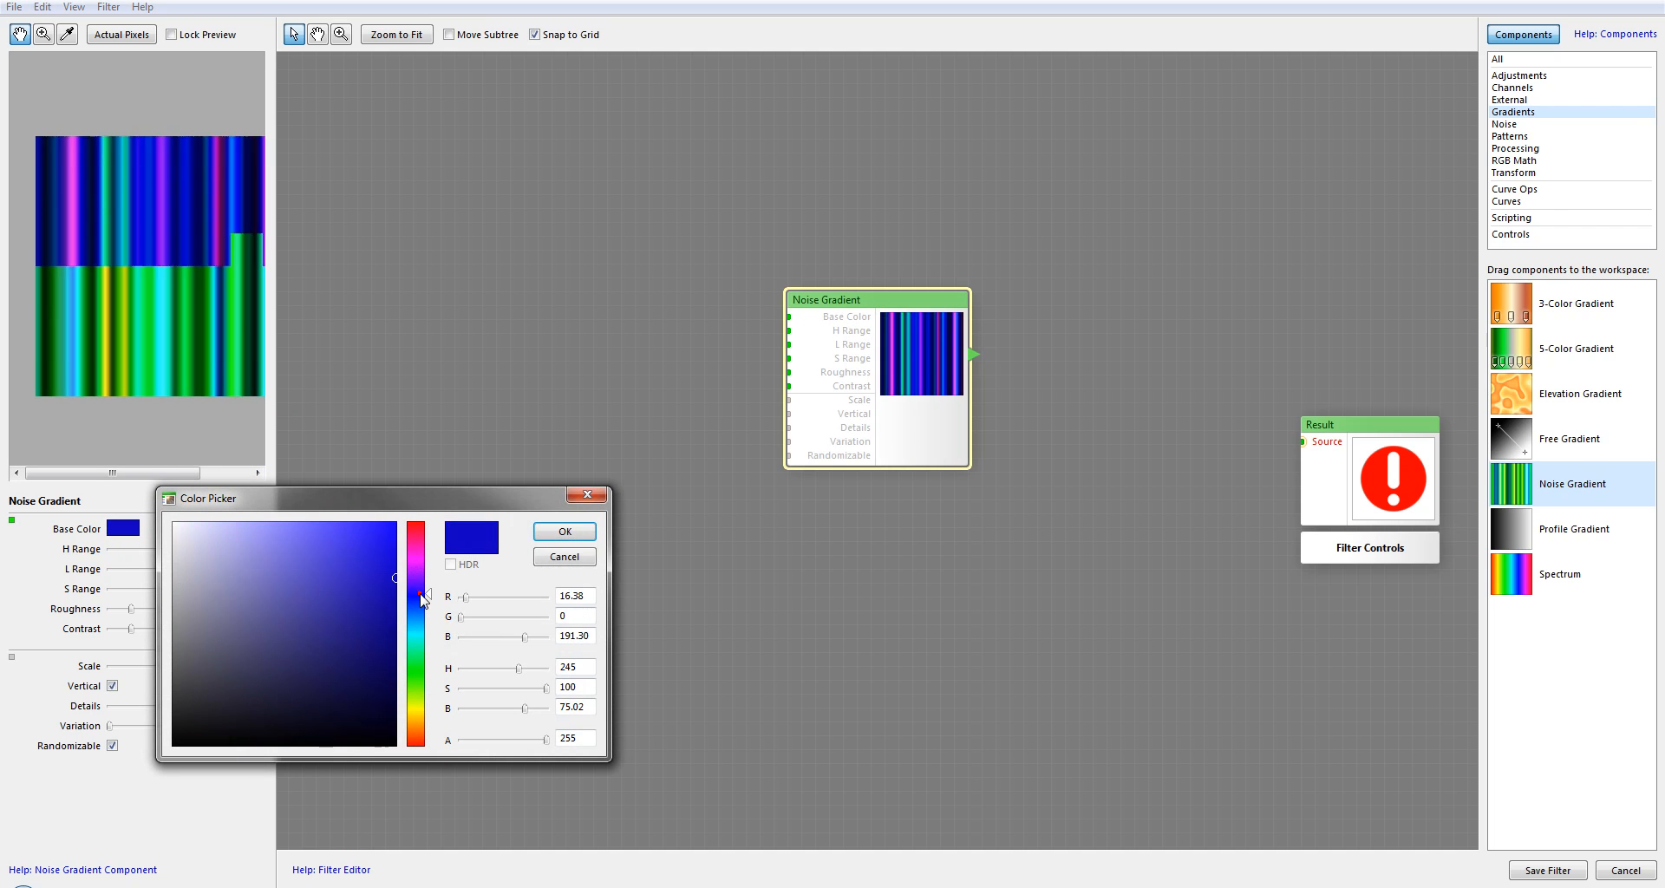
{"action": "left_click", "coordinate": [373, 540]}
{"action": "left_click", "coordinate": [564, 530]}
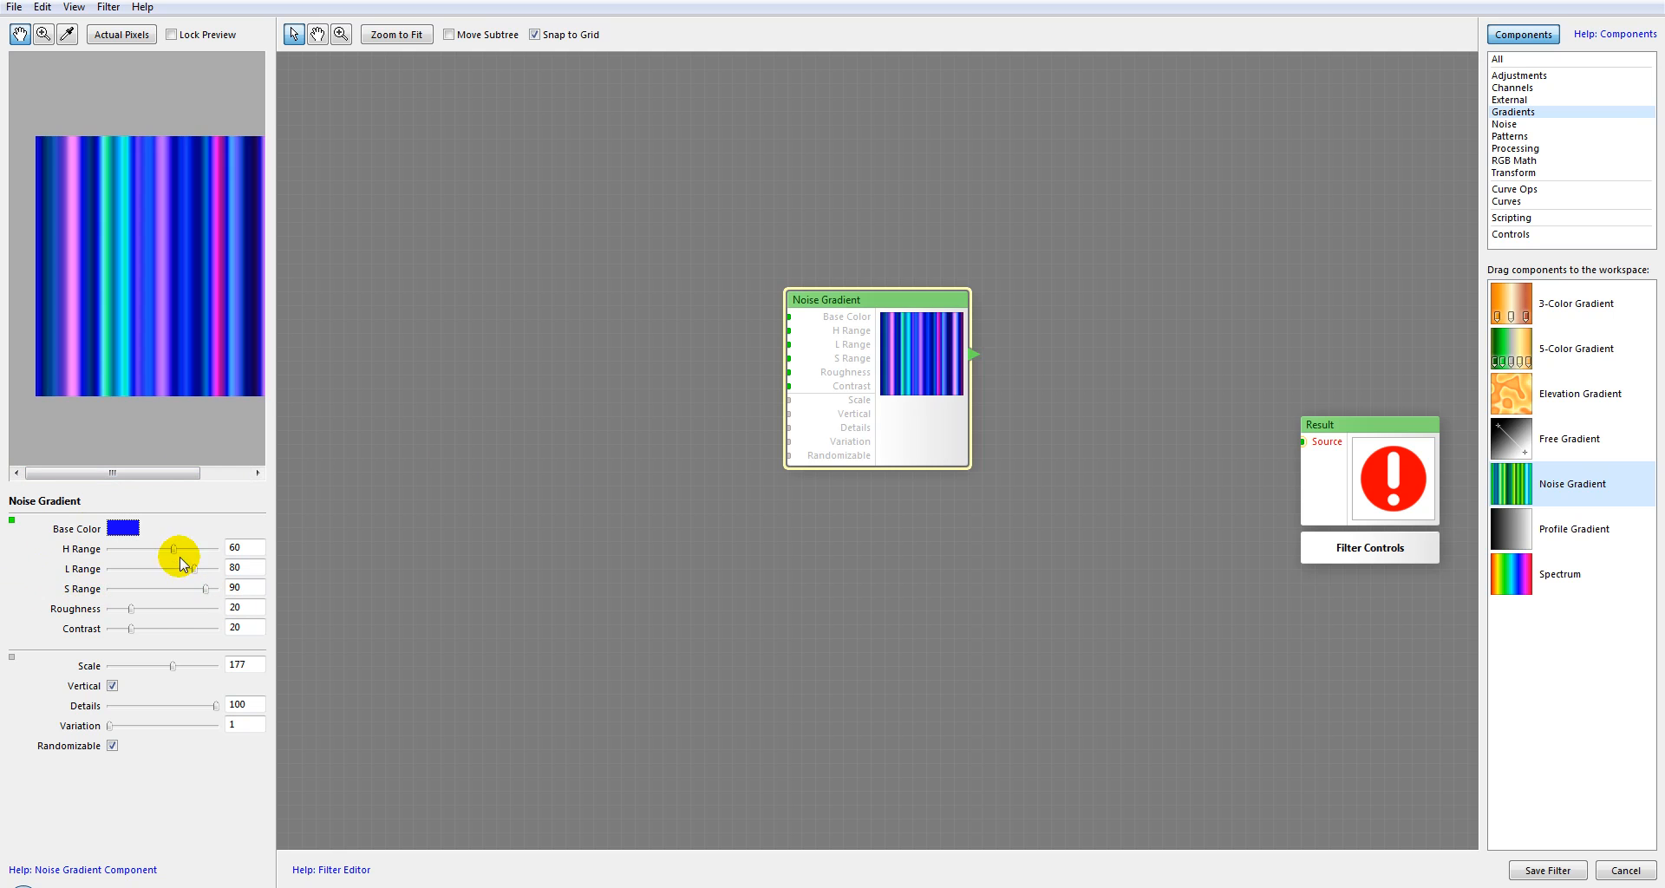
Try low and high color ranges on the Noise Gradient, and set H Range to 59, L Range to 30 and S Range to 69.
{"action": "left_click_drag", "start_coordinate": [167, 552], "coordinate": [130, 561]}
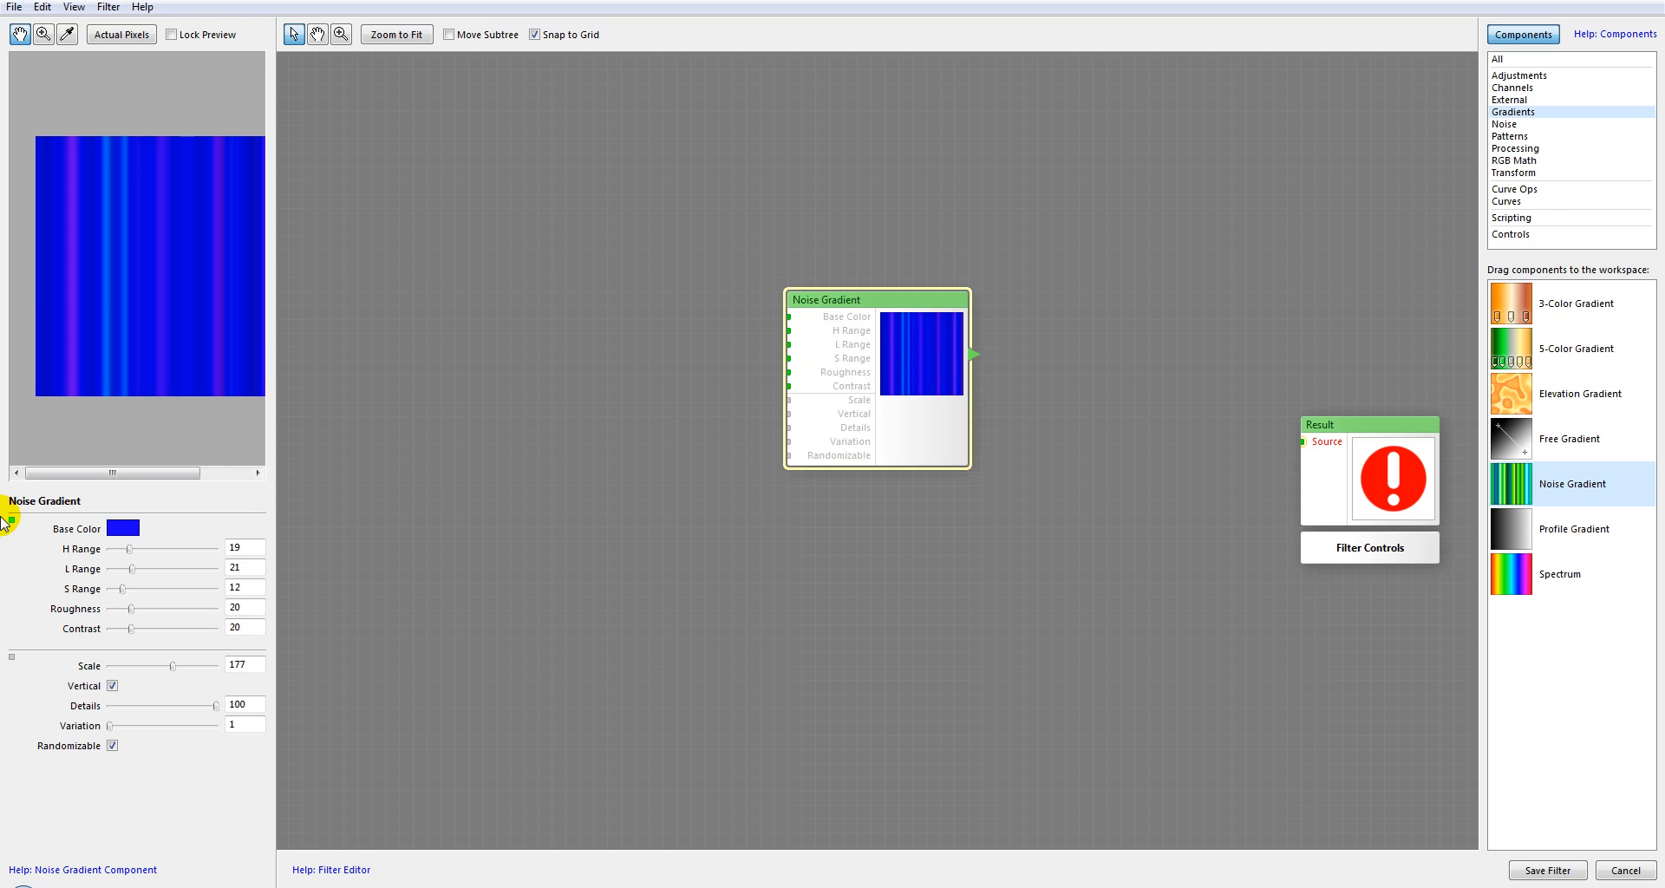
{"action": "left_click_drag", "start_coordinate": [127, 555], "coordinate": [197, 558]}
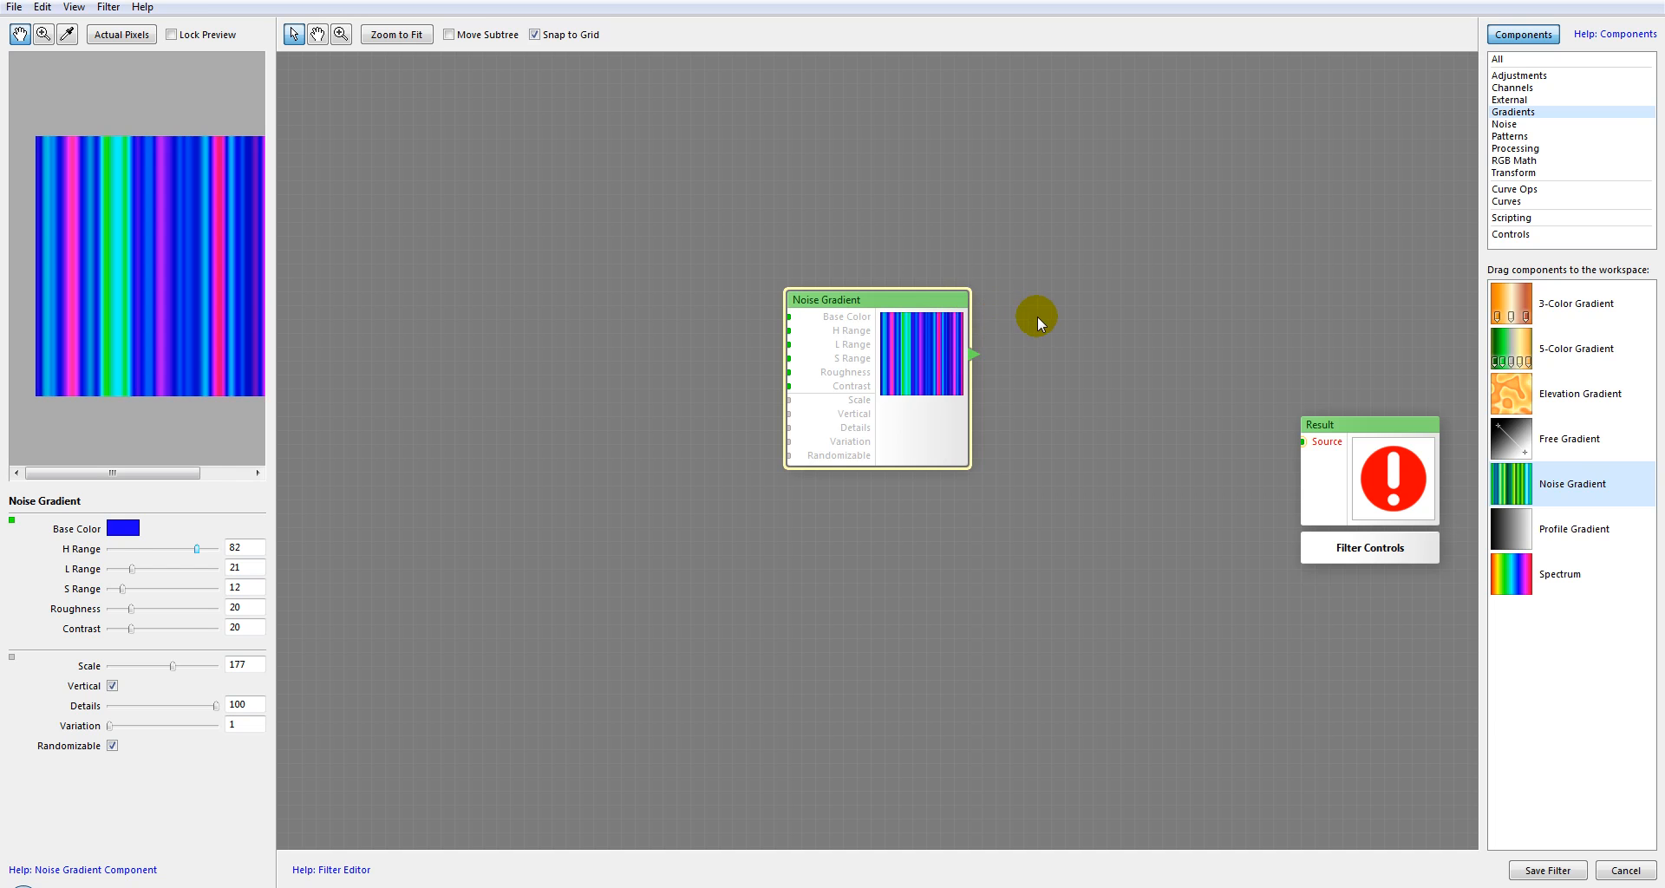
{"action": "left_click", "coordinate": [124, 534]}
{"action": "left_click_drag", "start_coordinate": [132, 569], "coordinate": [201, 572]}
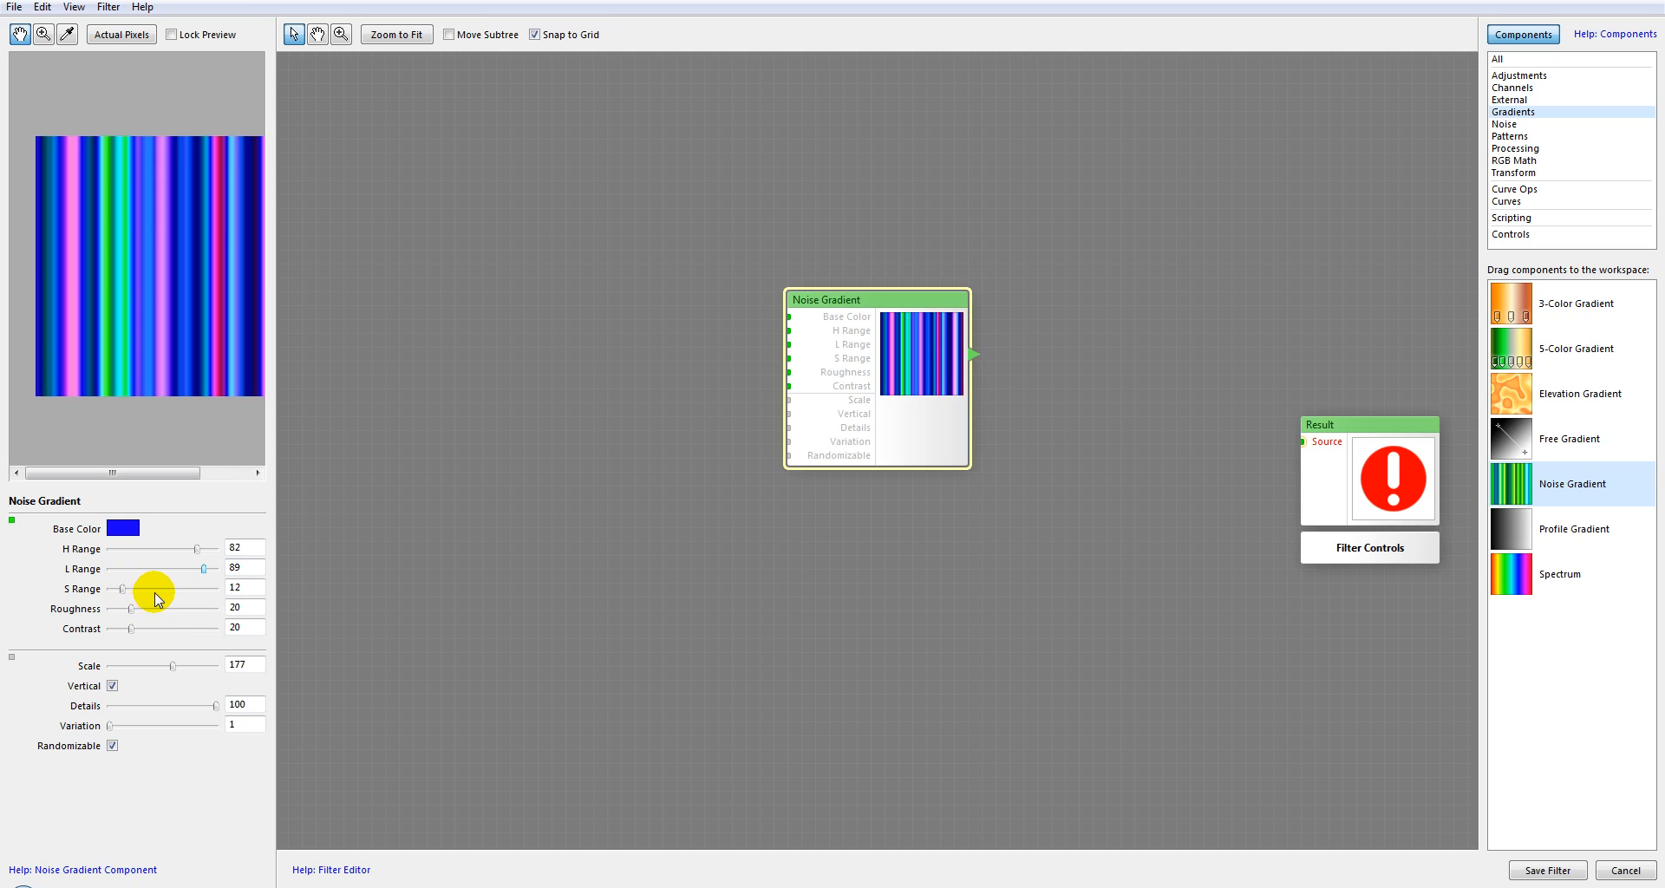
{"action": "left_click_drag", "start_coordinate": [120, 588], "coordinate": [184, 607]}
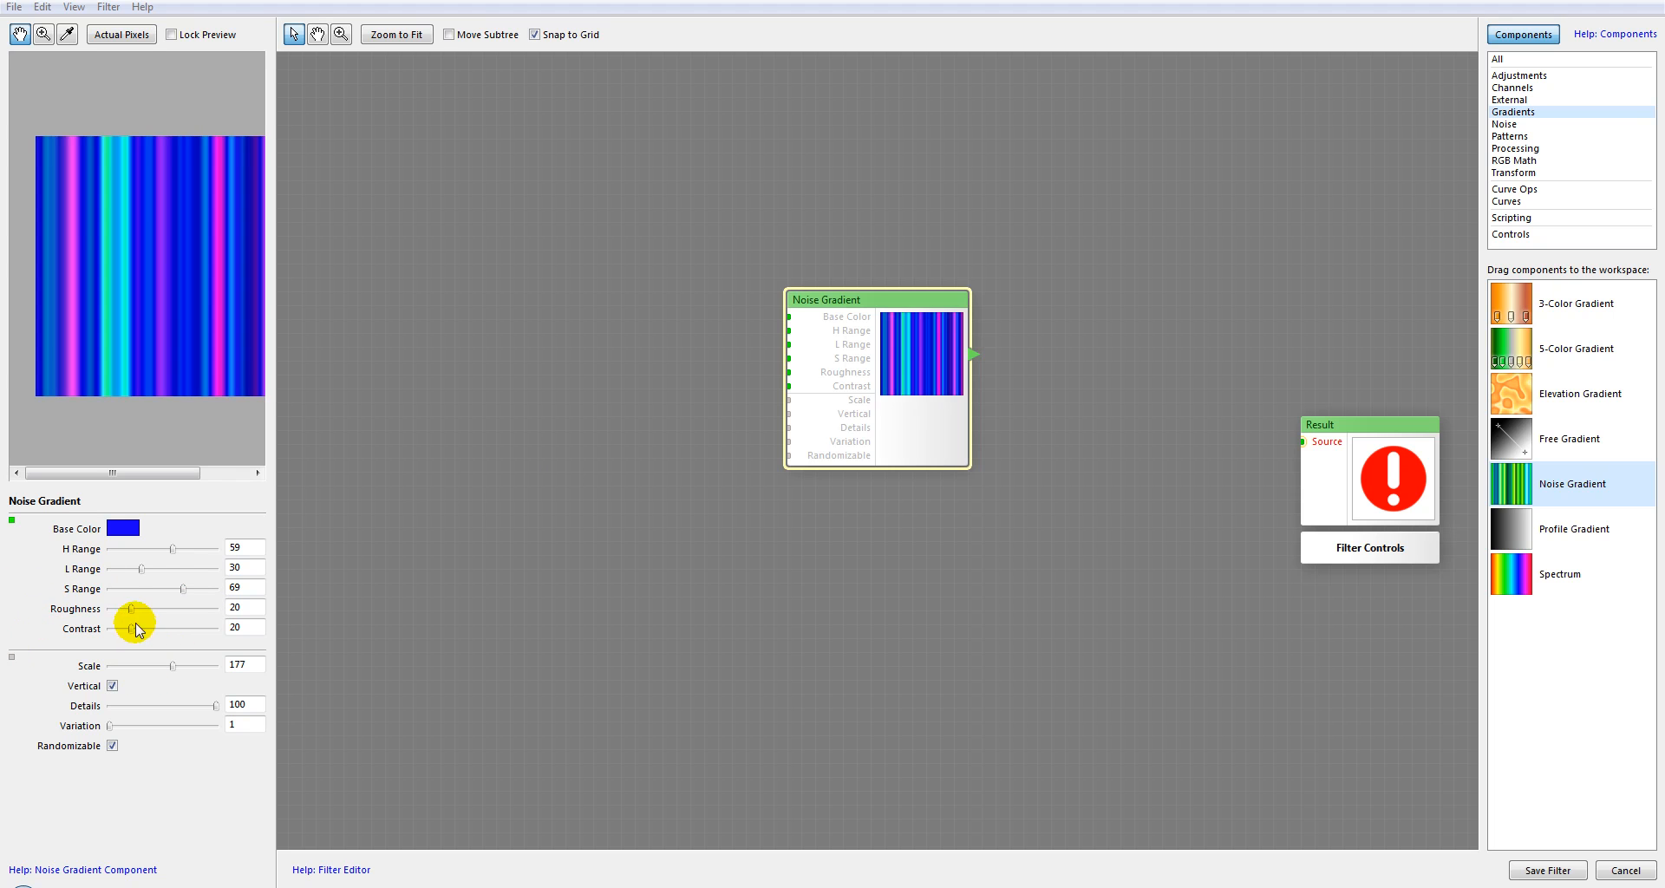
Try a Roughness of 98 on the Noise Gradient, and set both Roughness and Contrast to 0.
{"action": "left_click_drag", "start_coordinate": [138, 610], "coordinate": [214, 610]}
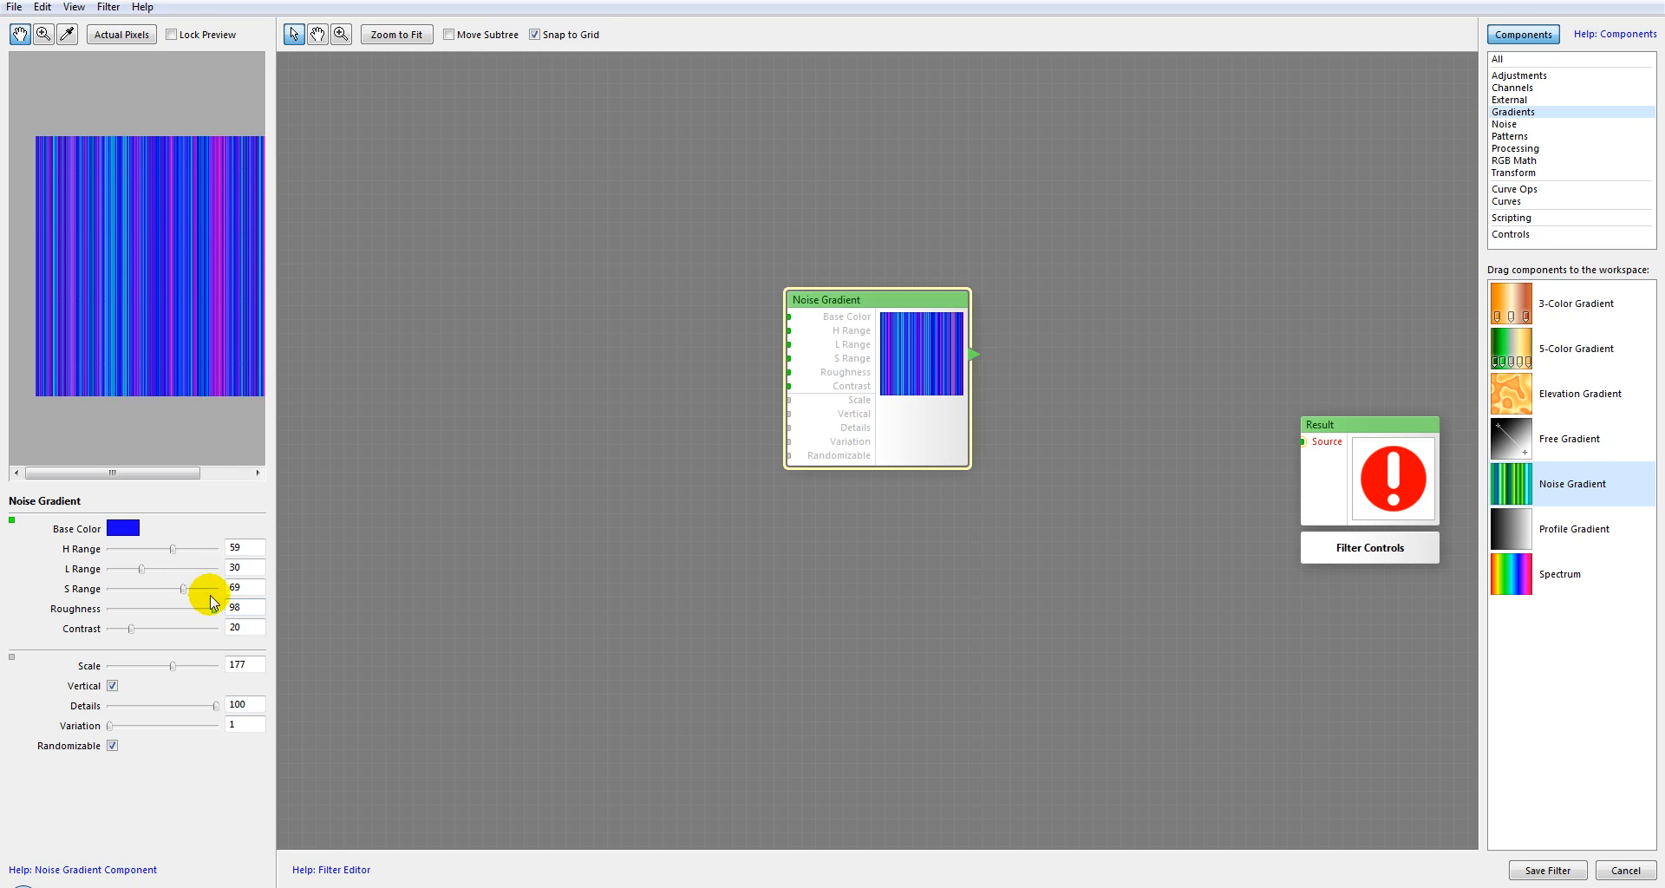
{"action": "left_click_drag", "start_coordinate": [214, 610], "coordinate": [61, 612]}
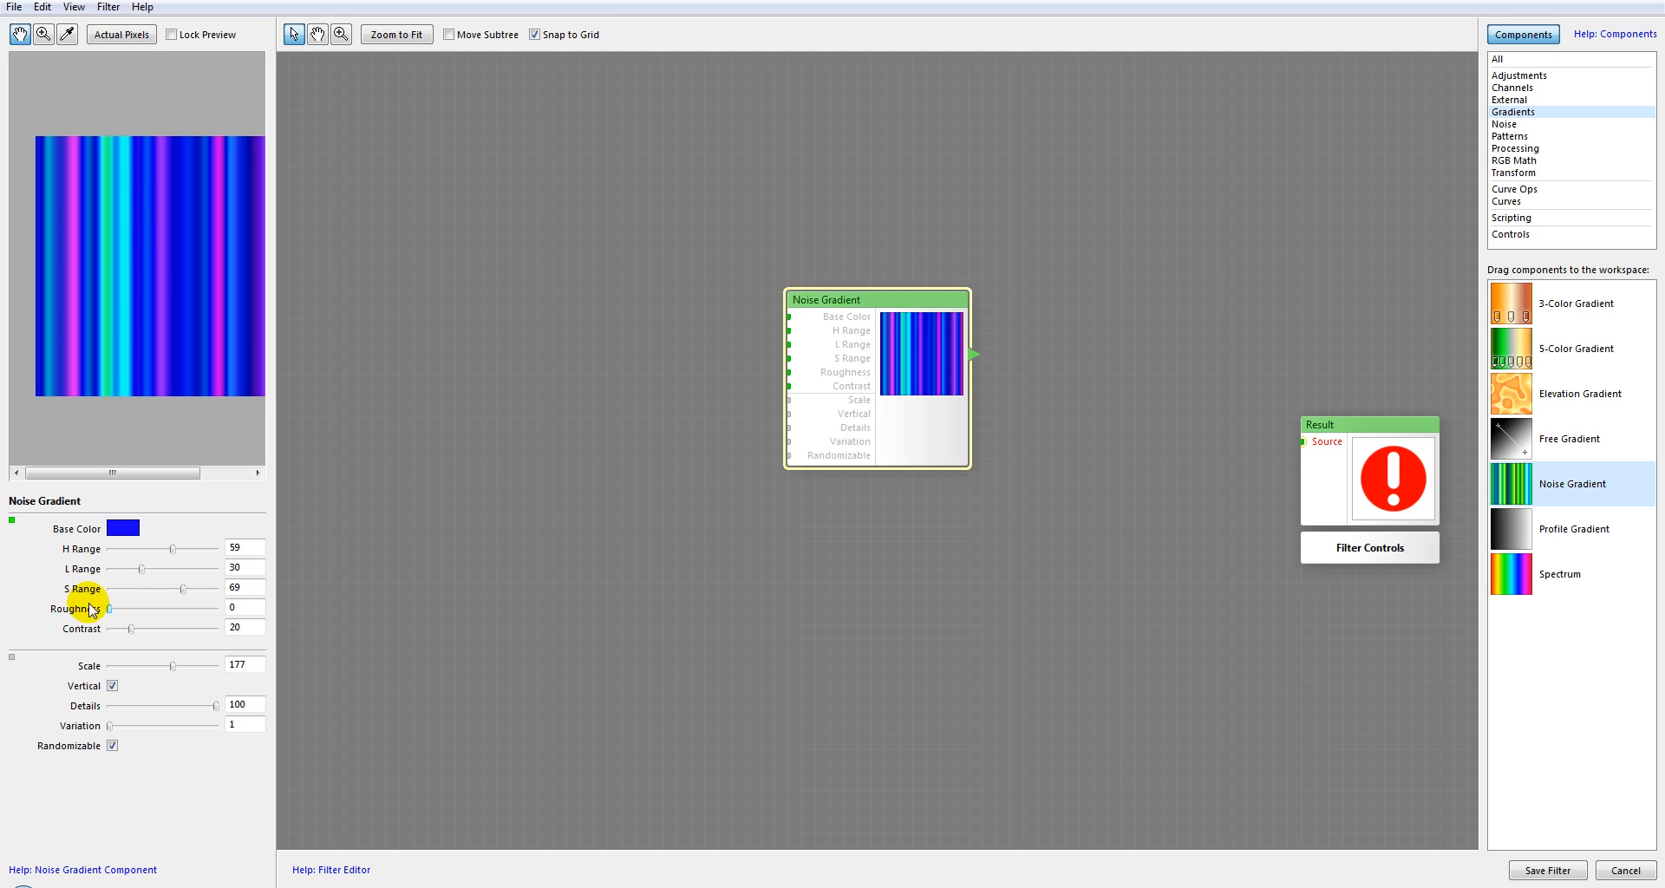
{"action": "mouse_move", "coordinate": [132, 631]}
{"action": "left_mouse_down"}
{"action": "mouse_move", "coordinate": [202, 633]}
{"action": "mouse_move", "coordinate": [86, 631]}
{"action": "mouse_move", "coordinate": [175, 636]}
{"action": "mouse_move", "coordinate": [101, 630]}
{"action": "left_mouse_up"}
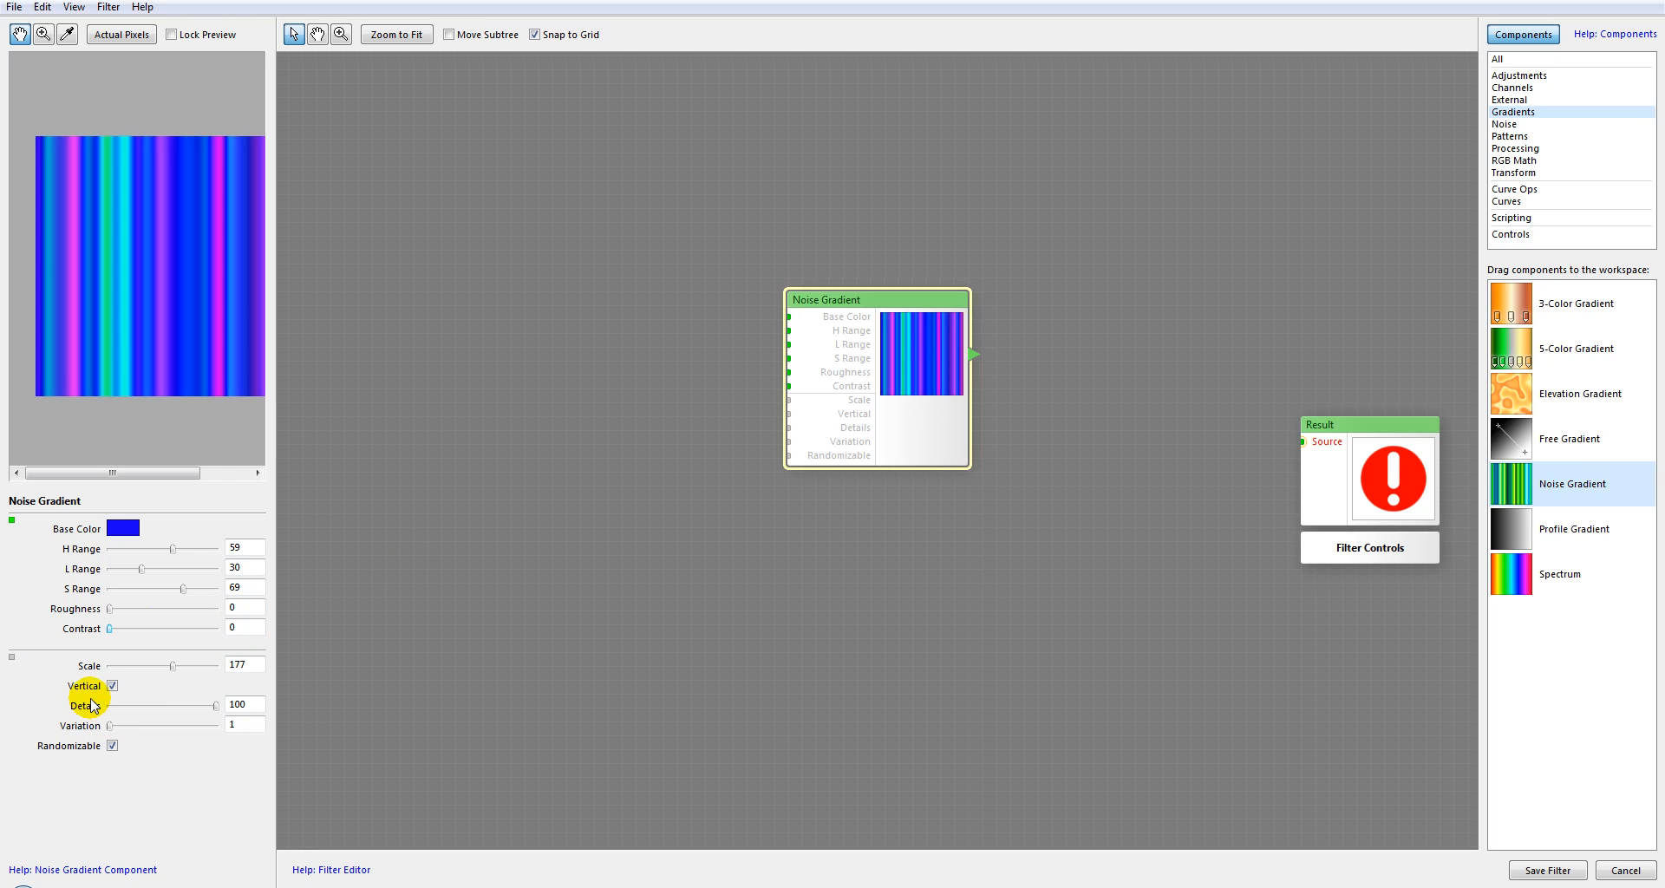
Set the Noise Gradient's Contrast to 29 and its Scale to 216.
{"action": "mouse_move", "coordinate": [108, 628]}
{"action": "left_mouse_down"}
{"action": "mouse_move", "coordinate": [204, 629]}
{"action": "mouse_move", "coordinate": [141, 633]}
{"action": "mouse_move", "coordinate": [172, 665]}
{"action": "mouse_move", "coordinate": [134, 660]}
{"action": "mouse_move", "coordinate": [180, 666]}
{"action": "left_mouse_up"}
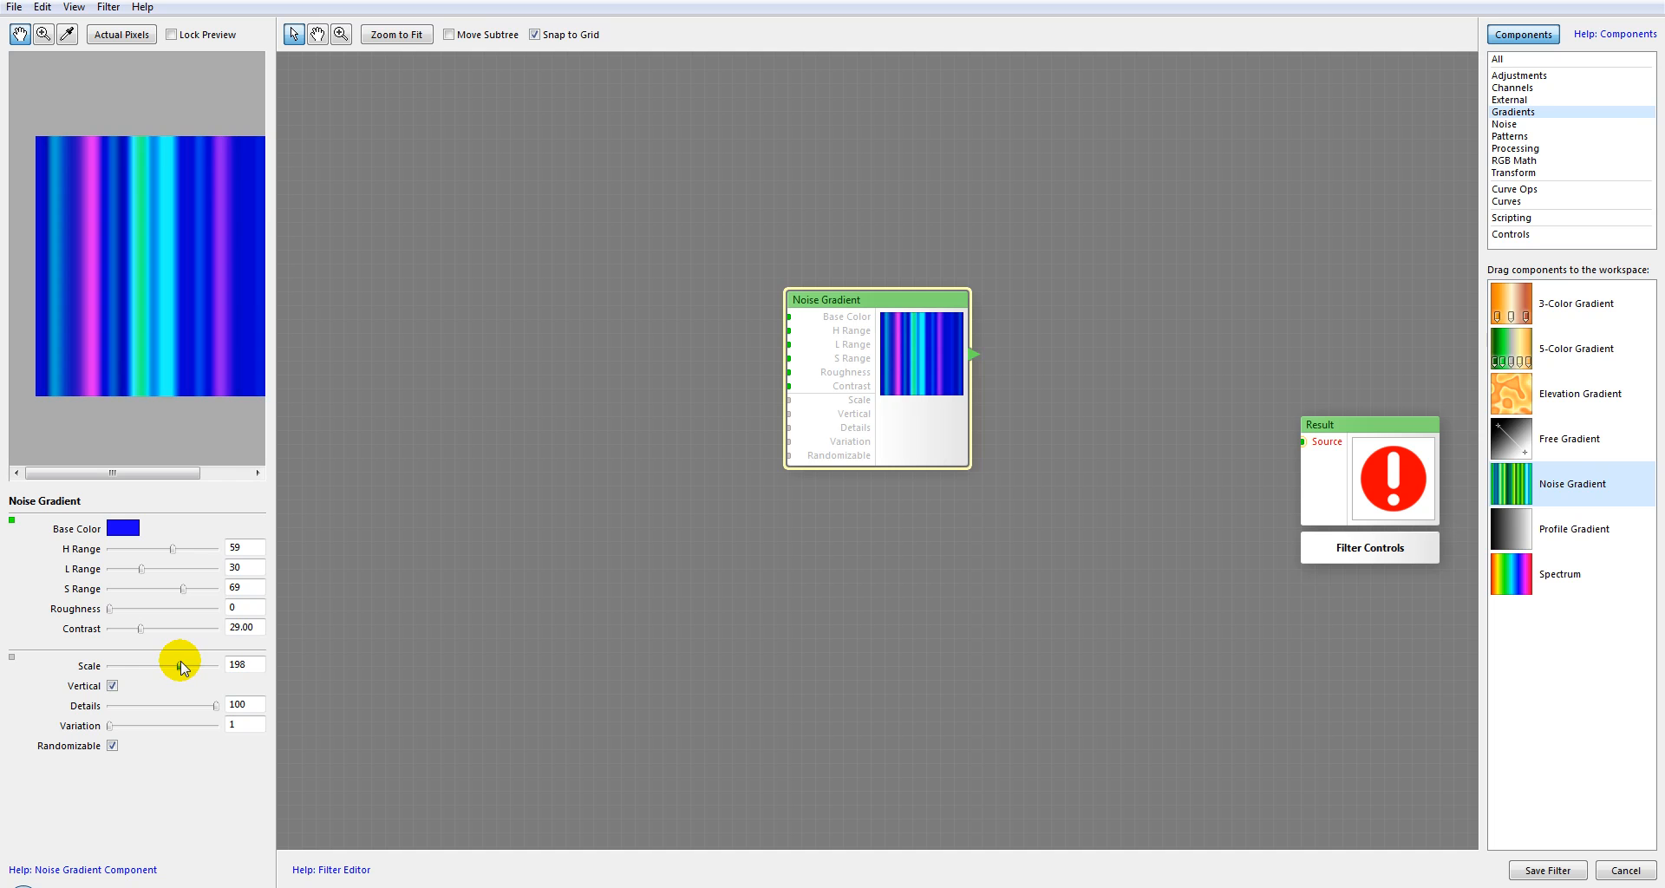
{"action": "mouse_move", "coordinate": [180, 661]}
{"action": "left_mouse_down"}
{"action": "mouse_move", "coordinate": [142, 659]}
{"action": "mouse_move", "coordinate": [252, 664]}
{"action": "mouse_move", "coordinate": [185, 665]}
{"action": "left_mouse_up"}
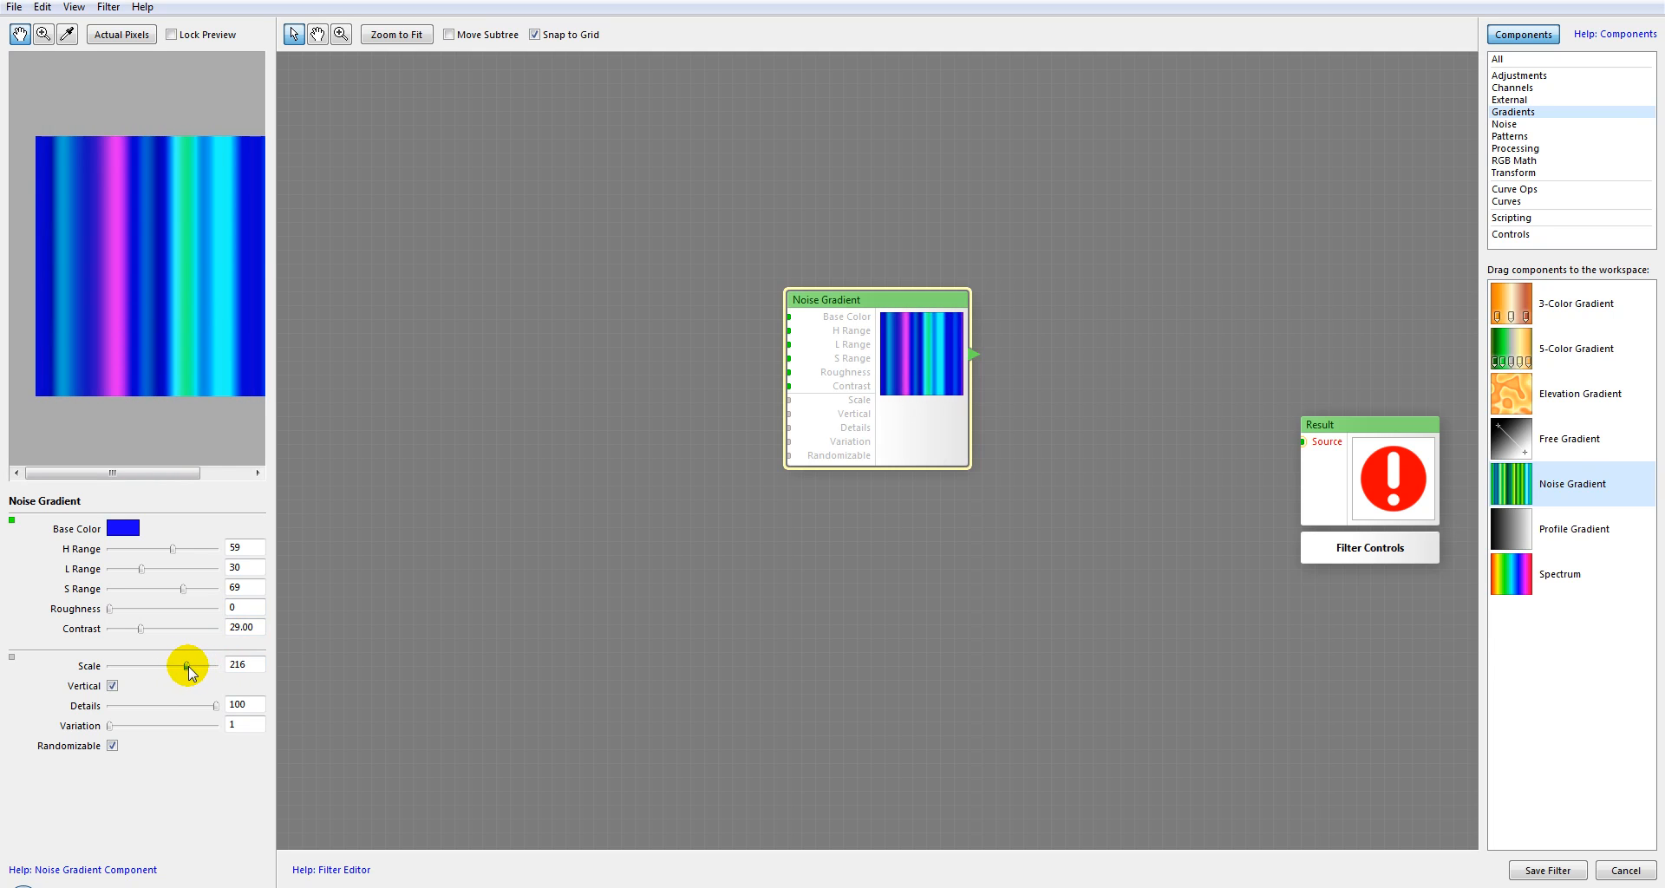
{"action": "left_click", "coordinate": [256, 664]}
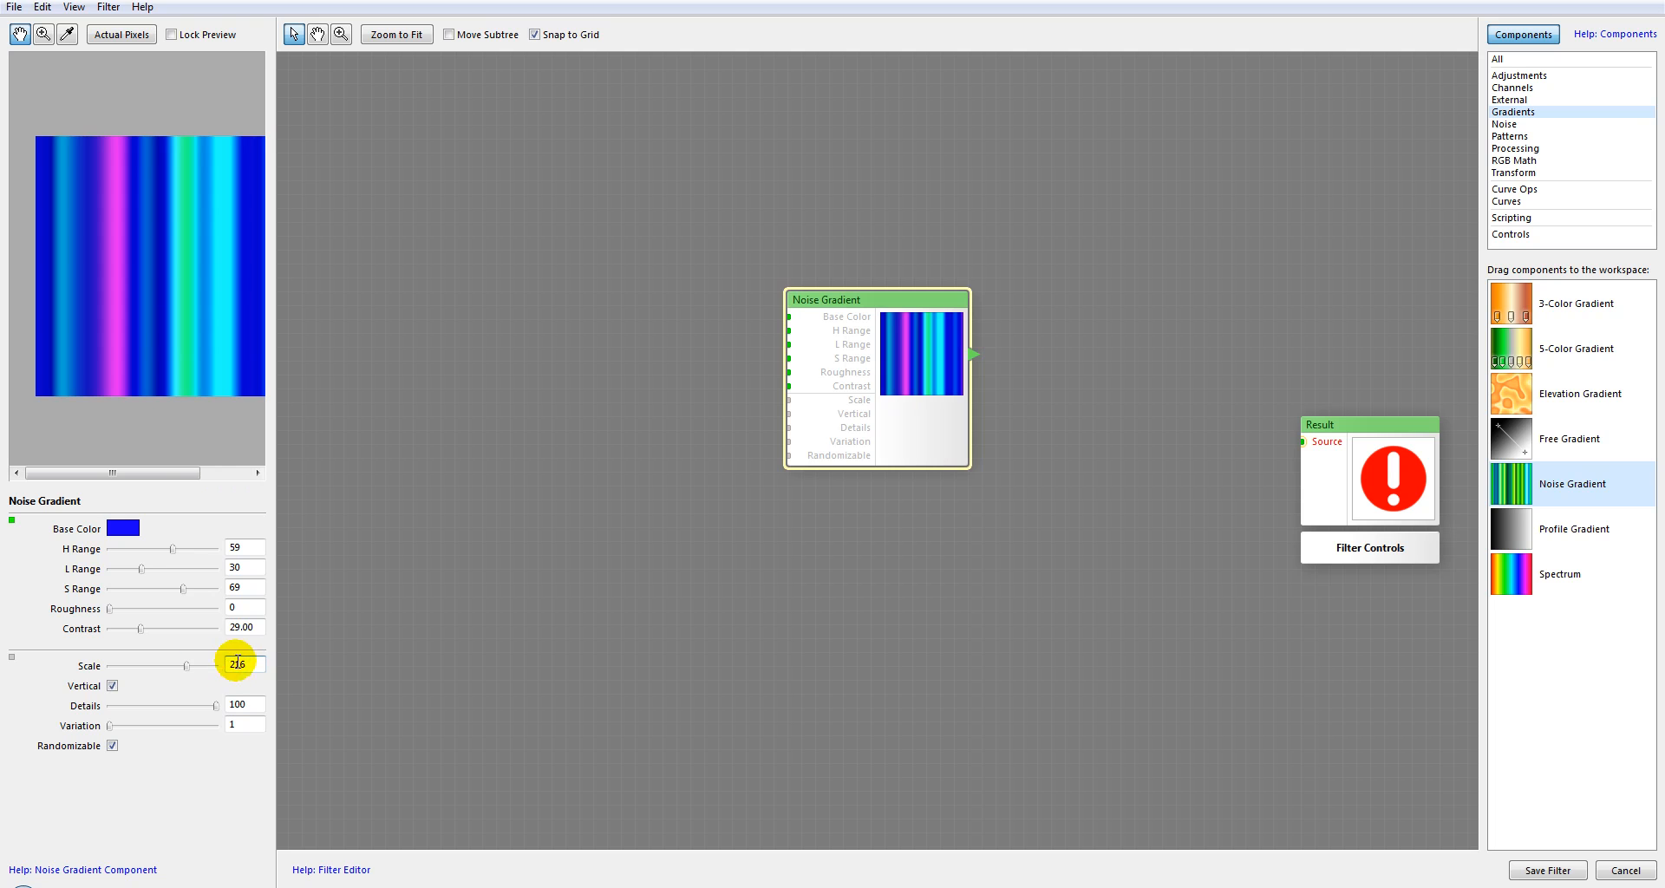
Try the Noise Gradient with the Vertical option off, and turn Vertical back on.
{"action": "left_click", "coordinate": [112, 686]}
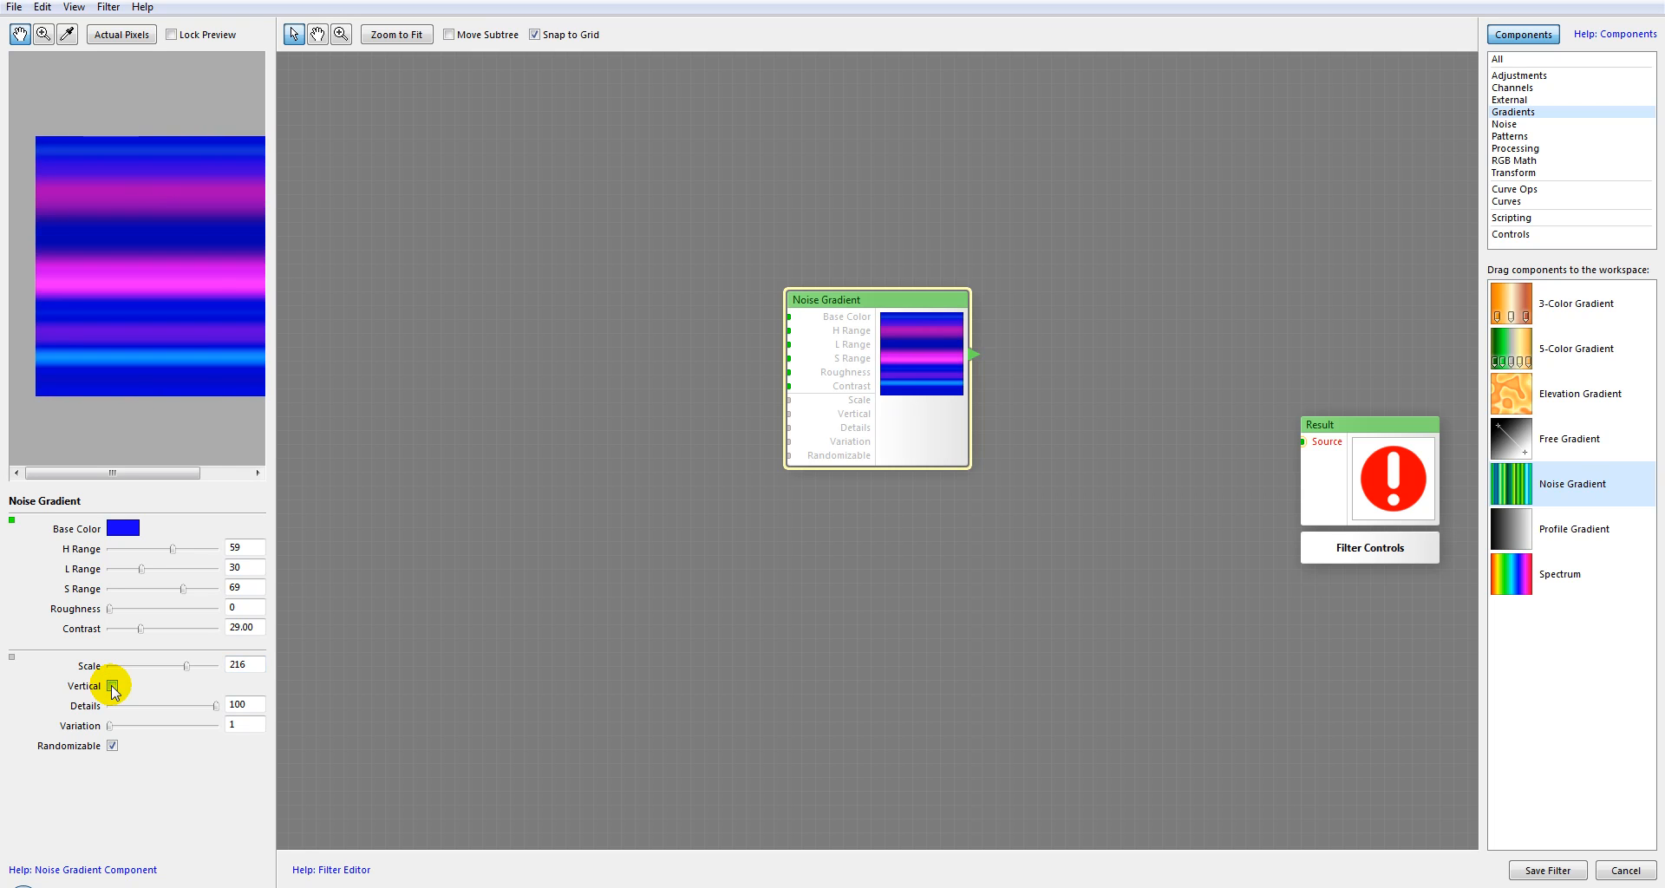
{"action": "left_click", "coordinate": [112, 686]}
{"action": "left_click", "coordinate": [112, 686]}
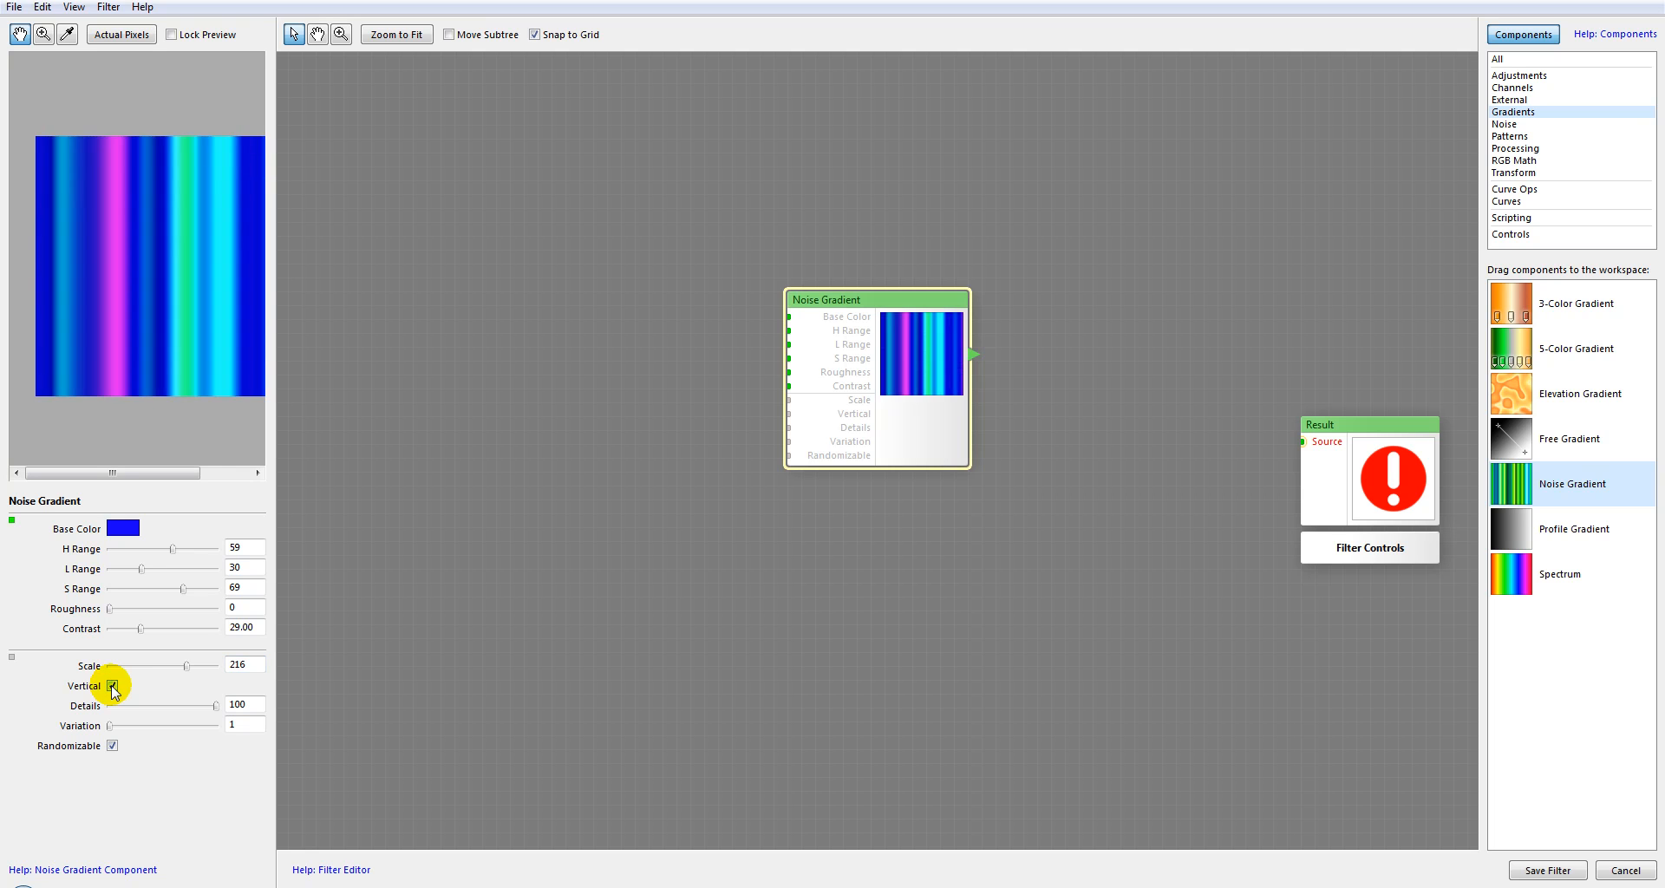
{"action": "left_click", "coordinate": [111, 686]}
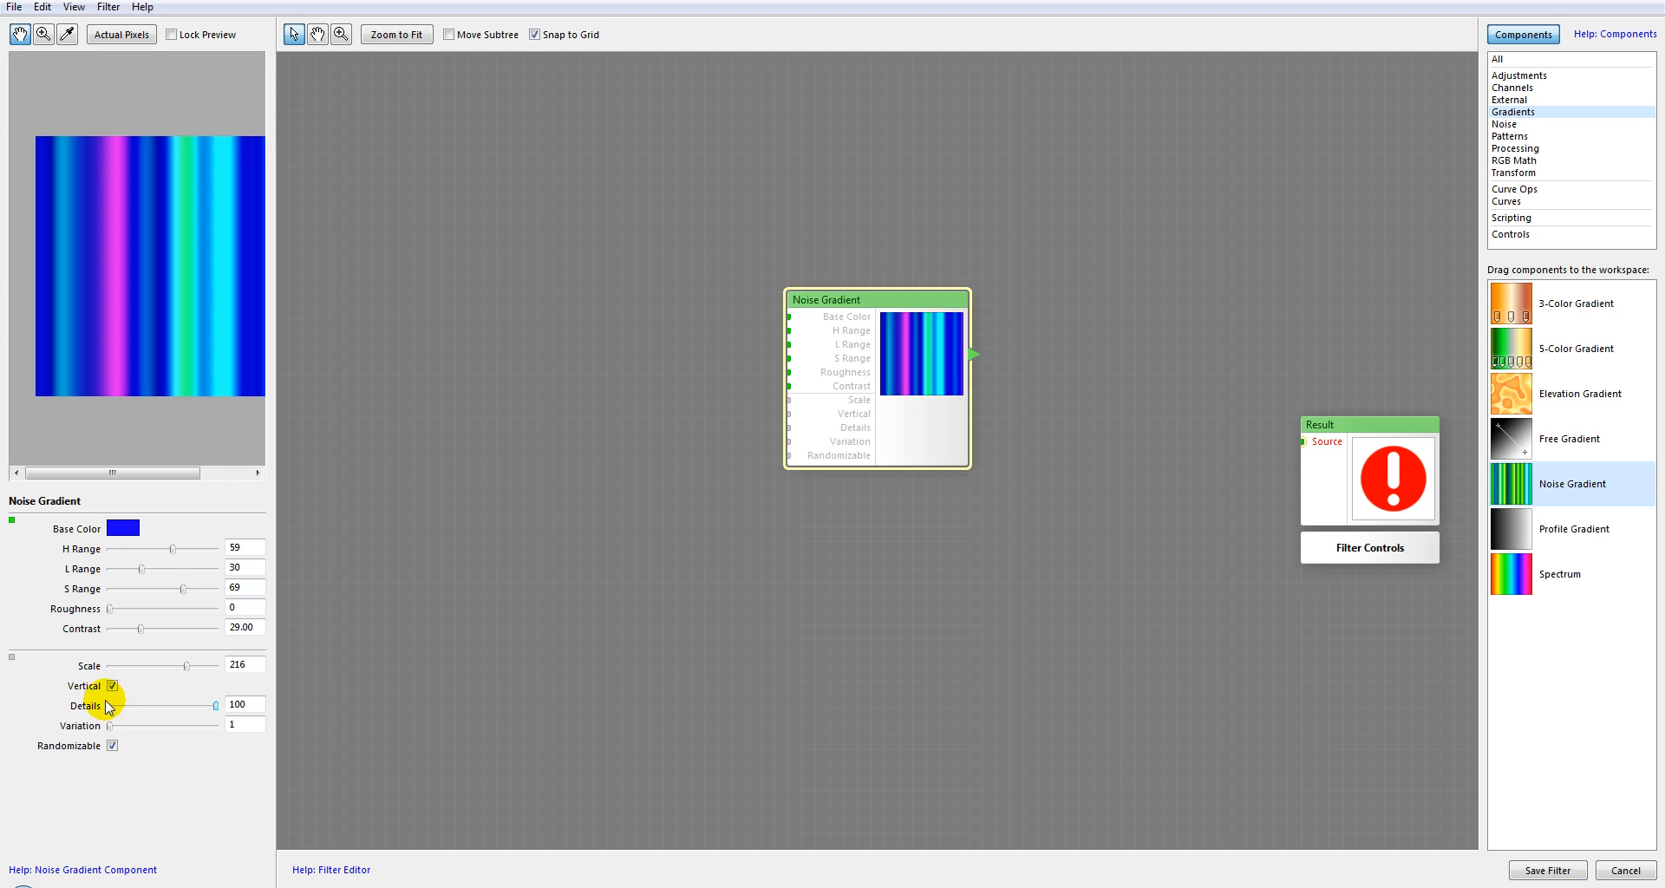
Try Details of 17 and 39 against high Roughness on the Noise Gradient, and set Roughness to 93 and Details to 61.
{"action": "left_click_drag", "start_coordinate": [216, 706], "coordinate": [129, 705]}
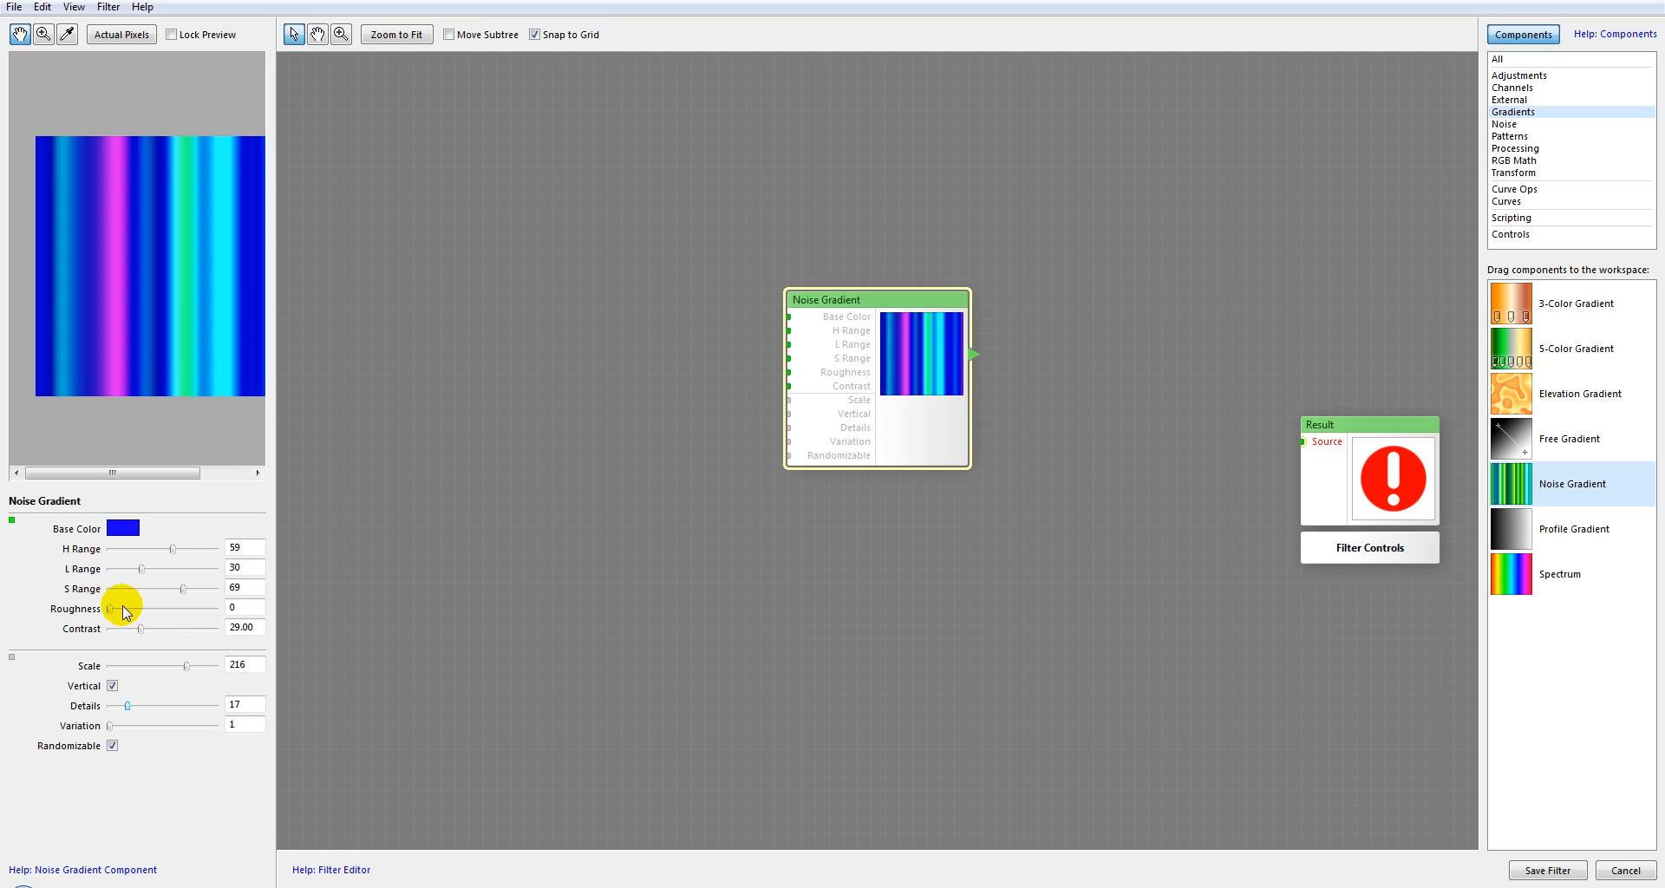
{"action": "left_click_drag", "start_coordinate": [129, 611], "coordinate": [209, 610]}
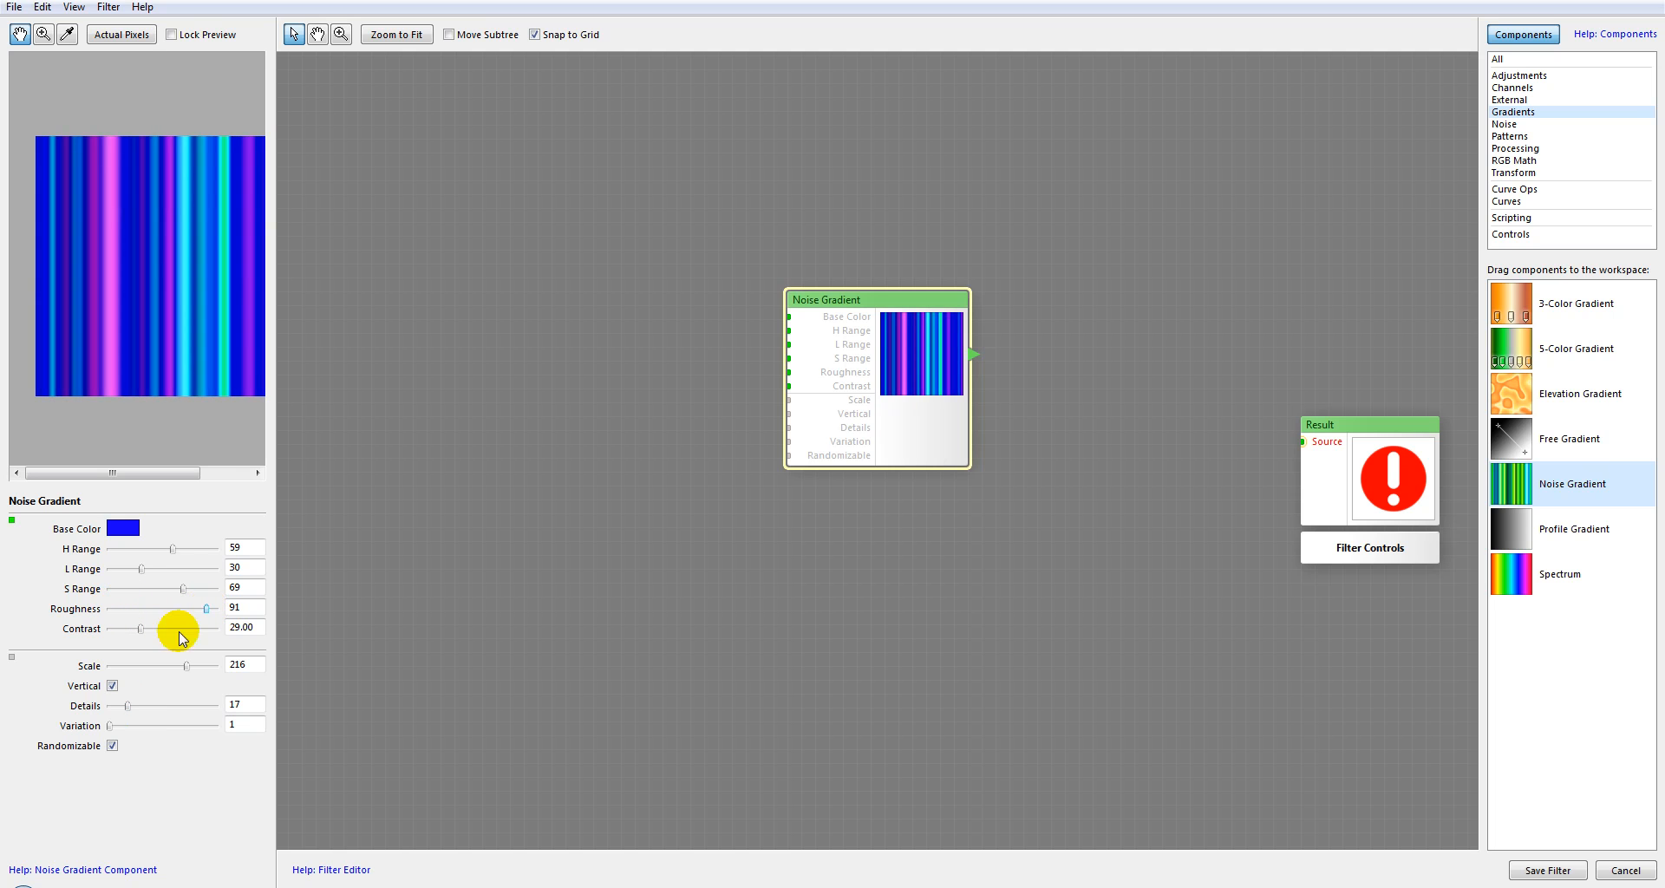
{"action": "mouse_move", "coordinate": [128, 706]}
{"action": "left_mouse_down"}
{"action": "mouse_move", "coordinate": [223, 706]}
{"action": "mouse_move", "coordinate": [117, 706]}
{"action": "mouse_move", "coordinate": [182, 710]}
{"action": "mouse_move", "coordinate": [153, 710]}
{"action": "left_mouse_up"}
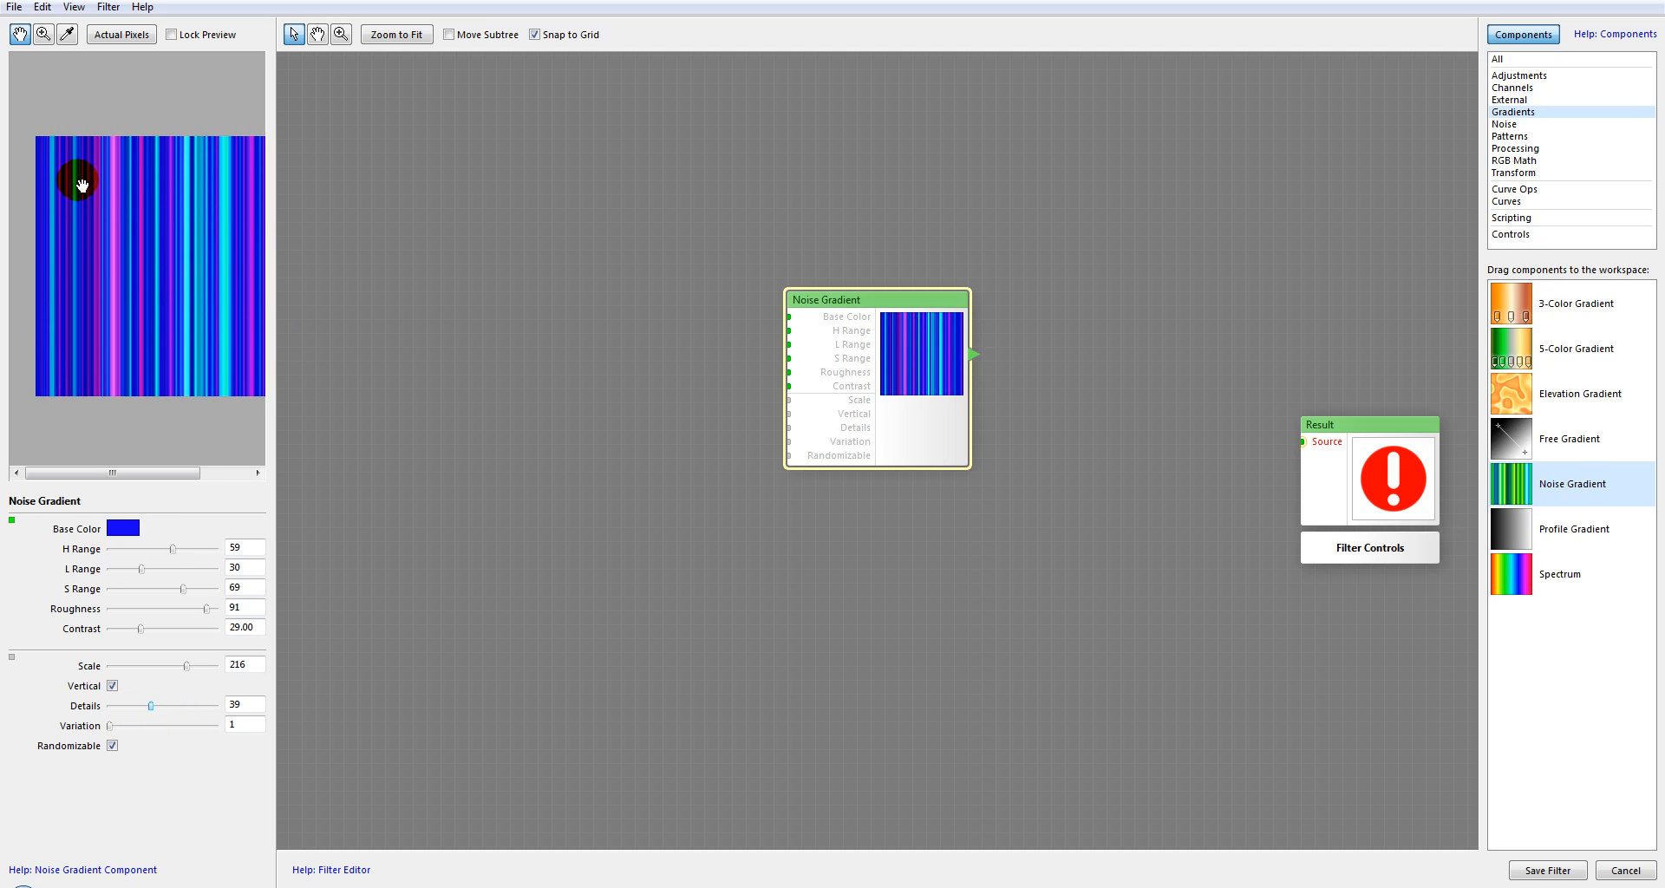
{"action": "mouse_move", "coordinate": [207, 608]}
{"action": "left_mouse_down"}
{"action": "mouse_move", "coordinate": [130, 607]}
{"action": "mouse_move", "coordinate": [208, 613]}
{"action": "left_mouse_up"}
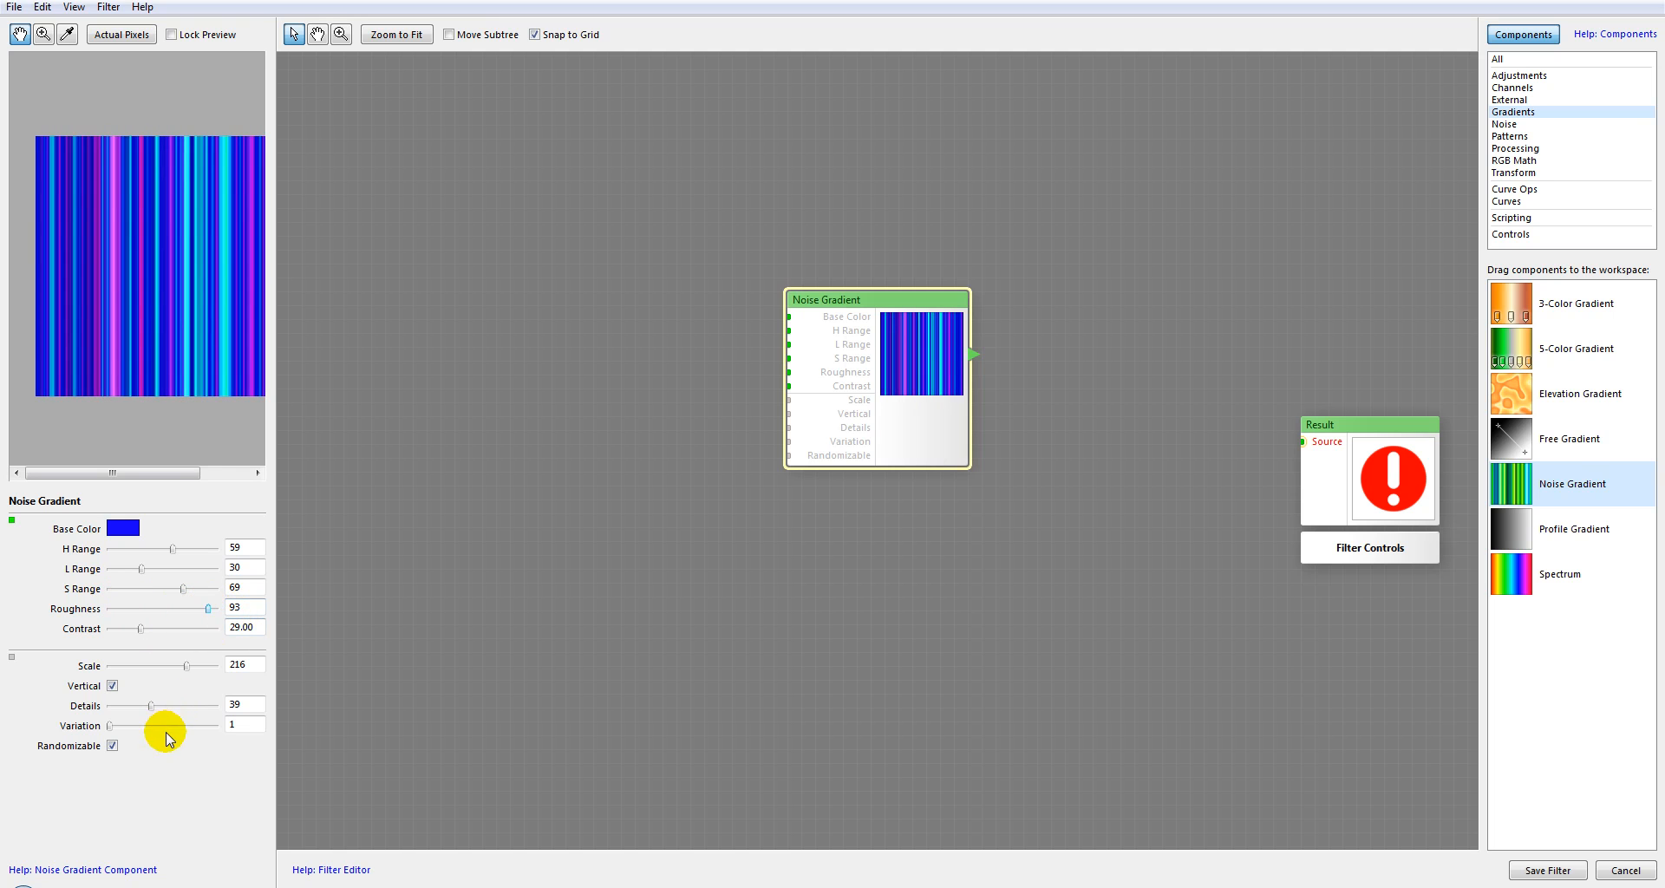
{"action": "mouse_move", "coordinate": [147, 704]}
{"action": "left_mouse_down"}
{"action": "mouse_move", "coordinate": [208, 709]}
{"action": "mouse_move", "coordinate": [174, 705]}
{"action": "left_mouse_up"}
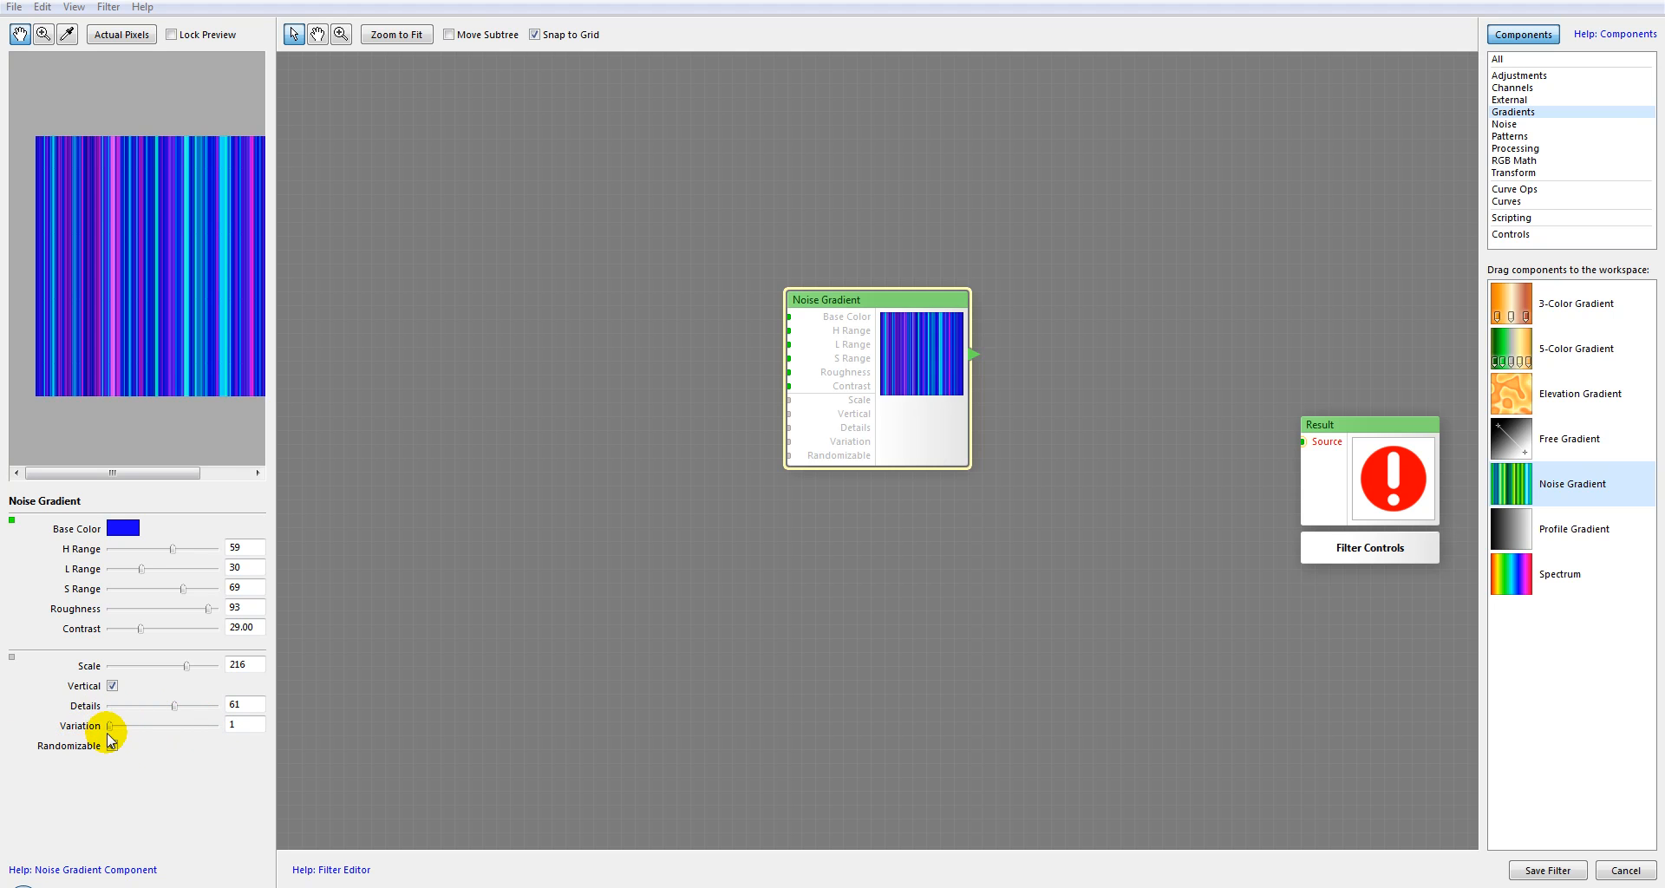
Set the Noise Gradient's Variation to 26829, and try Randomizable off before turning it back on.
{"action": "left_click_drag", "start_coordinate": [110, 727], "coordinate": [205, 728]}
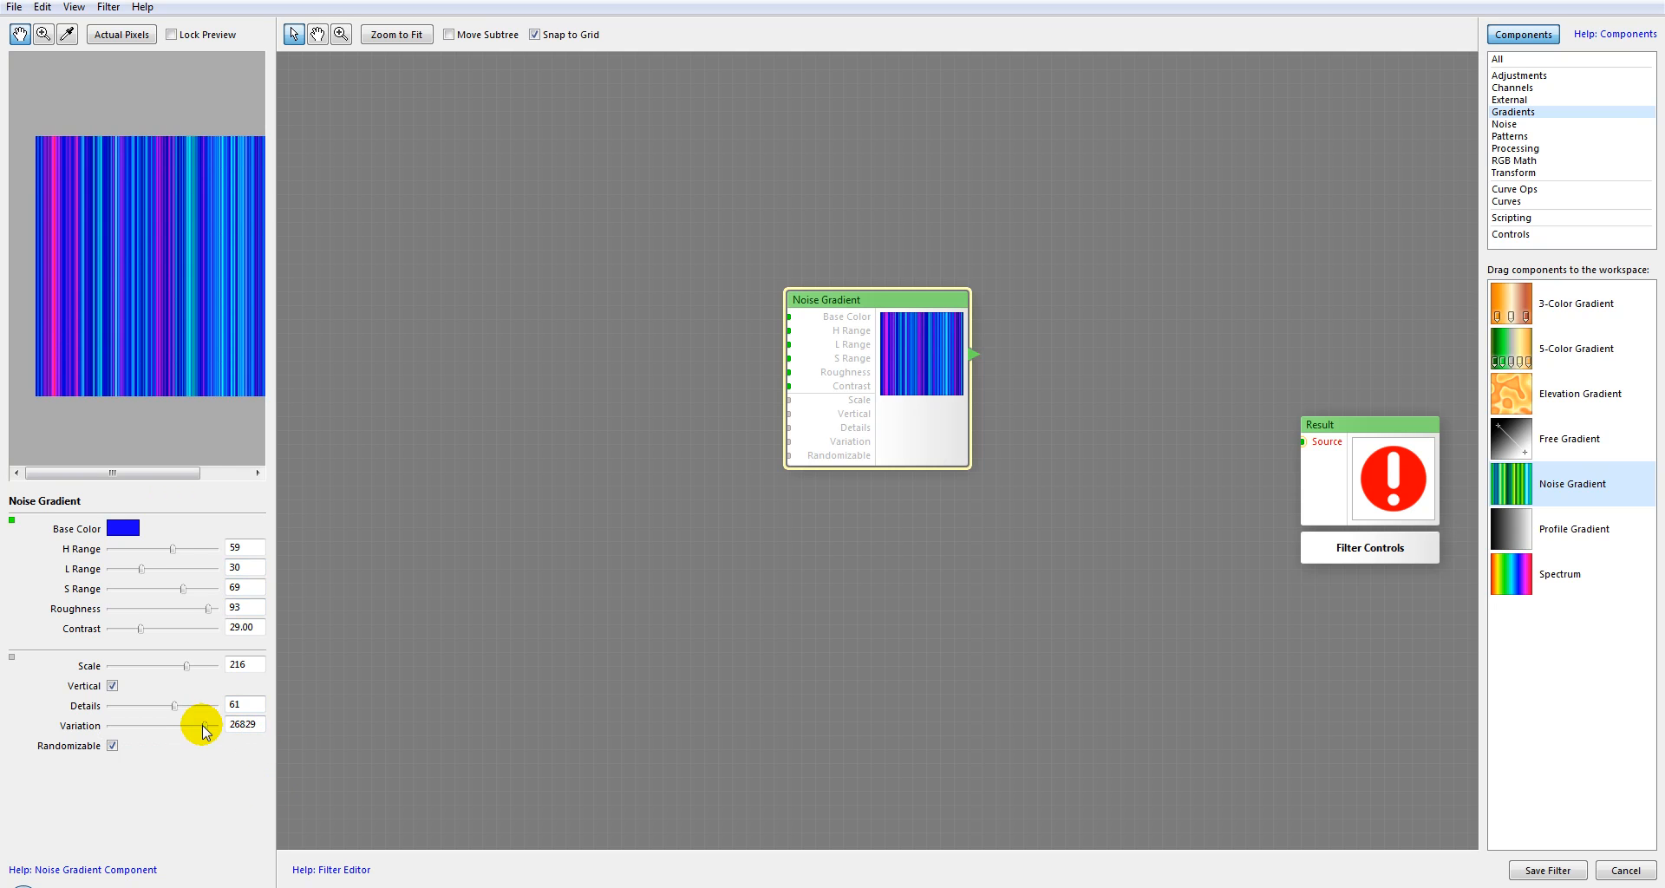
{"action": "left_click", "coordinate": [112, 747]}
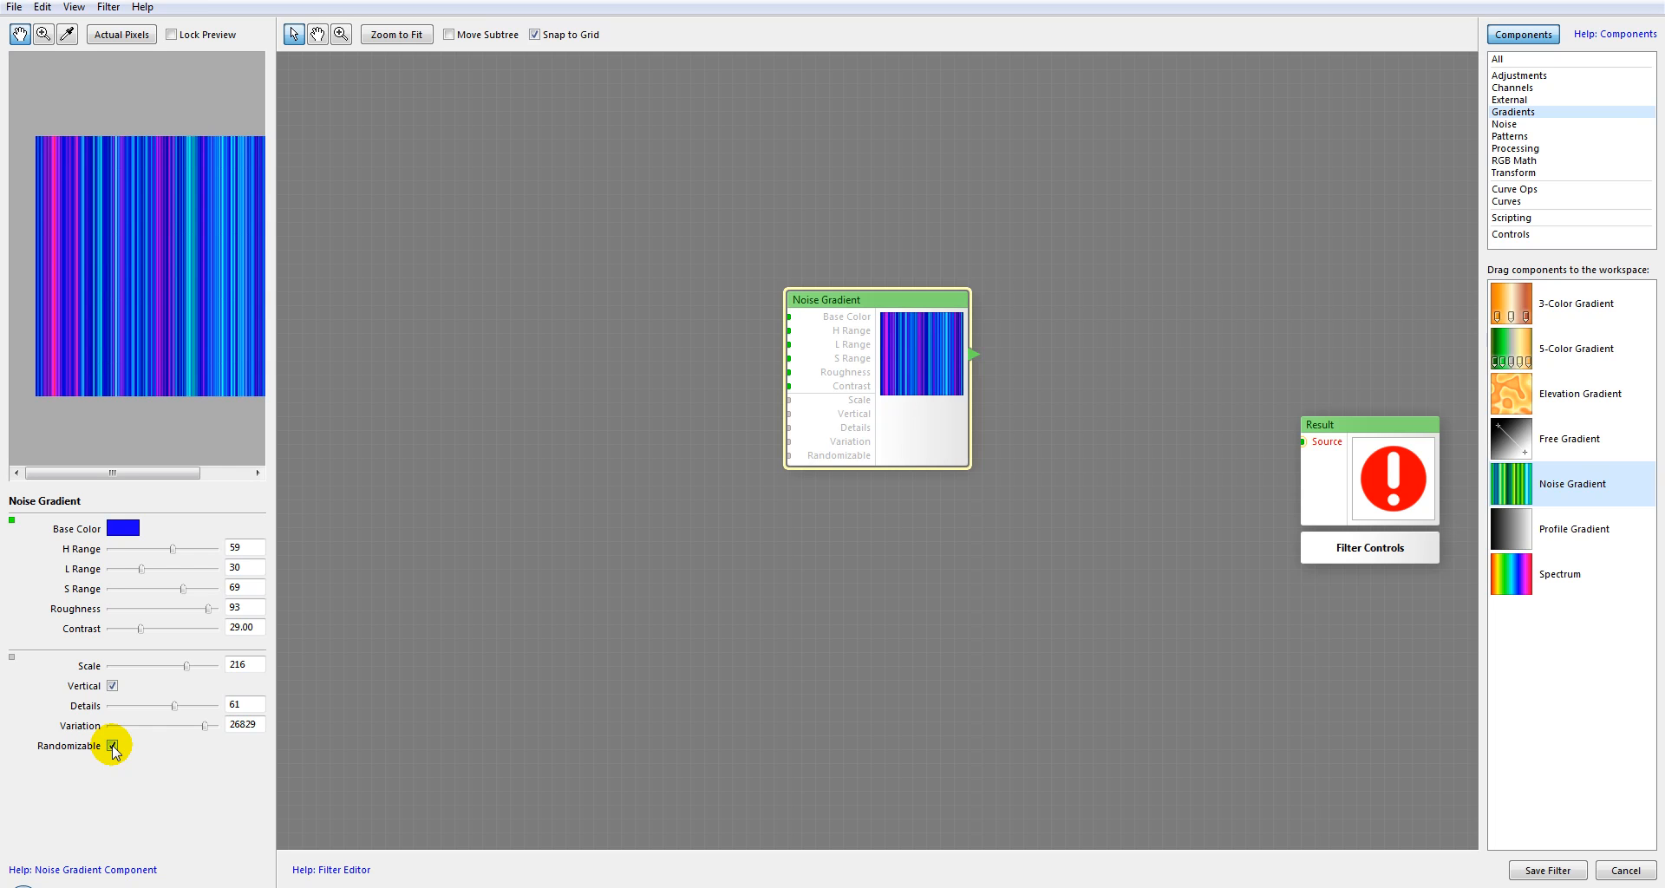
{"action": "left_click", "coordinate": [113, 746]}
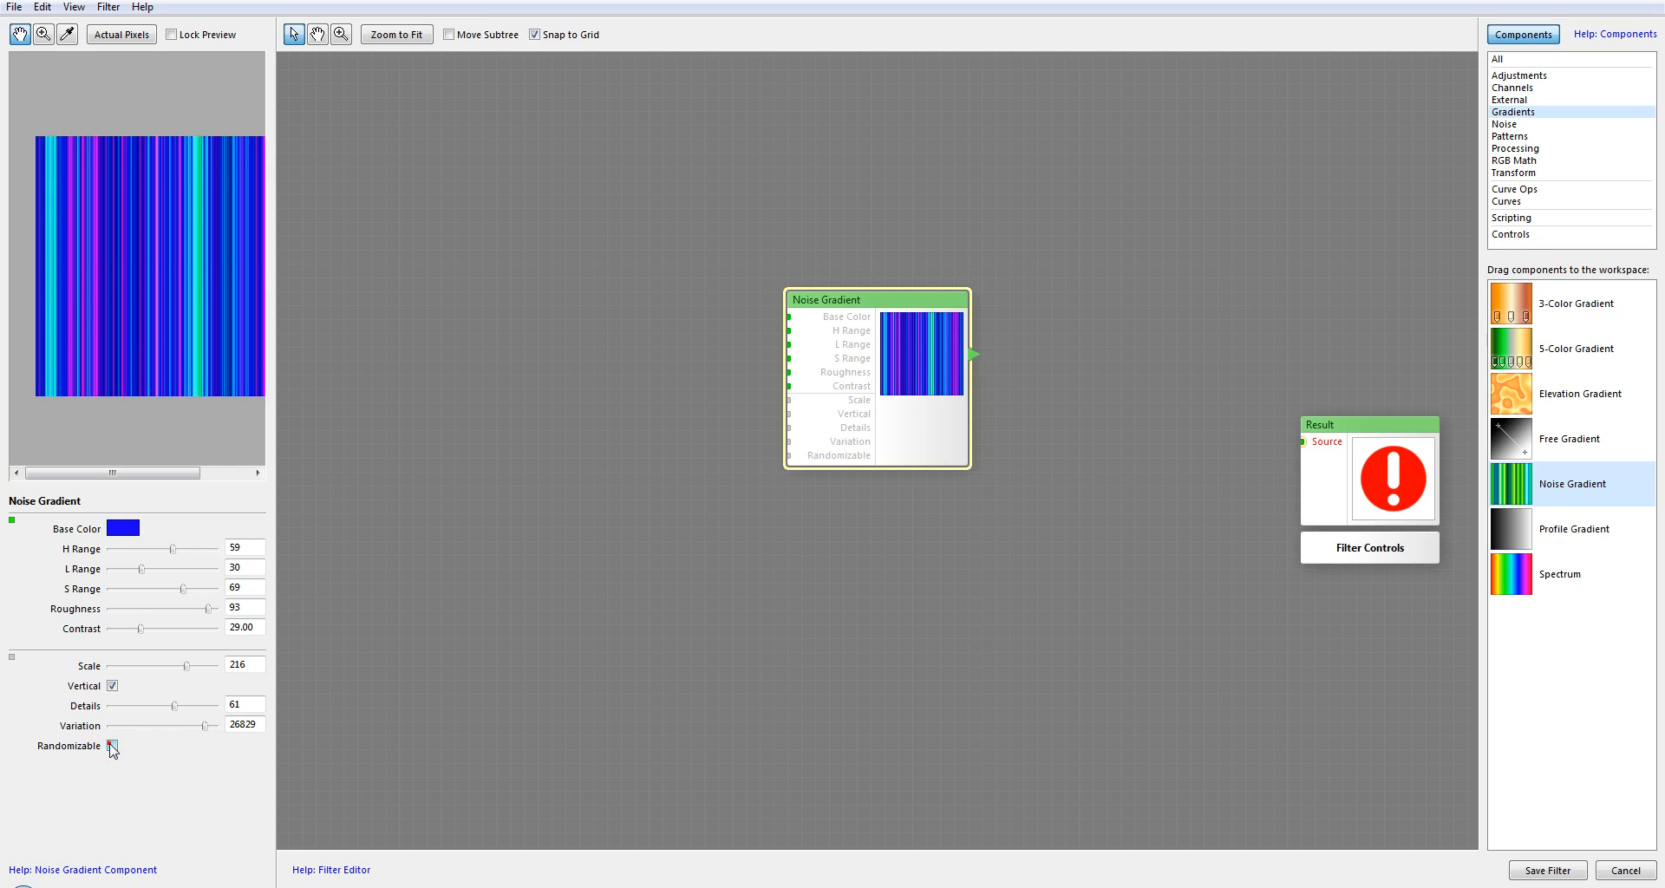
{"action": "left_click", "coordinate": [113, 747]}
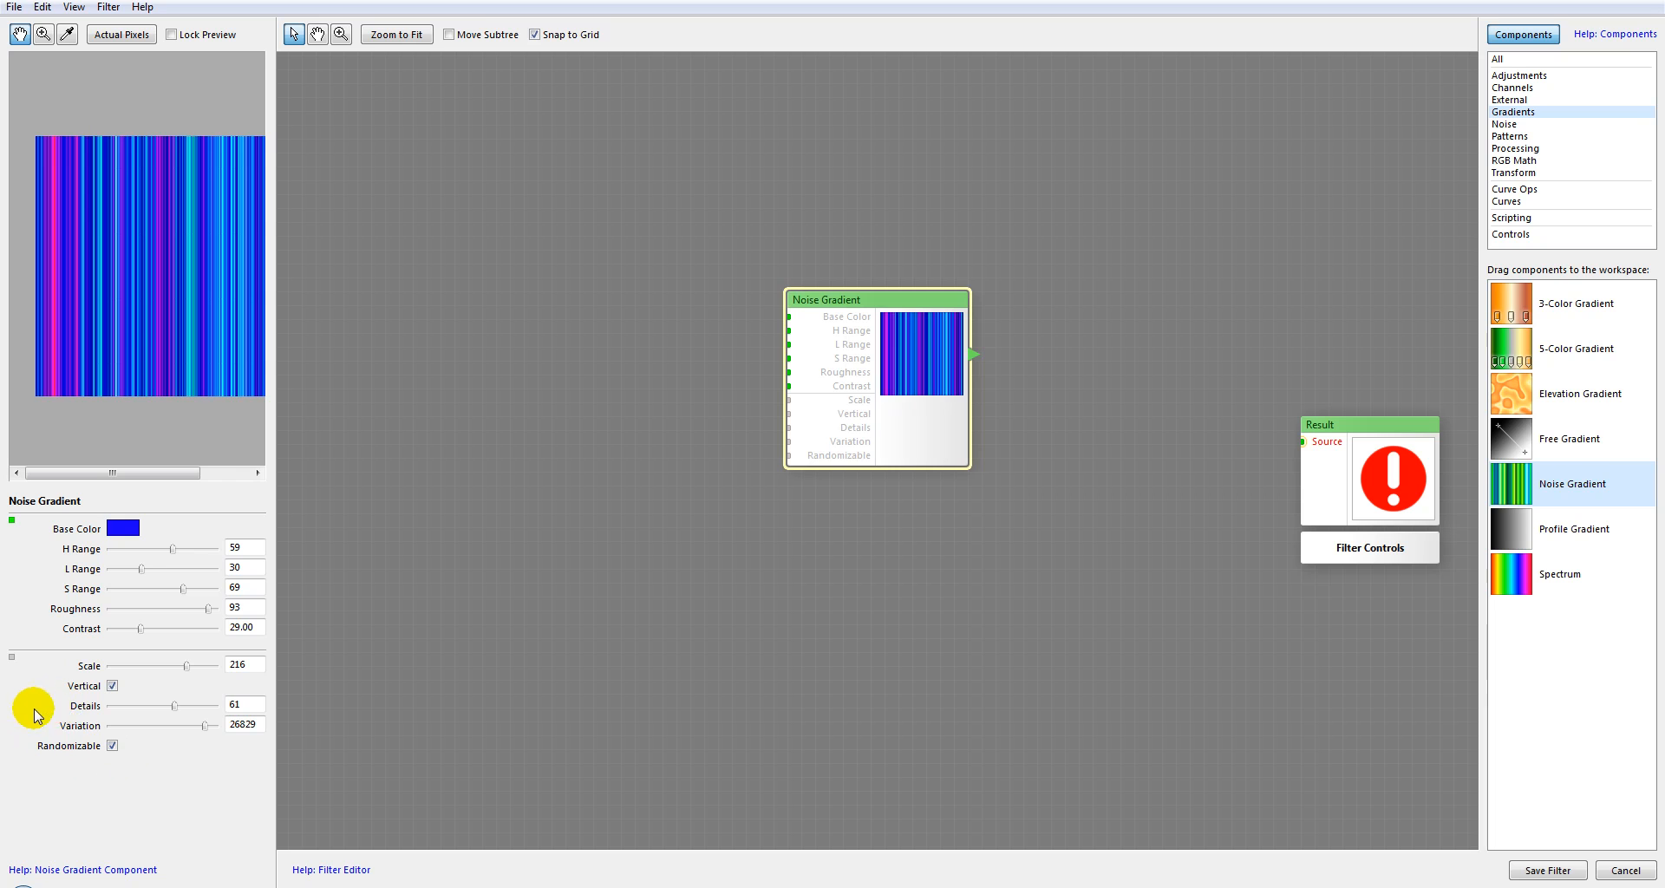
{"action": "left_click", "coordinate": [113, 747]}
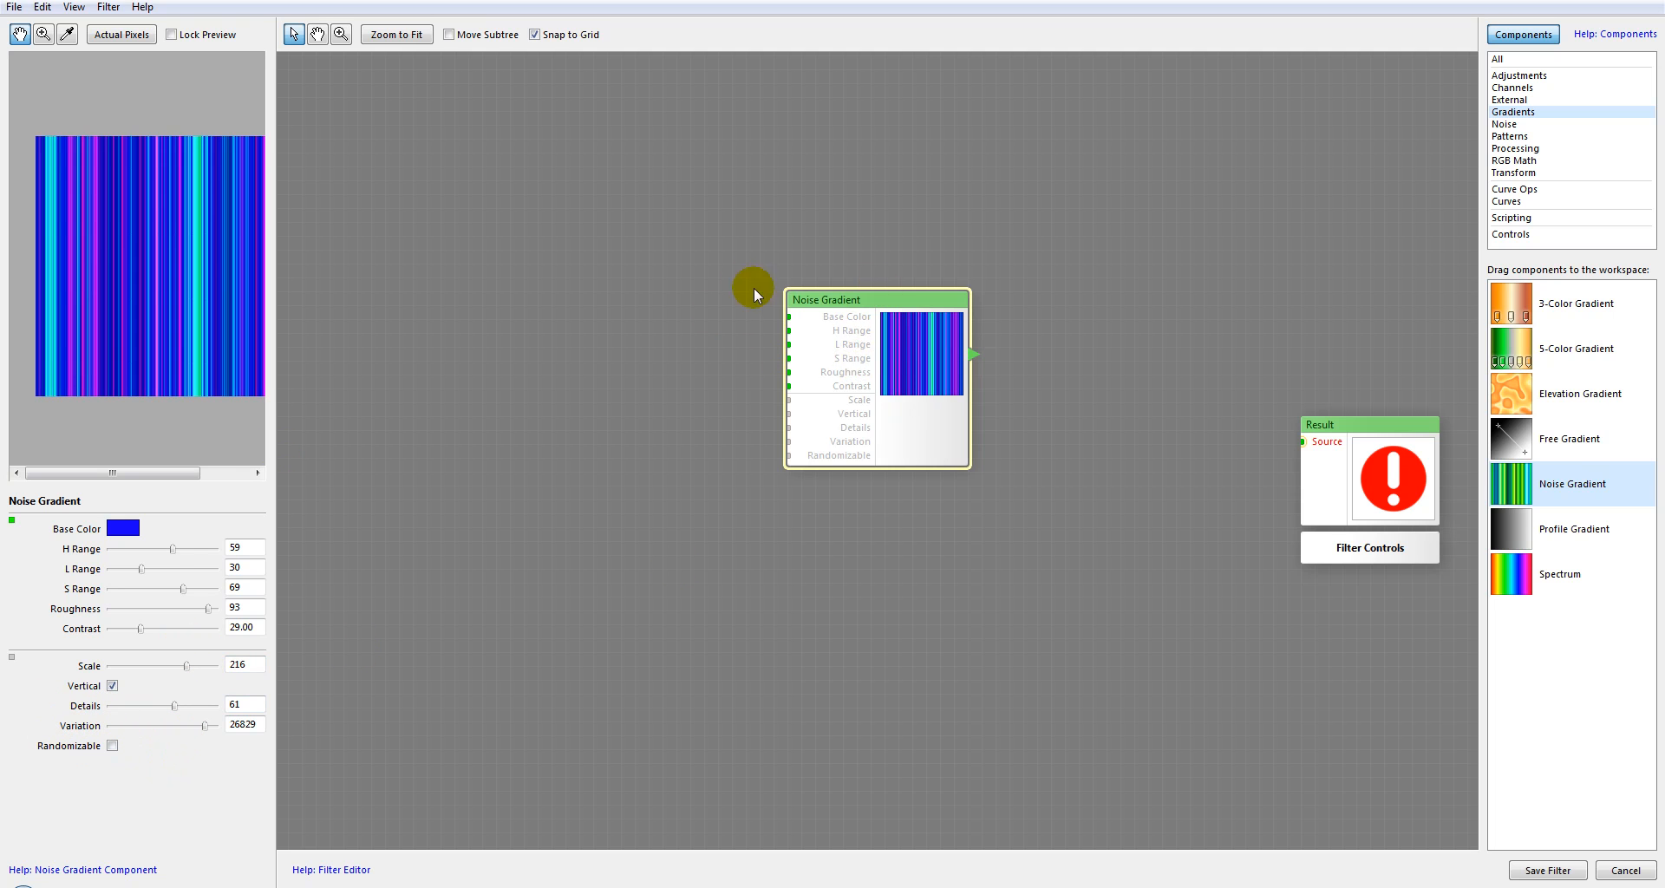
{"action": "left_click", "coordinate": [112, 746]}
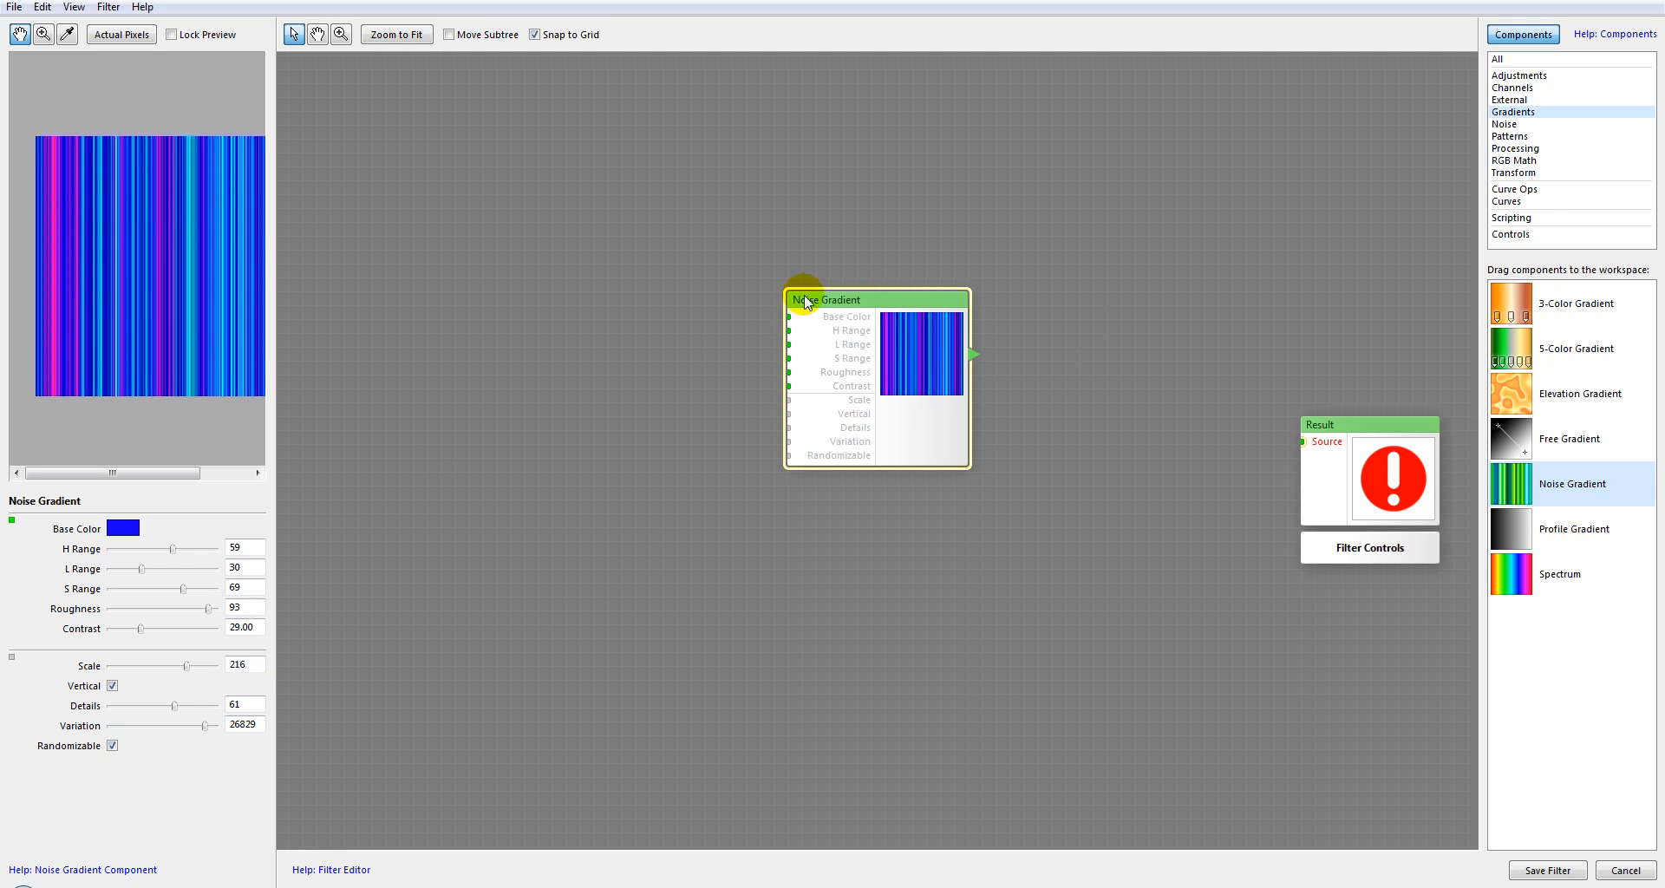
Delete the Noise Gradient, add a fresh one with default settings, and delete that one as well.
{"action": "key", "text": "Delete"}
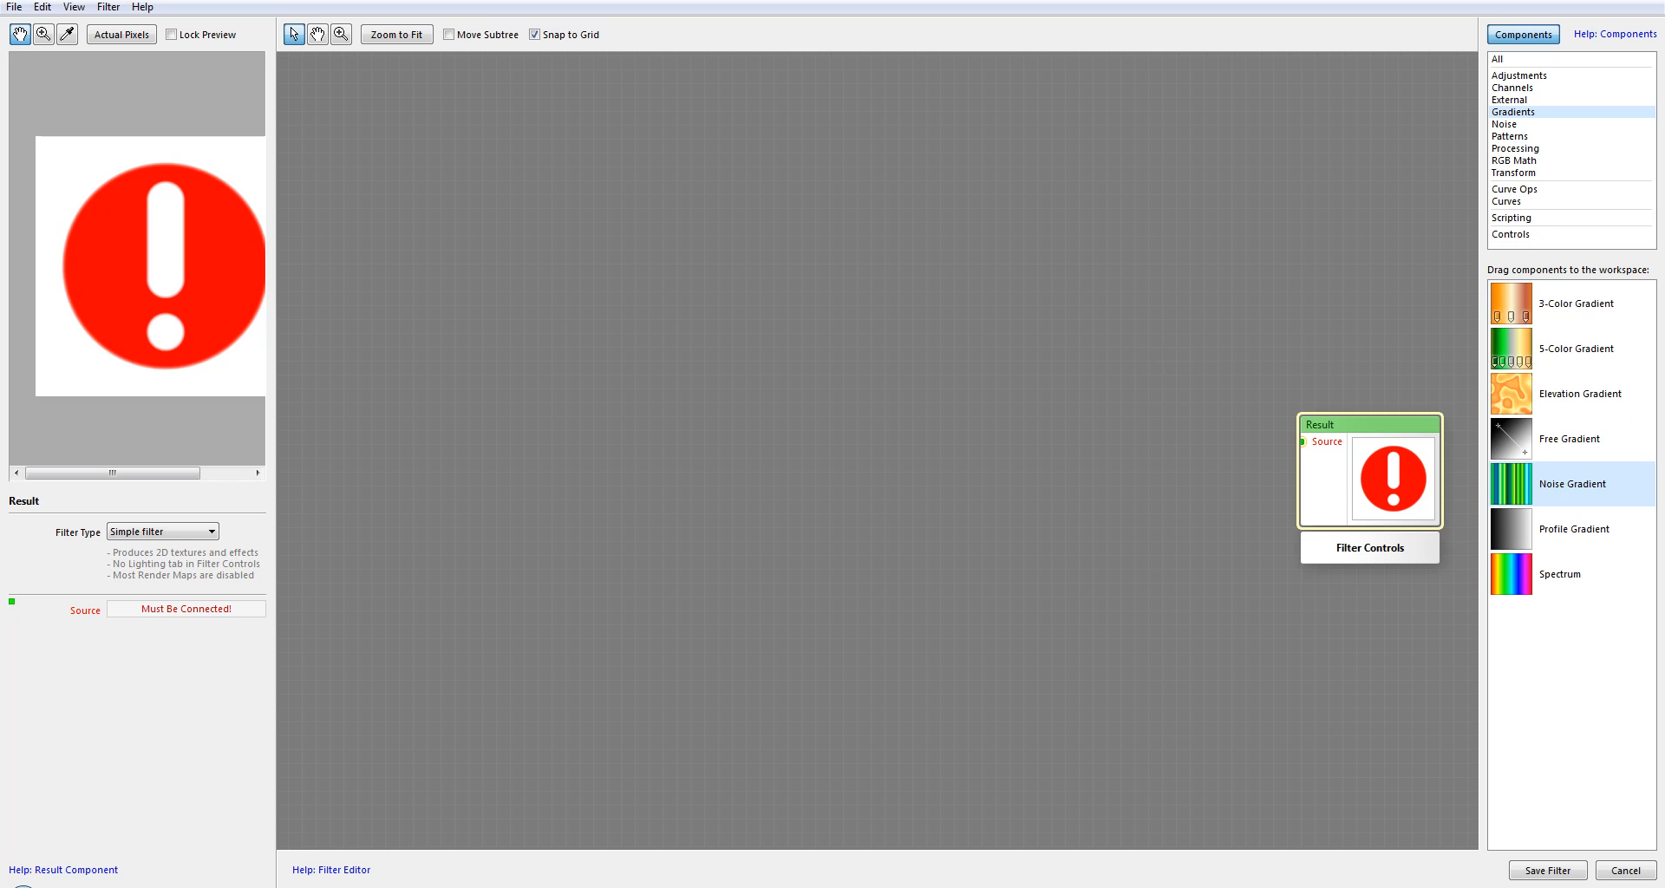
{"action": "left_click_drag", "start_coordinate": [1513, 483], "coordinate": [798, 369]}
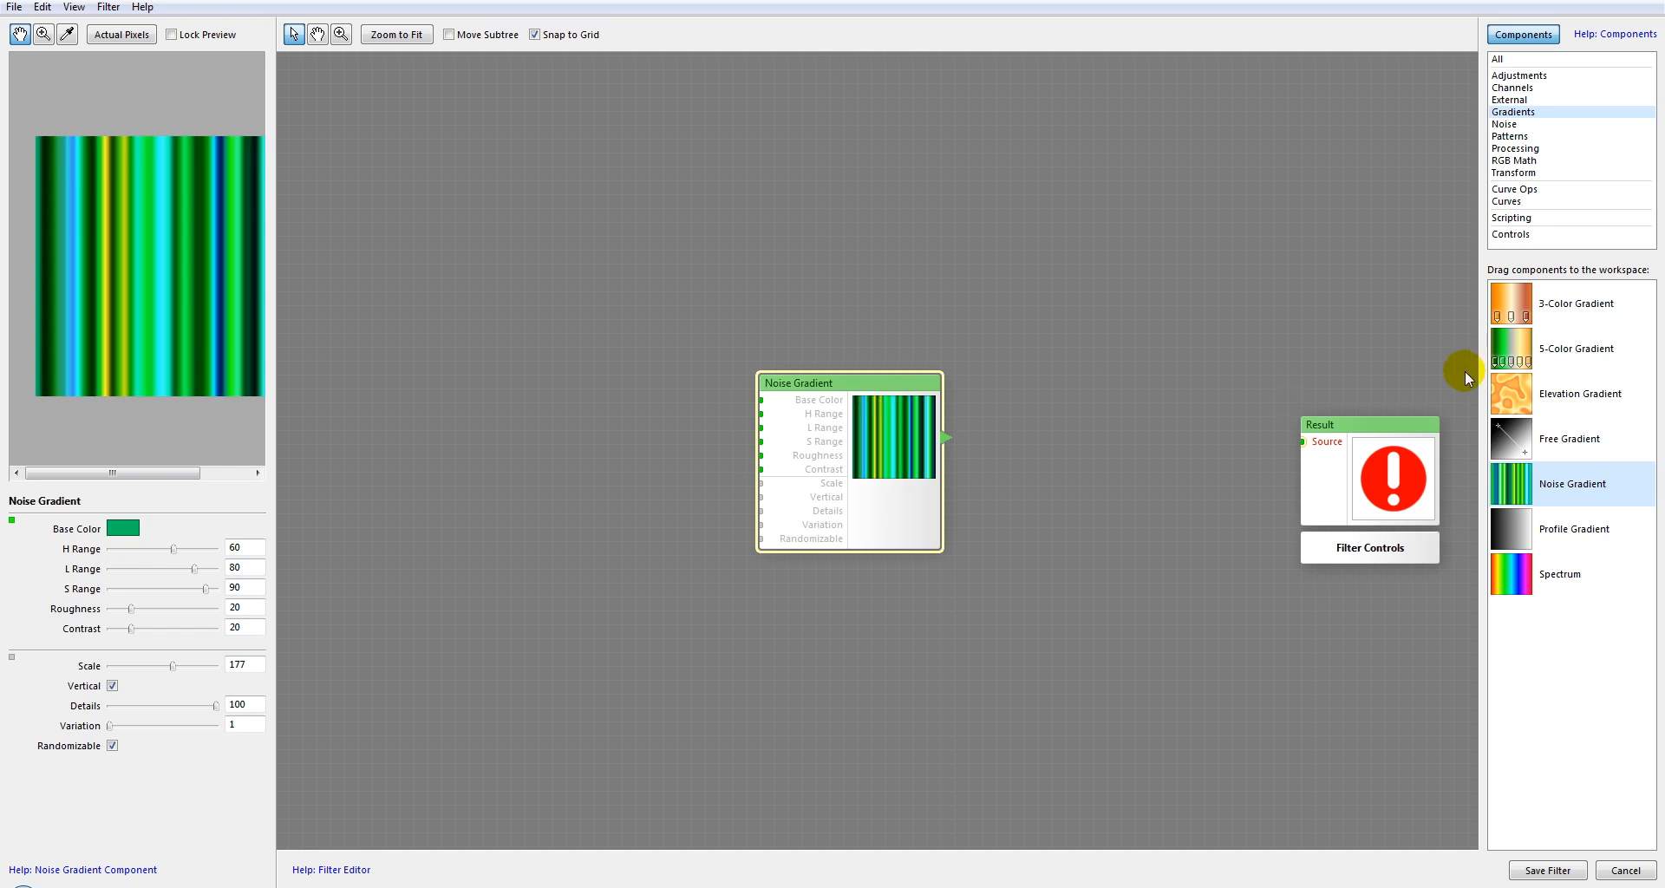
{"action": "key", "text": "Delete"}
Add a Profile Gradient to the workspace and set its Color 1 to pure red (255, 0, 0).
{"action": "left_click_drag", "start_coordinate": [1523, 519], "coordinate": [881, 344]}
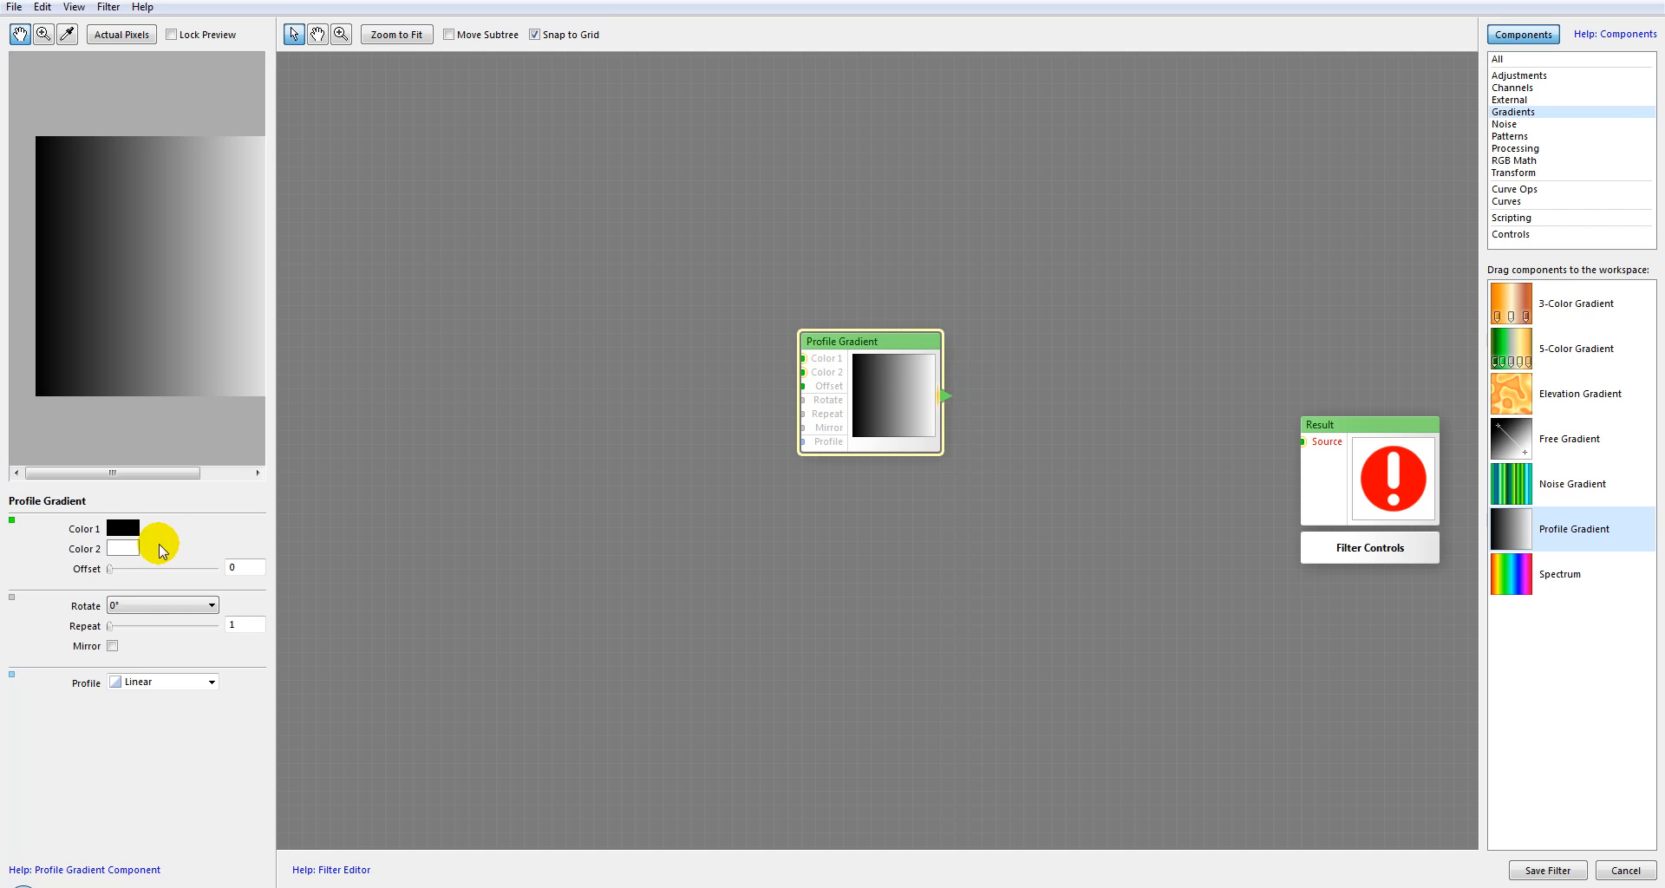
{"action": "left_click", "coordinate": [126, 539]}
{"action": "left_click", "coordinate": [372, 534]}
{"action": "left_click_drag", "start_coordinate": [372, 535], "coordinate": [545, 486]}
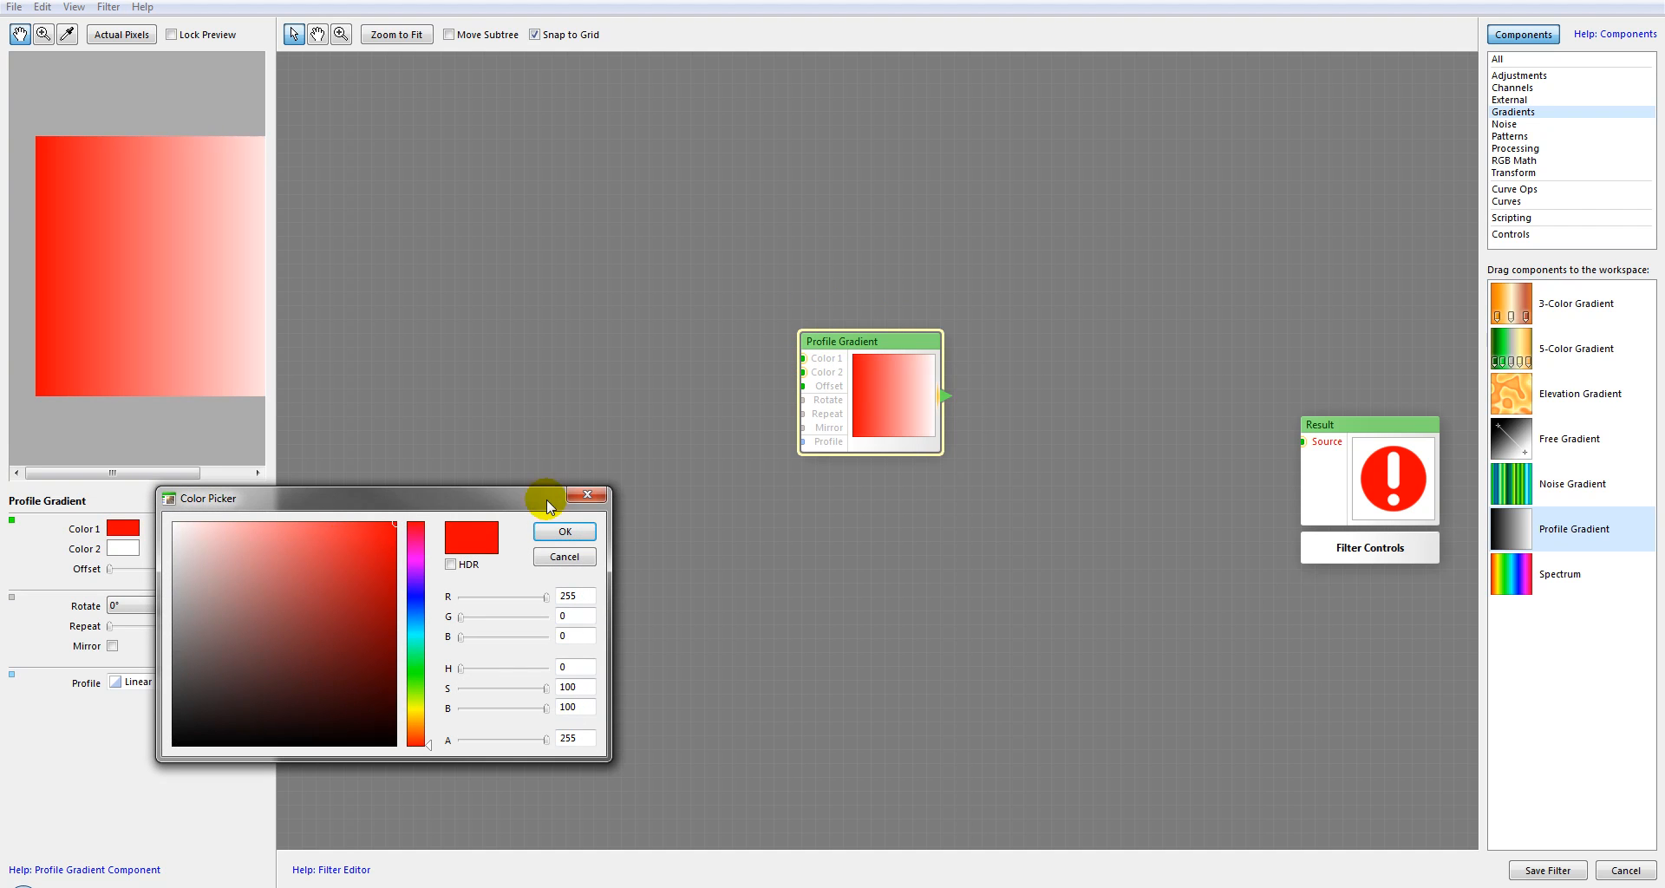
{"action": "left_click", "coordinate": [560, 532]}
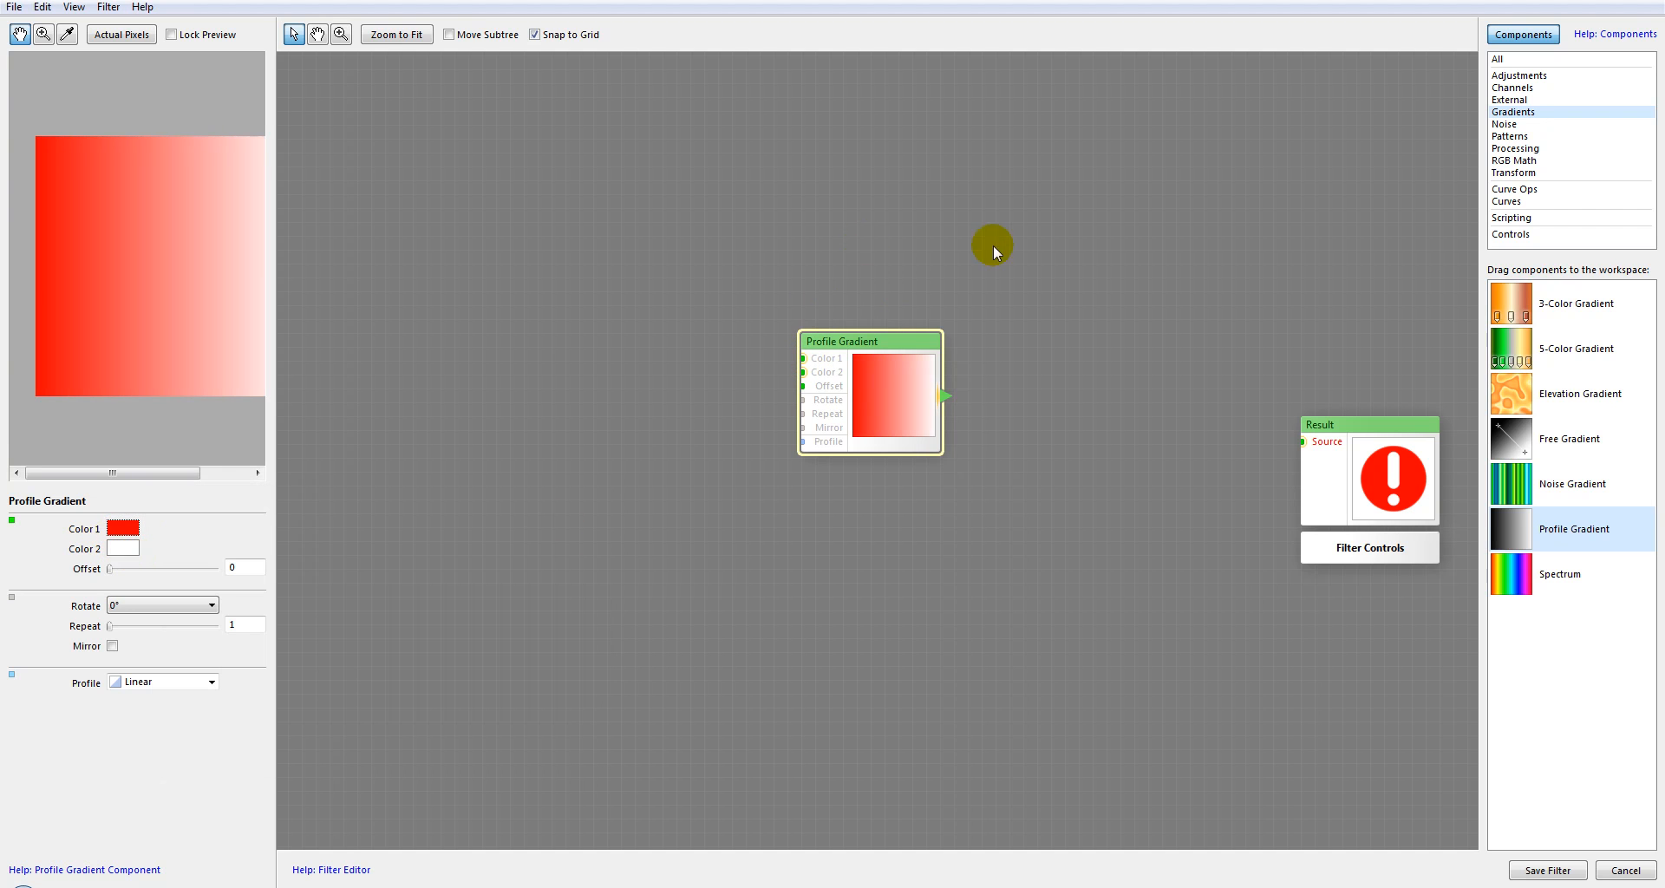
Add a 3-Color Gradient, try it as the Profile Gradient's Color 1 source, and disconnect it again.
{"action": "left_click_drag", "start_coordinate": [1512, 298], "coordinate": [802, 358]}
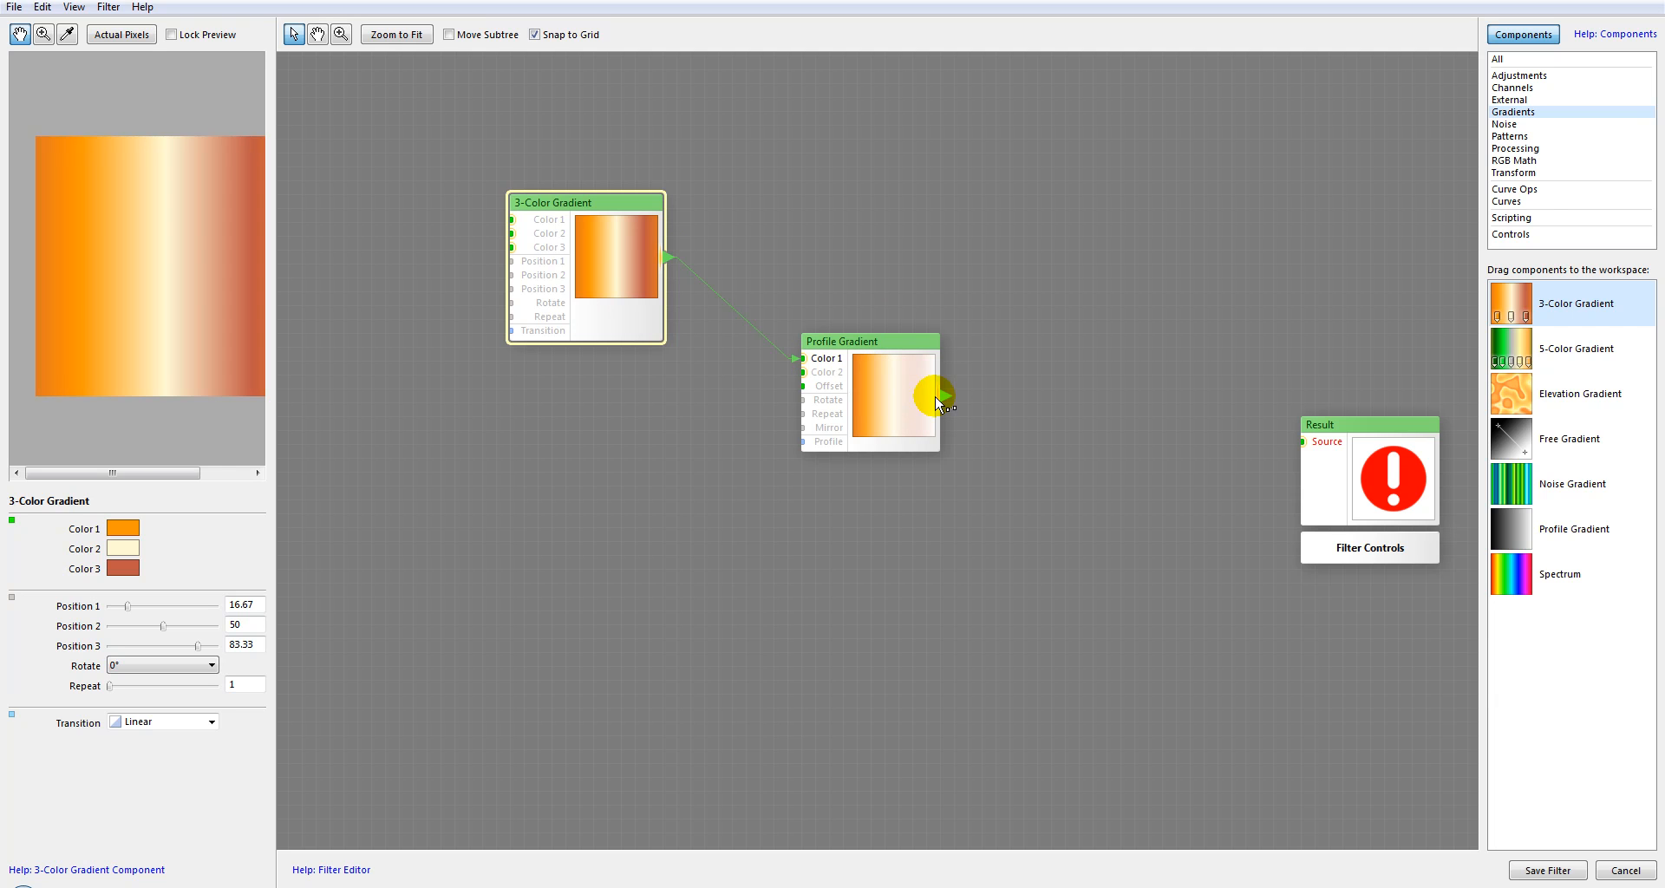
{"action": "left_click_drag", "start_coordinate": [811, 369], "coordinate": [792, 361]}
{"action": "left_click", "coordinate": [843, 442]}
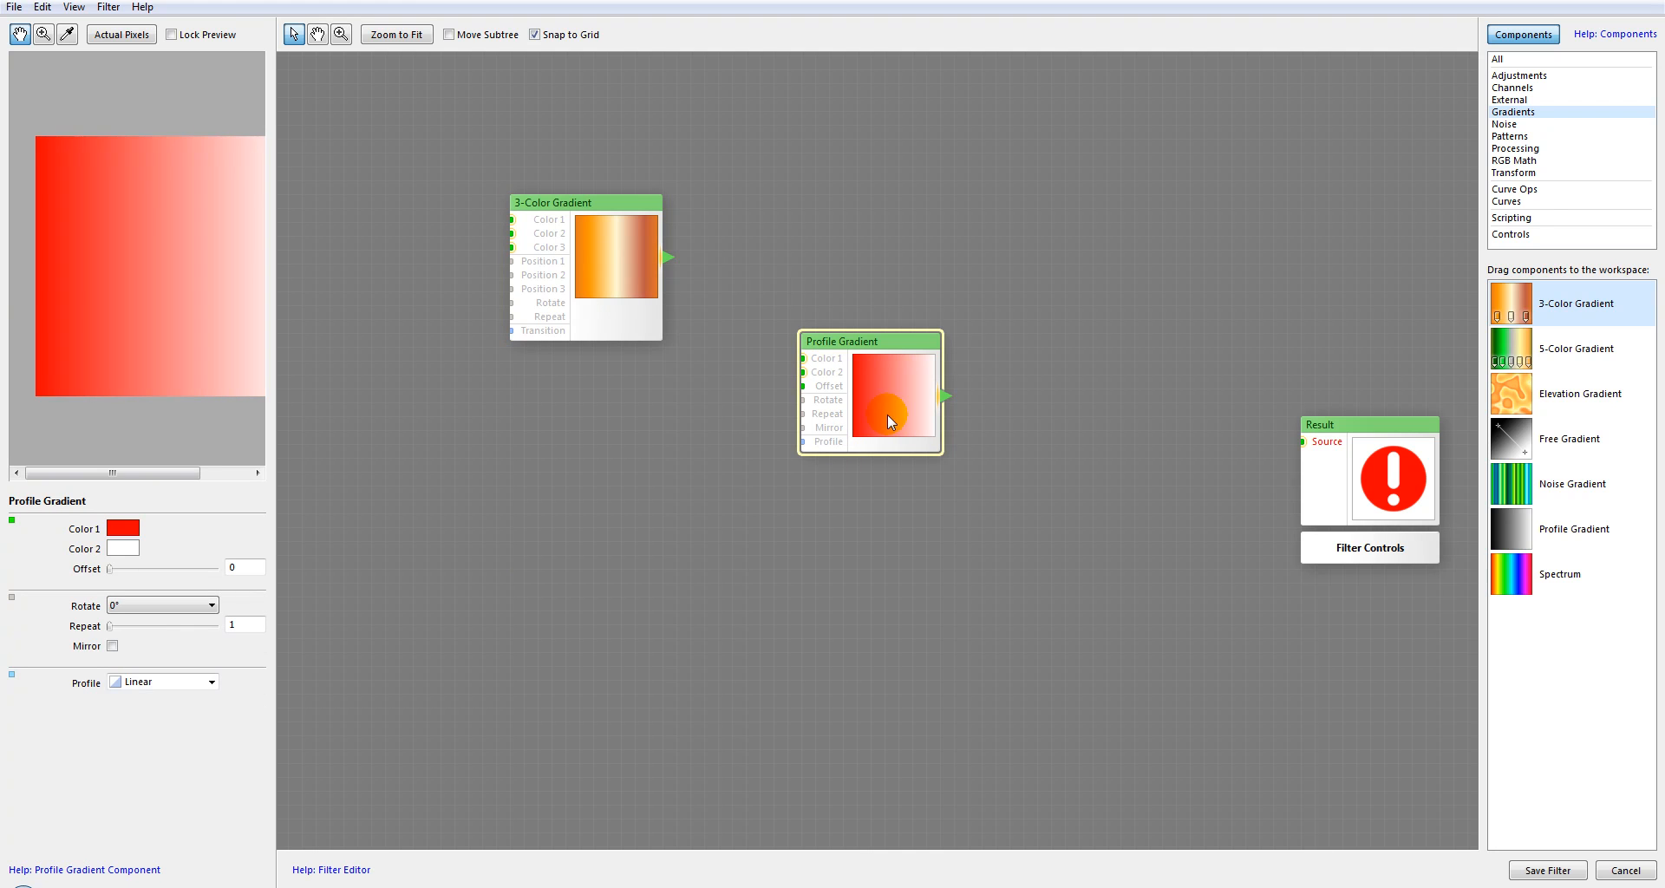
Set the Profile Gradient's Profile to Reflected Linear, and feed its Profile input from a new Noise curve.
{"action": "left_click", "coordinate": [205, 681]}
{"action": "left_click", "coordinate": [172, 729]}
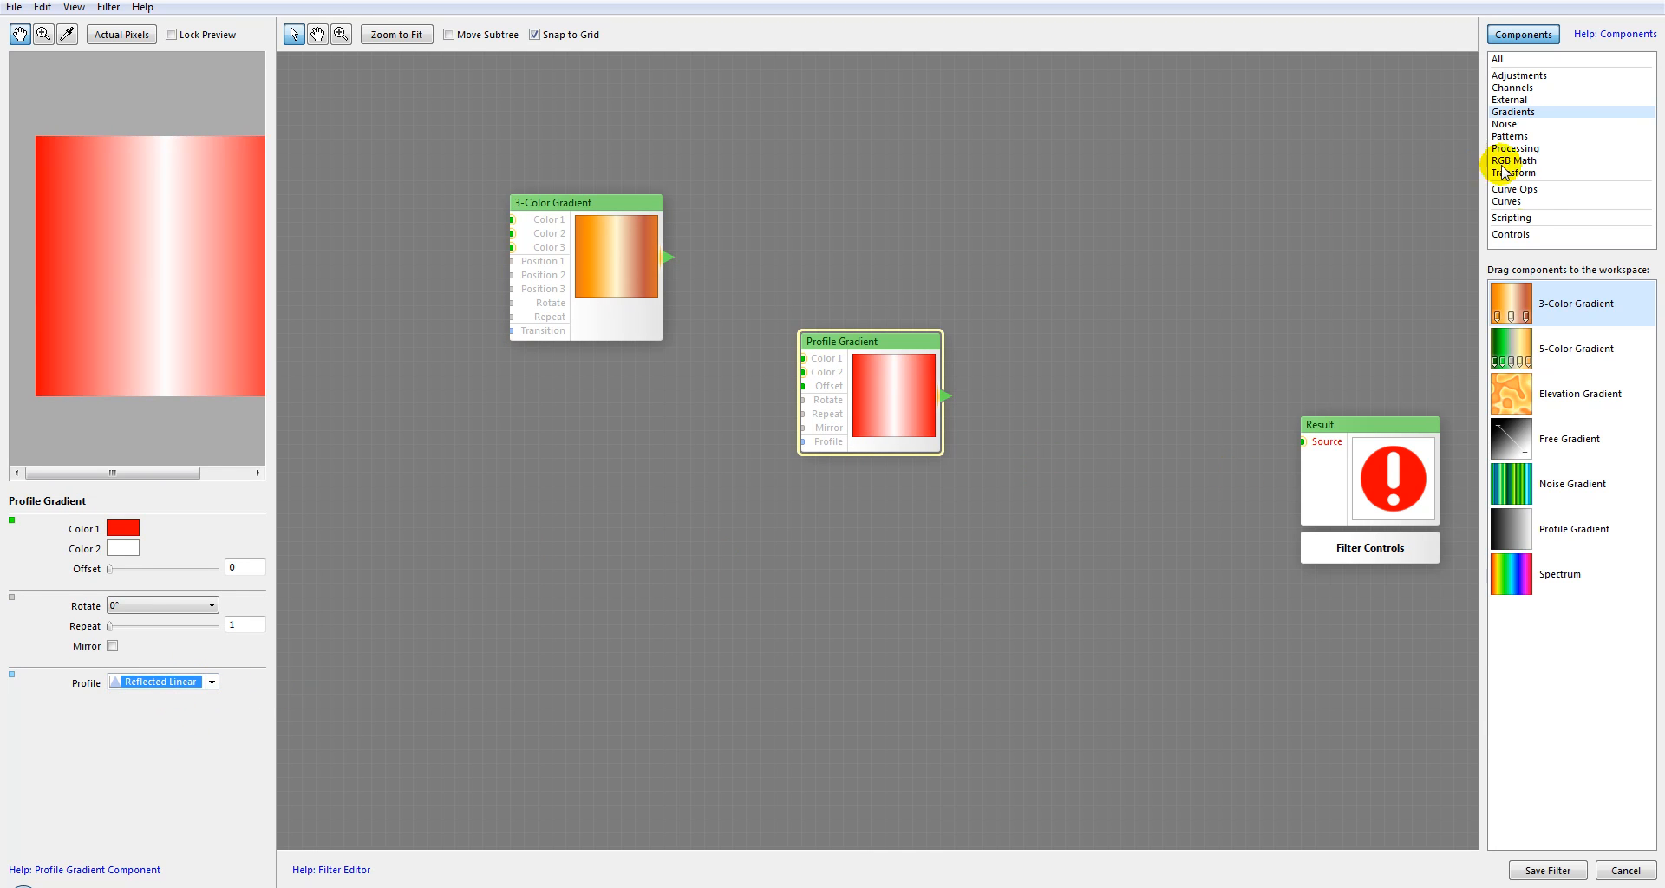
{"action": "left_click", "coordinate": [1513, 201]}
{"action": "left_click_drag", "start_coordinate": [1526, 619], "coordinate": [505, 603]}
{"action": "left_click_drag", "start_coordinate": [692, 649], "coordinate": [796, 442]}
{"action": "left_click", "coordinate": [897, 398]}
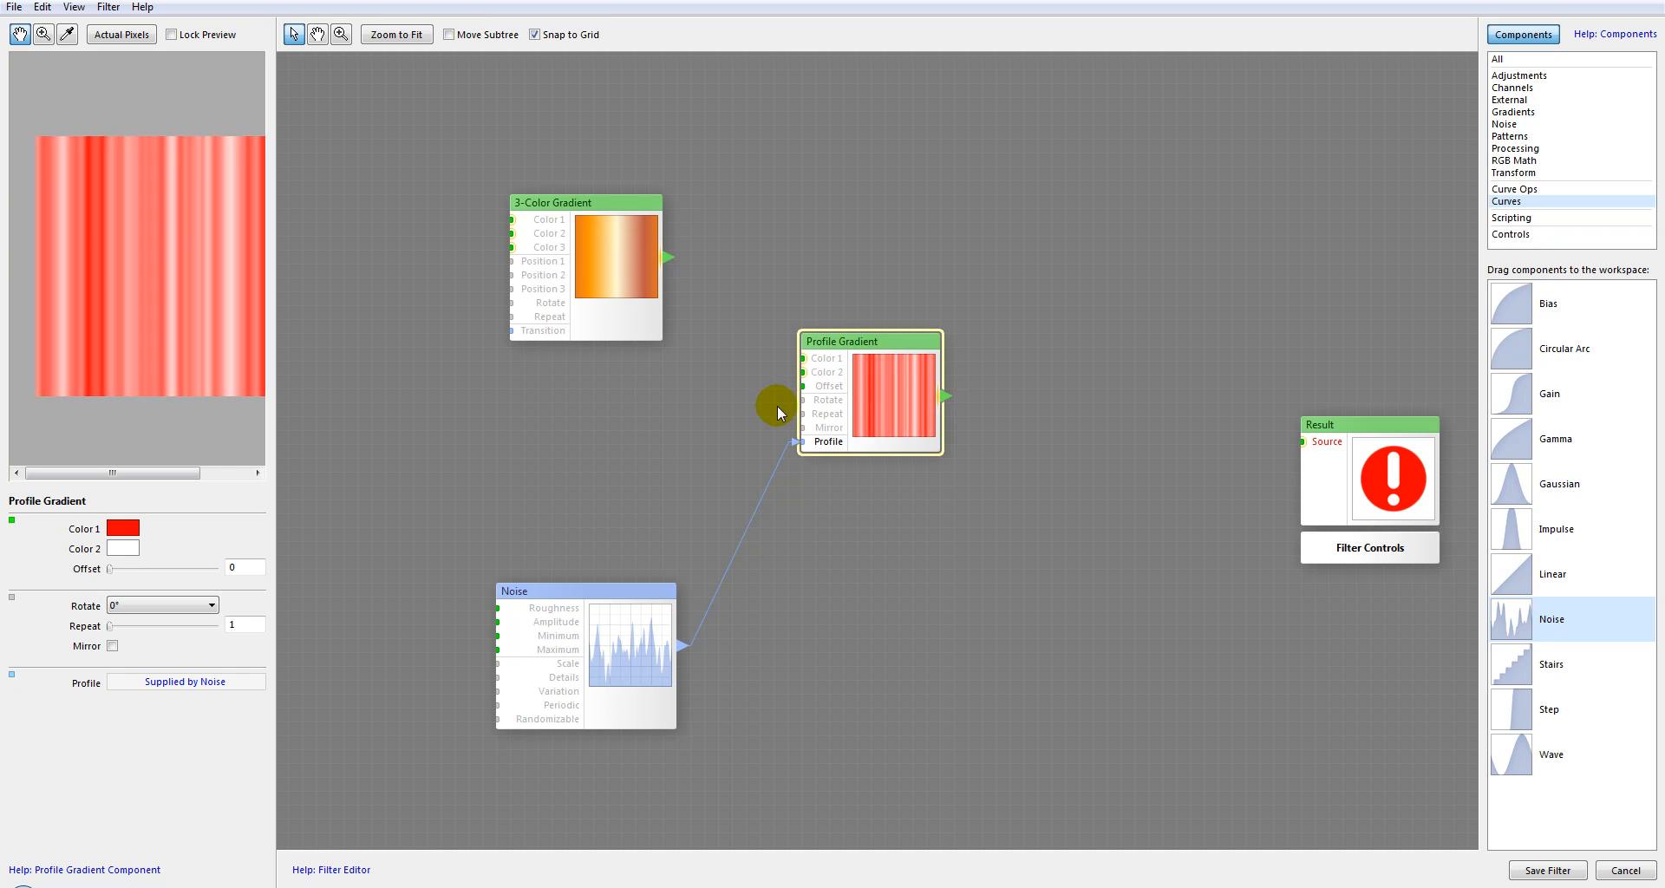
Move the Profile Gradient closer to the Result component and disconnect the Noise curve from its Profile input.
{"action": "left_click_drag", "start_coordinate": [860, 366], "coordinate": [943, 372]}
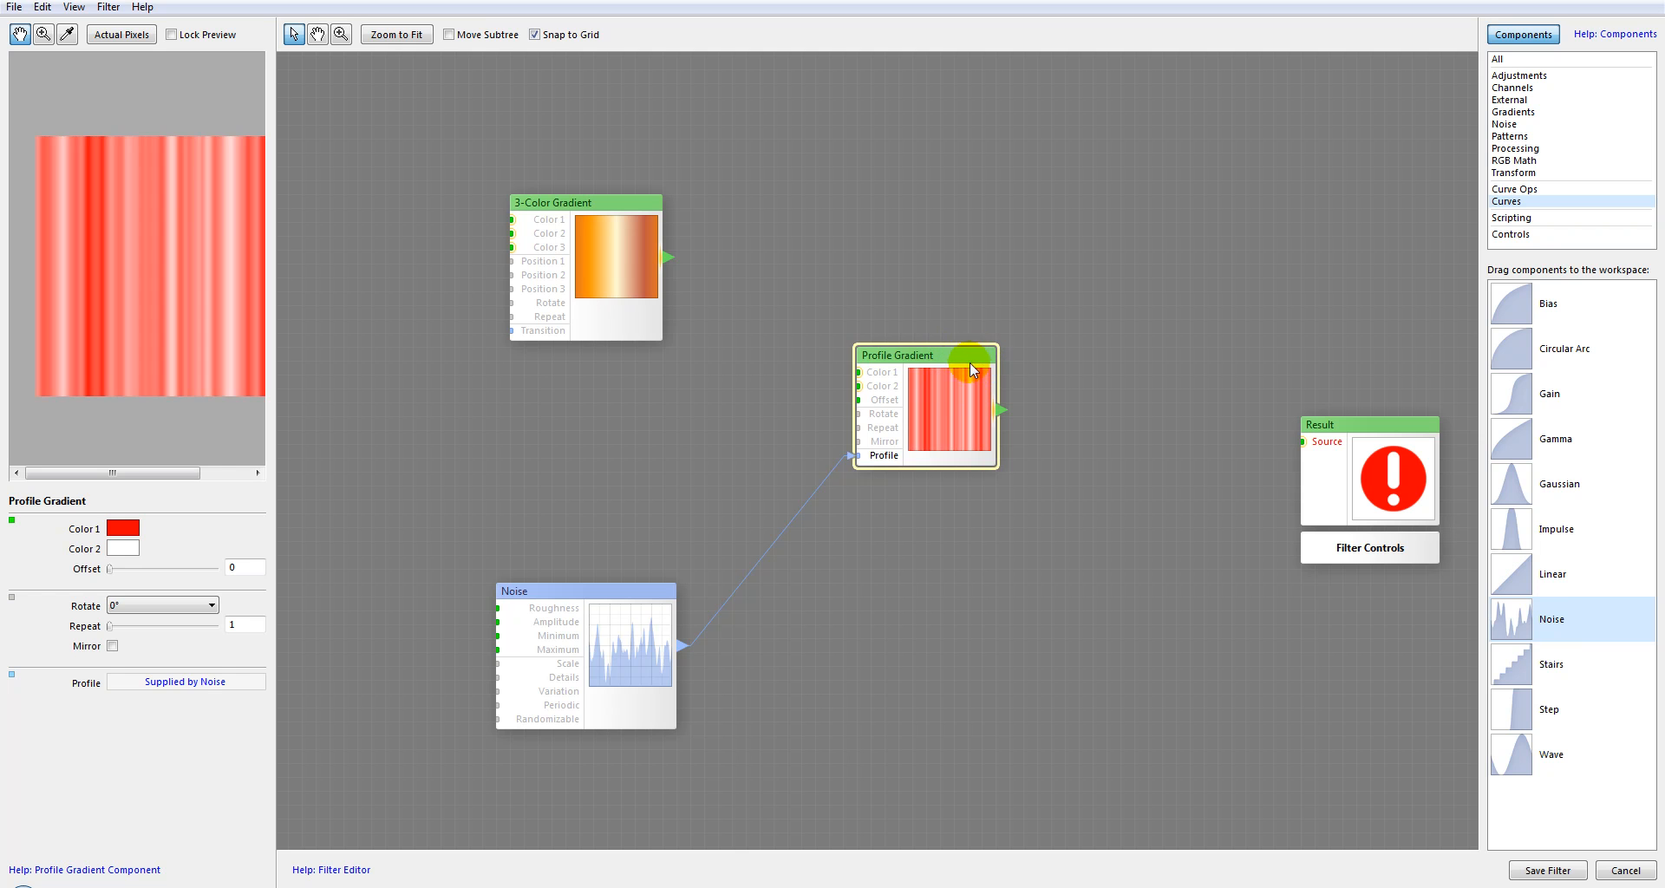
{"action": "left_click_drag", "start_coordinate": [955, 358], "coordinate": [941, 288]}
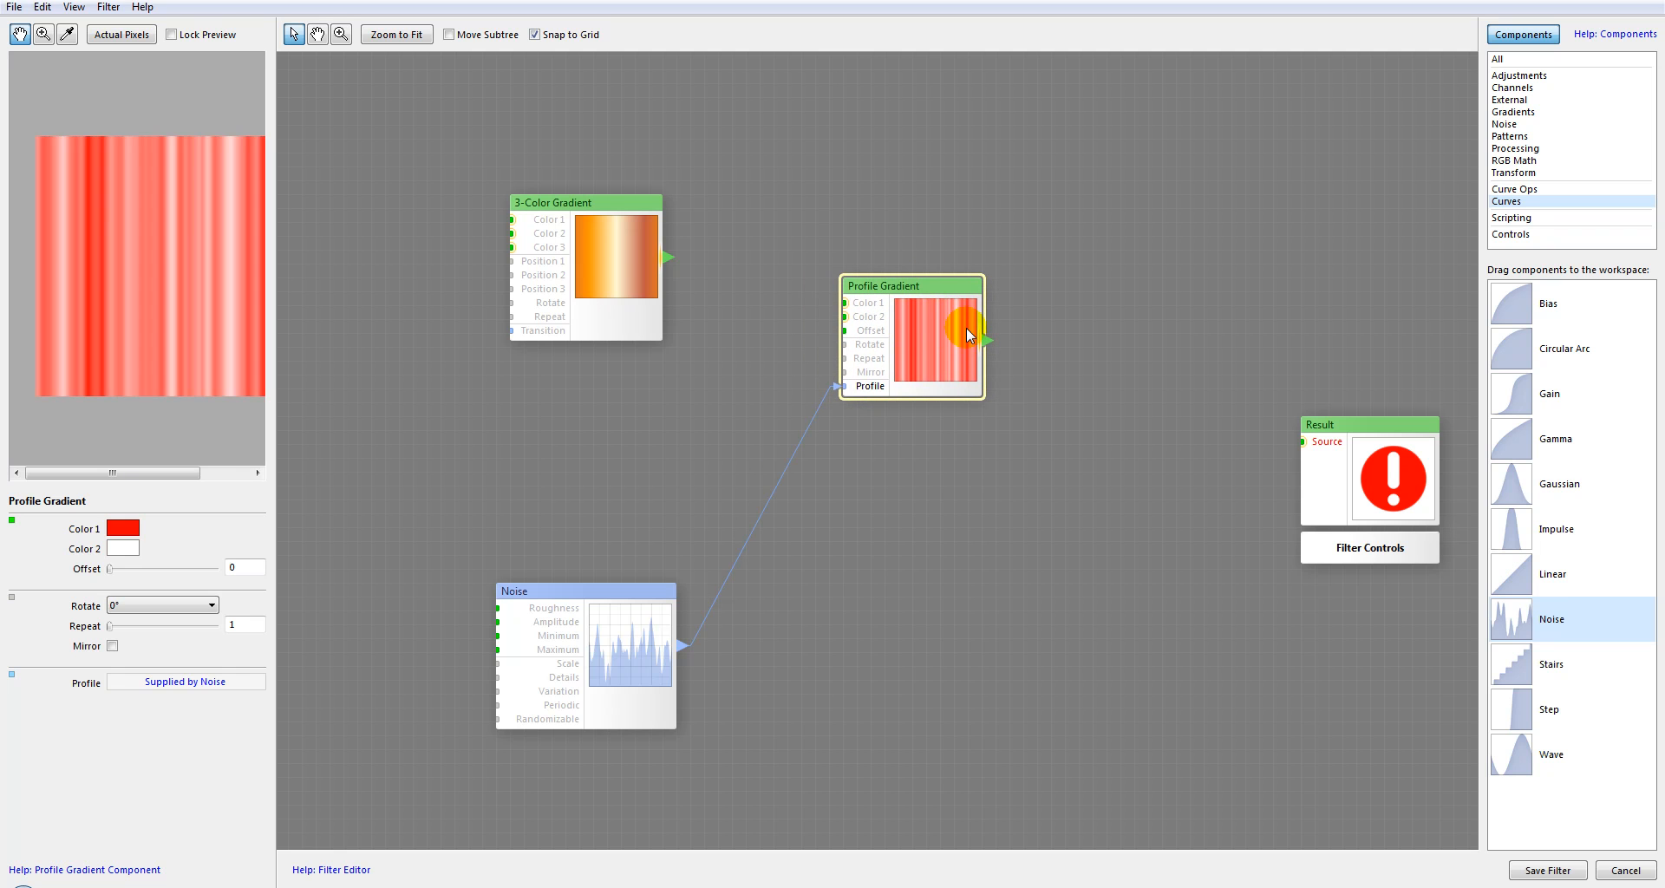
{"action": "left_click_drag", "start_coordinate": [968, 341], "coordinate": [968, 381]}
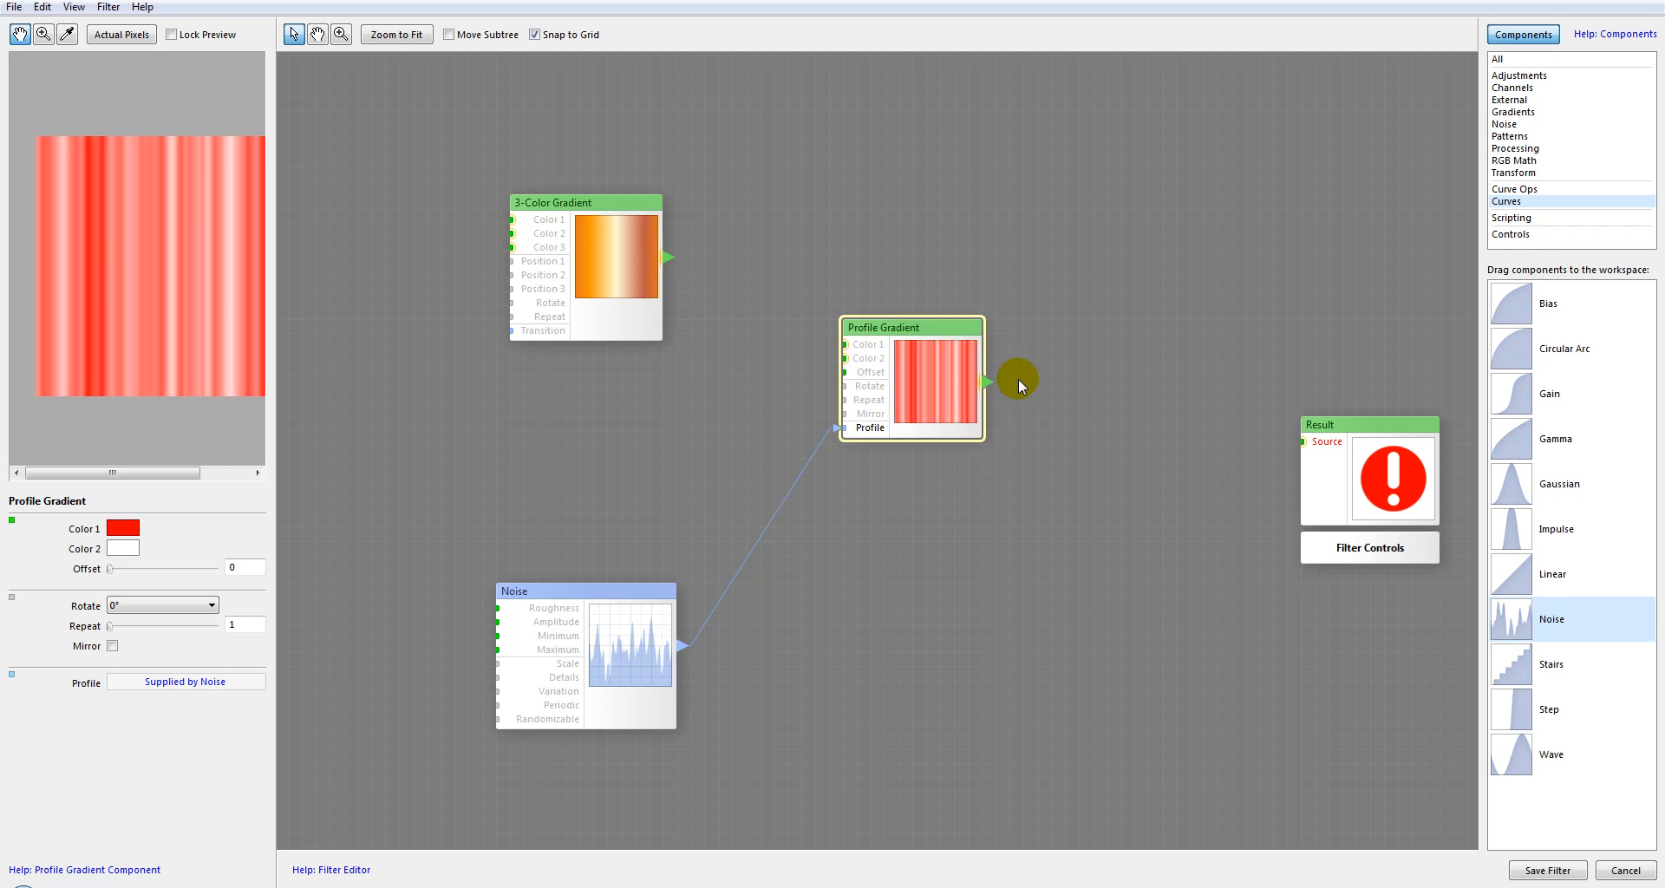
{"action": "left_click_drag", "start_coordinate": [838, 426], "coordinate": [765, 477]}
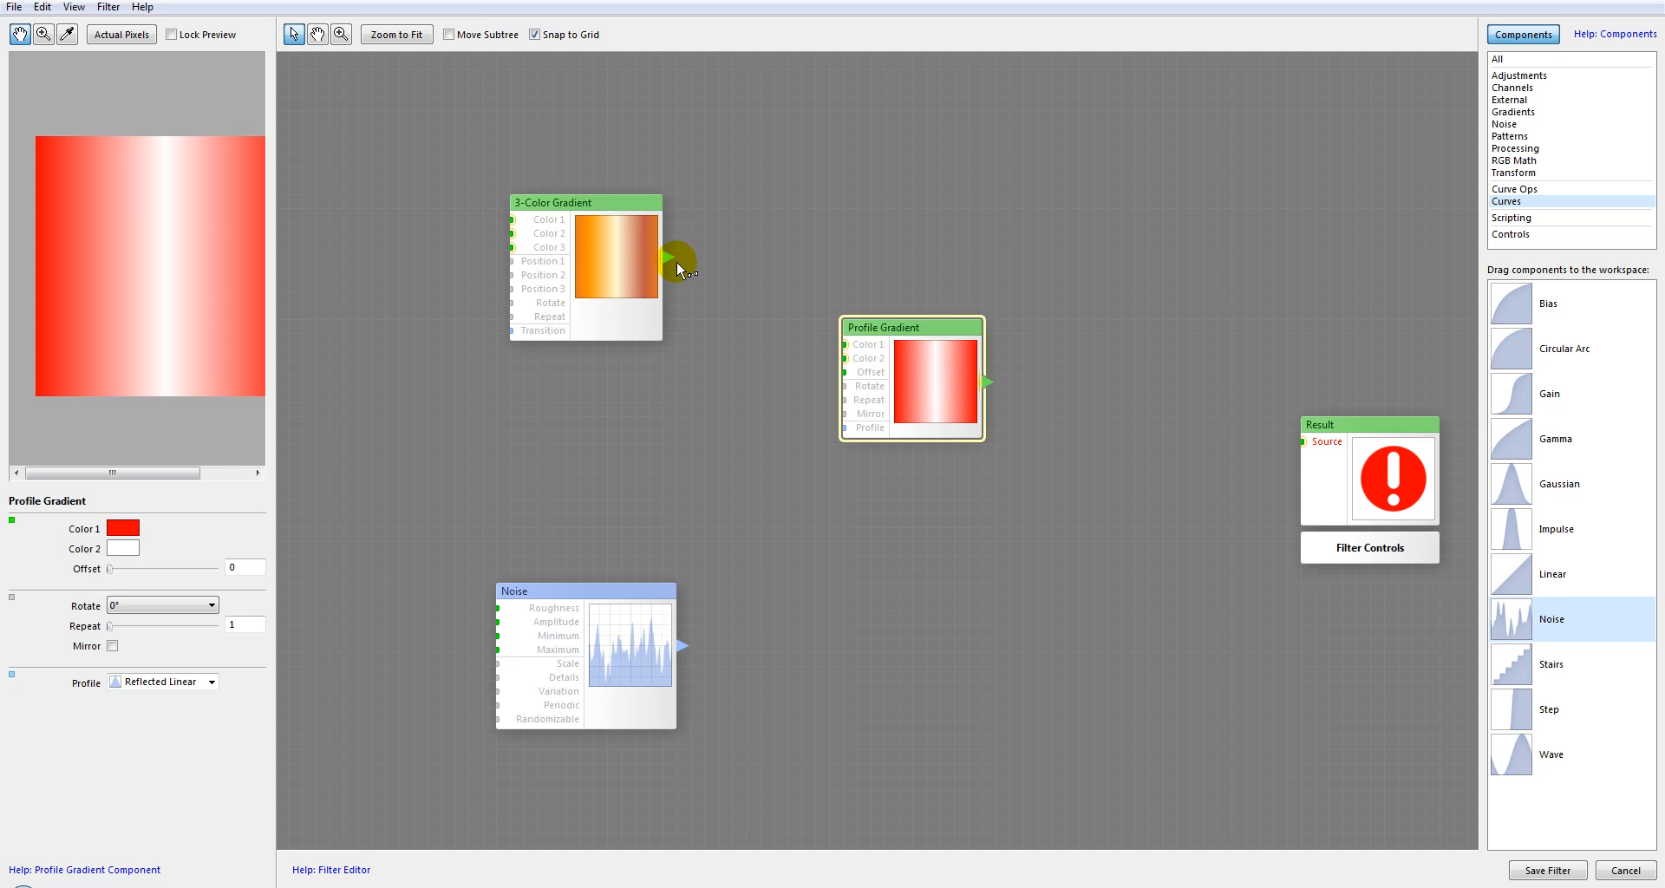
Connect the 3-Color Gradient to the Profile Gradient's Color 1, and delete the 3-Color Gradient.
{"action": "left_click_drag", "start_coordinate": [673, 257], "coordinate": [840, 343]}
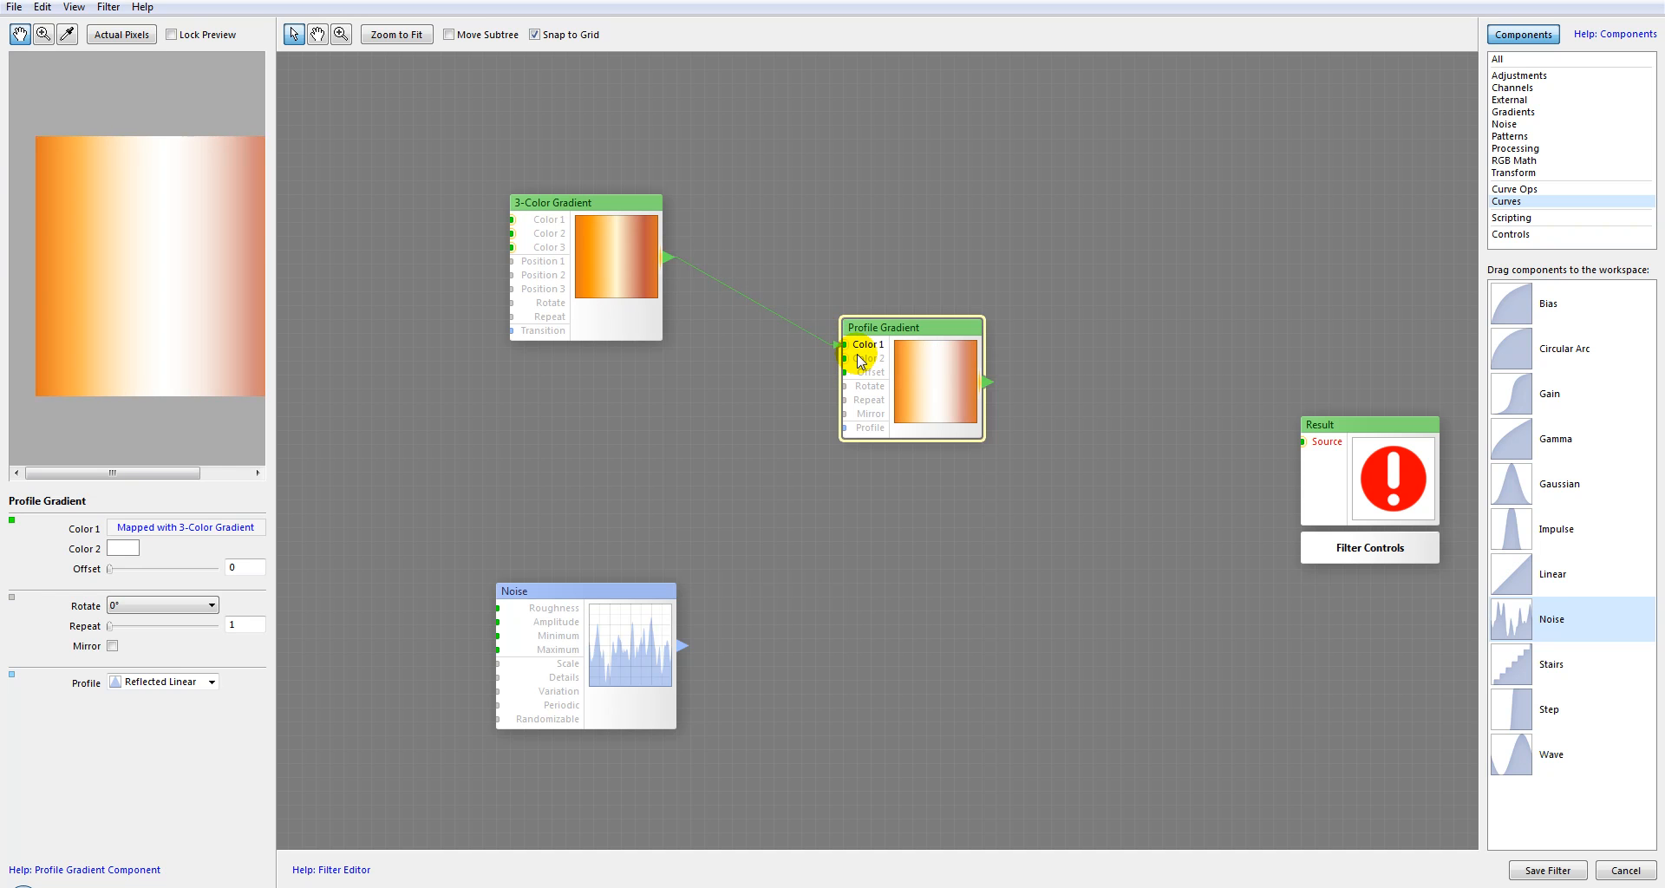
{"action": "left_click", "coordinate": [595, 255]}
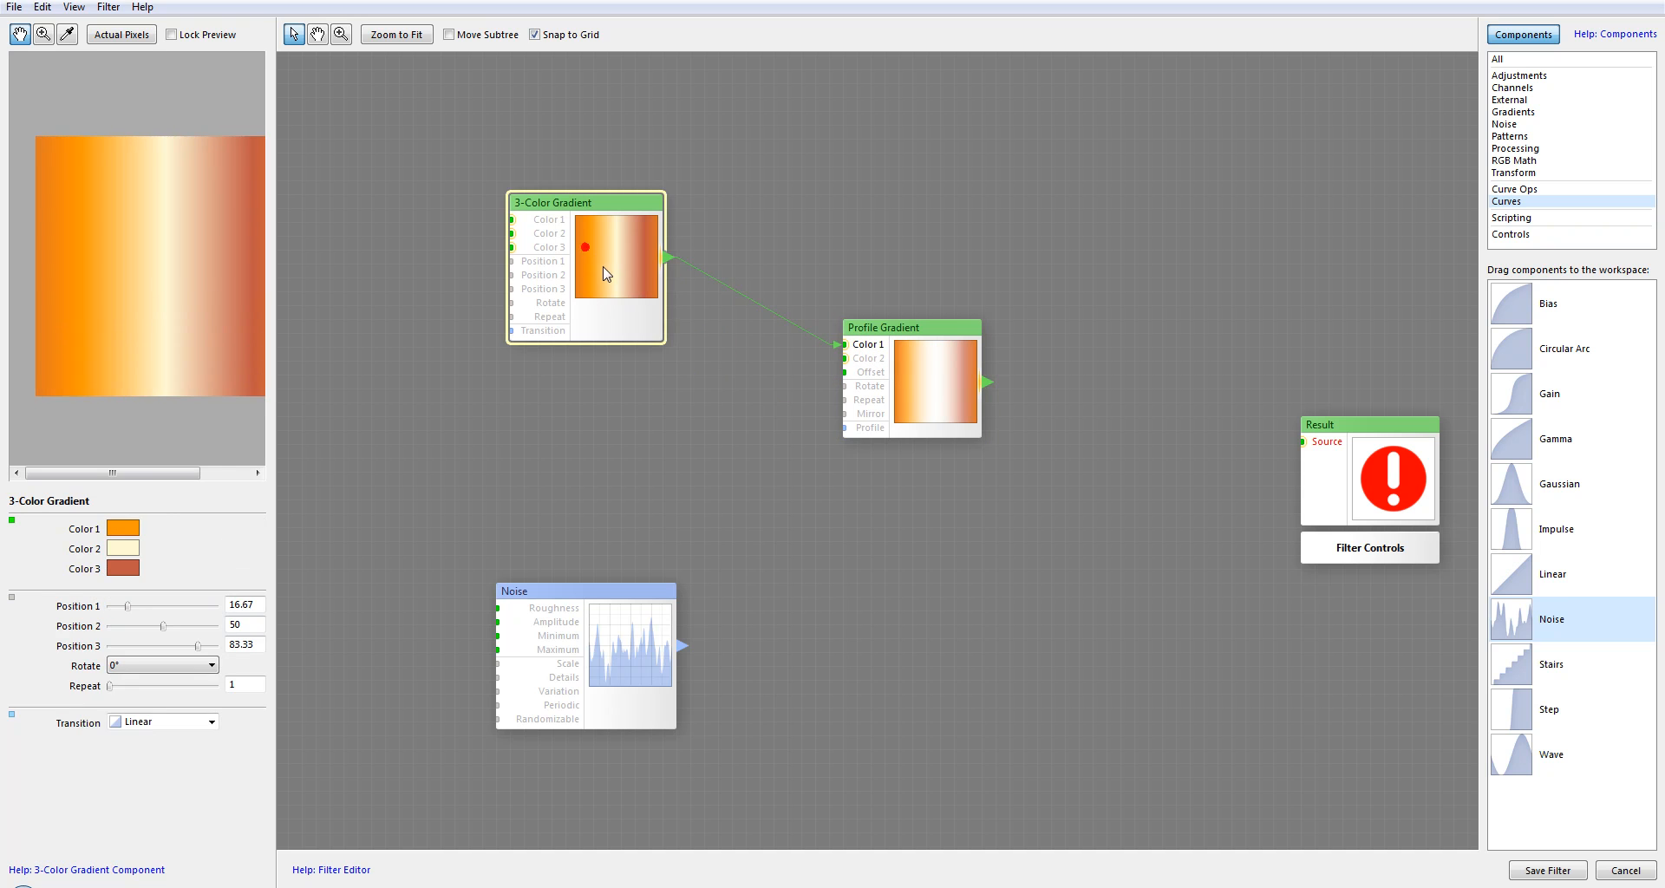
{"action": "key", "text": "Delete"}
{"action": "left_click", "coordinate": [869, 327]}
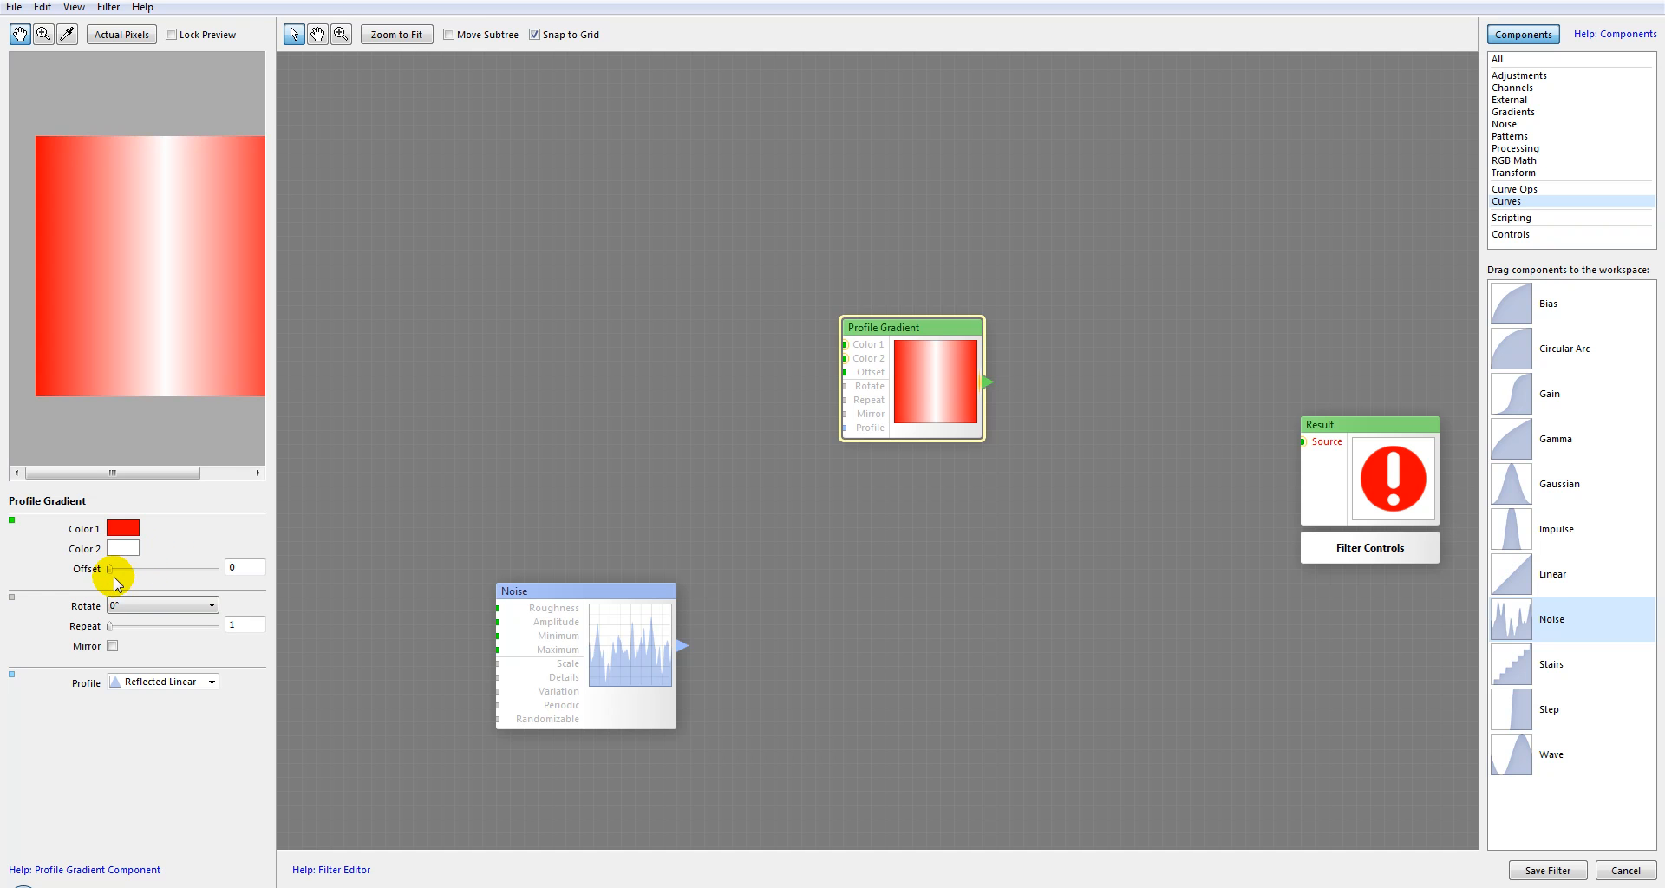
Set the Profile Gradient's Offset to 66, Rotate to 90° and Repeat to 15.
{"action": "left_click_drag", "start_coordinate": [111, 569], "coordinate": [189, 581]}
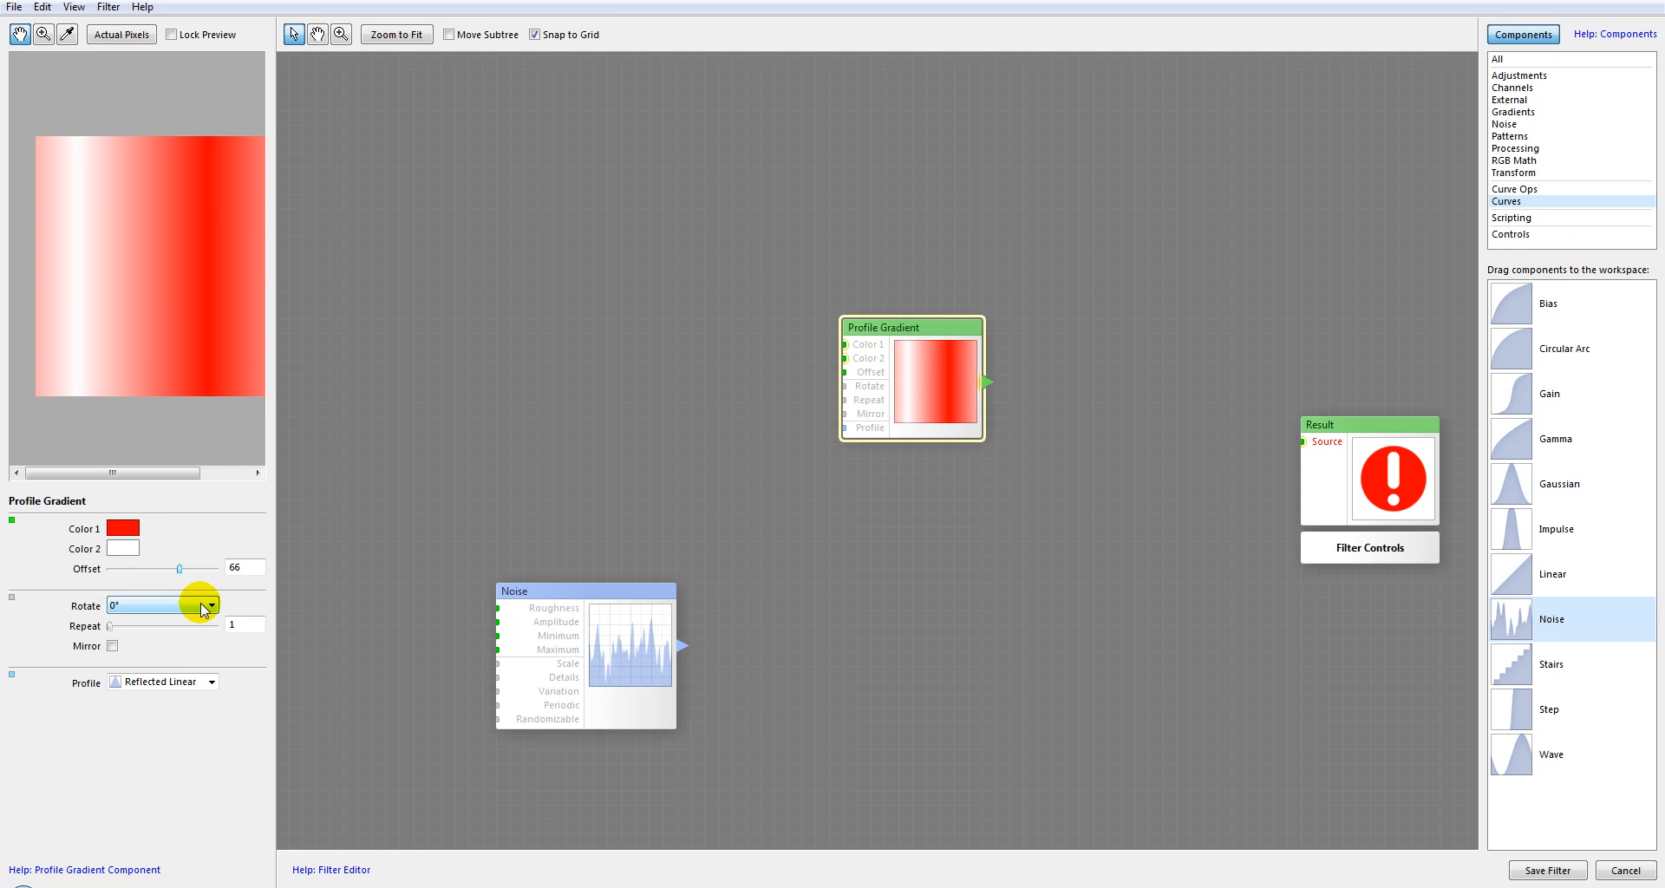
{"action": "left_click", "coordinate": [204, 607]}
{"action": "left_click", "coordinate": [178, 625]}
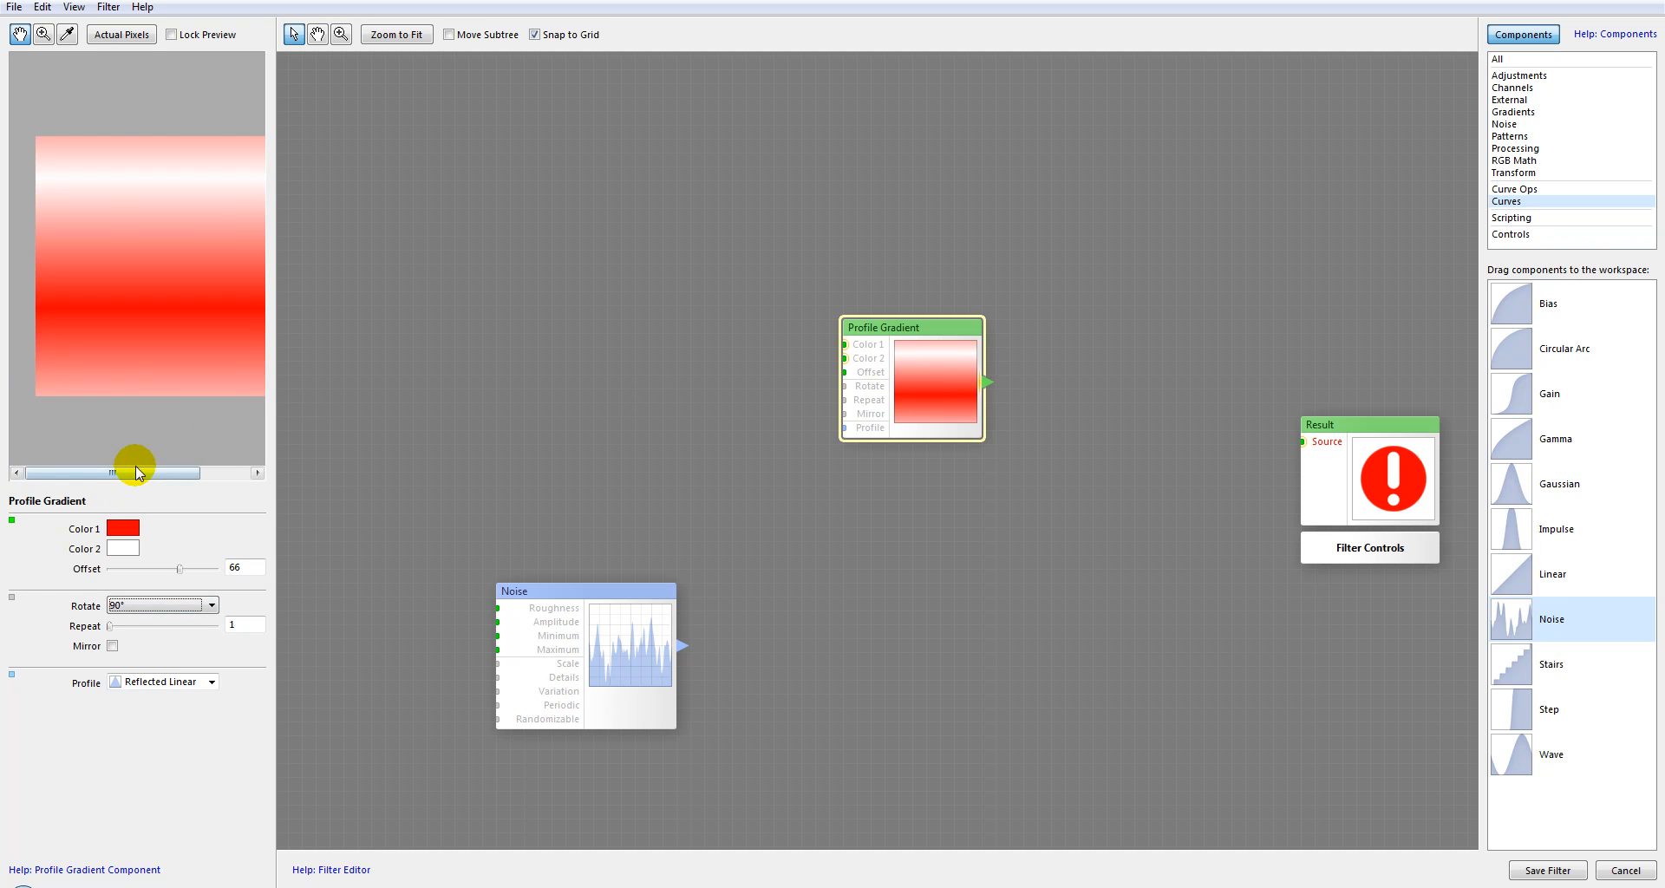
{"action": "mouse_move", "coordinate": [104, 628]}
{"action": "left_mouse_down"}
{"action": "mouse_move", "coordinate": [186, 628]}
{"action": "mouse_move", "coordinate": [124, 627]}
{"action": "left_mouse_up"}
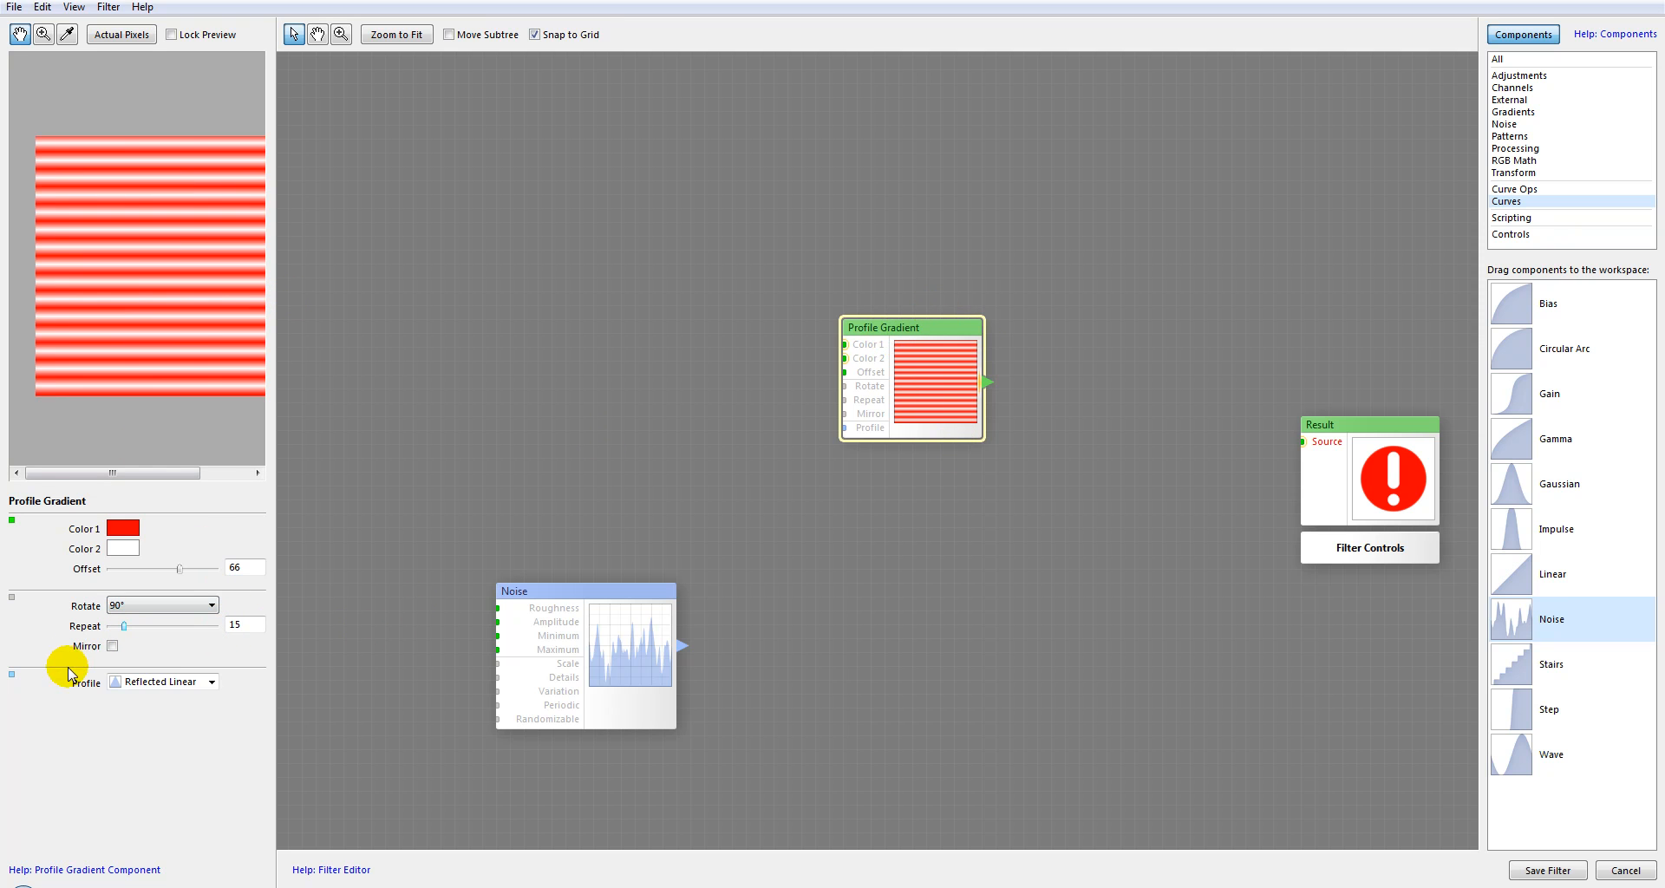
Try the Mirror option on the Profile Gradient, set Repeat to 1, and leave Mirror off.
{"action": "left_click", "coordinate": [113, 646]}
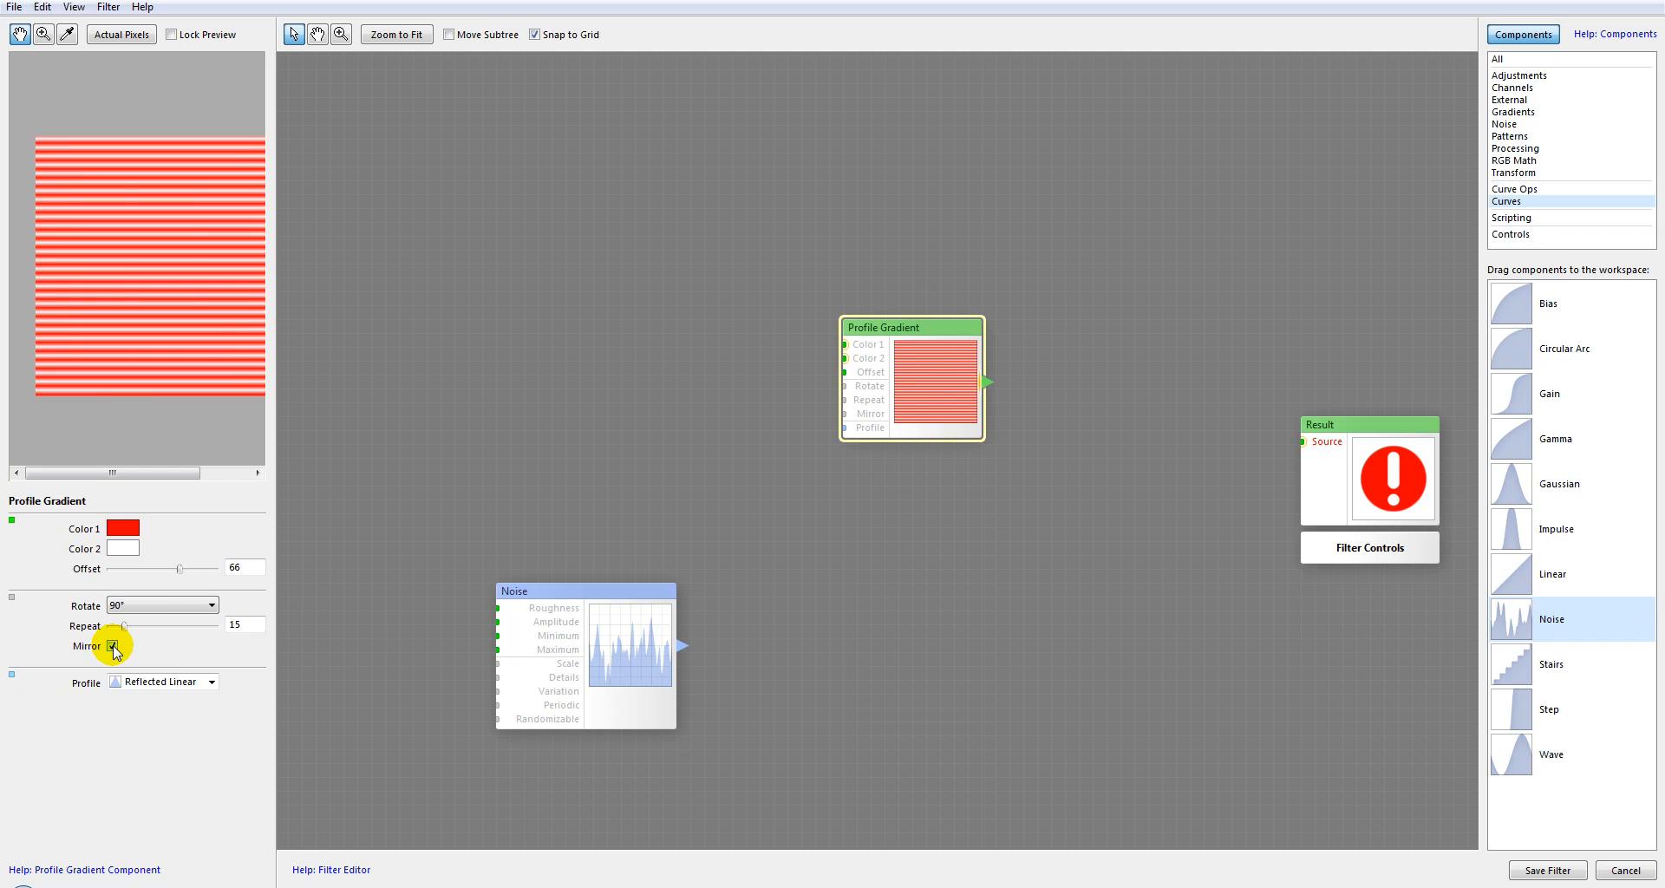
{"action": "left_click_drag", "start_coordinate": [124, 626], "coordinate": [112, 637]}
{"action": "left_click", "coordinate": [113, 646]}
{"action": "left_click", "coordinate": [114, 648]}
{"action": "left_click", "coordinate": [113, 646]}
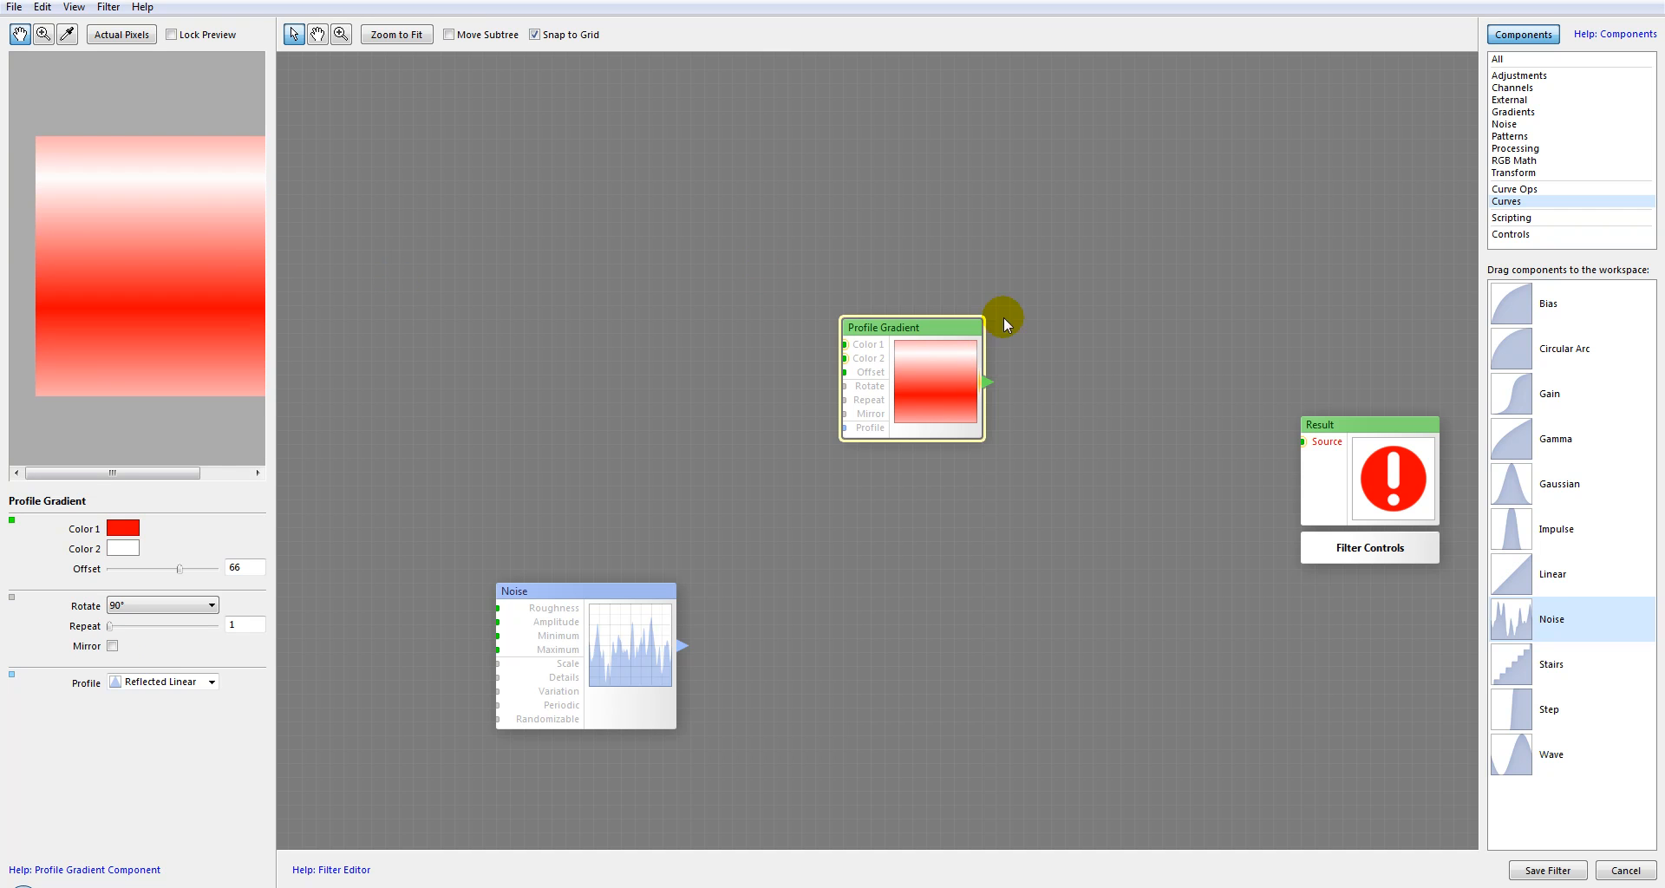
Switch the Profile Gradient to a non-reflected profile and delete the Noise curve.
{"action": "left_click", "coordinate": [192, 682]}
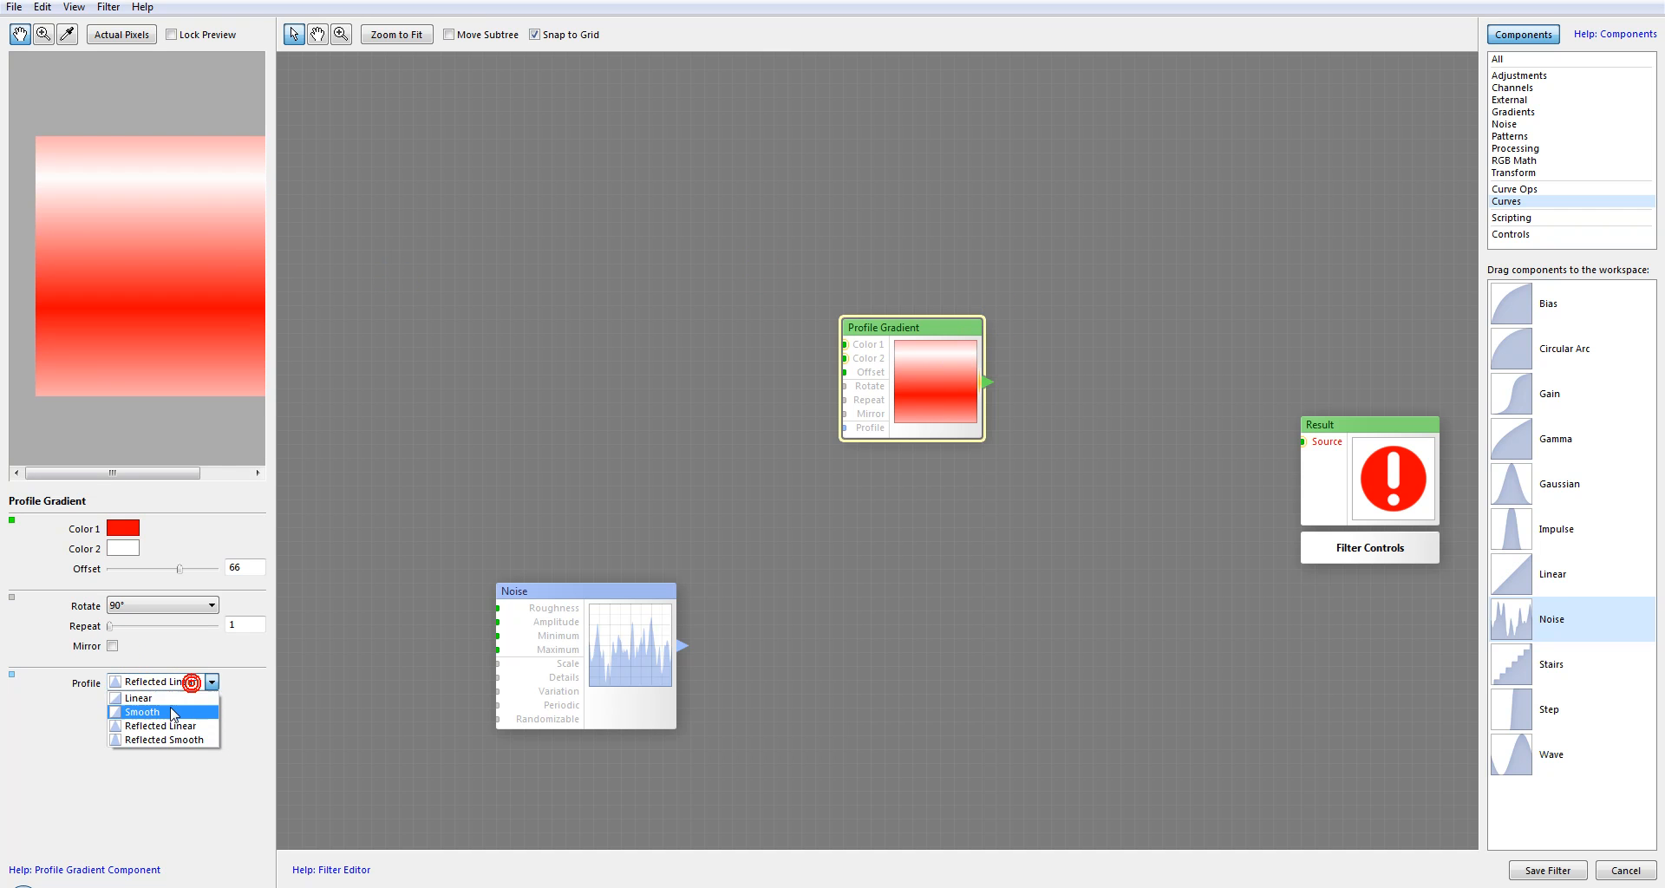
{"action": "left_click", "coordinate": [166, 703]}
{"action": "left_click_drag", "start_coordinate": [617, 584], "coordinate": [696, 416]}
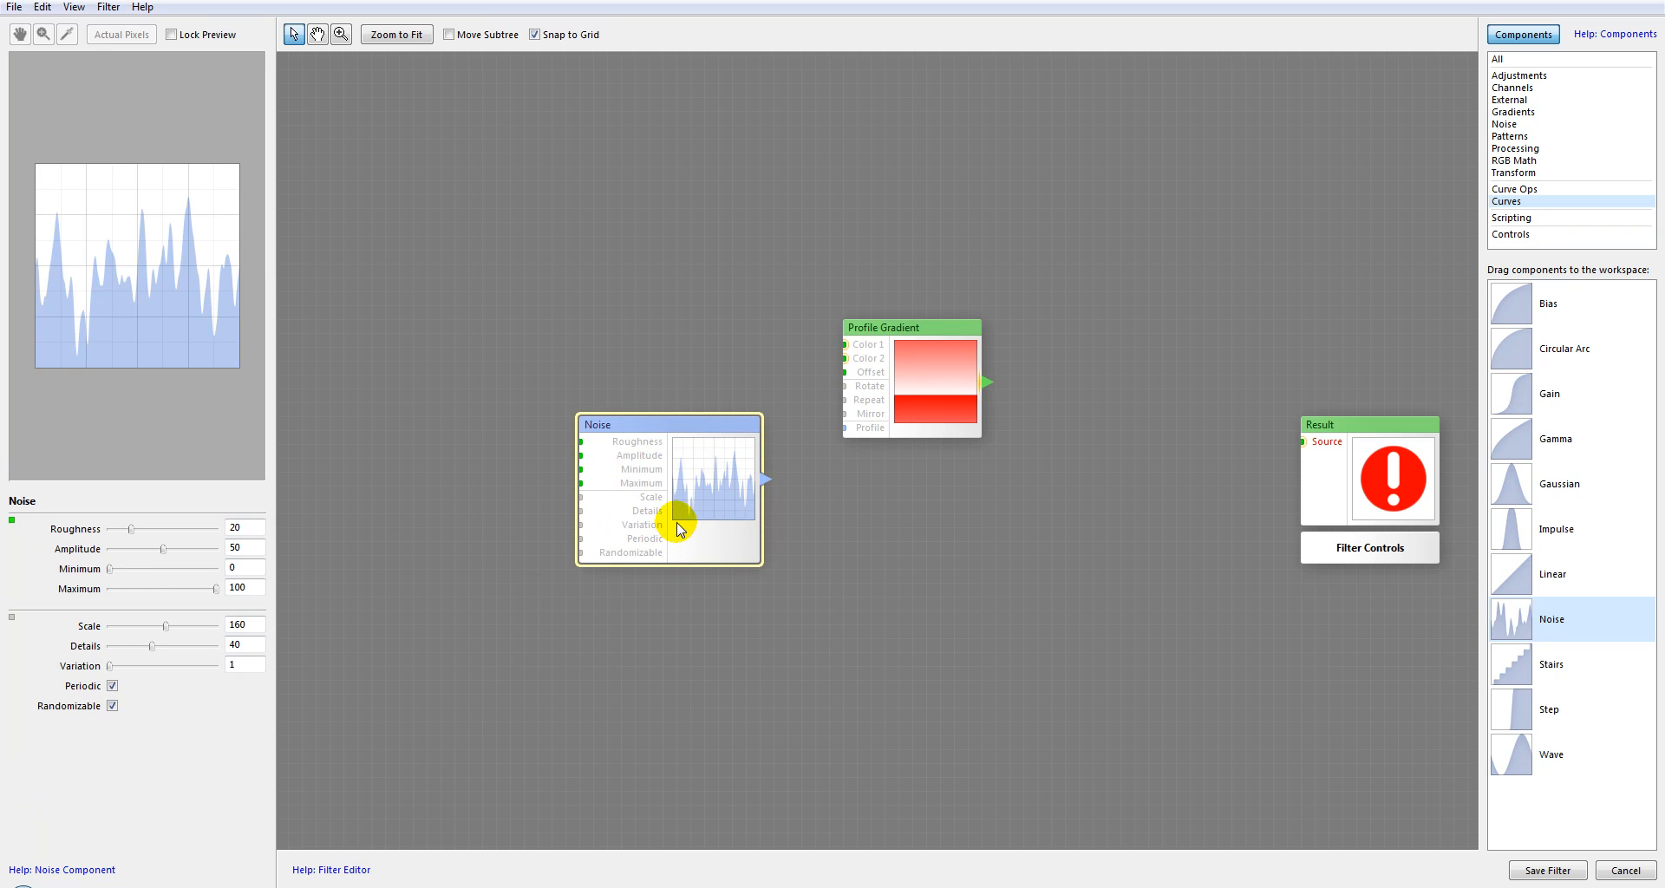
{"action": "key", "text": "Delete"}
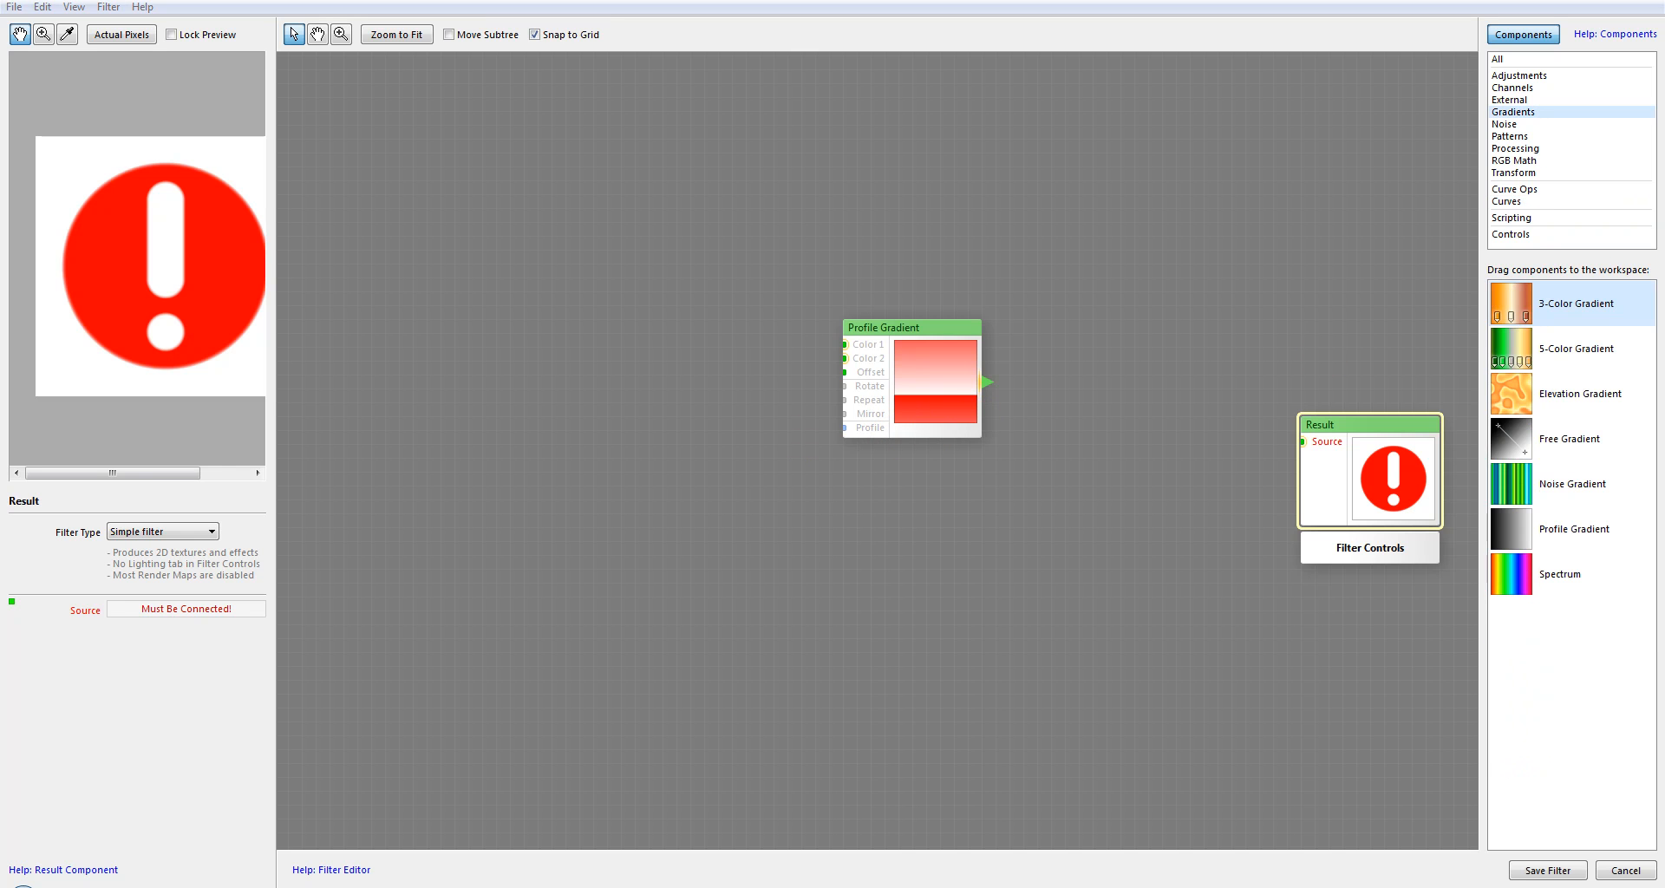
Delete the Profile Gradient and add a Spectrum component in its place.
{"action": "left_click", "coordinate": [929, 398]}
{"action": "key", "text": "Delete"}
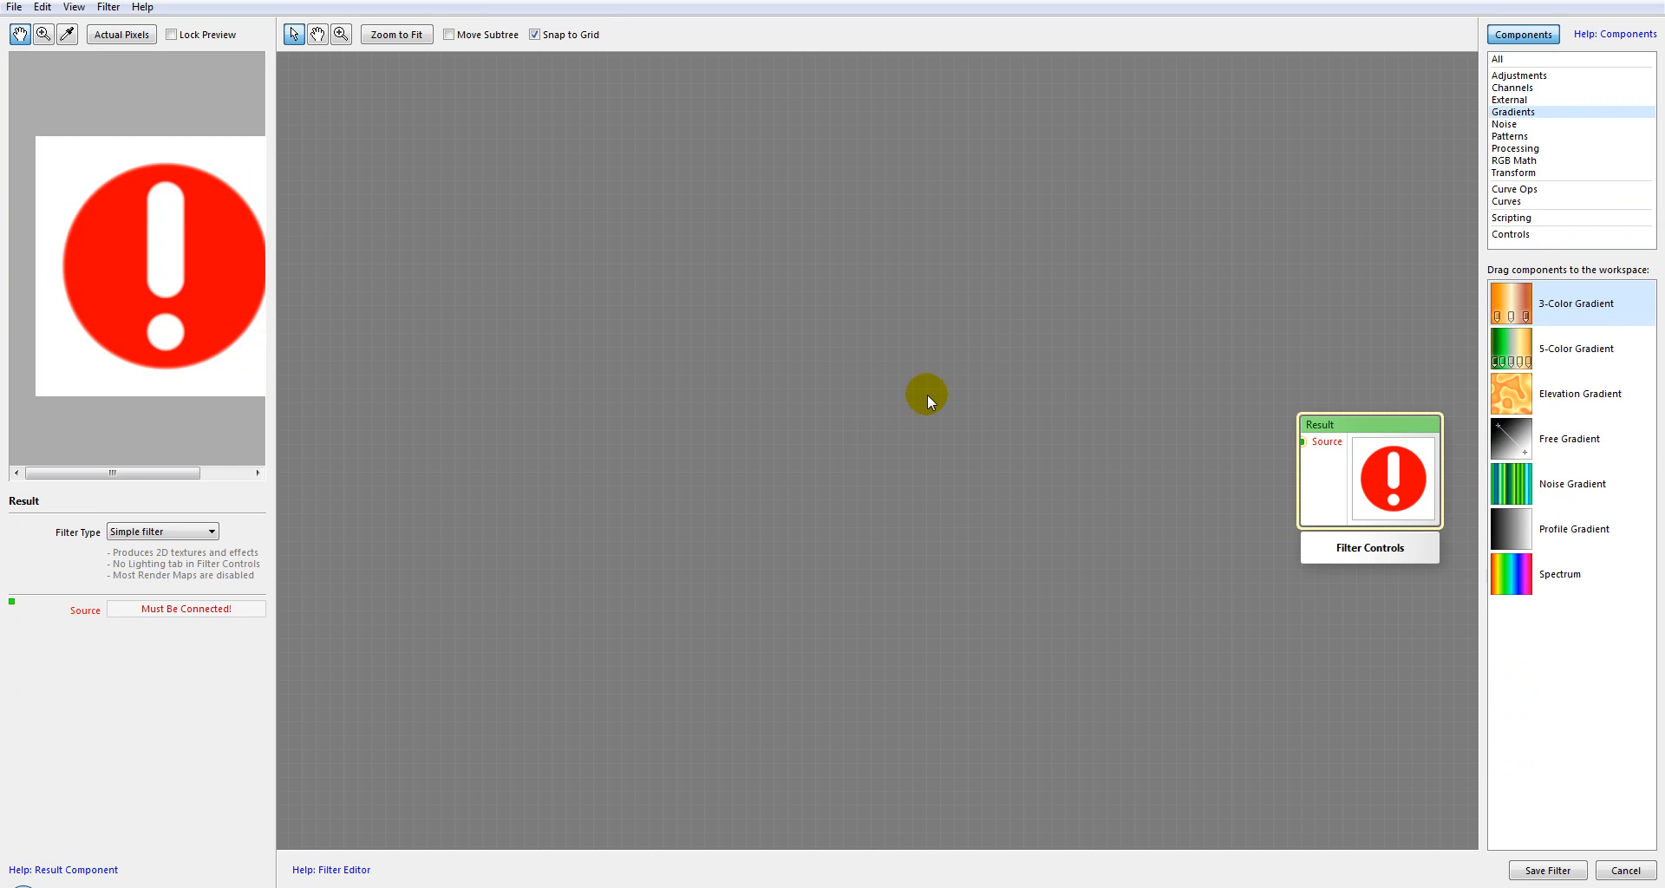
{"action": "left_click_drag", "start_coordinate": [1516, 573], "coordinate": [882, 371]}
{"action": "left_click", "coordinate": [378, 561]}
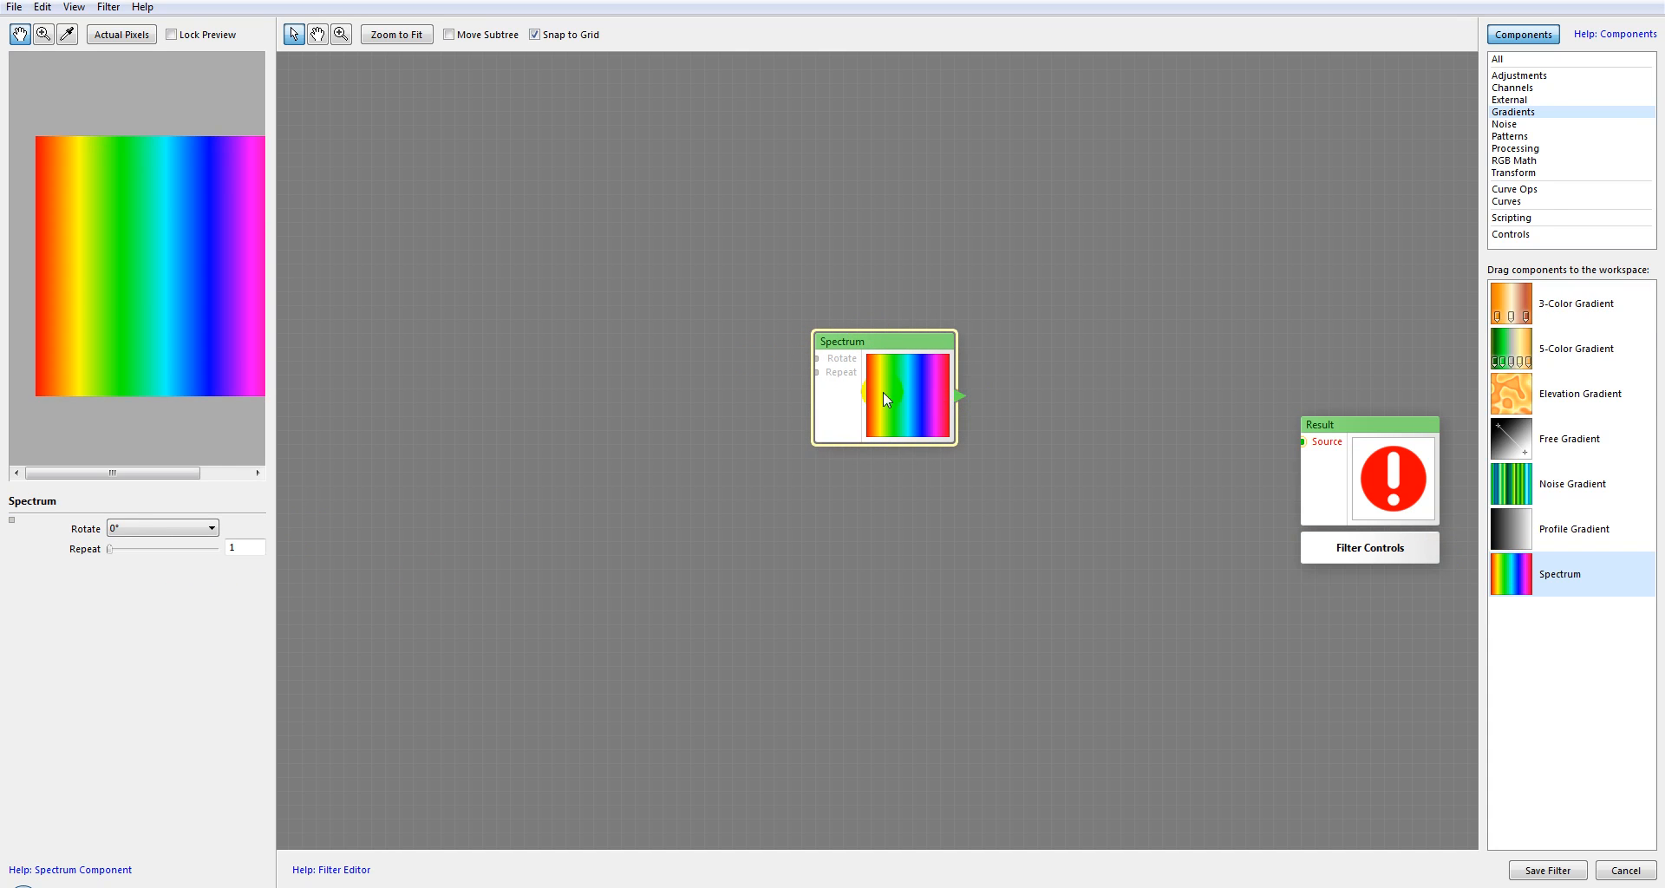
{"action": "left_click_drag", "start_coordinate": [947, 410], "coordinate": [865, 433]}
{"action": "left_click", "coordinate": [951, 428]}
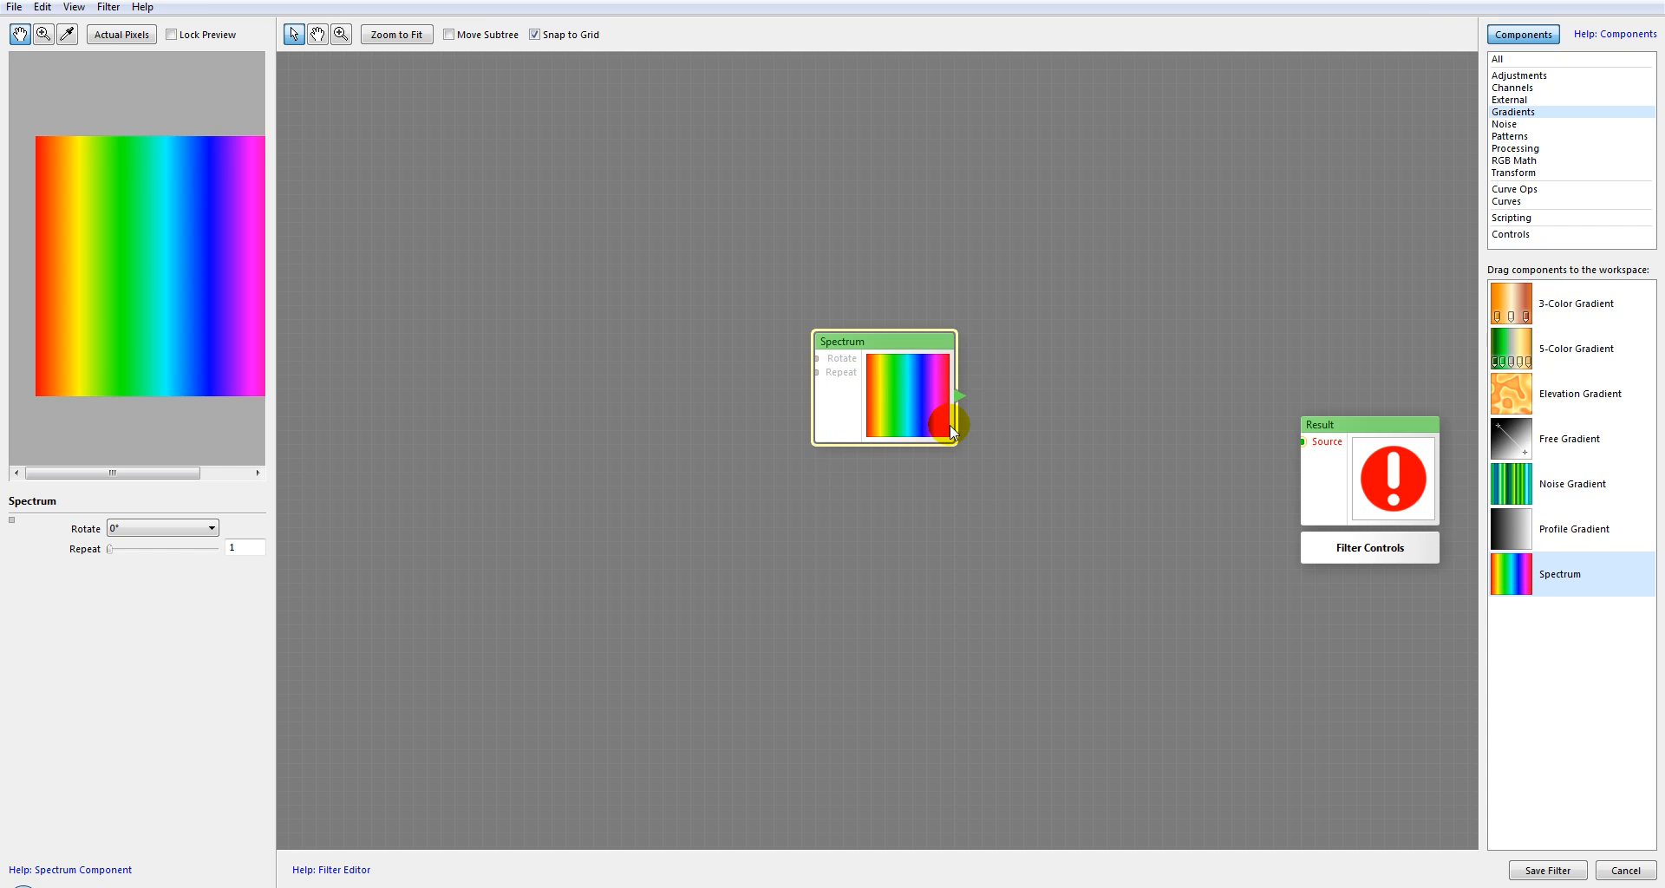
Try the Spectrum's Rotate setting at 90°, 180° and 270°.
{"action": "left_click", "coordinate": [187, 528]}
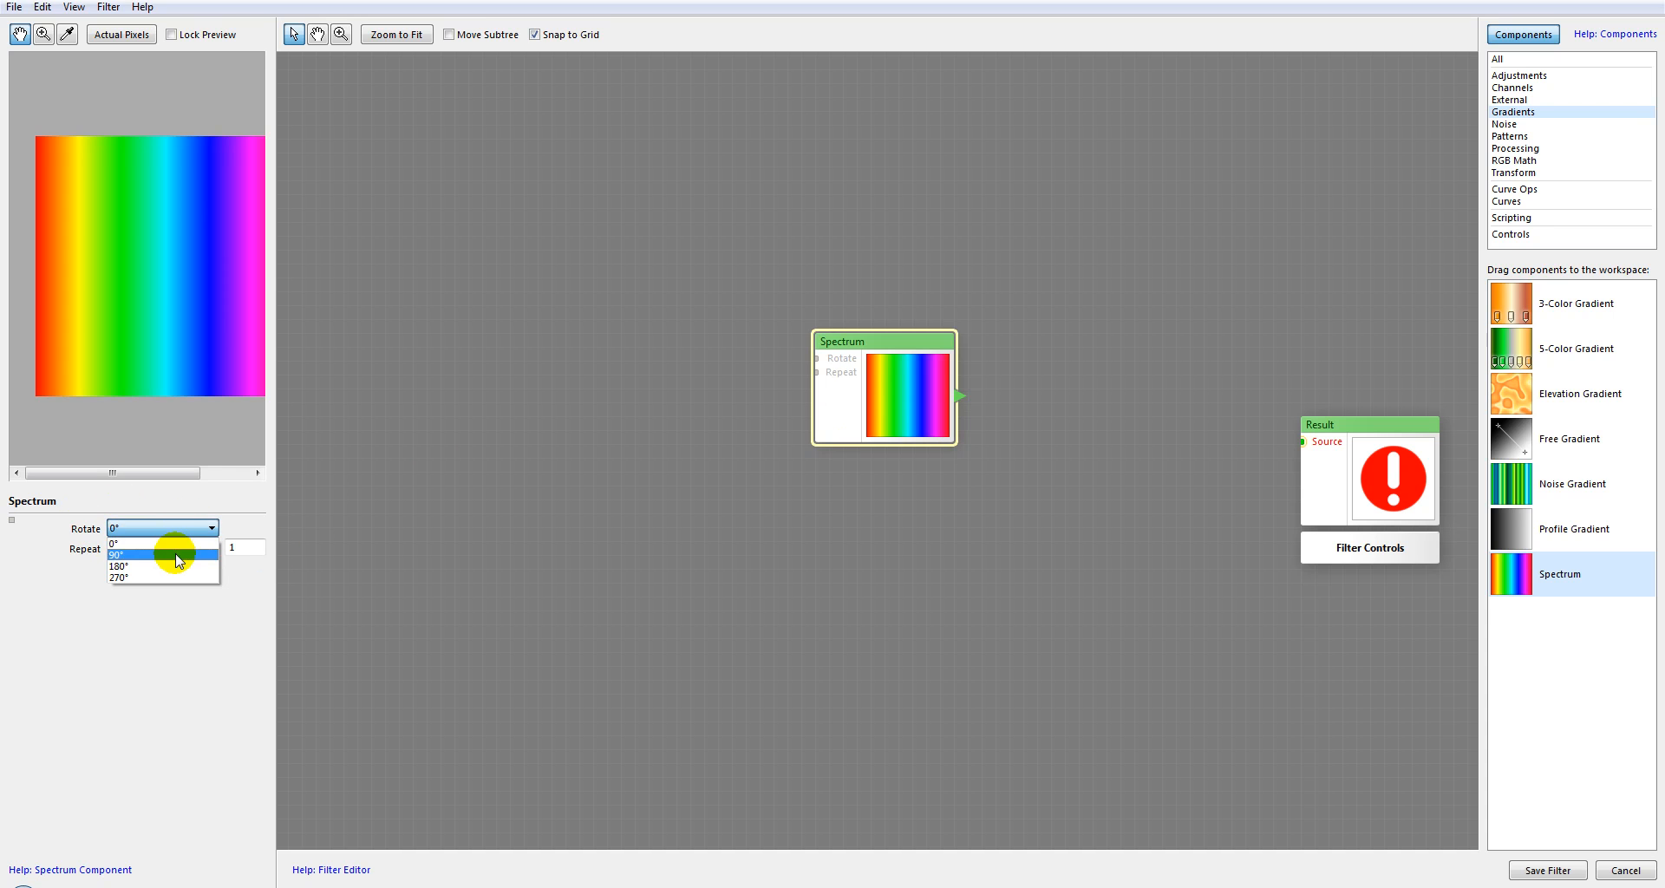
{"action": "left_click", "coordinate": [174, 551]}
{"action": "left_click", "coordinate": [202, 528]}
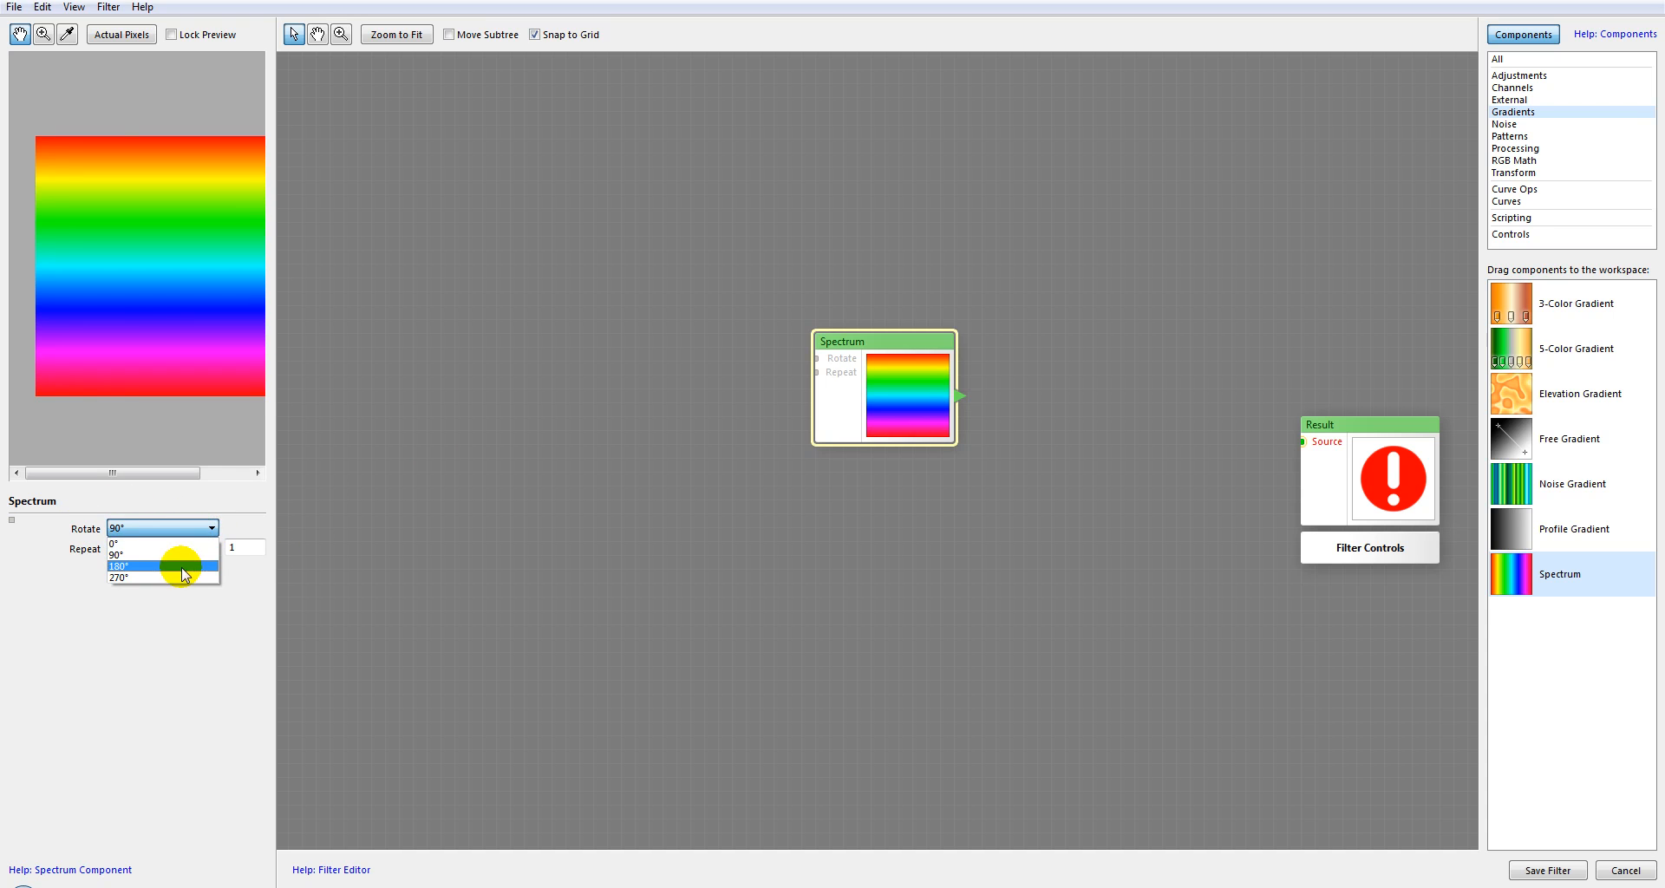
{"action": "left_click", "coordinate": [178, 565]}
{"action": "left_click", "coordinate": [187, 527]}
{"action": "left_click", "coordinate": [173, 569]}
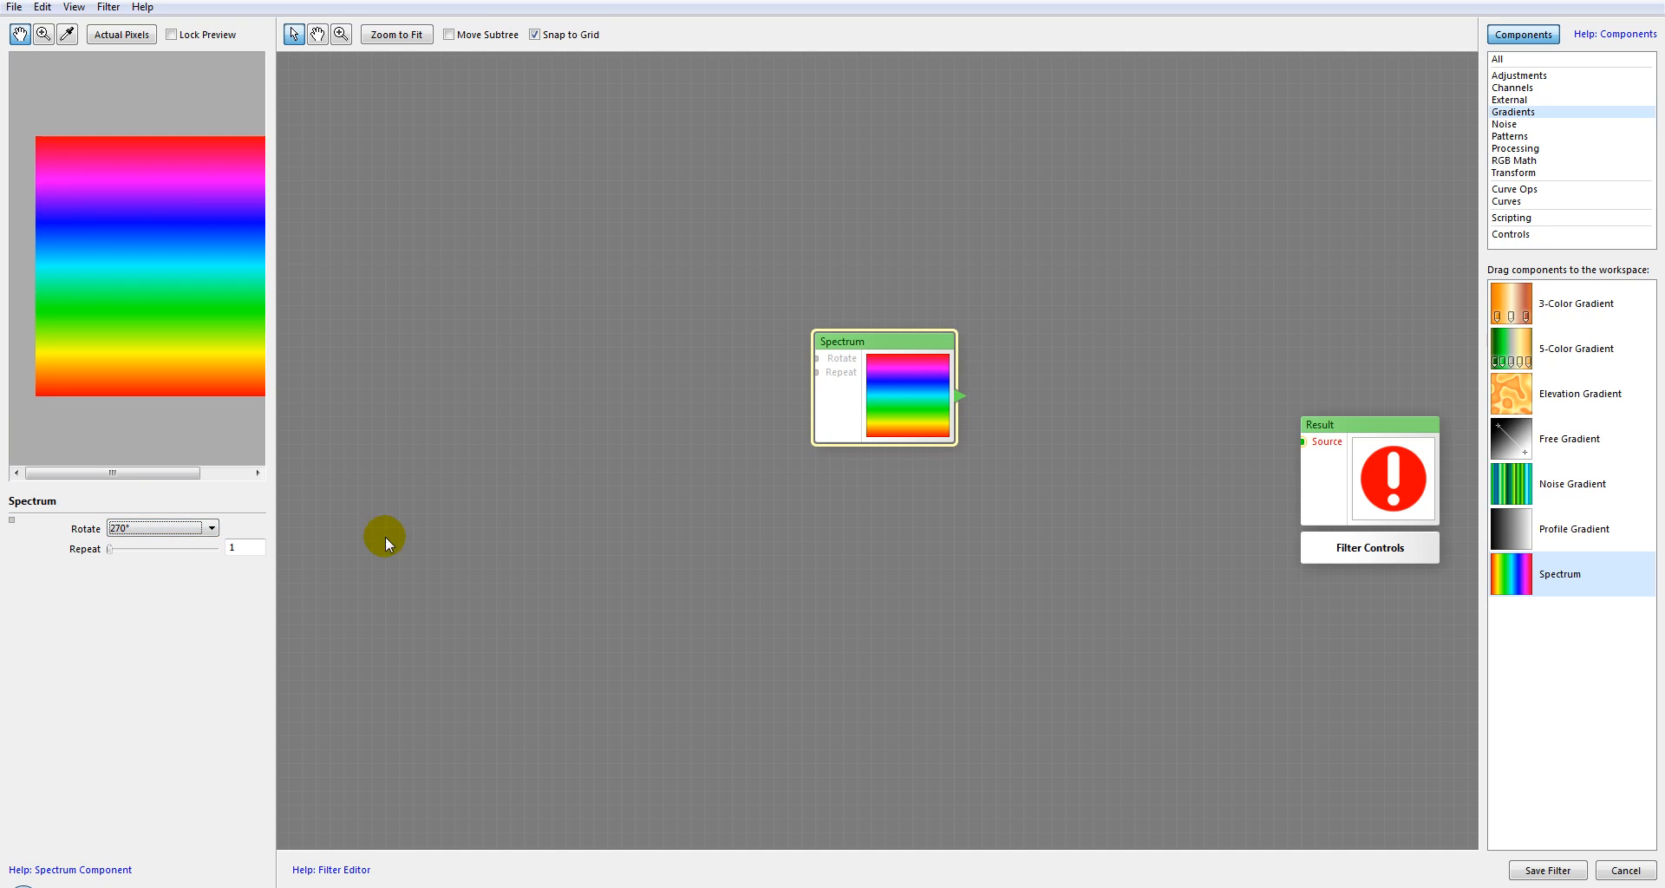
Try Repeat at 2 on the Spectrum and move the component farther from Result.
{"action": "mouse_move", "coordinate": [110, 548]}
{"action": "left_mouse_down"}
{"action": "mouse_move", "coordinate": [144, 549]}
{"action": "mouse_move", "coordinate": [113, 549]}
{"action": "left_mouse_up"}
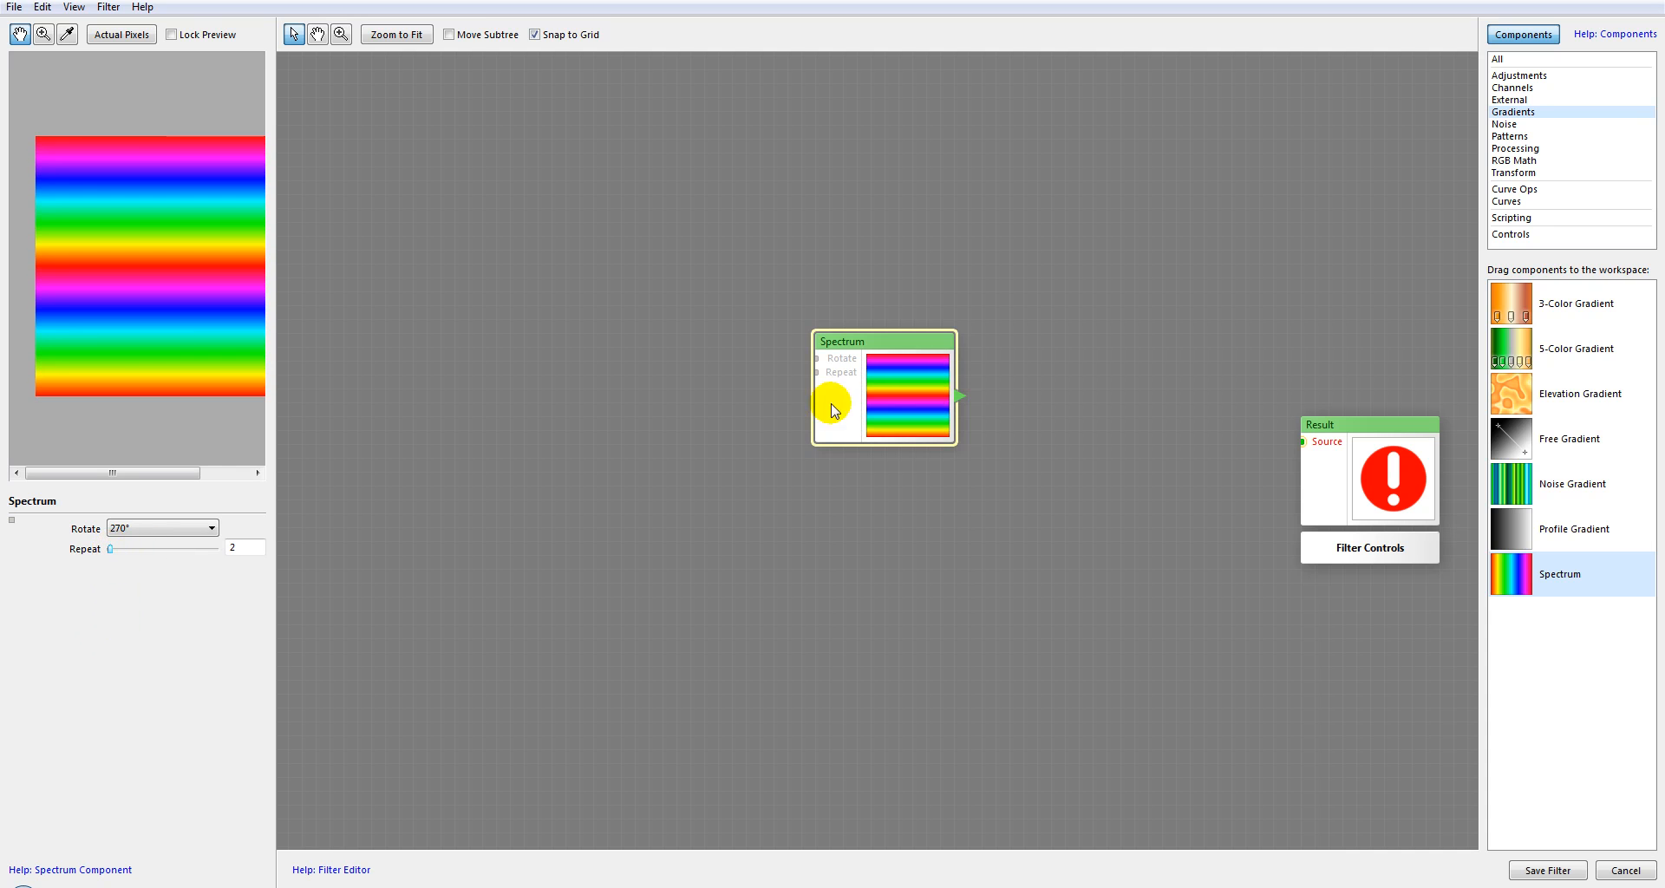
{"action": "left_click", "coordinate": [923, 330]}
{"action": "left_click", "coordinate": [903, 346]}
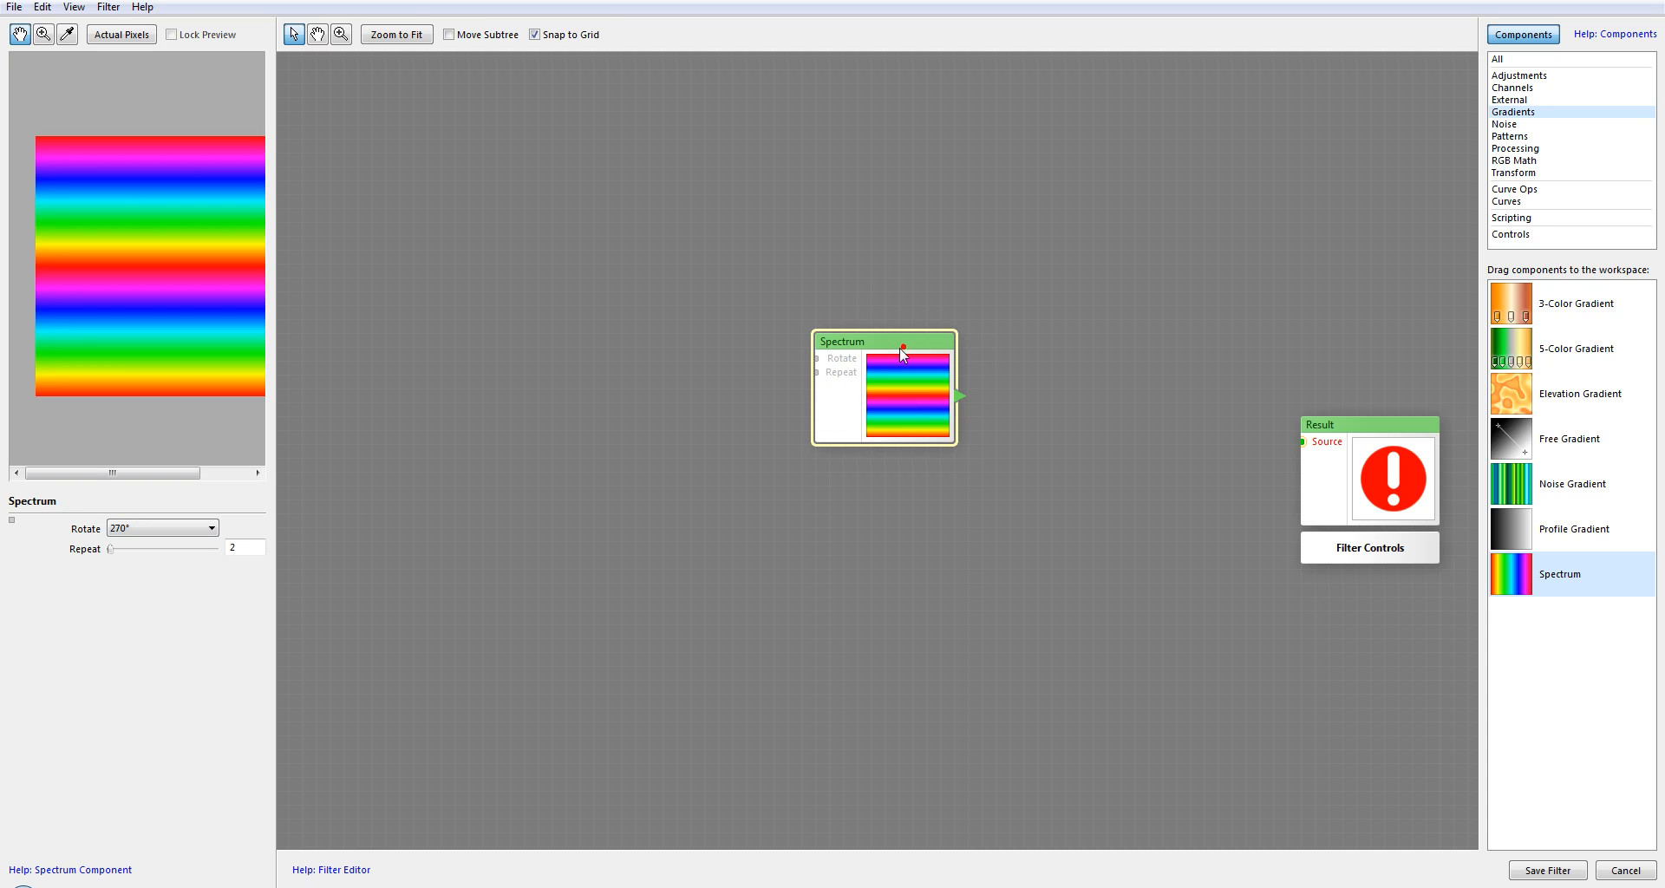
{"action": "left_click", "coordinate": [110, 549]}
{"action": "left_click_drag", "start_coordinate": [902, 346], "coordinate": [636, 204]}
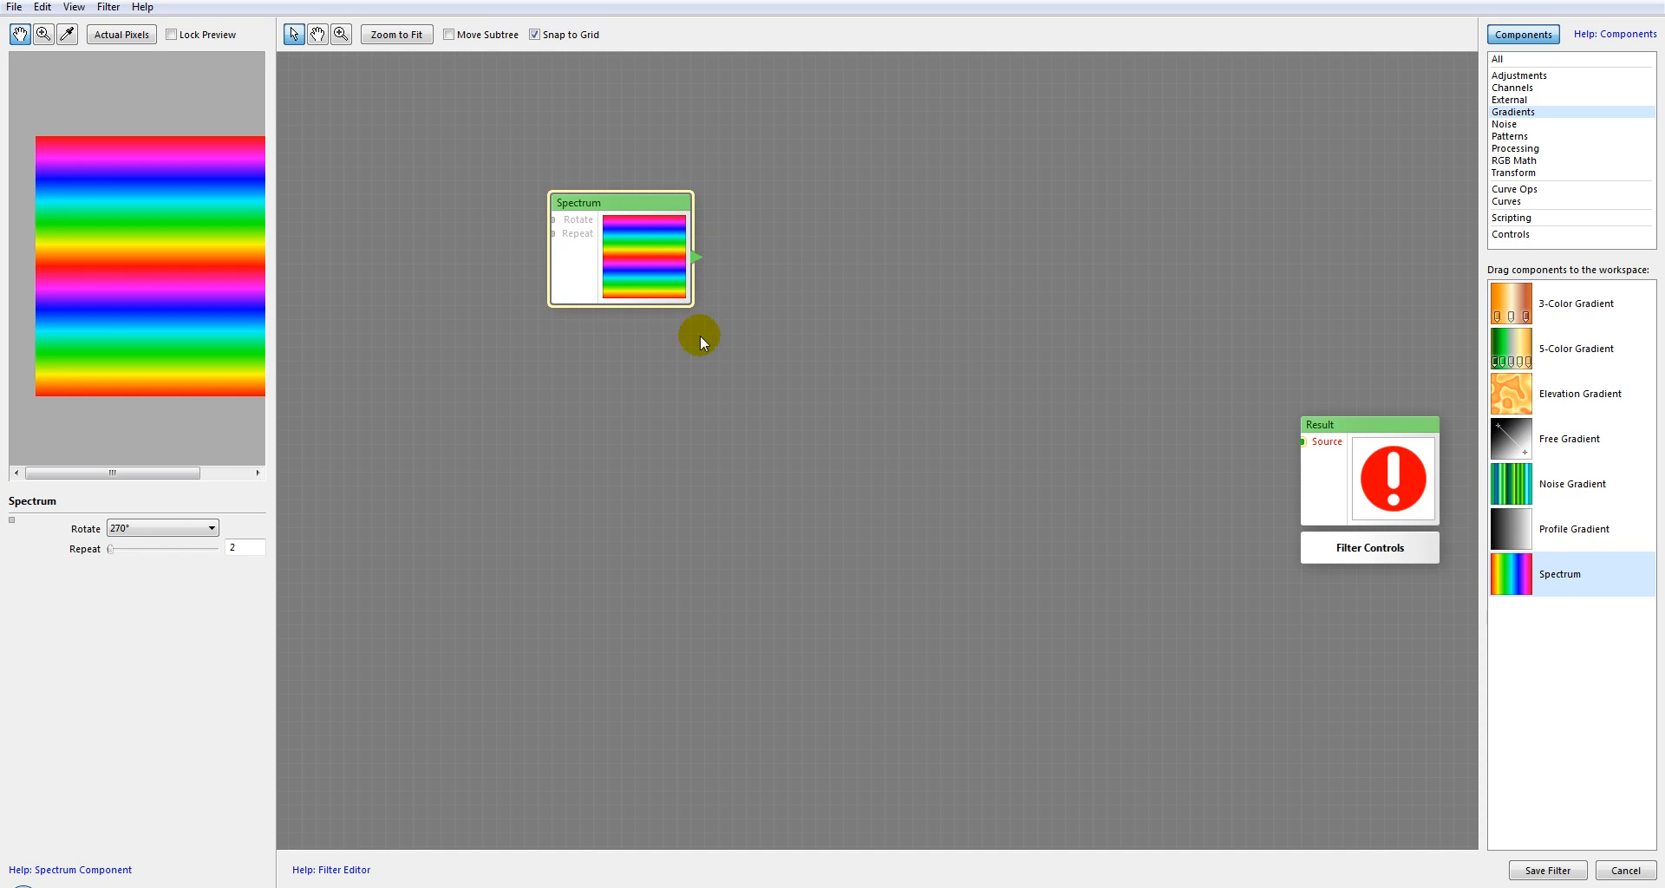
Reset the Spectrum's Rotate to 0° and Repeat to 1, and show the Noise component category.
{"action": "left_click", "coordinate": [163, 529]}
{"action": "left_click", "coordinate": [148, 543]}
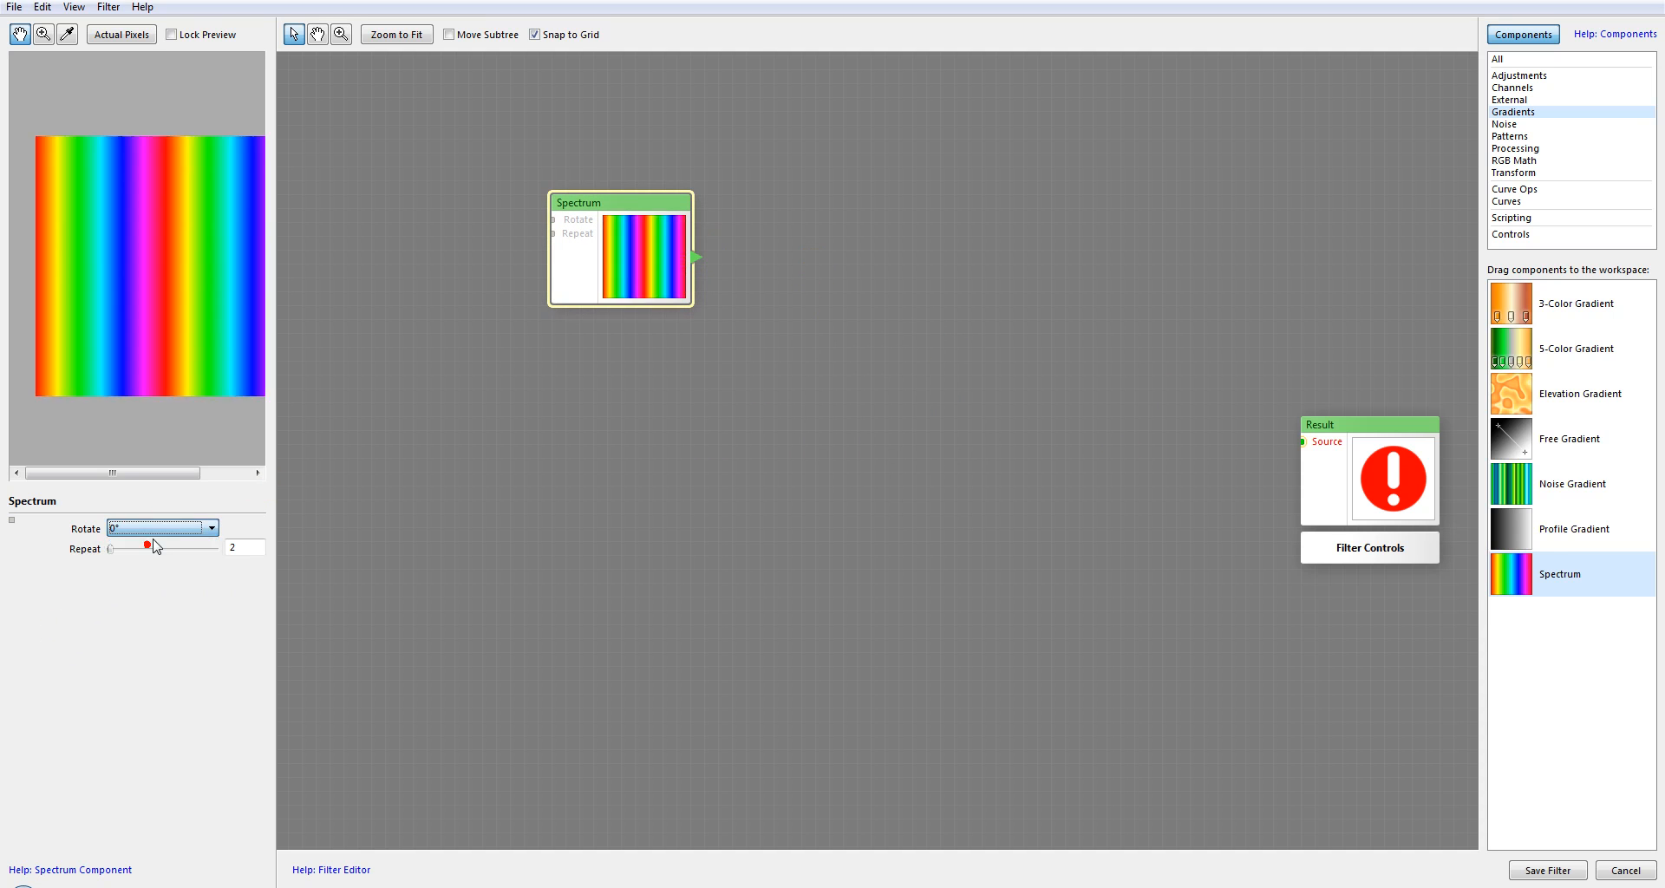
{"action": "left_click_drag", "start_coordinate": [640, 196], "coordinate": [709, 209]}
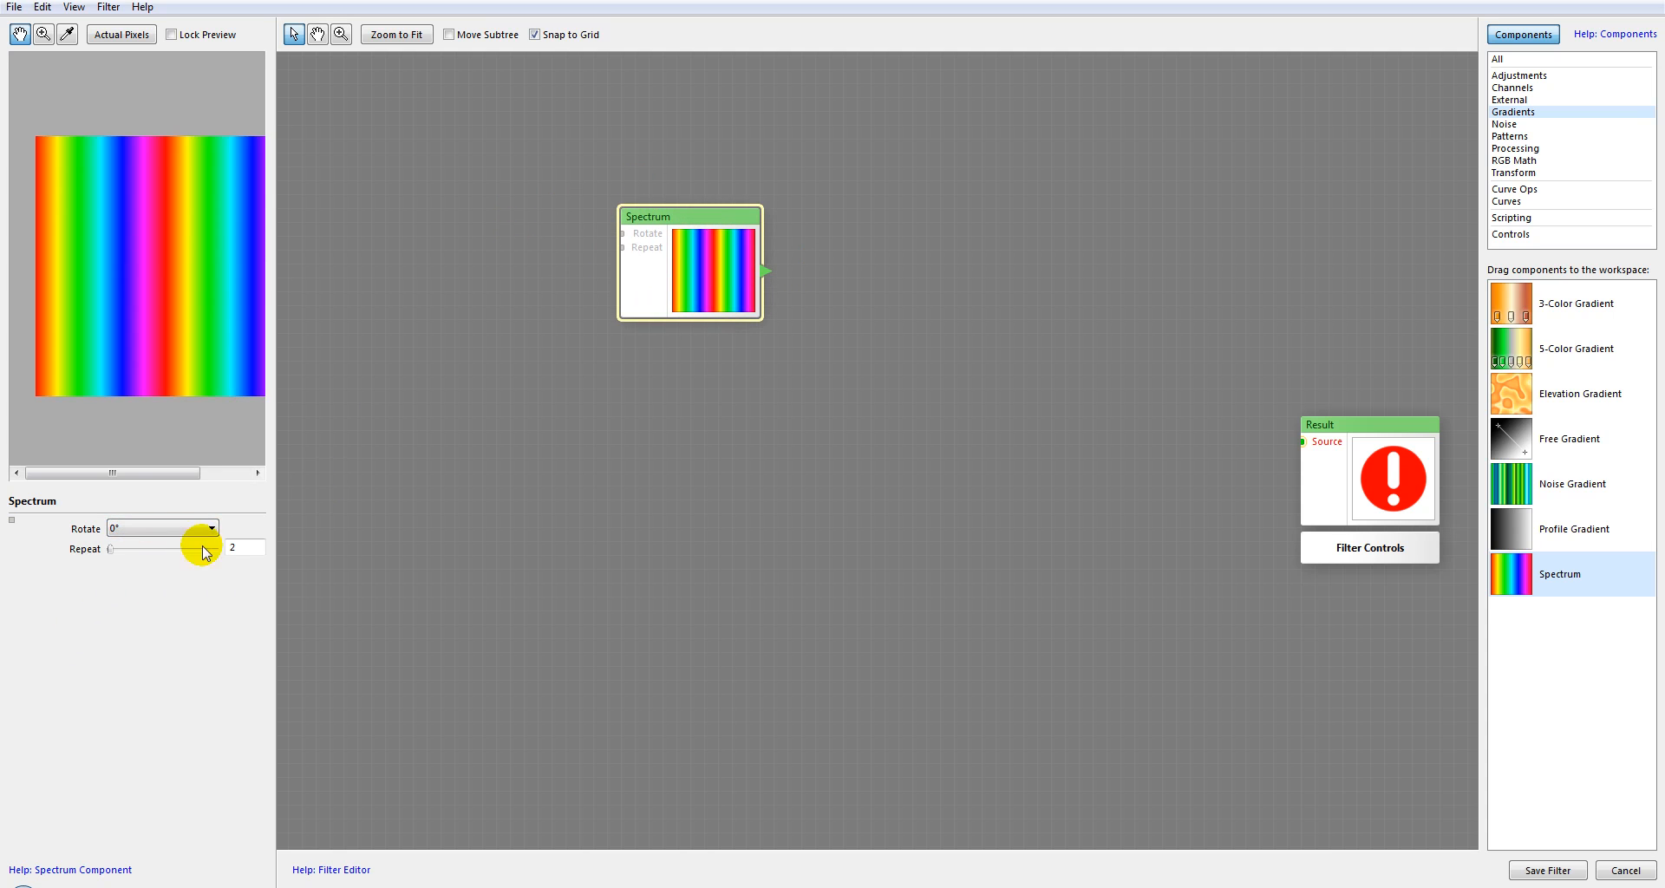
{"action": "left_click_drag", "start_coordinate": [115, 551], "coordinate": [109, 552]}
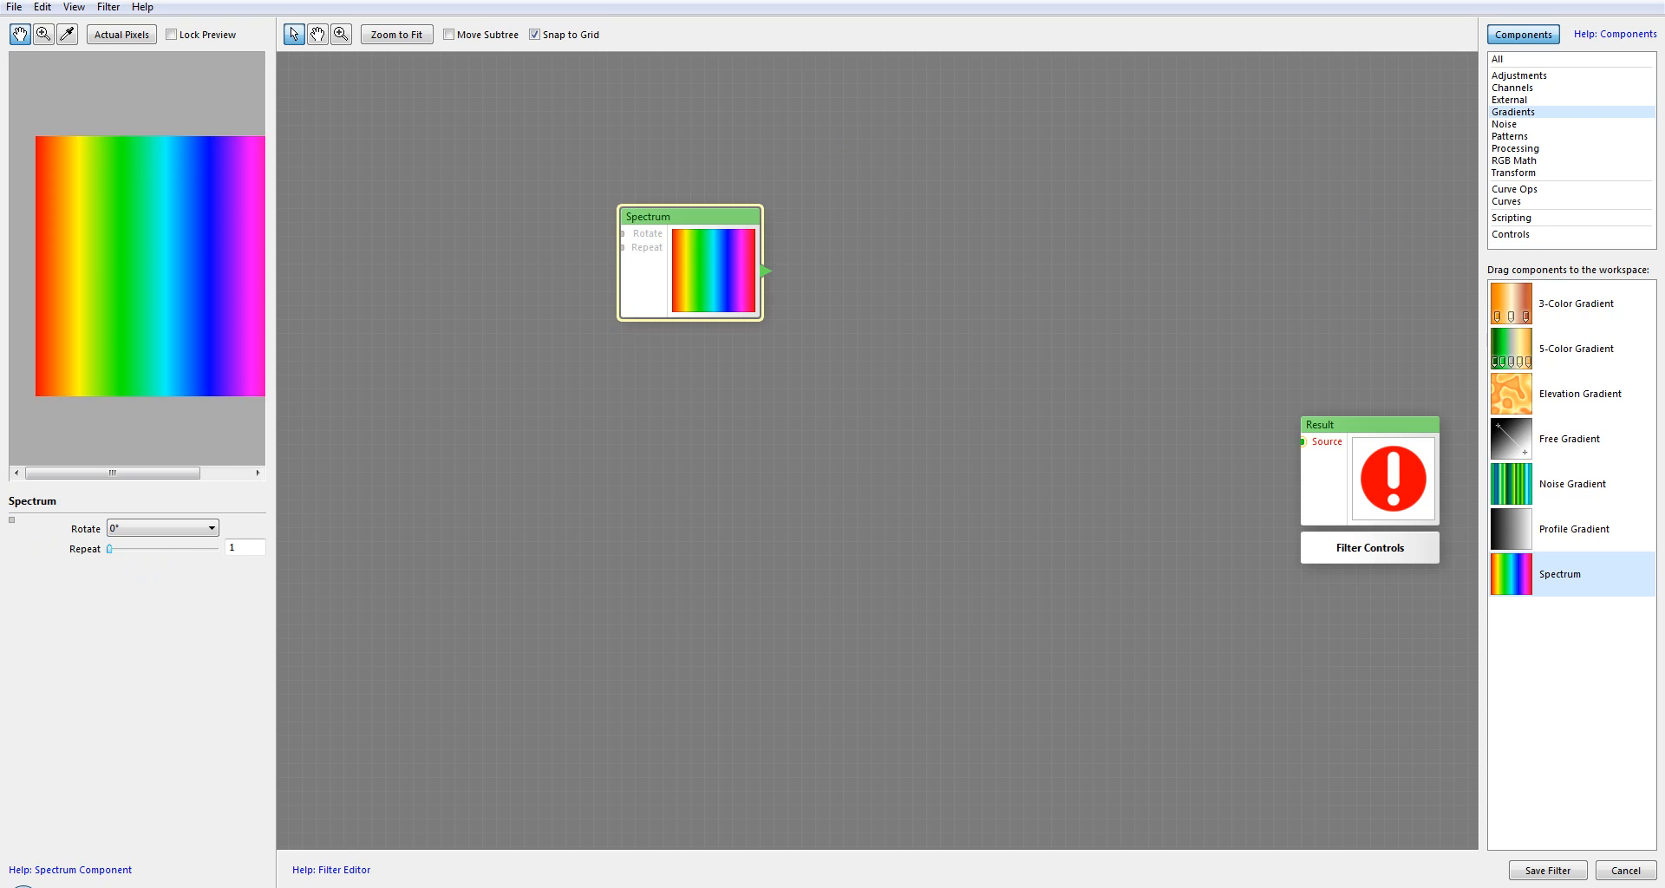
{"action": "left_click", "coordinate": [1511, 124]}
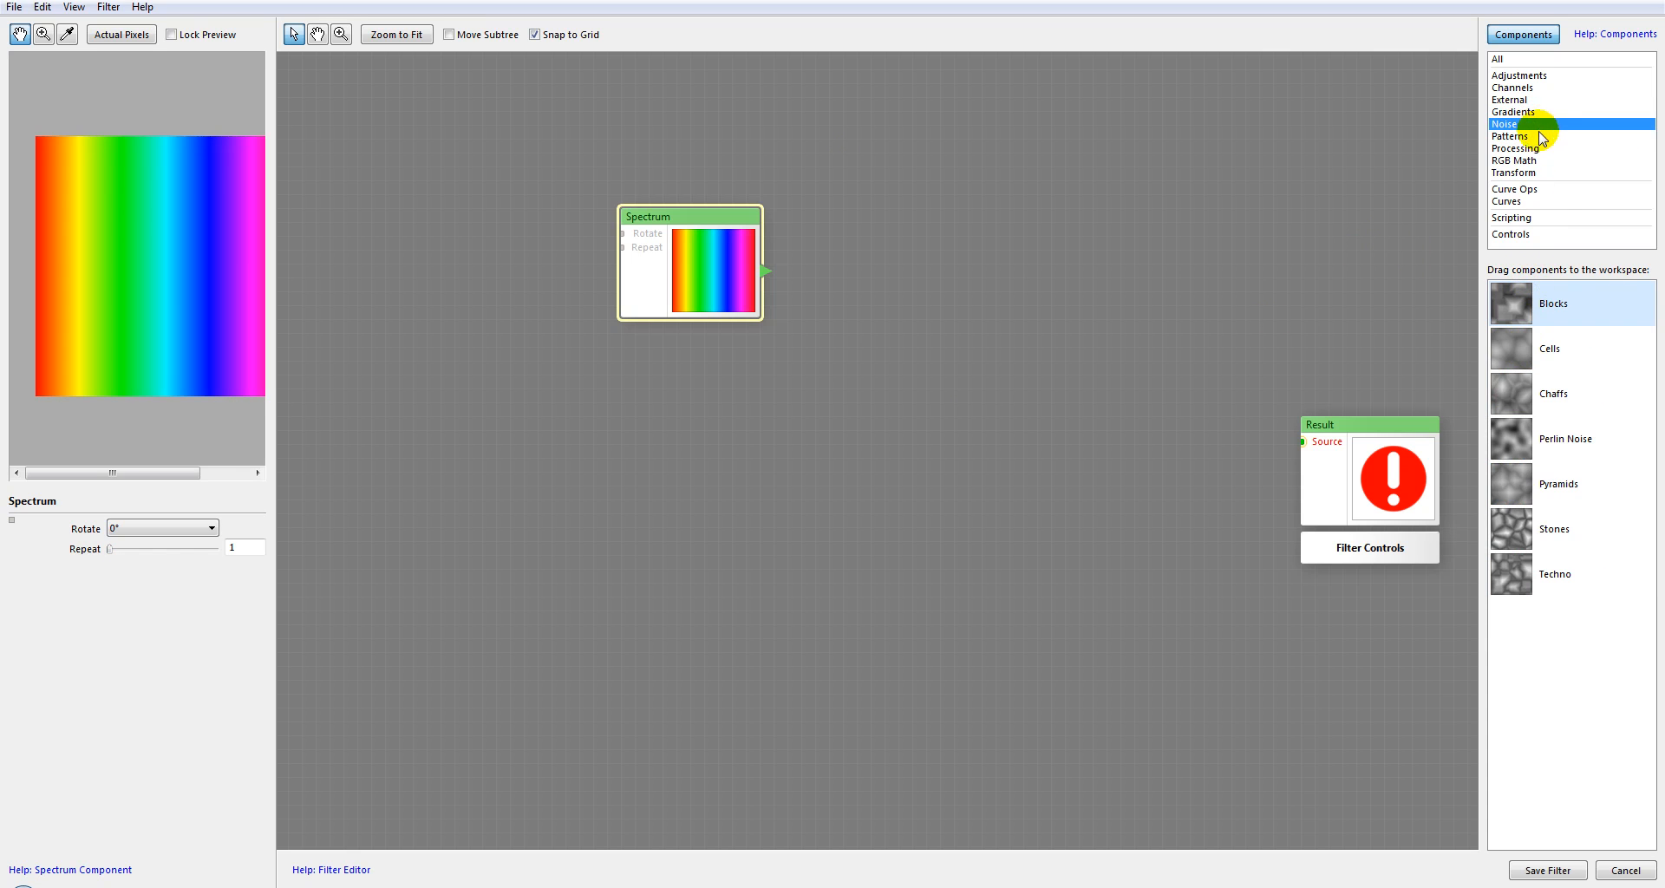